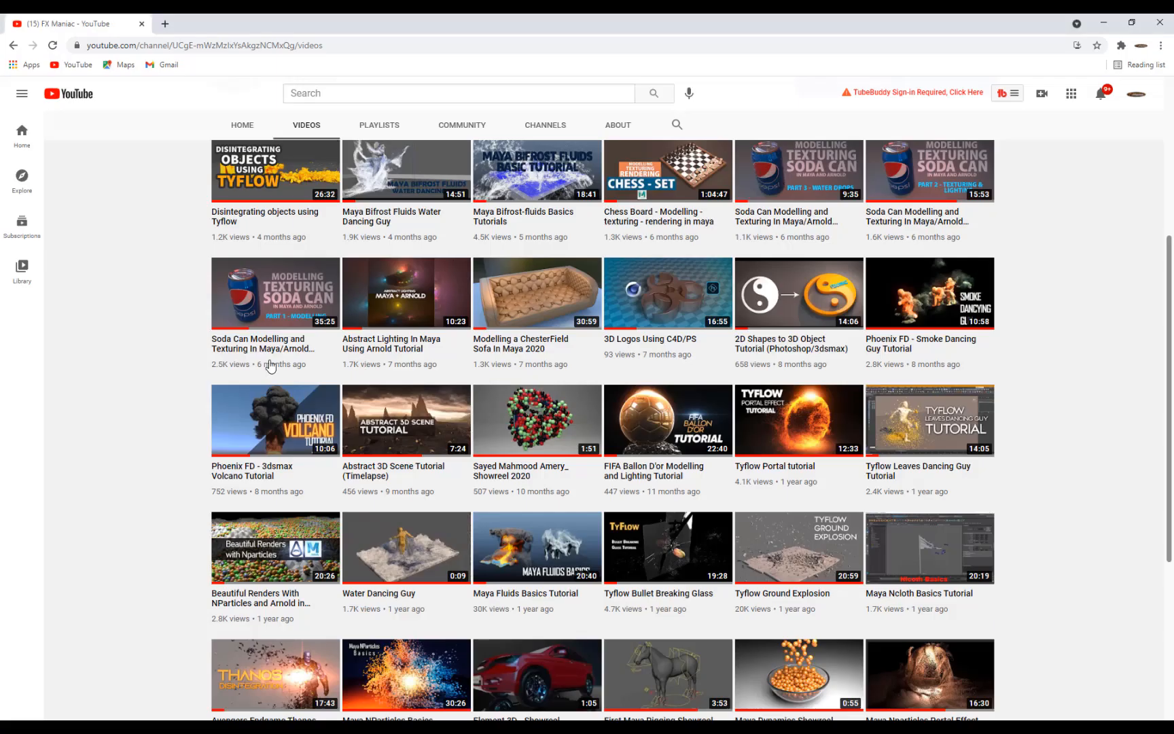
scroll(280, 377, "up", 4)
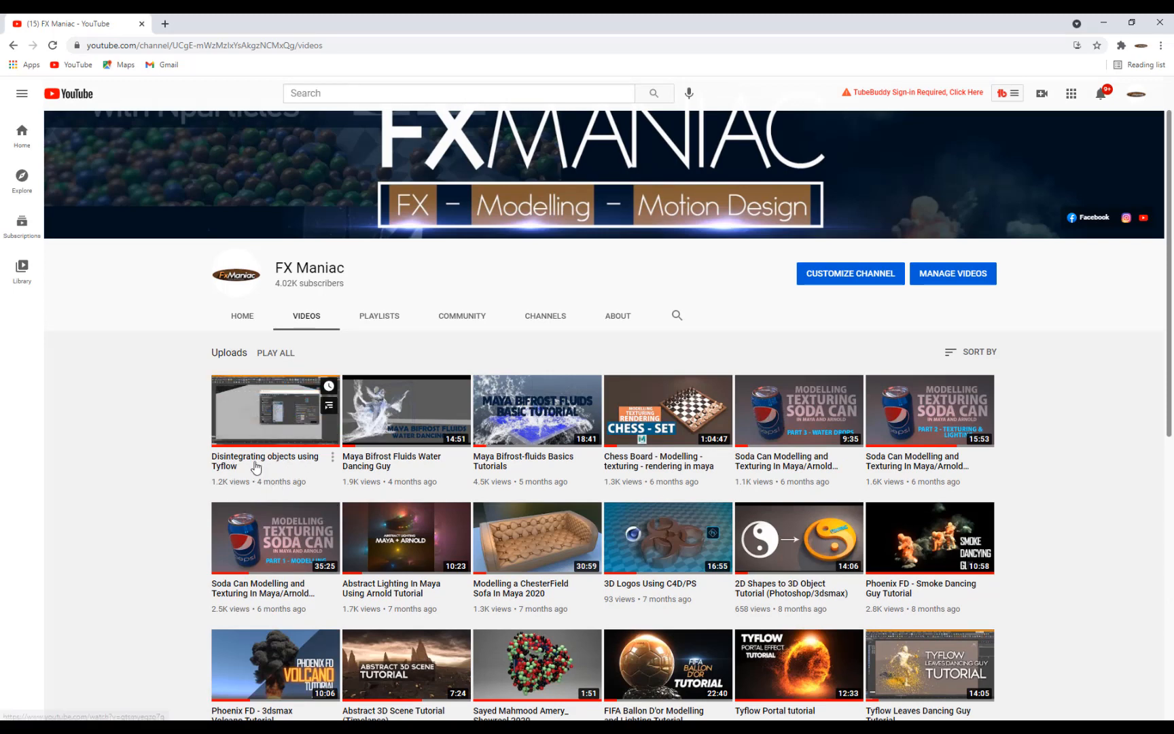
scroll(271, 476, "down", 3)
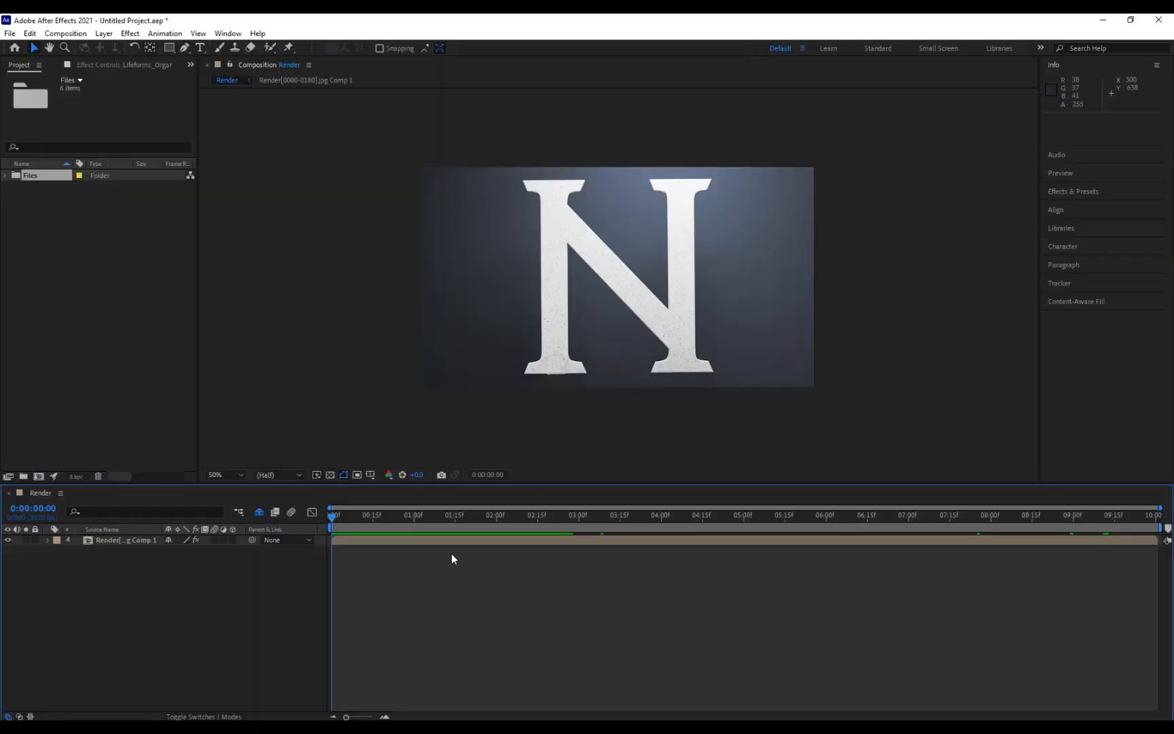
Switch to After Effects, play the Render composition's preview and lower the speaker volume
key("space")
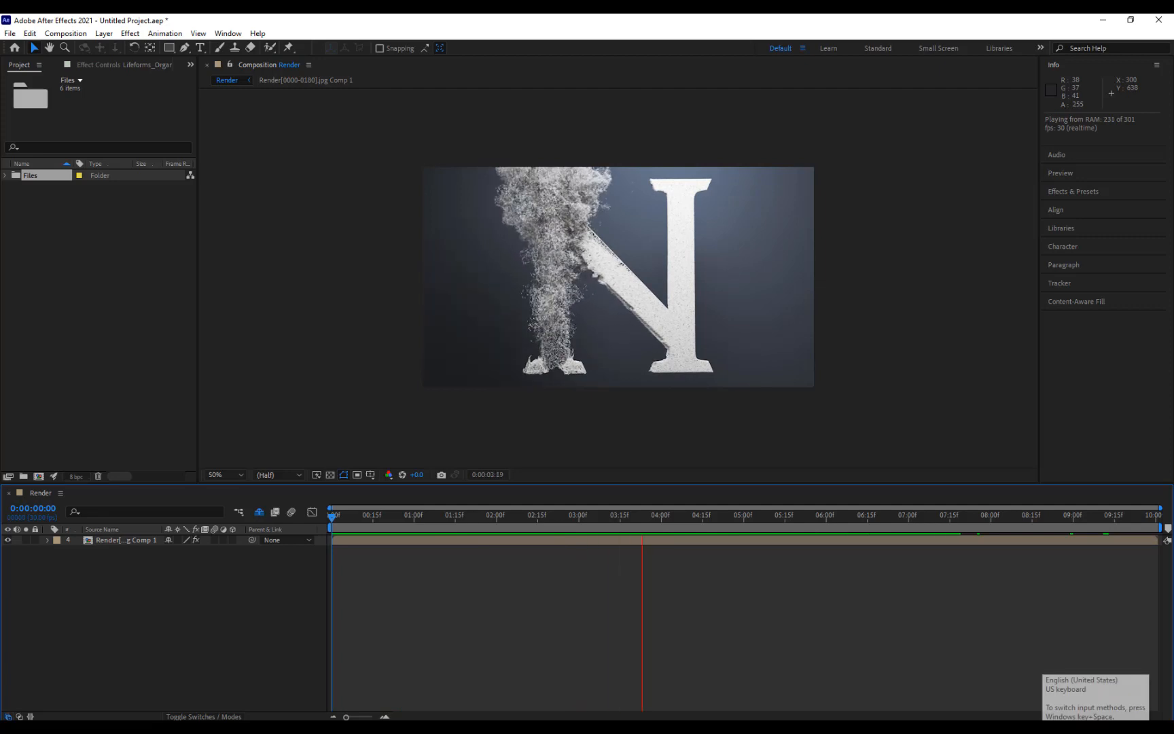
key("XF86AudioLowerVolume")
key("XF86AudioLowerVolume")
key("XF86AudioLowerVolume")
key("XF86AudioLowerVolume")
key("XF86AudioLowerVolume")
key("XF86AudioLowerVolume")
key("XF86AudioLowerVolume")
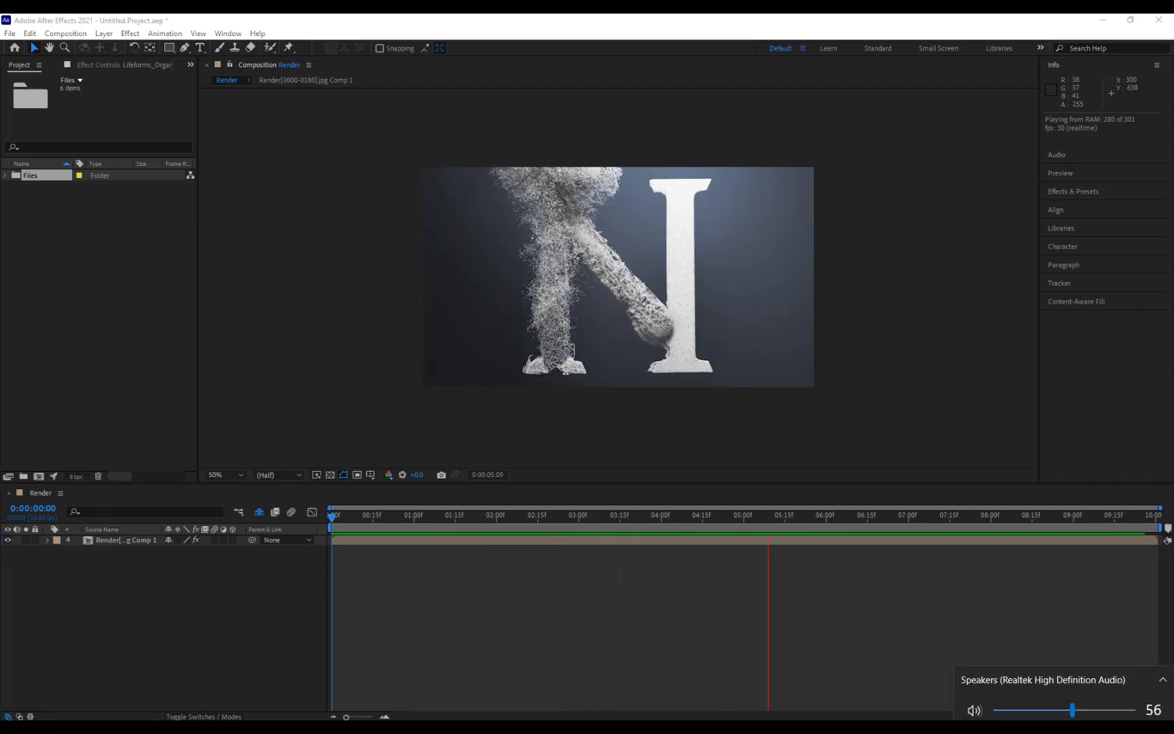
key("XF86AudioLowerVolume")
key("XF86AudioLowerVolume")
key("XF86AudioLowerVolume")
key("XF86AudioLowerVolume")
key("XF86AudioLowerVolume")
key("XF86AudioLowerVolume")
key("XF86AudioLowerVolume")
key("XF86AudioLowerVolume")
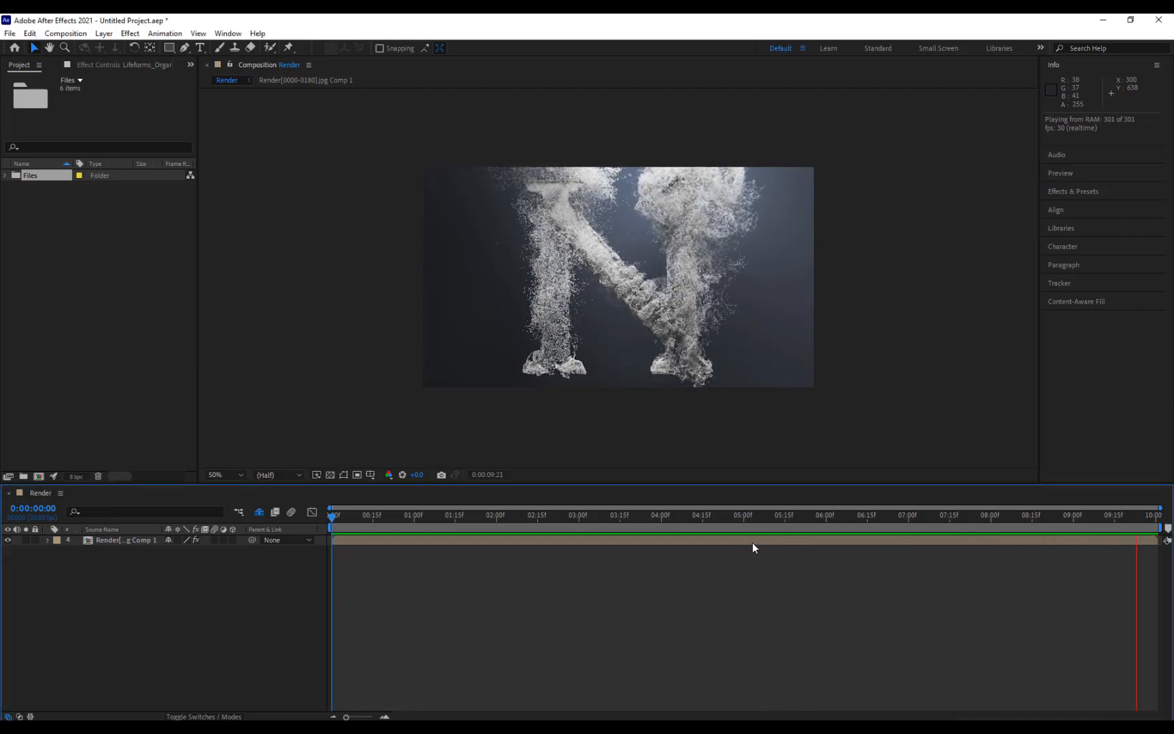
Scrub through the Render composition at 100% magnification to examine how the N disintegrates
left_click(712, 517)
left_click_drag(474, 524, 510, 515)
key("/")
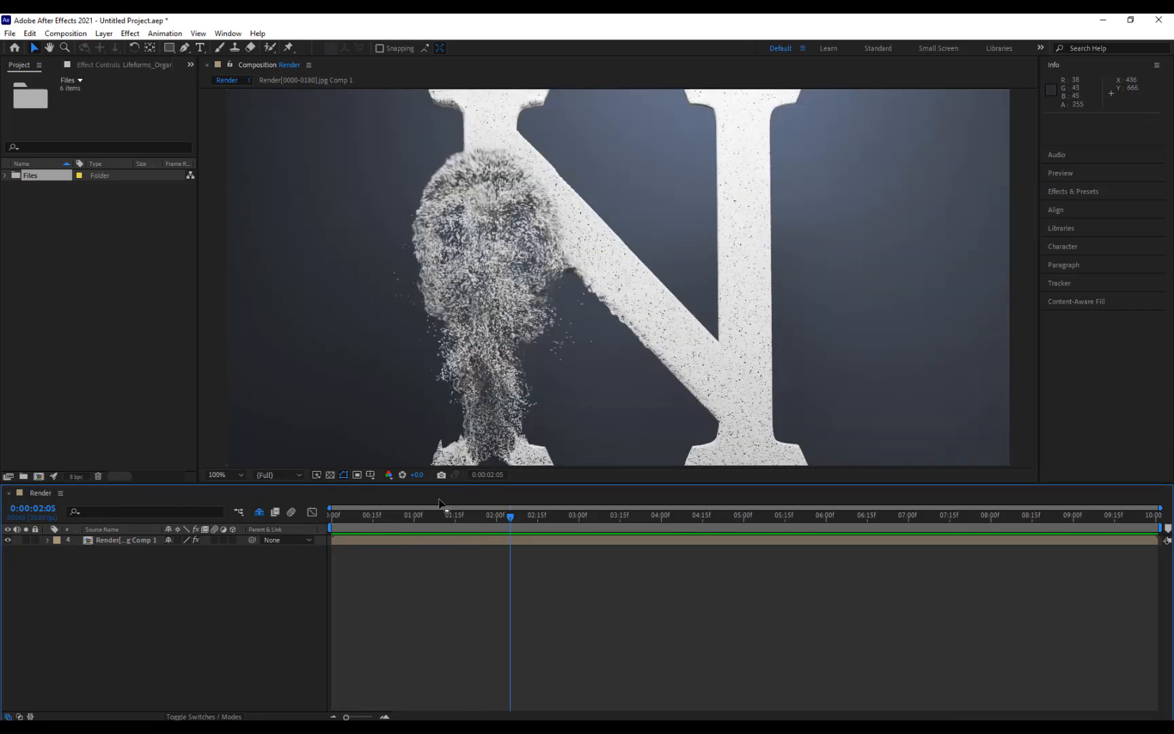
left_click_drag(384, 519, 576, 534)
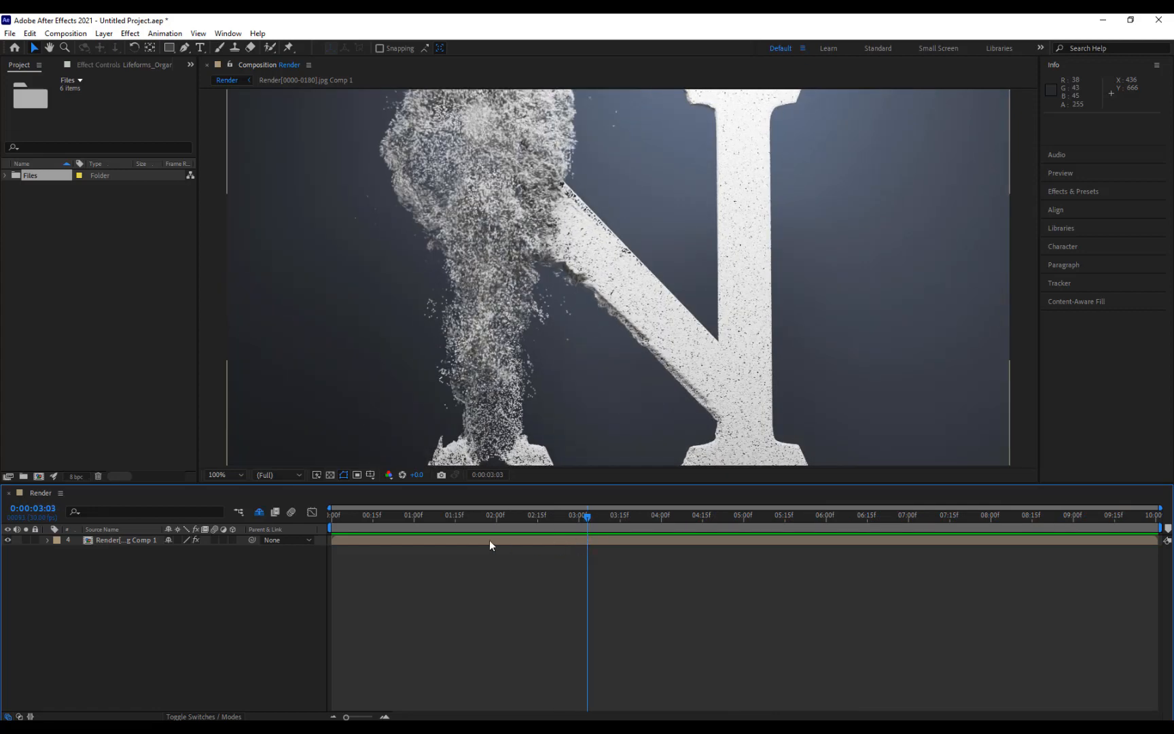
left_click_drag(587, 534, 937, 540)
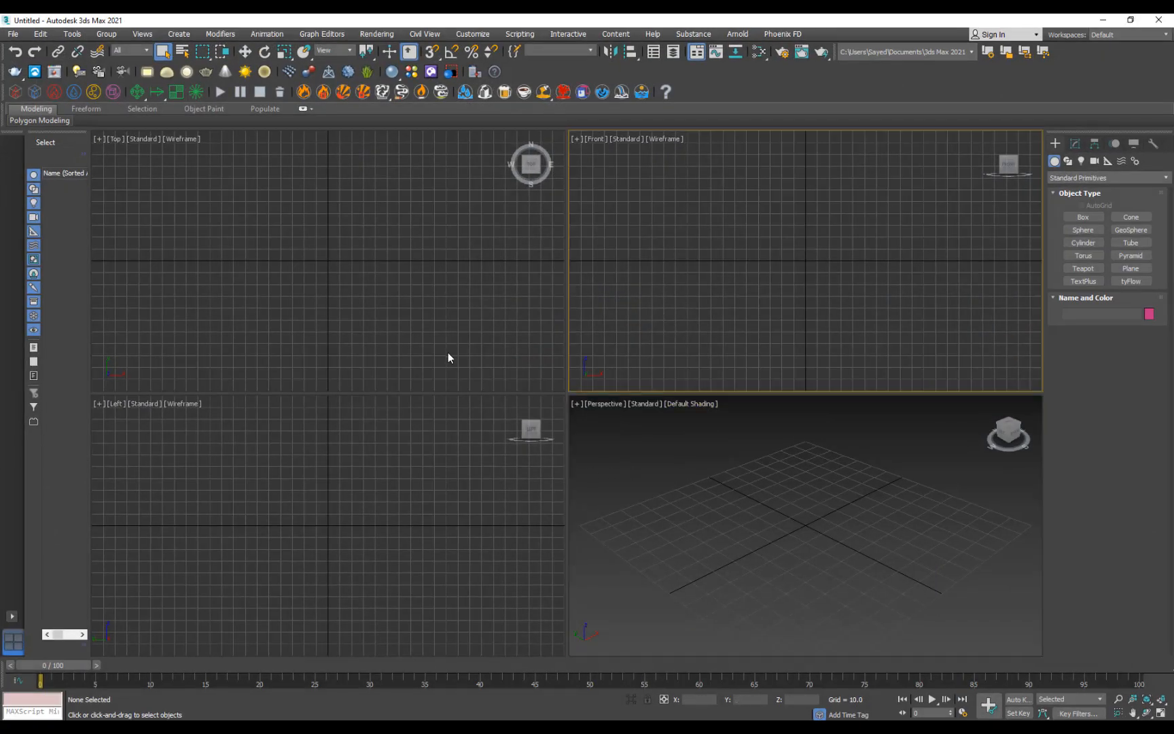
Switch to 3ds Max, maximize the Perspective view, and create a Text spline at the grid's centre reading "N"
left_click(718, 523)
key("alt+w")
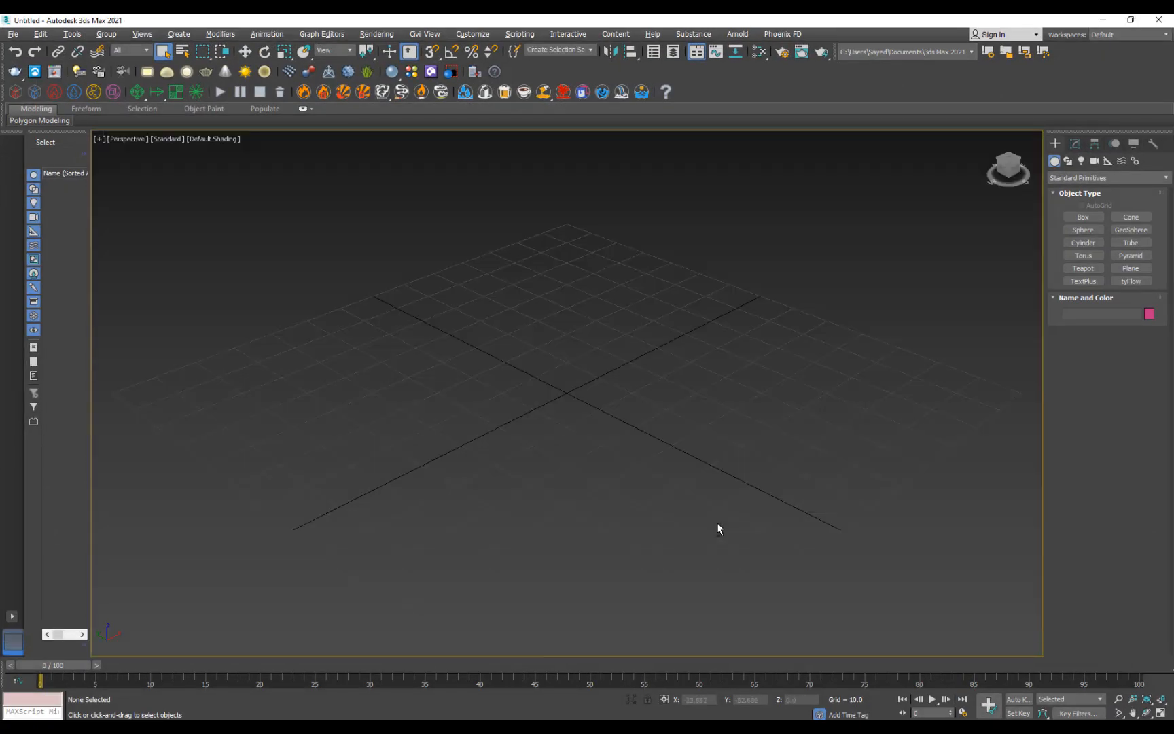
middle_click_drag(468, 376, 626, 347, "alt")
left_click(1068, 161)
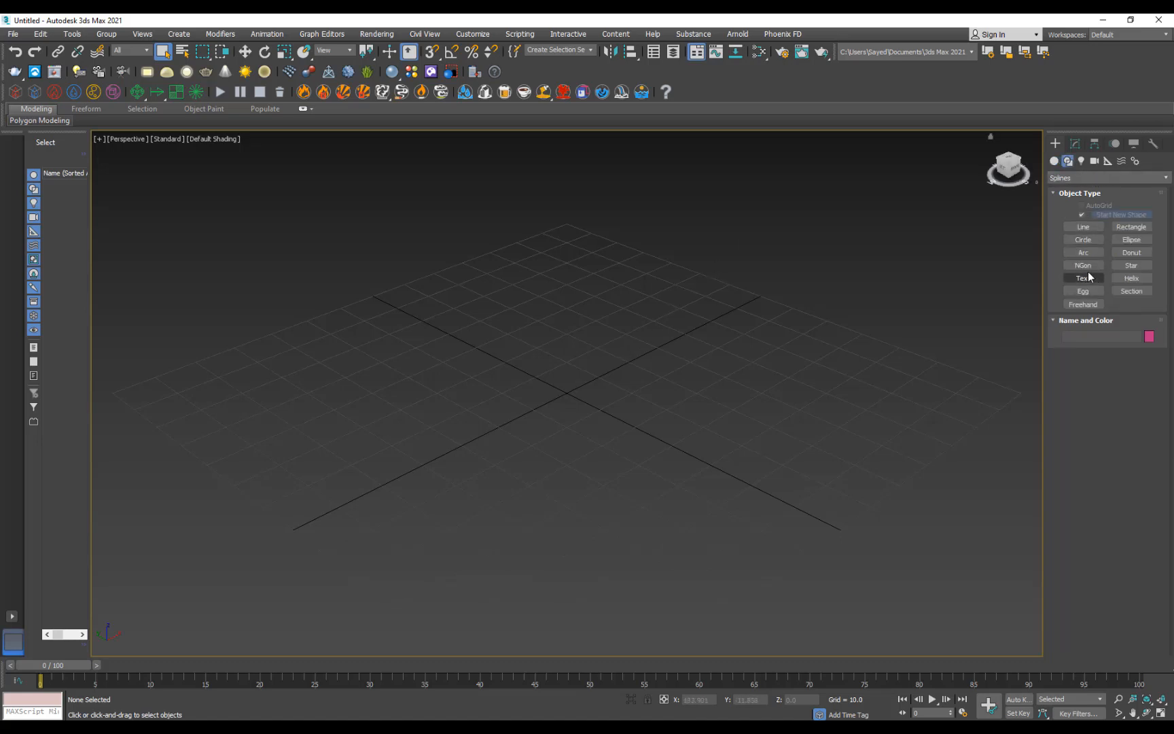
left_click(1084, 278)
left_click(573, 392)
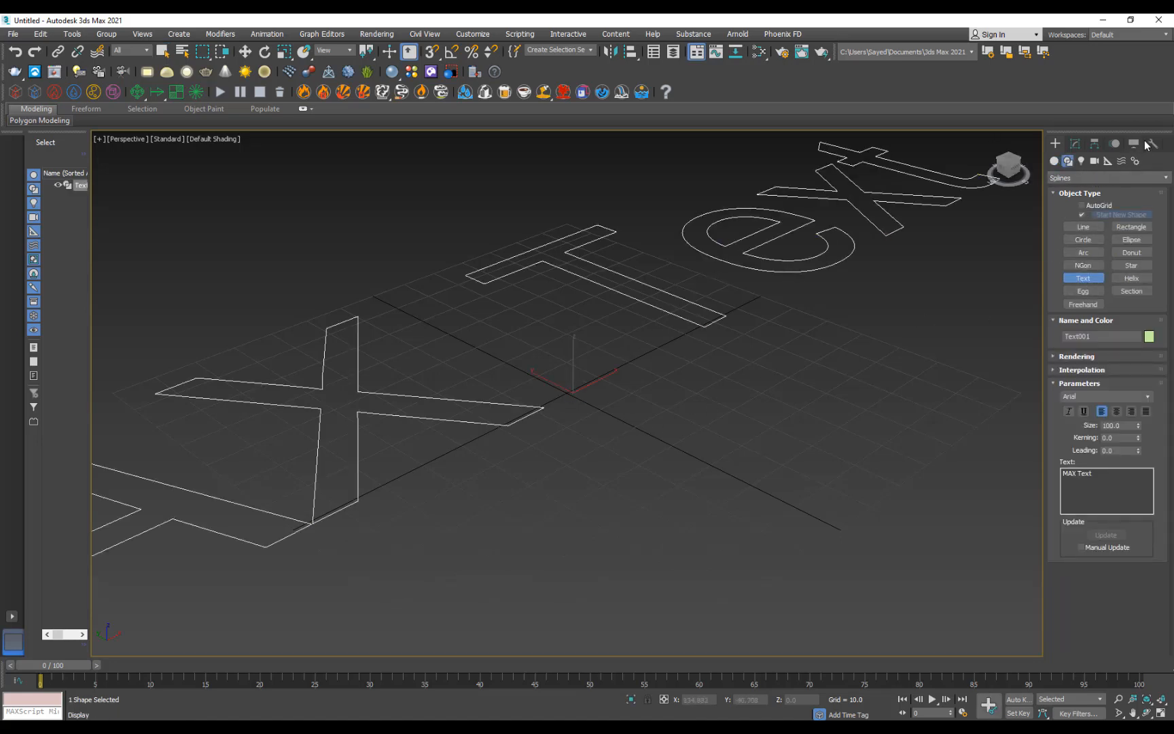
left_click(1079, 147)
left_click_drag(1104, 424, 1062, 423)
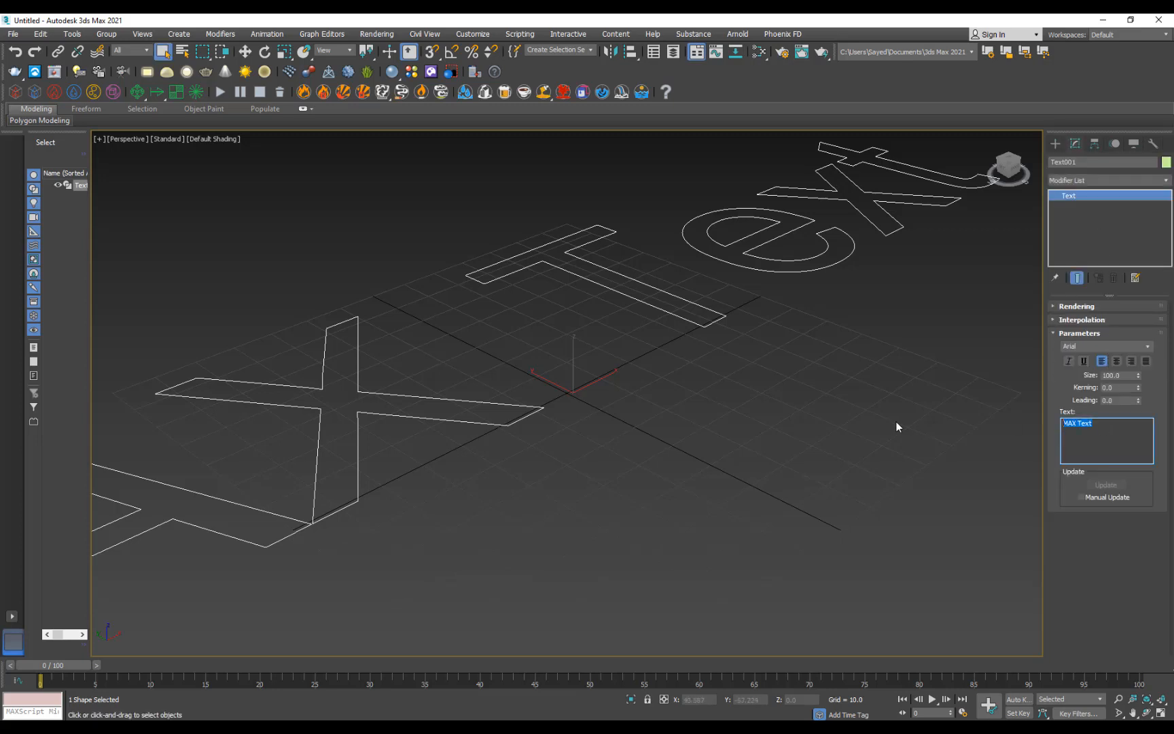
type("N")
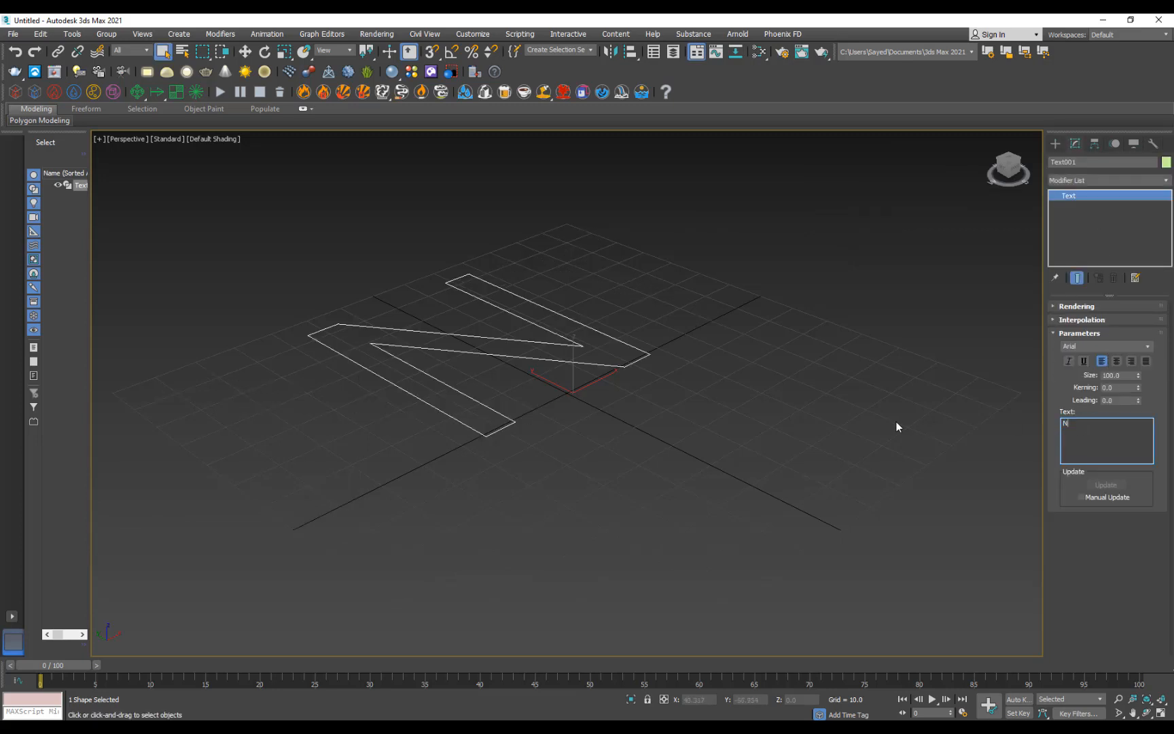
Move the N spline so that it sits roughly centred over the grid origin
left_click_drag(684, 261, 492, 475)
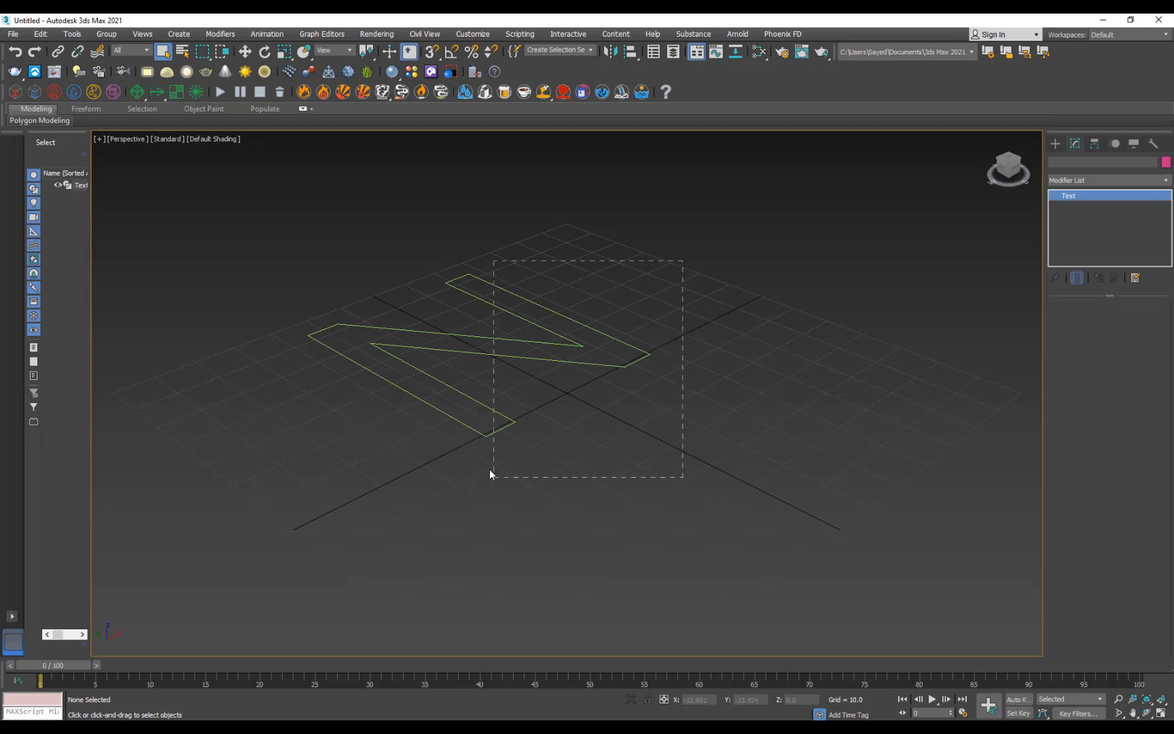
key("w")
left_click_drag(550, 384, 650, 456)
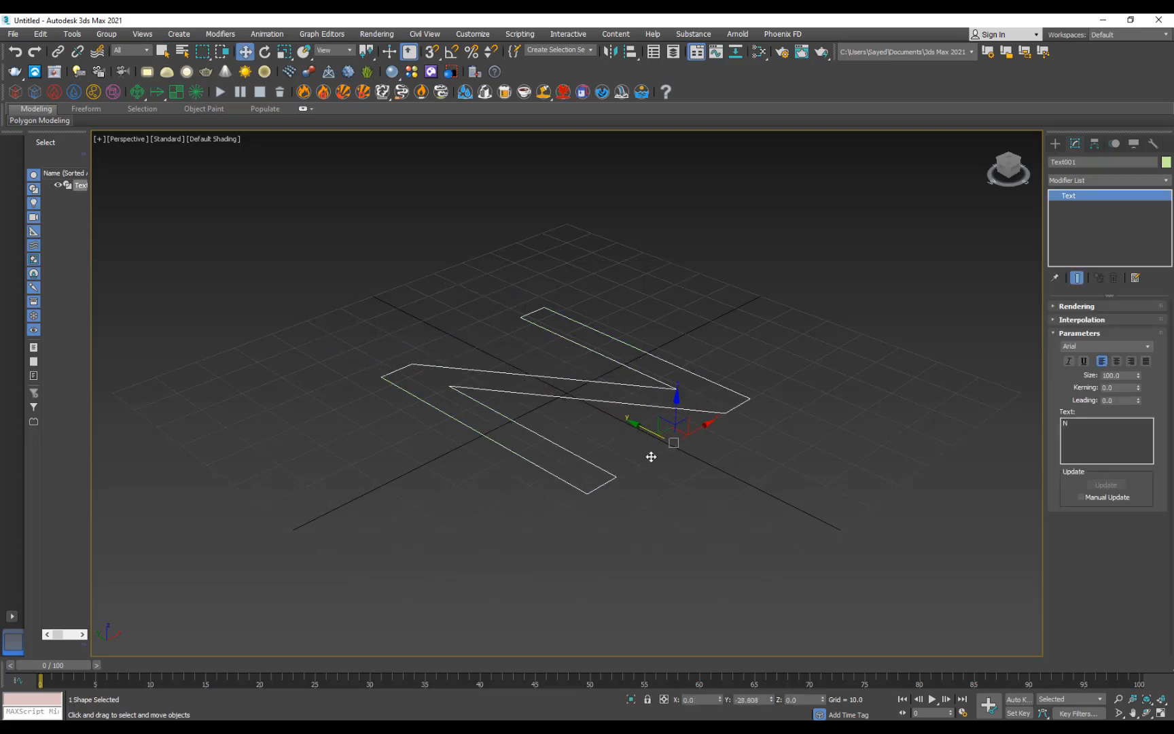
left_click(975, 238)
left_click_drag(765, 315, 748, 385)
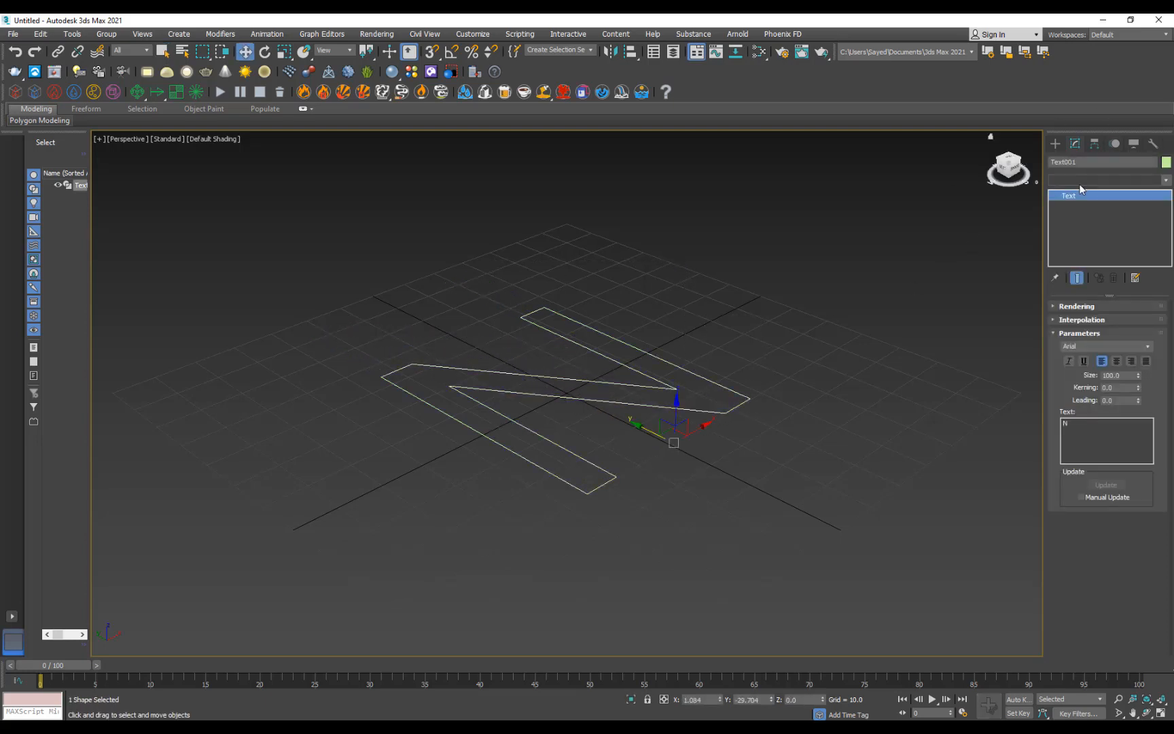
Add a Bevel modifier to the N spline and set the Level 1 height to 7
left_click(1080, 180)
scroll(1080, 194, "down", 8)
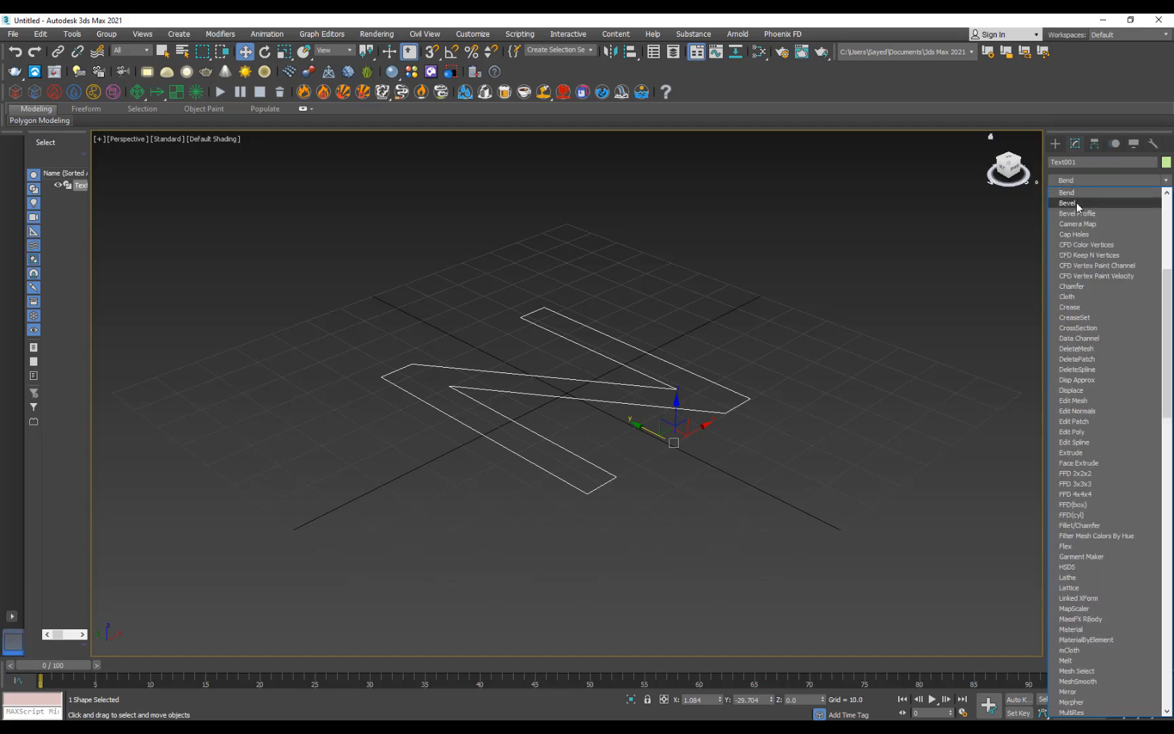
left_click(1077, 203)
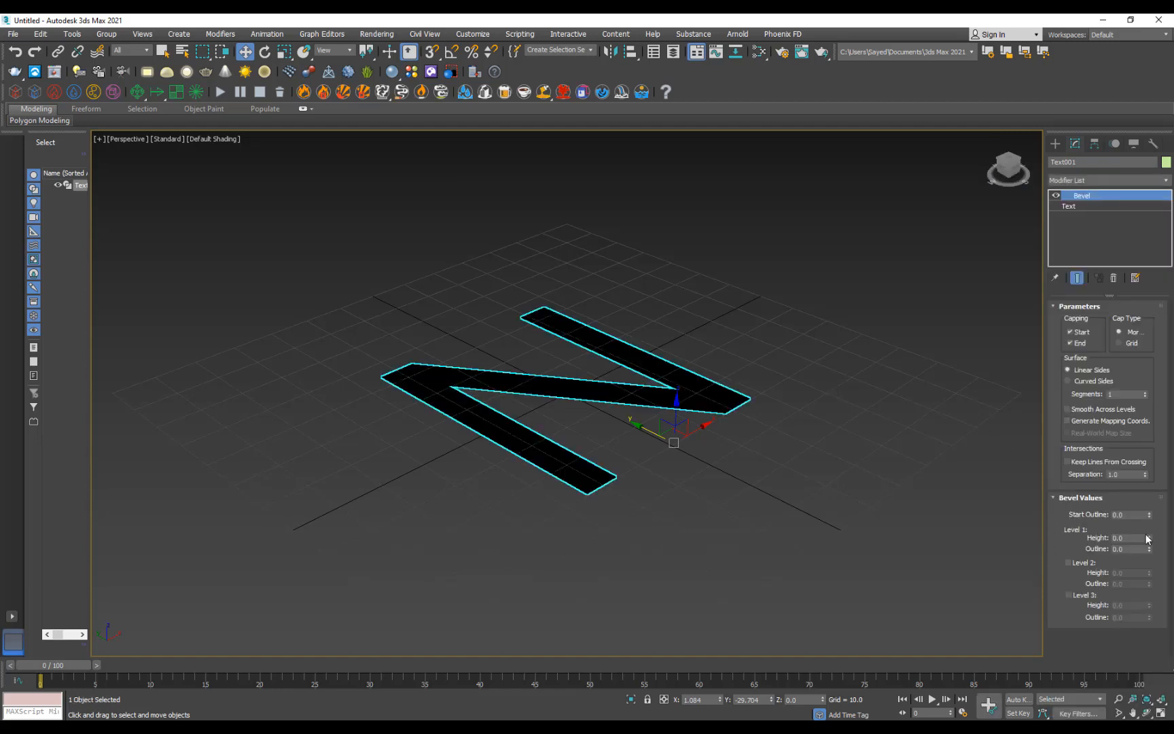
left_click_drag(1150, 541, 1146, 527)
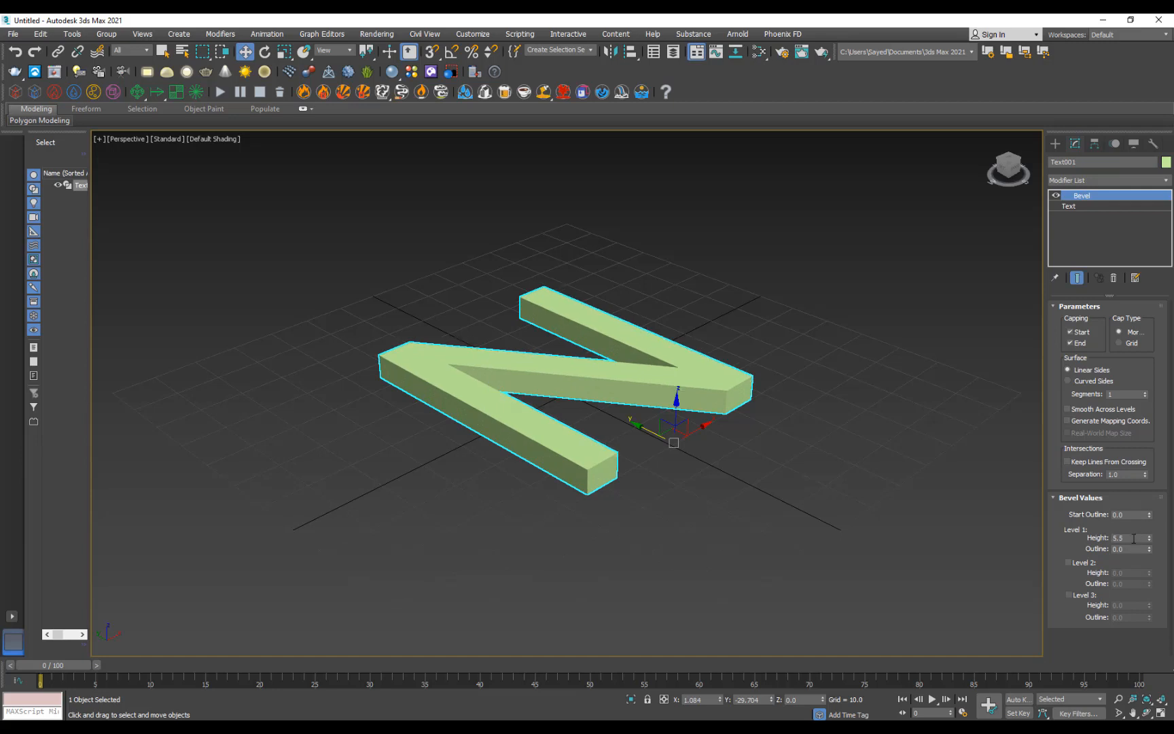
double_click(1134, 538)
type("7")
key("Return")
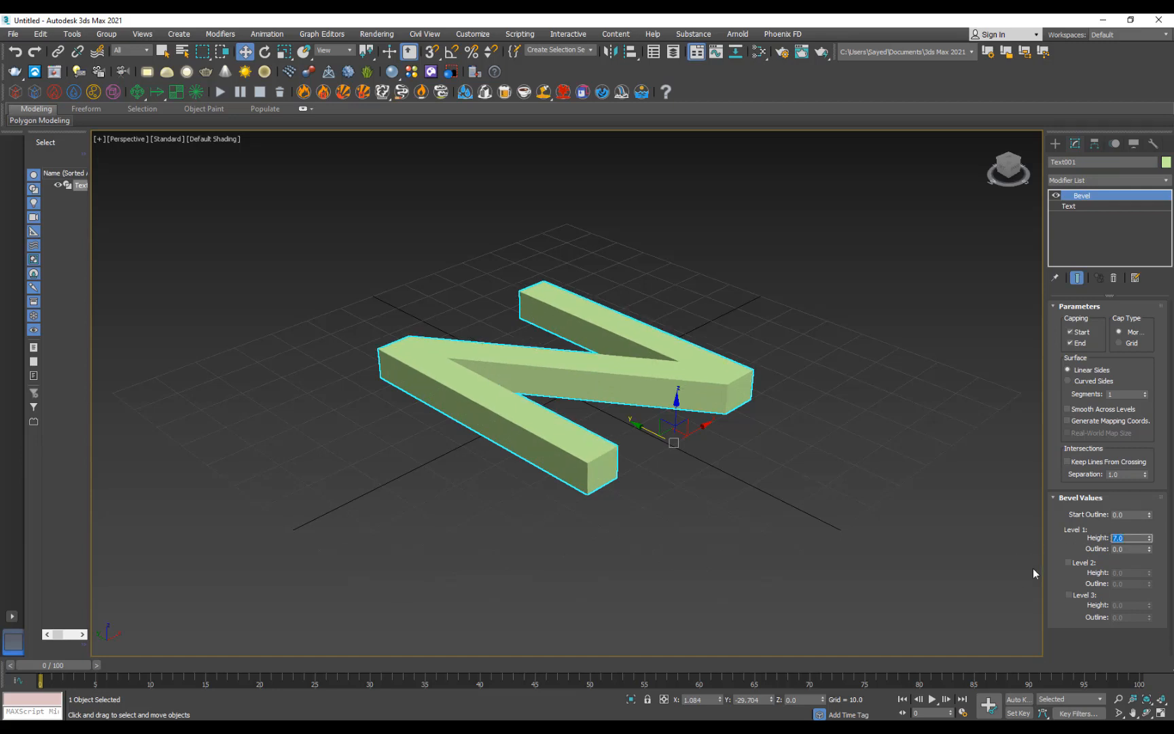
Enable bevel Level 2 on the N with a height of 1 and an outline of -1
left_click(1068, 563)
type("1")
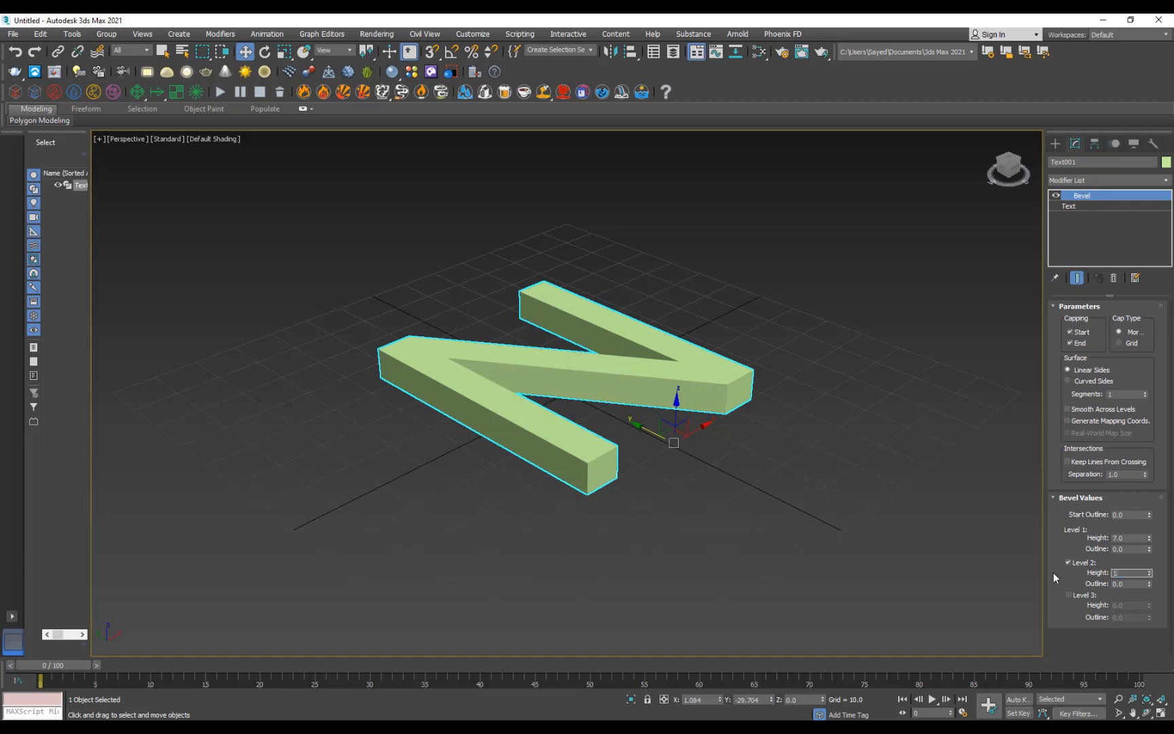
key("Tab")
type("-1")
key("Return")
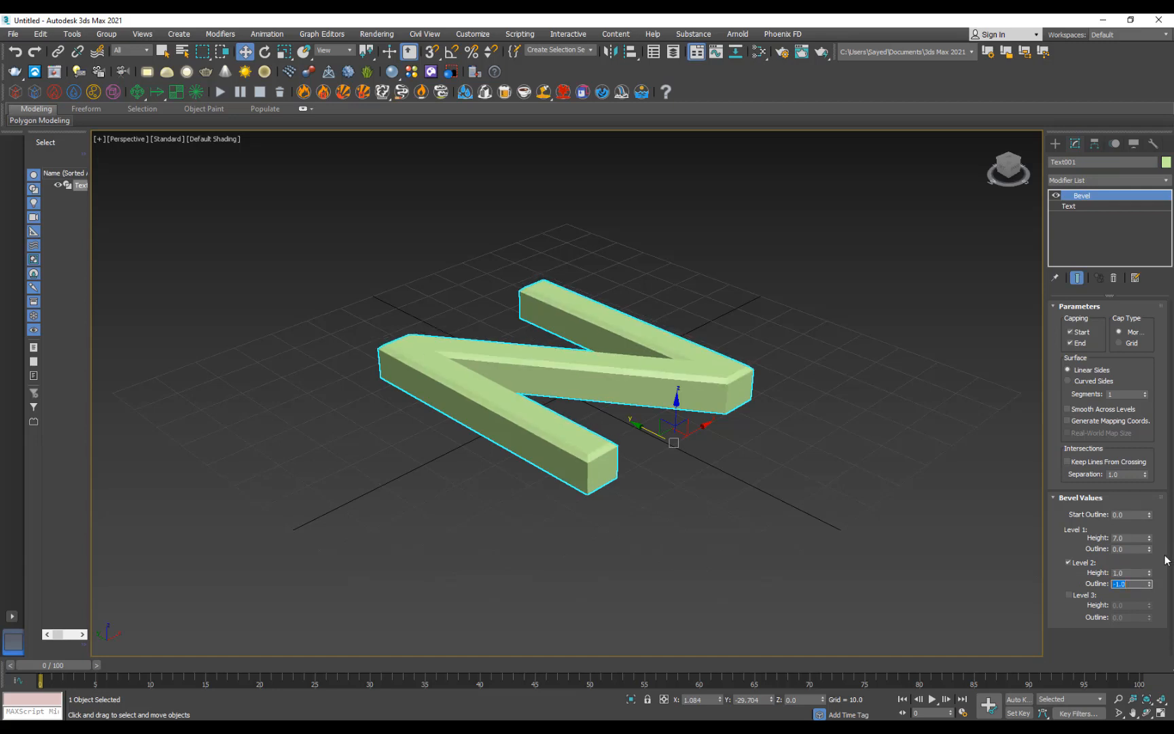
Set the N's Level 2 bevel height to 0.5 and its outline to -0.5
left_click_drag(1130, 572, 1041, 577)
type(".5")
key("Tab")
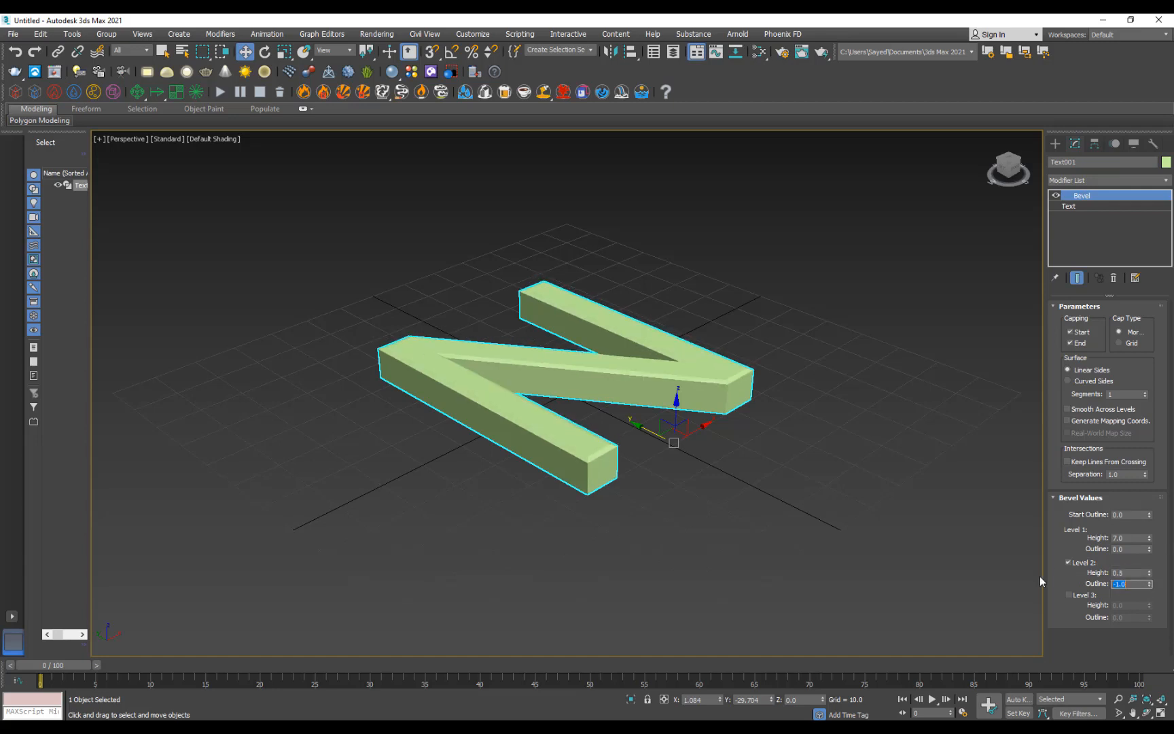
type("-.5")
key("Return")
left_click(678, 484)
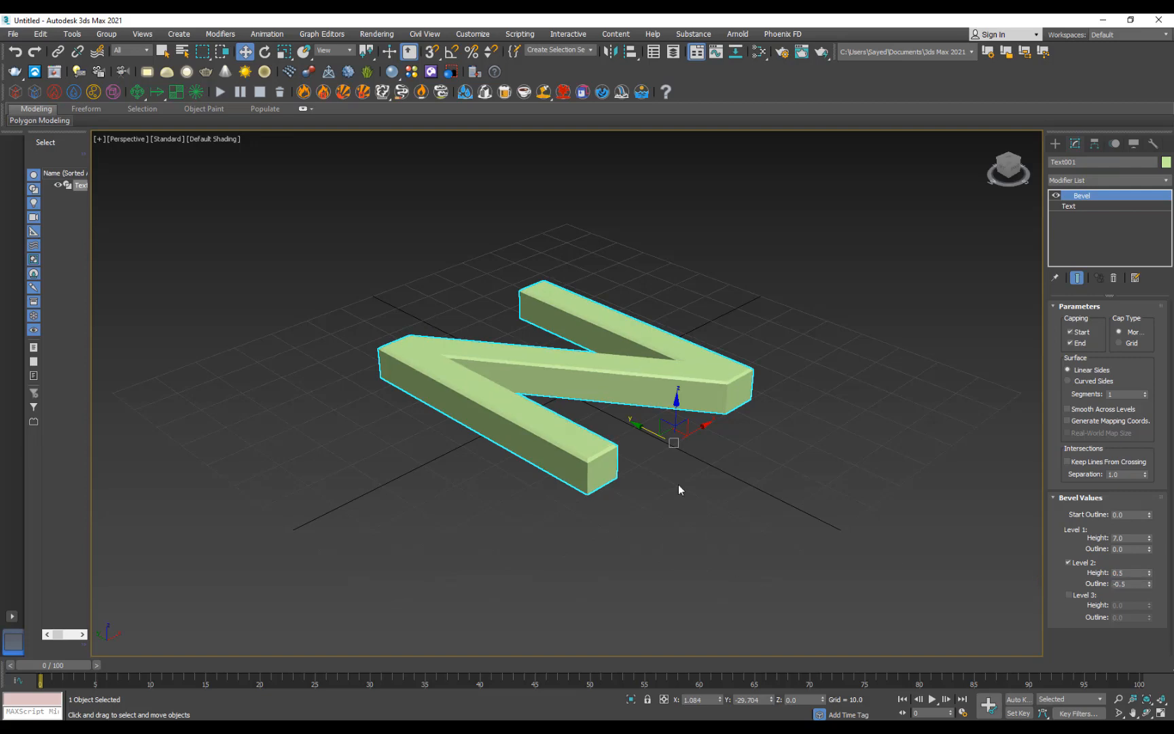
Change the font of the N's base Text object to Times New Roman, keeping the Bevel modifier
left_click(534, 414)
middle_click_drag(589, 416, 791, 441, "alt")
key("r")
key("w")
left_click(640, 437)
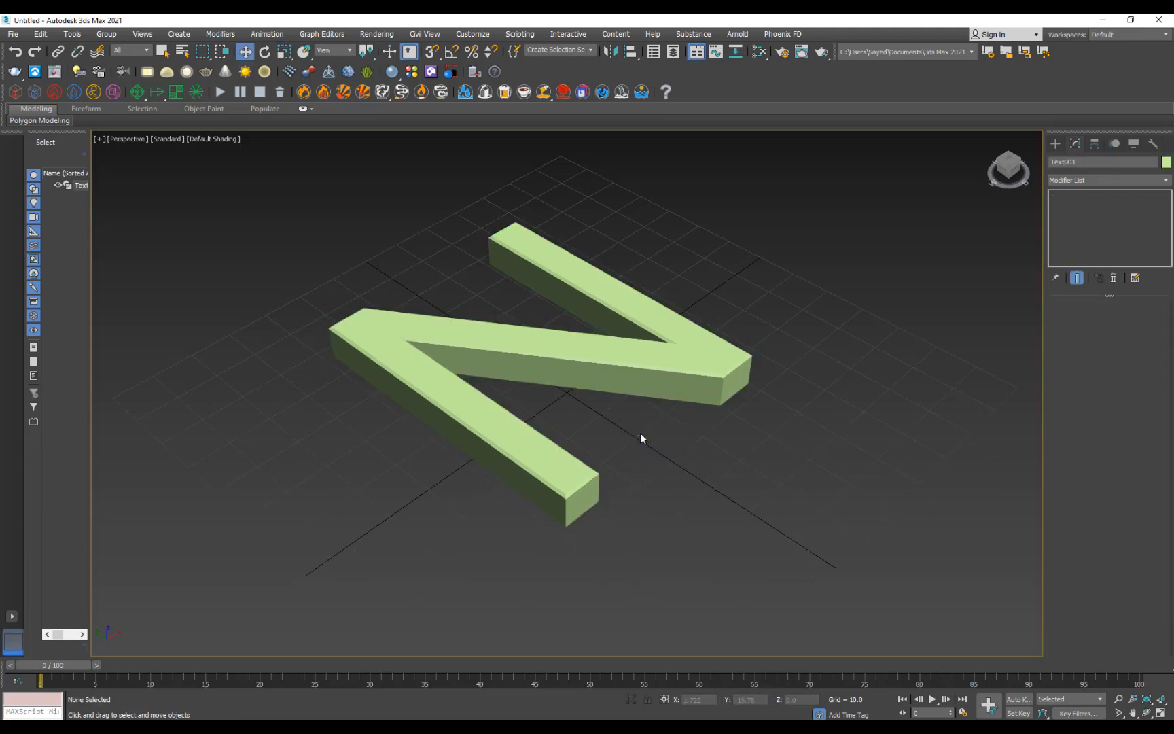
left_click(638, 381)
left_click(1091, 206)
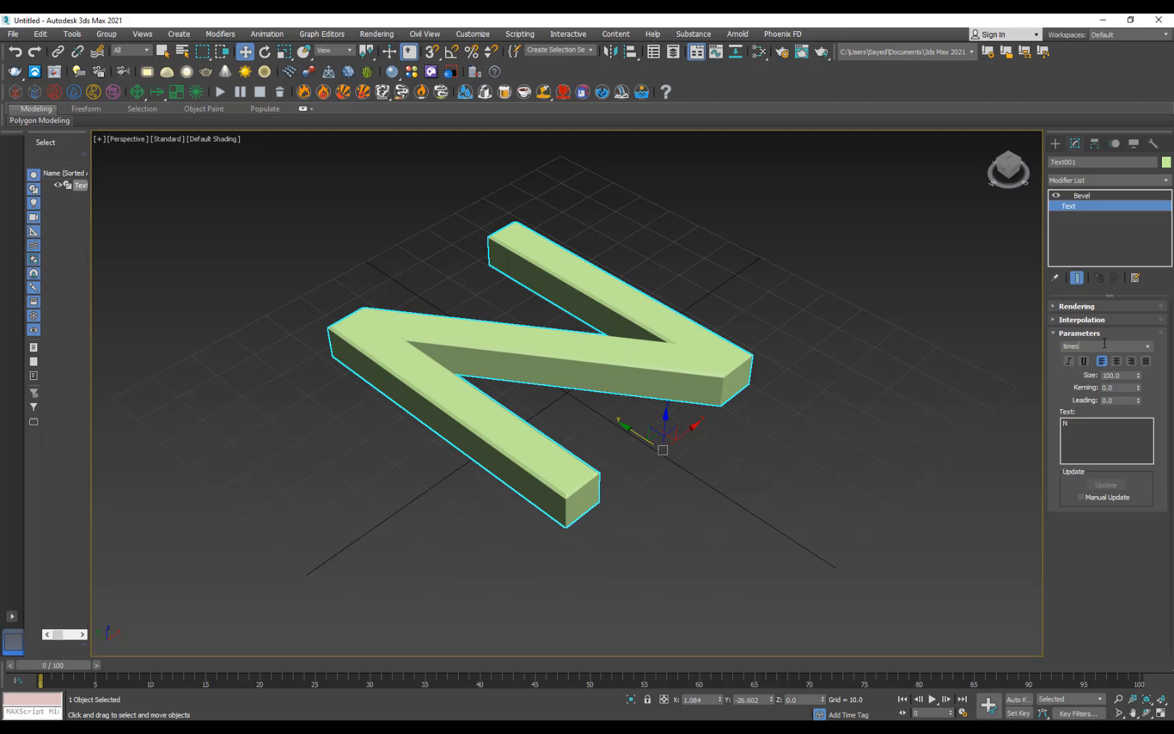
key("Return")
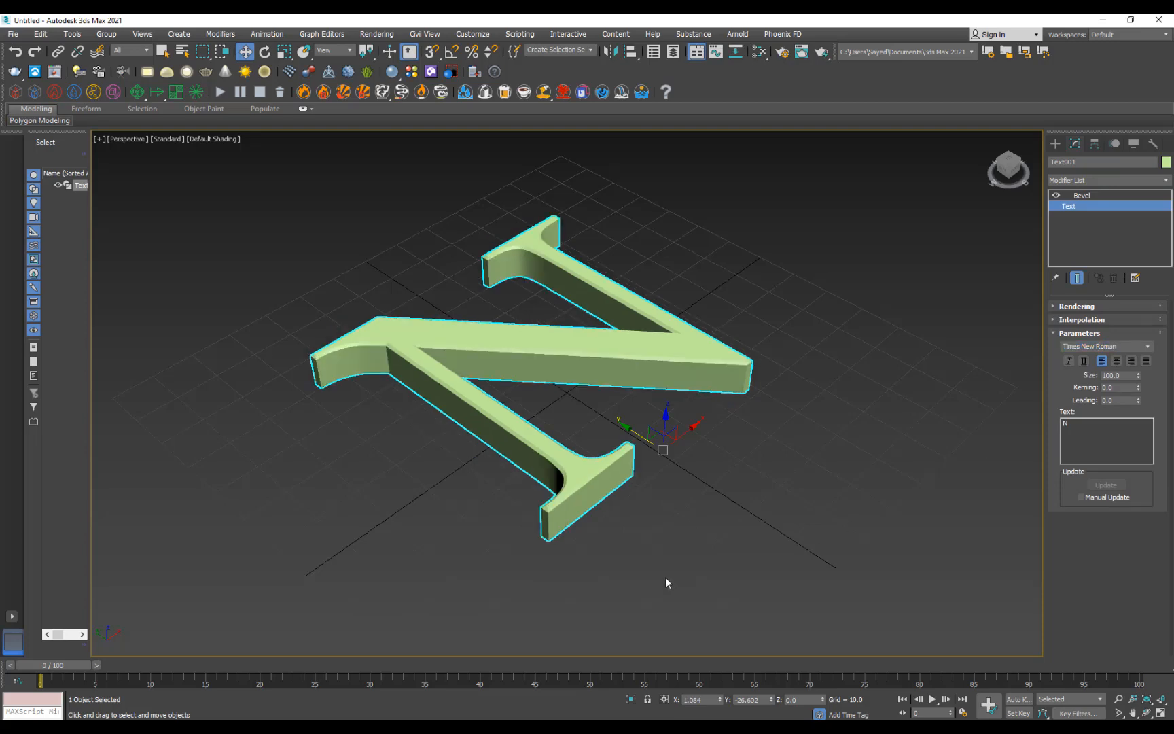
Examine the bevelled N and compare it with the disintegrating letter in the After Effects render
left_click(665, 577)
left_click(578, 480)
middle_click_drag(564, 442, 513, 429, "alt")
scroll(493, 422, "down", 5)
middle_click_drag(466, 477, 534, 445, "alt")
scroll(520, 445, "up", 4)
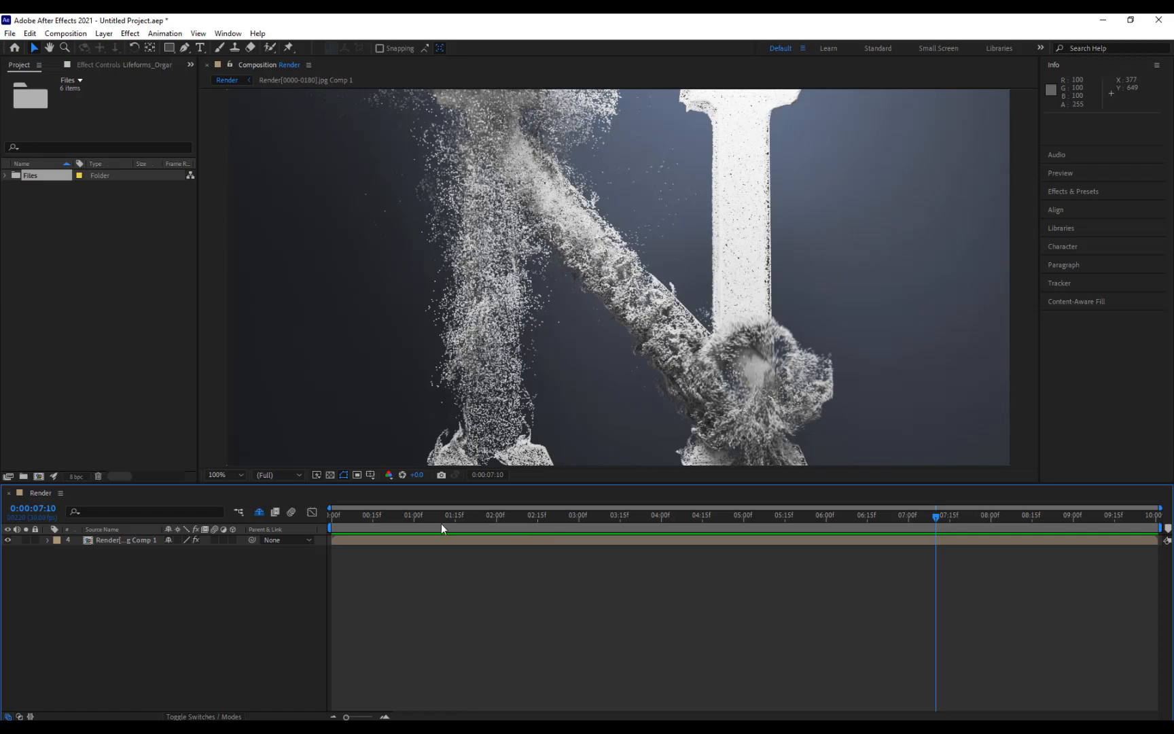
left_click_drag(441, 523, 485, 496)
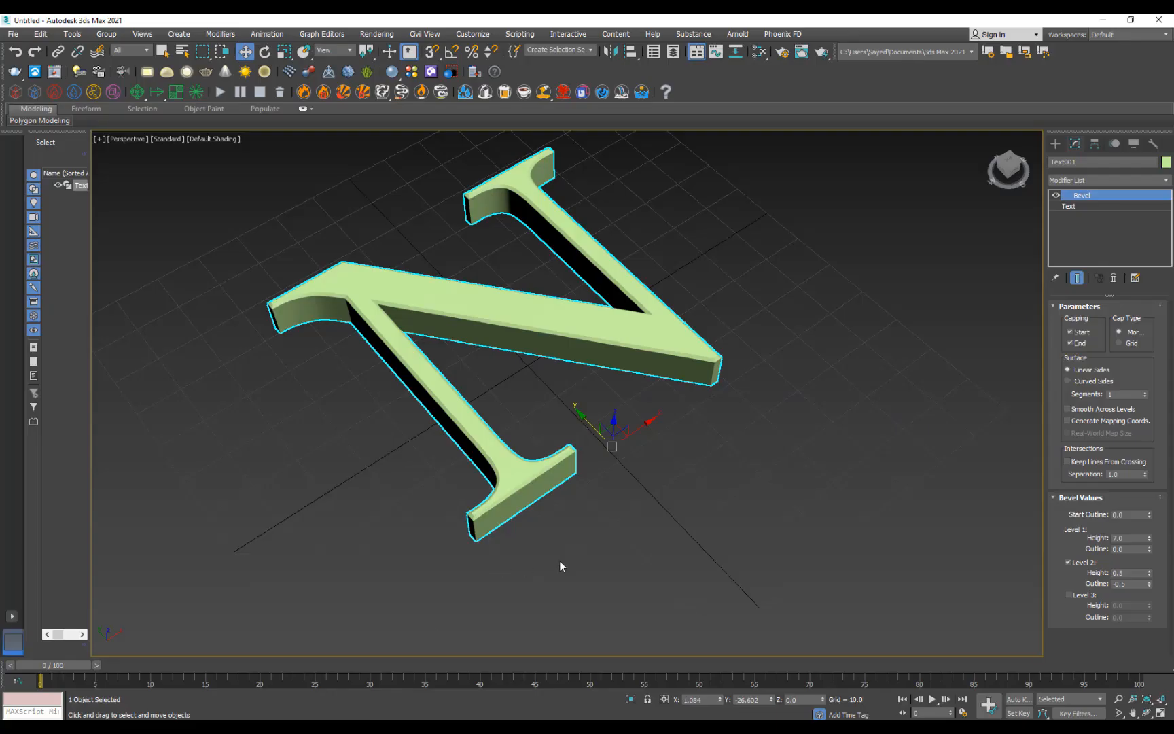
Return to 3ds Max and create a tyFlow object on the grid beside the N
left_click(668, 542)
middle_click_drag(508, 453, 426, 394, "alt")
scroll(426, 394, "down", 3)
left_click(1055, 144)
left_click(1054, 161)
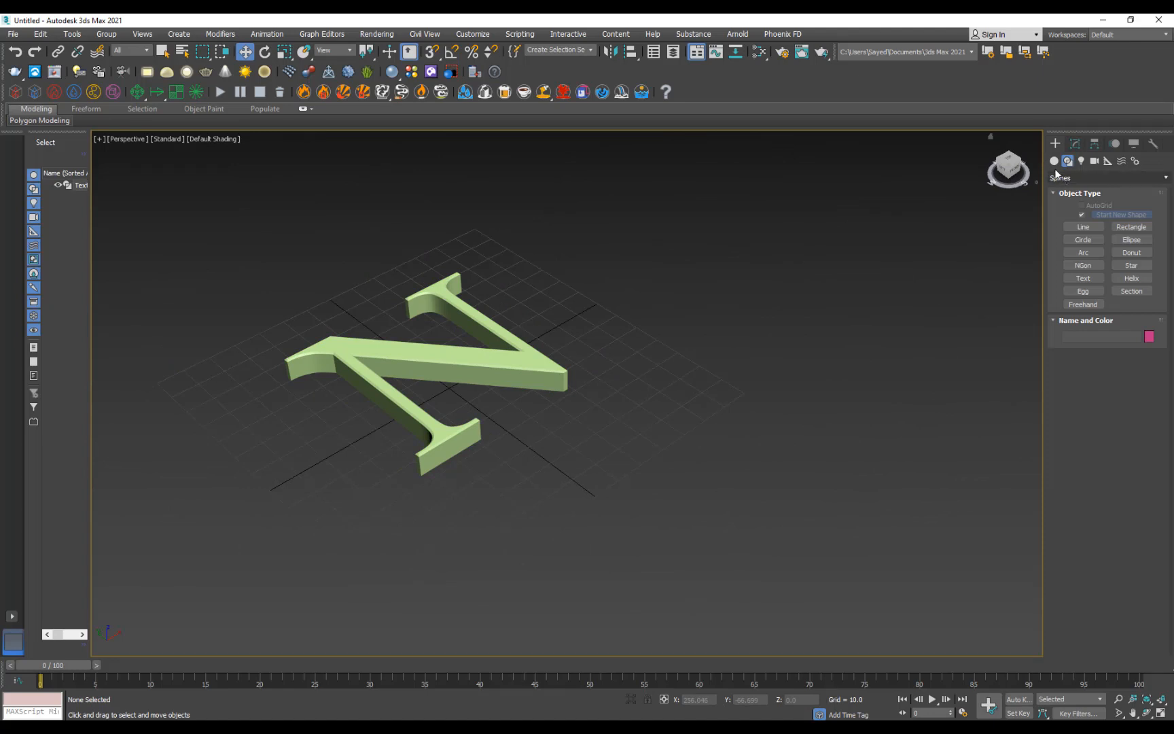
left_click(1133, 281)
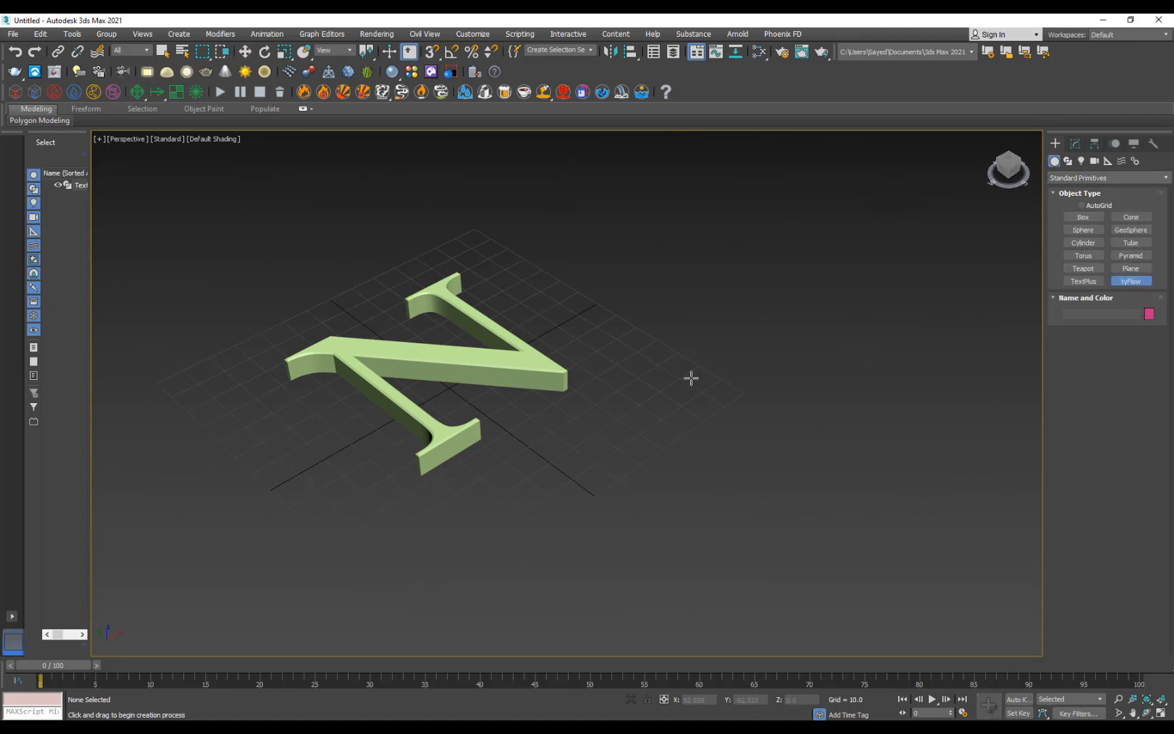
left_click_drag(690, 378, 768, 385)
right_click(766, 385)
Open the editor of the tyFlow object and place its window so the N remains visible beside it
mouse_move(546, 439)
middle_mouse_down("alt")
mouse_move(477, 411)
mouse_move(511, 428)
mouse_move(522, 388)
mouse_move(537, 443)
mouse_move(544, 411)
mouse_move(510, 409)
mouse_move(476, 387)
mouse_move(504, 398)
mouse_move(519, 356)
mouse_move(537, 430)
mouse_move(549, 410)
mouse_move(506, 424)
mouse_move(535, 423)
middle_mouse_up("alt")
scroll(533, 413, "up", 3)
scroll(519, 357, "down", 3)
left_click(536, 423)
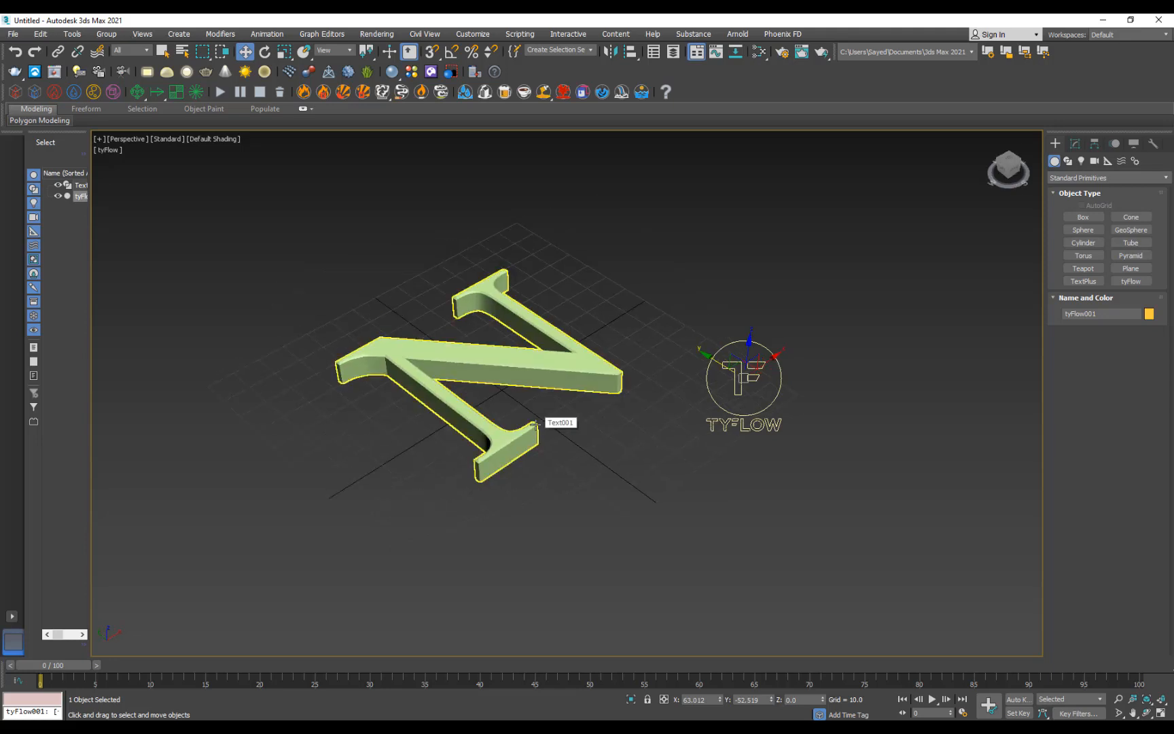
left_click(1077, 145)
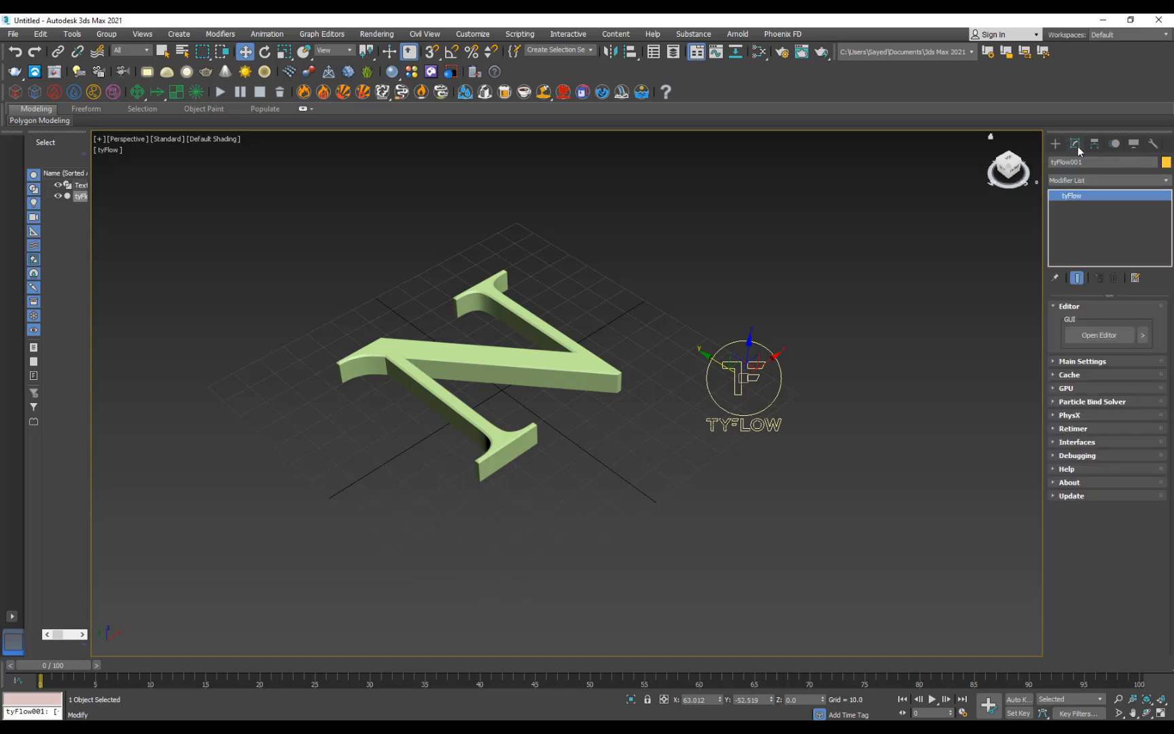
left_click(1101, 335)
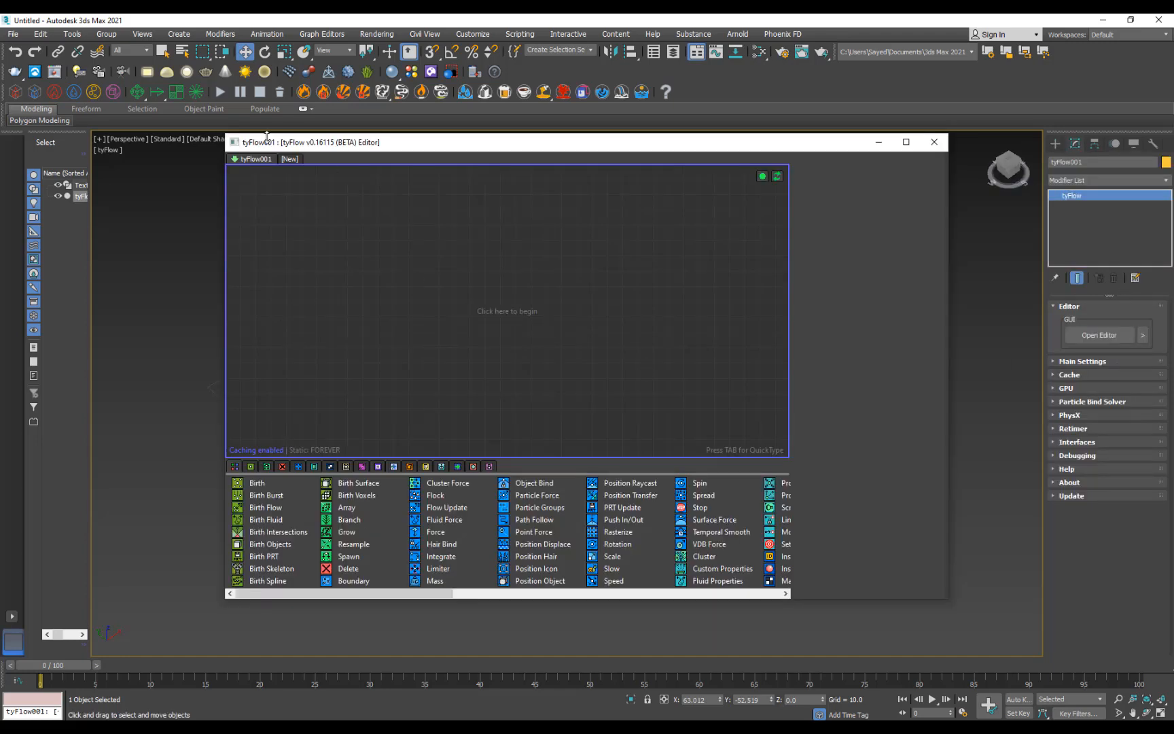
left_click_drag(270, 142, 634, 150)
left_click_drag(588, 214, 725, 215)
middle_click_drag(648, 289, 535, 285)
left_click_drag(799, 162, 602, 133)
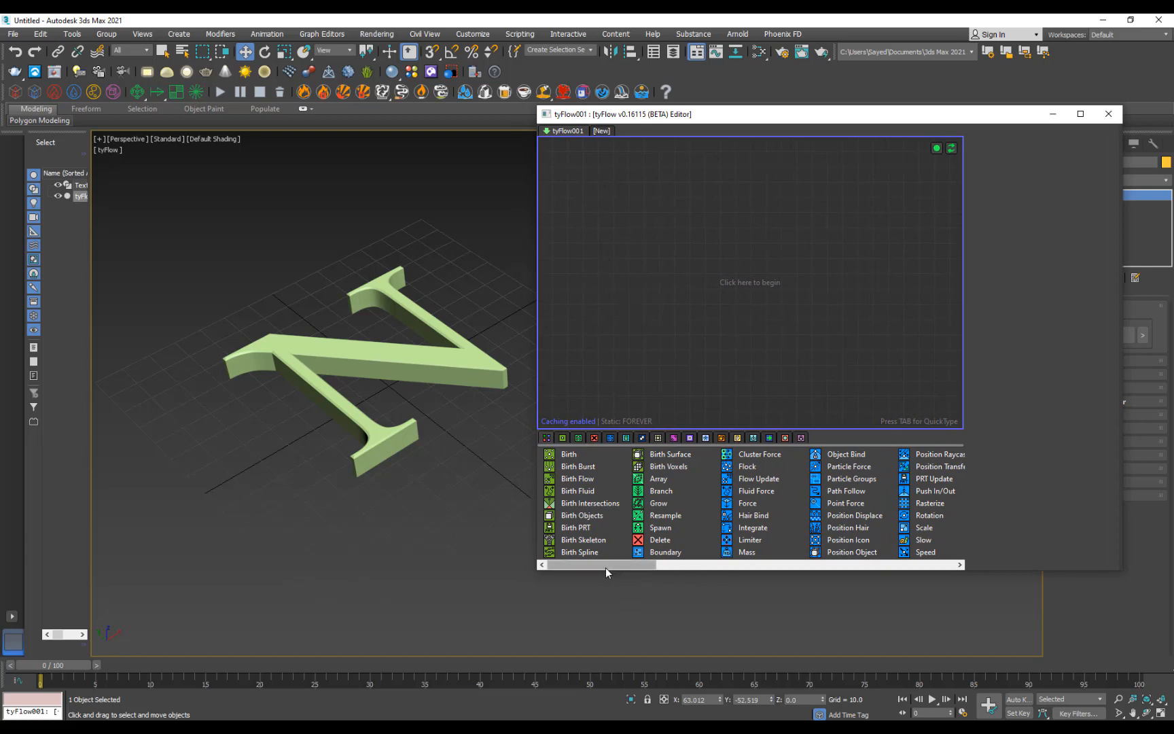
Add a Birth operator in a new event and make it emit 20000 particles, starting and ending at frame 0
left_click_drag(570, 453, 648, 246)
left_click(650, 314)
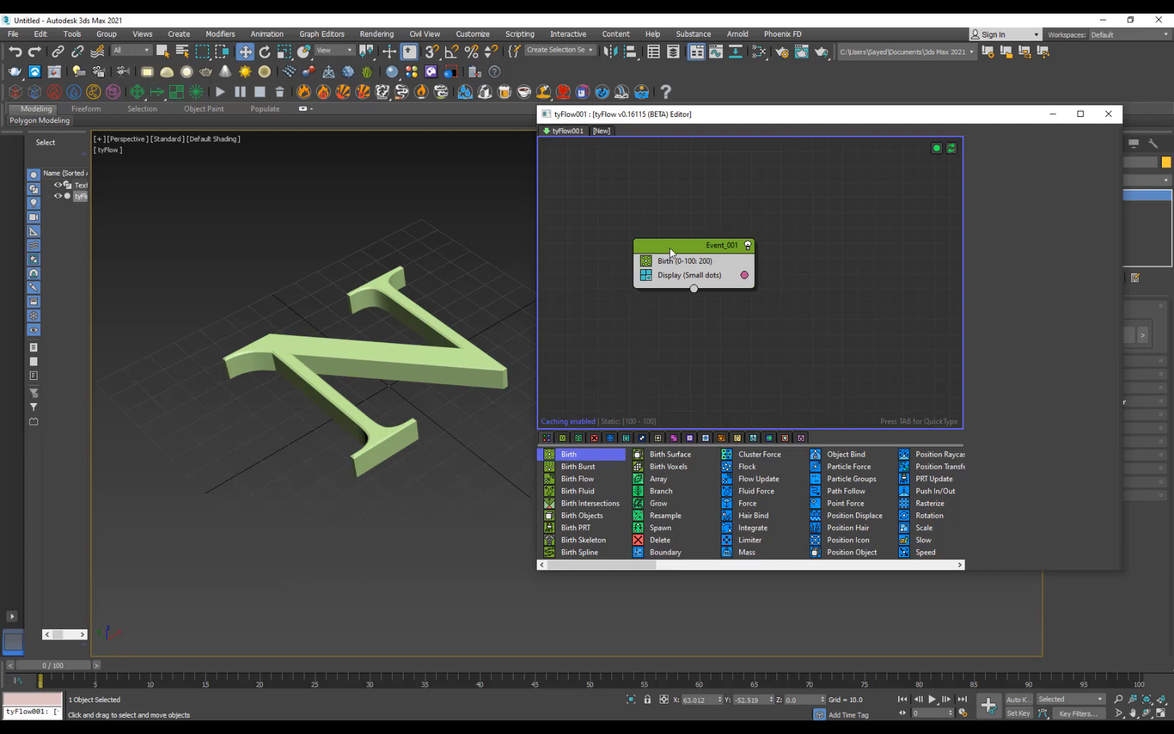
left_click(692, 262)
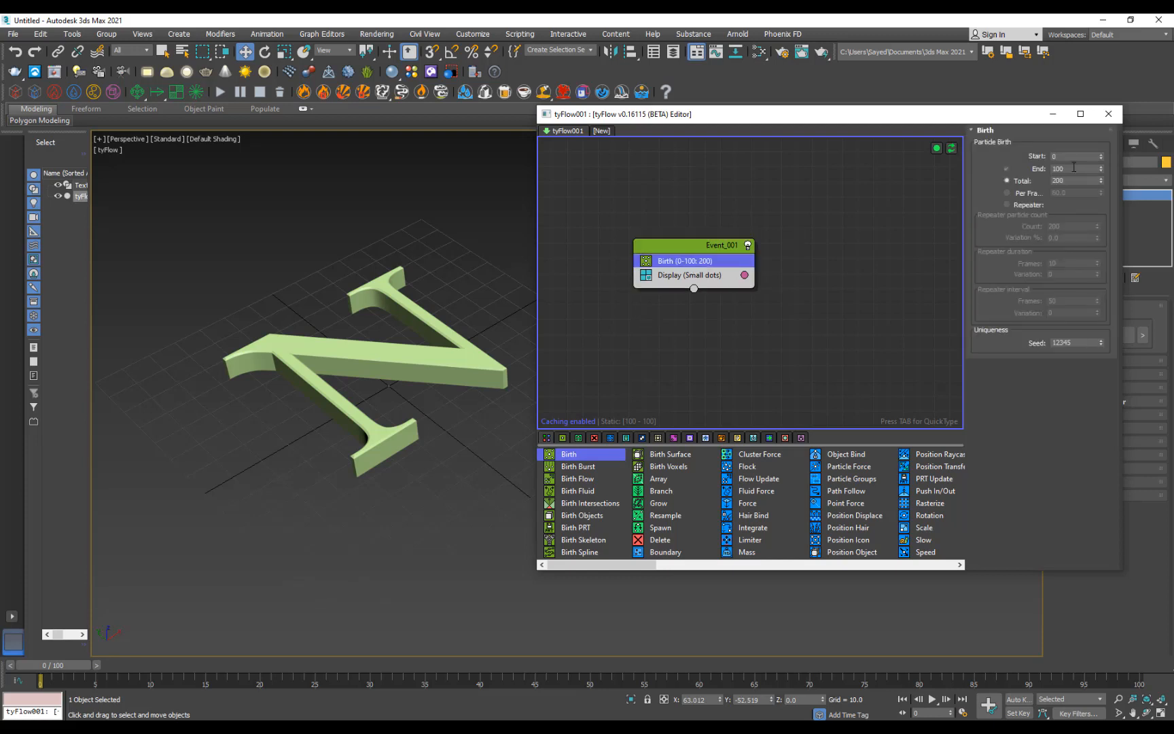
double_click(1074, 167)
type("0")
left_click(743, 340)
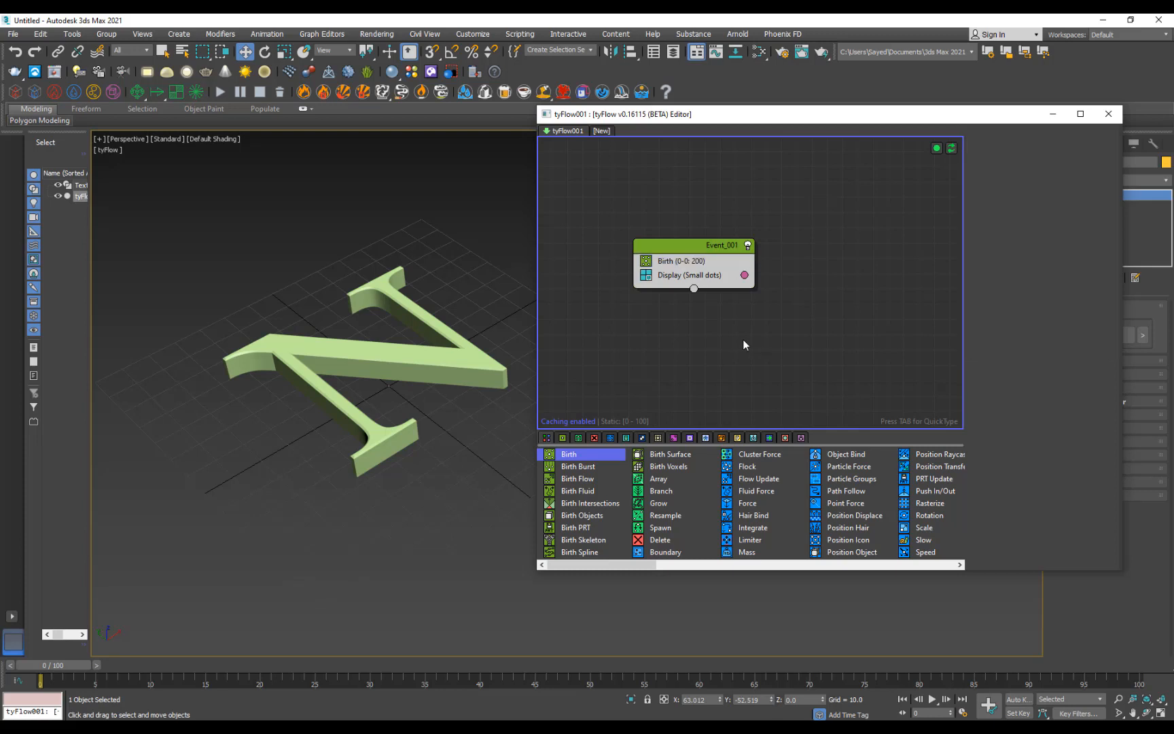
left_click(689, 264)
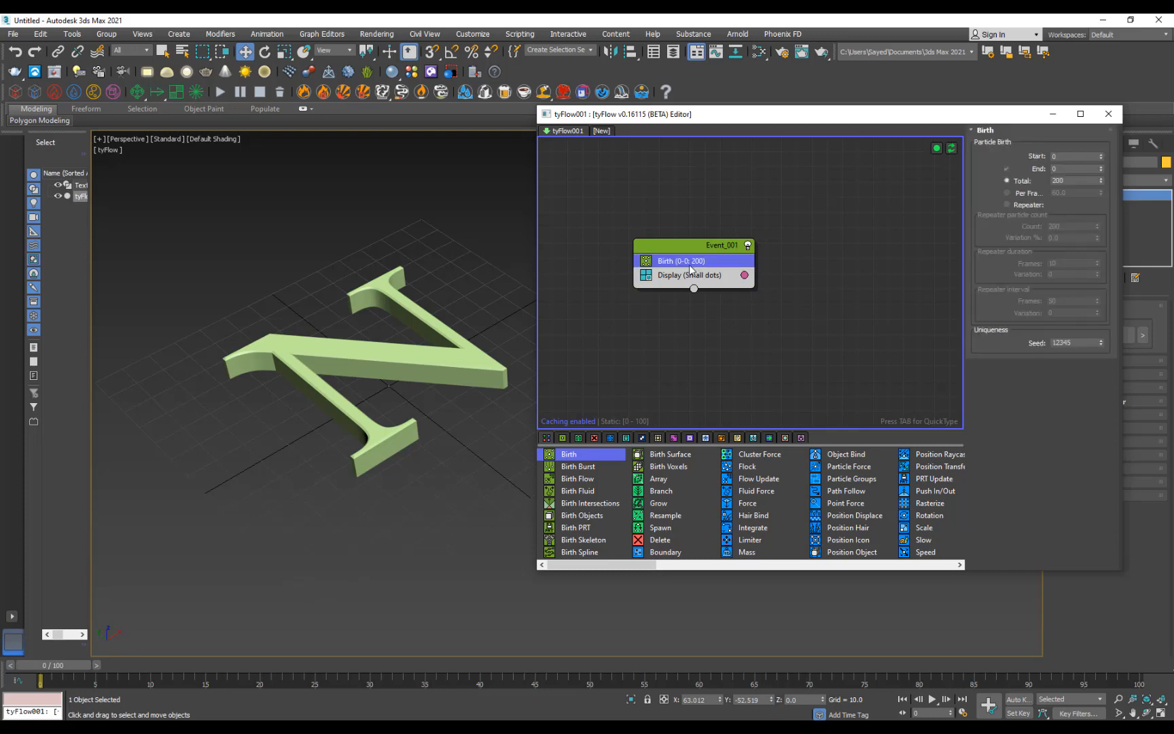
double_click(1080, 180)
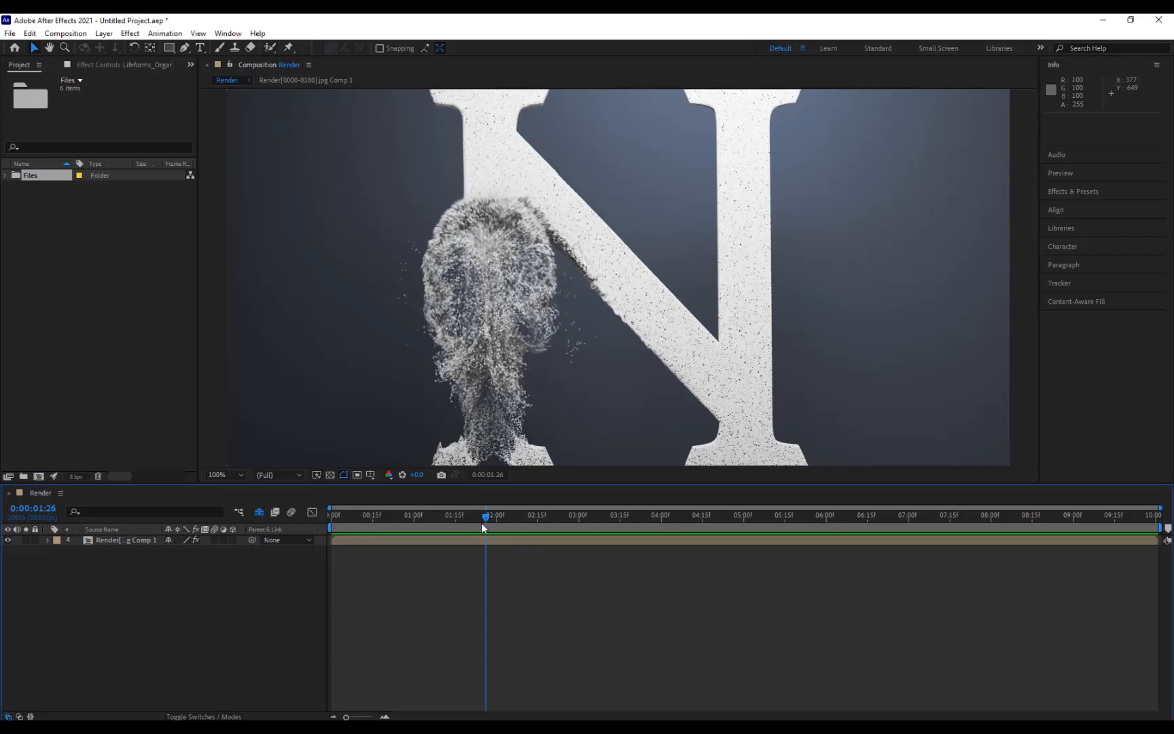
Switch to After Effects and scrub the reference render to examine how the N disintegrates
left_click_drag(480, 523, 732, 495)
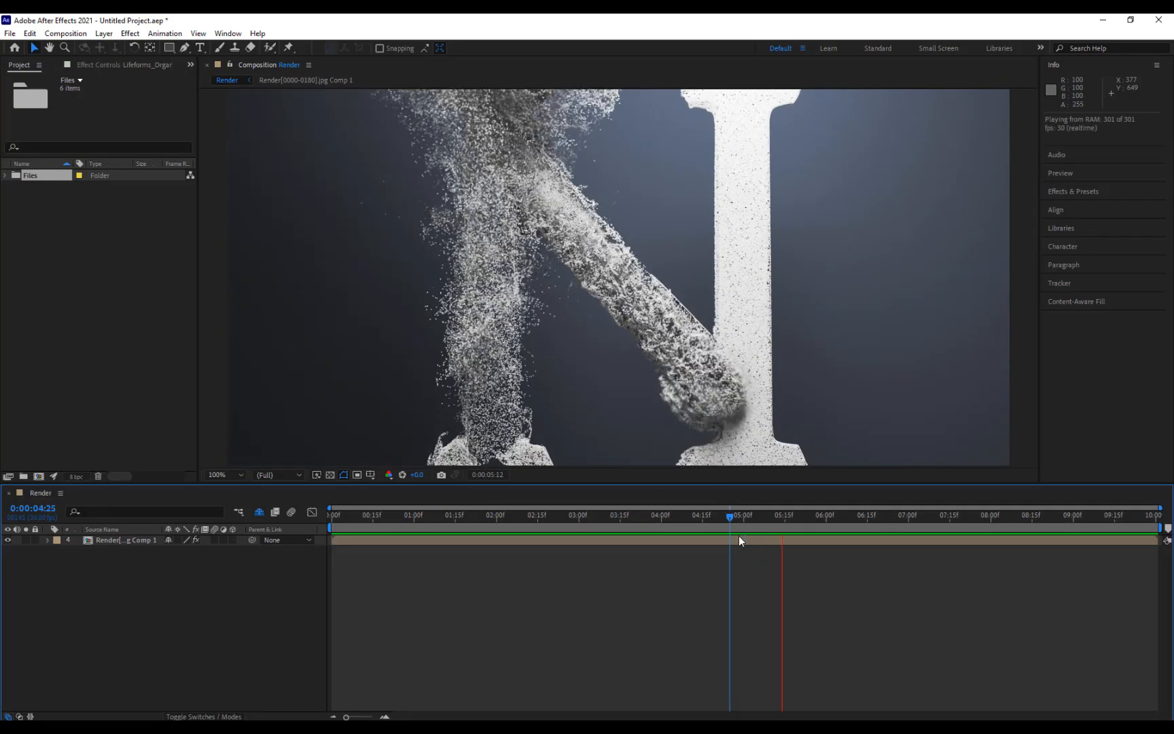
left_click_drag(735, 519, 712, 528)
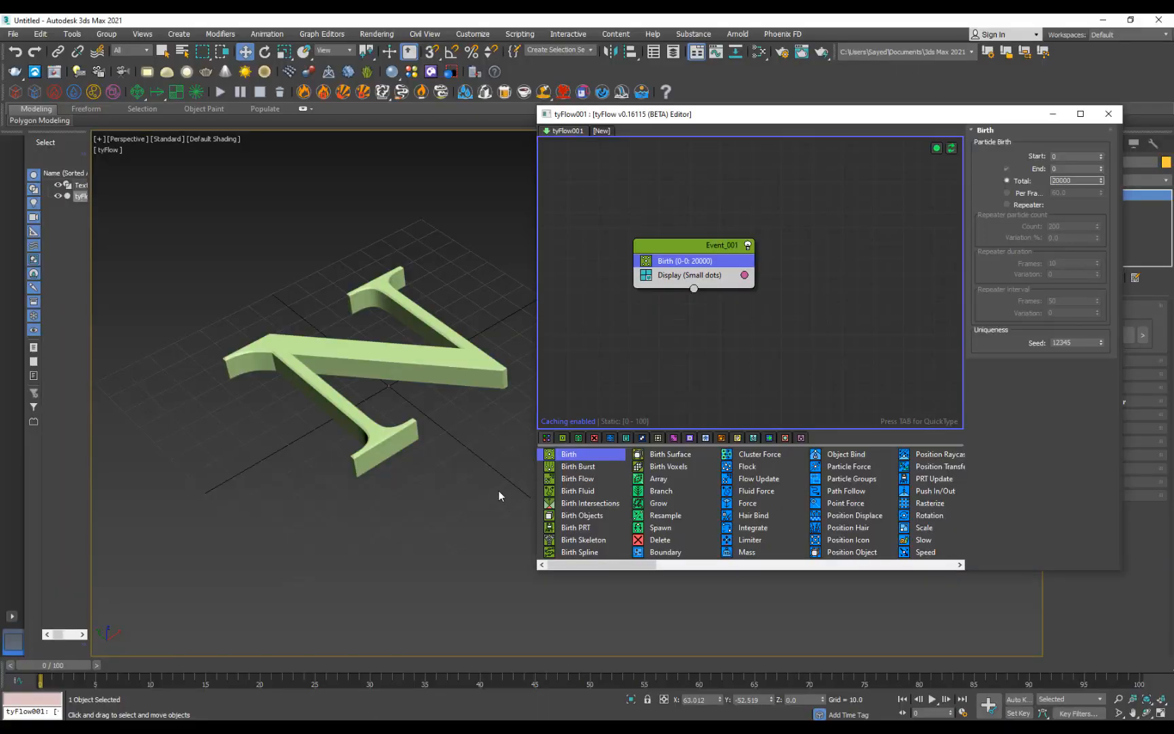
Return to 3ds Max, add a Position Object operator to the Birth event and pick the N text as its emitter
middle_click_drag(499, 496, 445, 470, "alt")
left_click(663, 416)
left_click_drag(606, 565, 639, 560)
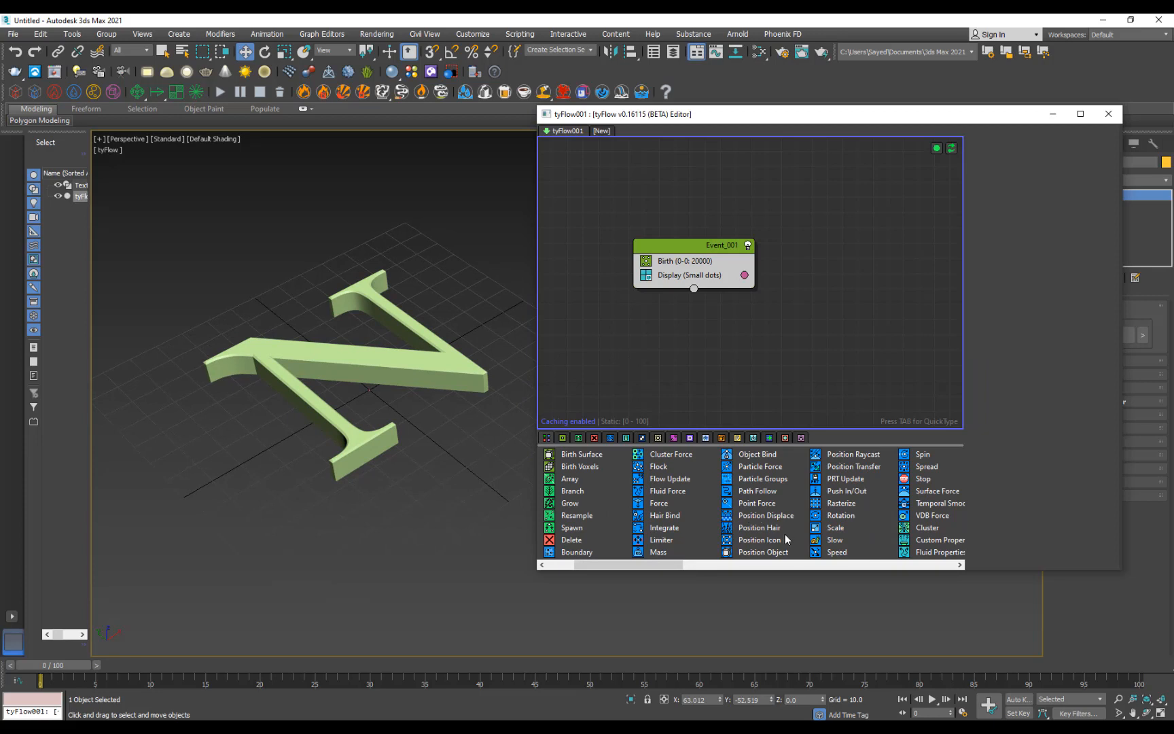
left_click_drag(759, 554, 693, 284)
left_click(1017, 266)
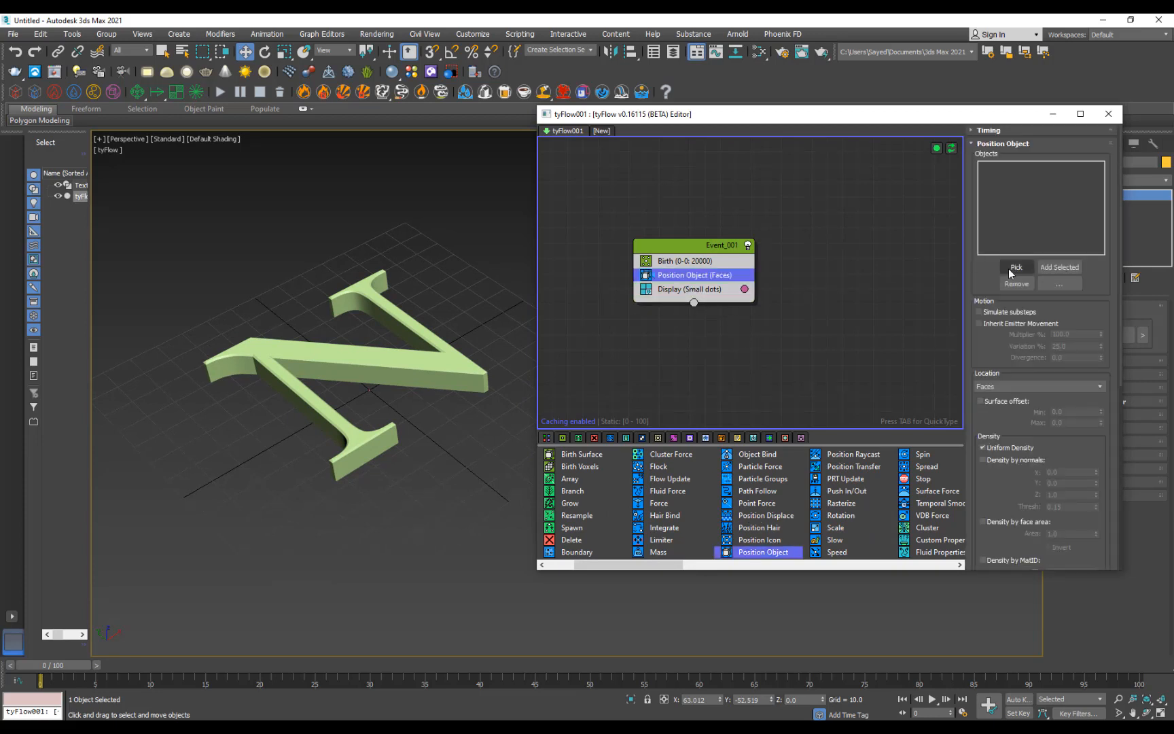
left_click(361, 361)
Hide the original N text object, leaving its particles in the viewport
key("w")
left_click(406, 372)
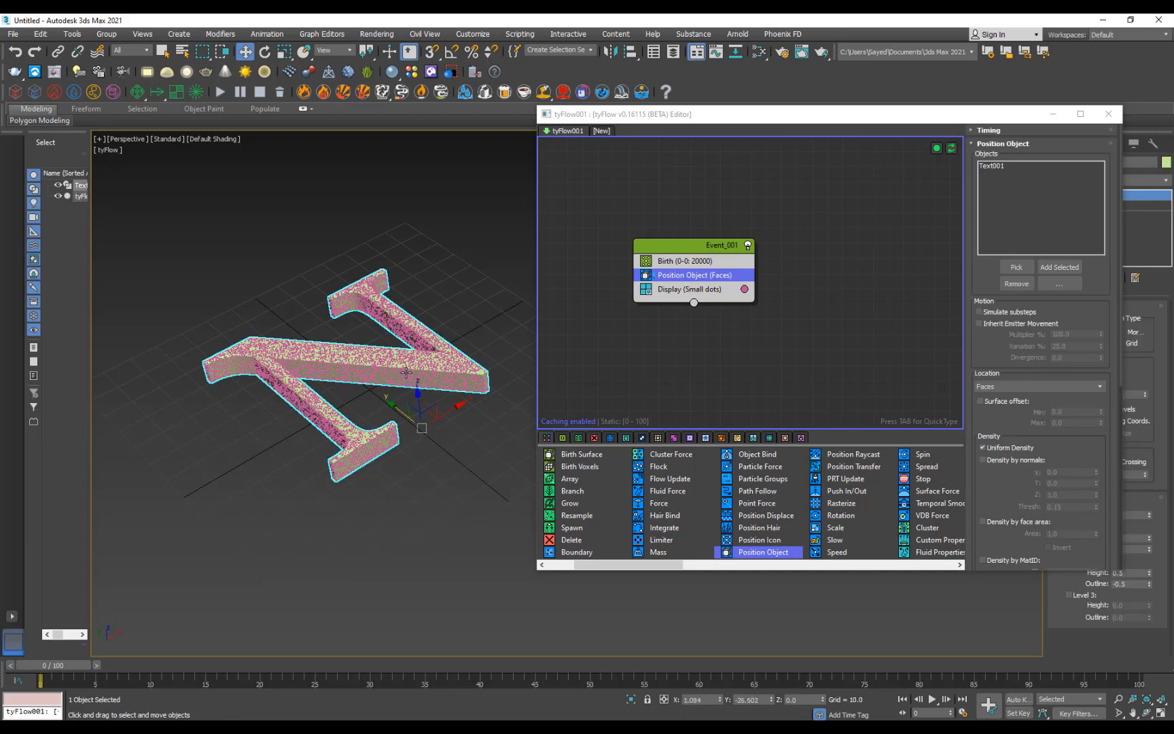
right_click(406, 372)
left_click(448, 360)
middle_click_drag(452, 363, 332, 492, "alt")
middle_click_drag(400, 317, 396, 334)
scroll(395, 334, "up", 3)
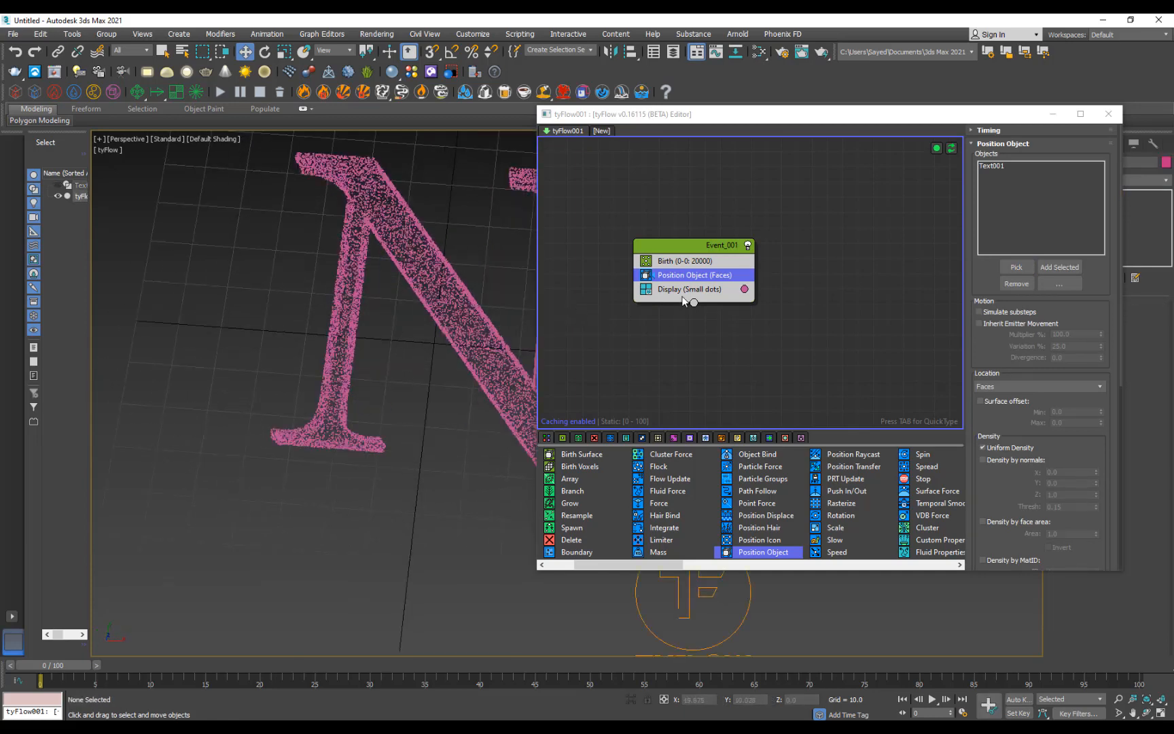
Change the Display operator's particle colour to white
left_click(693, 288)
left_click(745, 288)
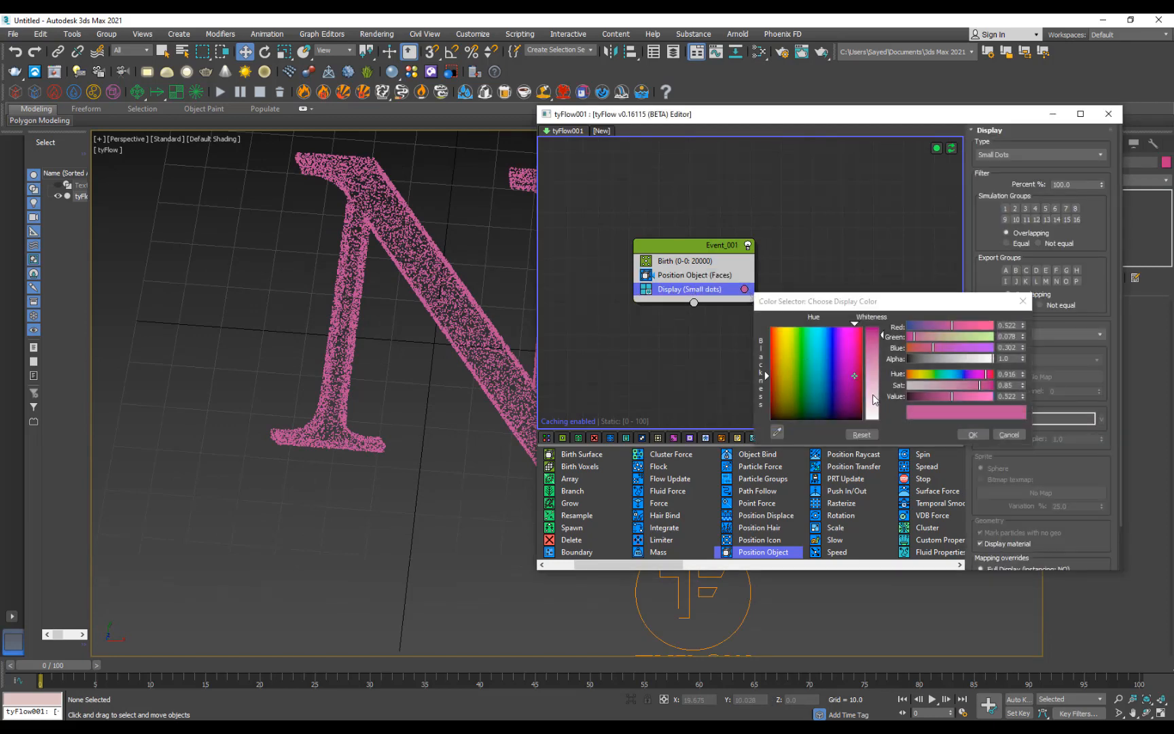
left_click_drag(874, 400, 879, 416)
left_click(973, 435)
middle_click_drag(372, 523, 392, 414, "alt")
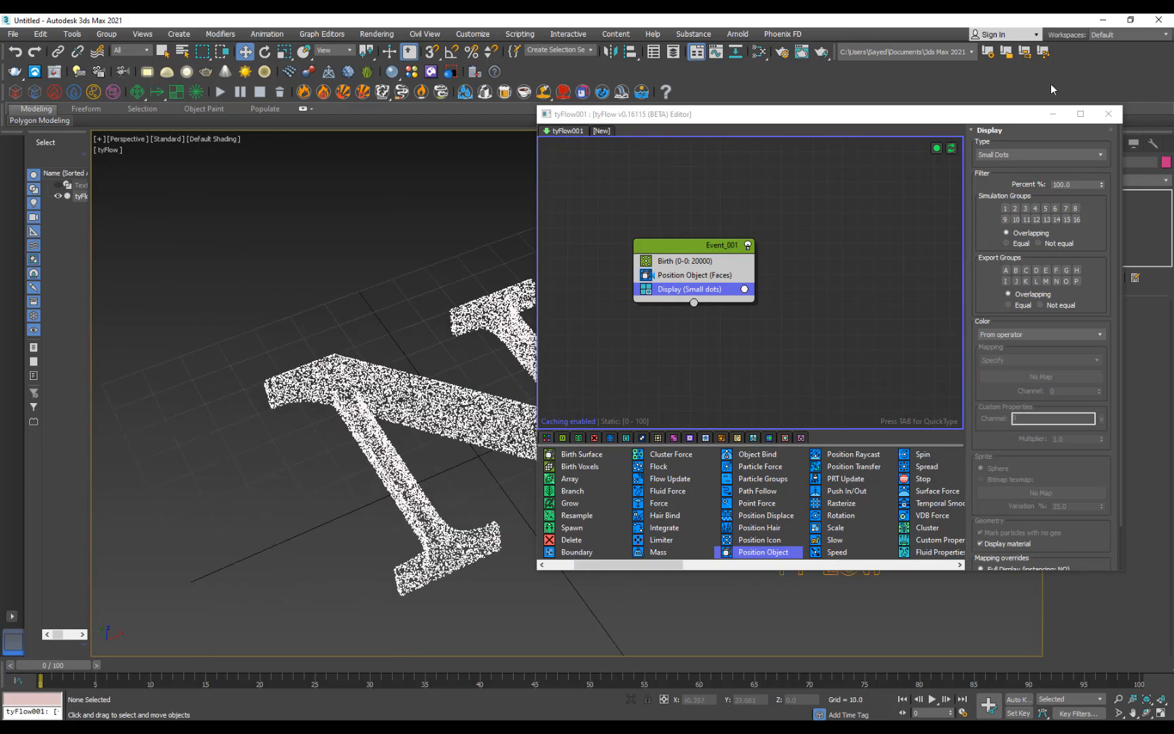
Minimise the tyFlow editor and compare the particle N with the disintegration in the After Effects reference render
left_click(1052, 115)
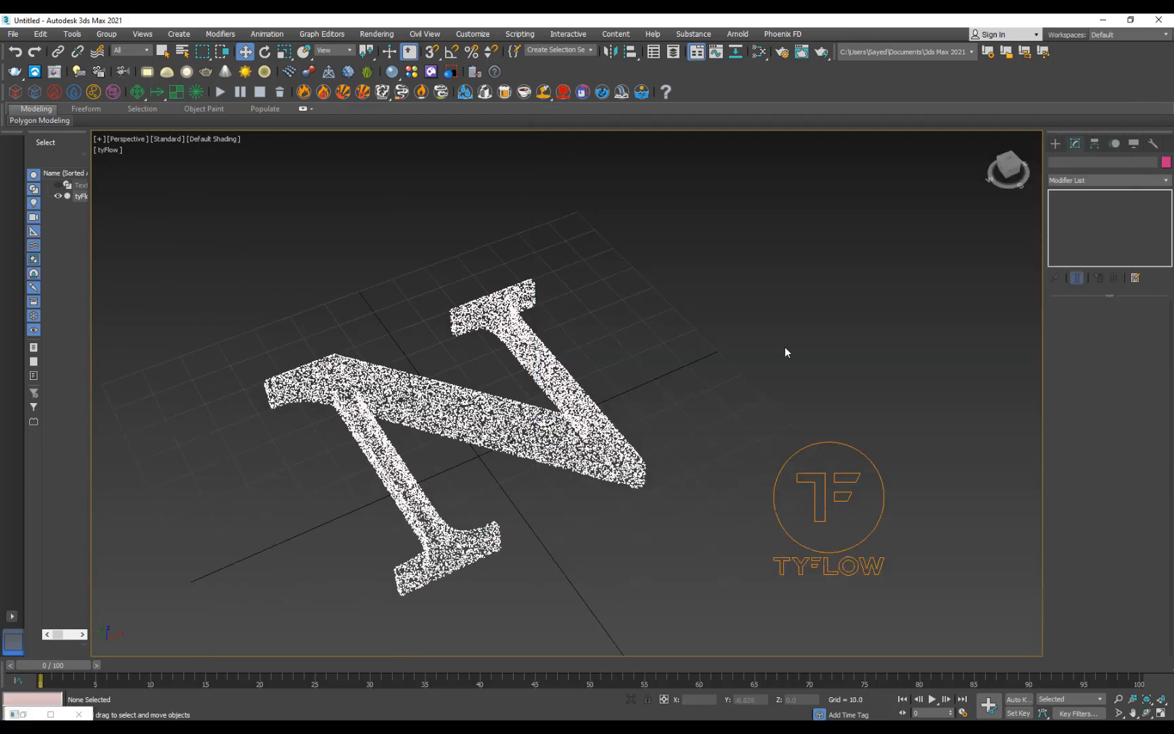
middle_click_drag(553, 367, 497, 330, "alt")
scroll(426, 350, "up", 4)
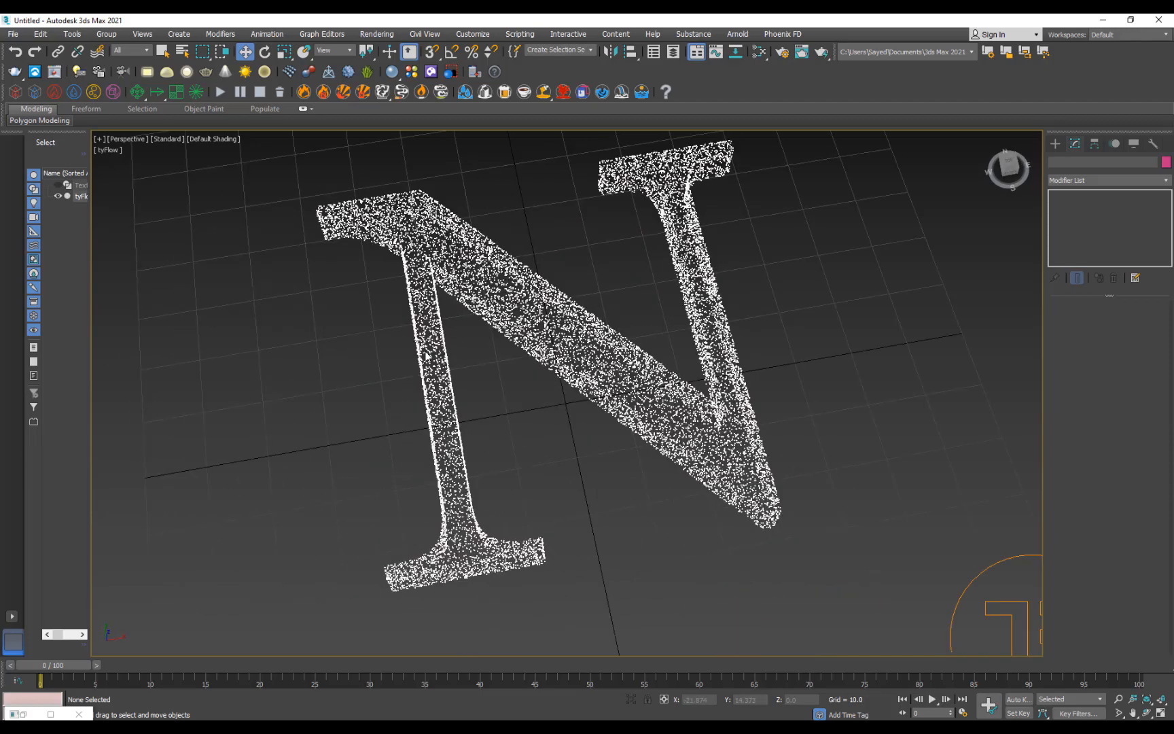
scroll(426, 349, "down", 2)
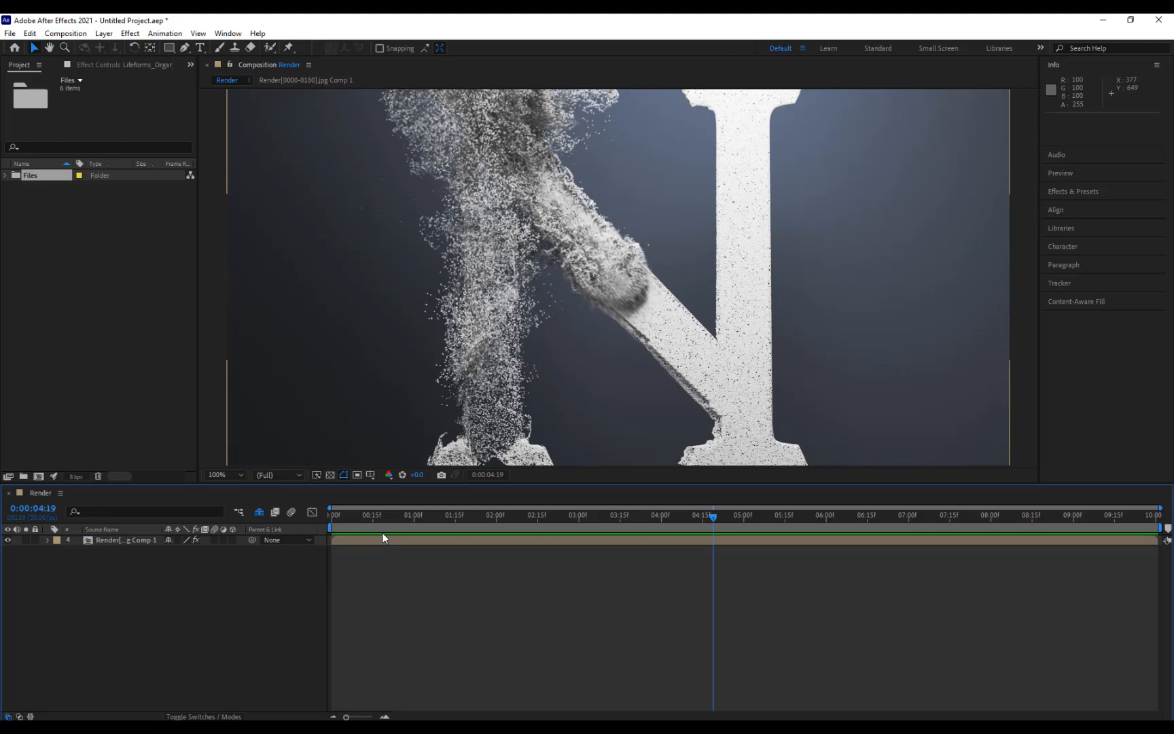
left_click_drag(382, 527, 606, 534)
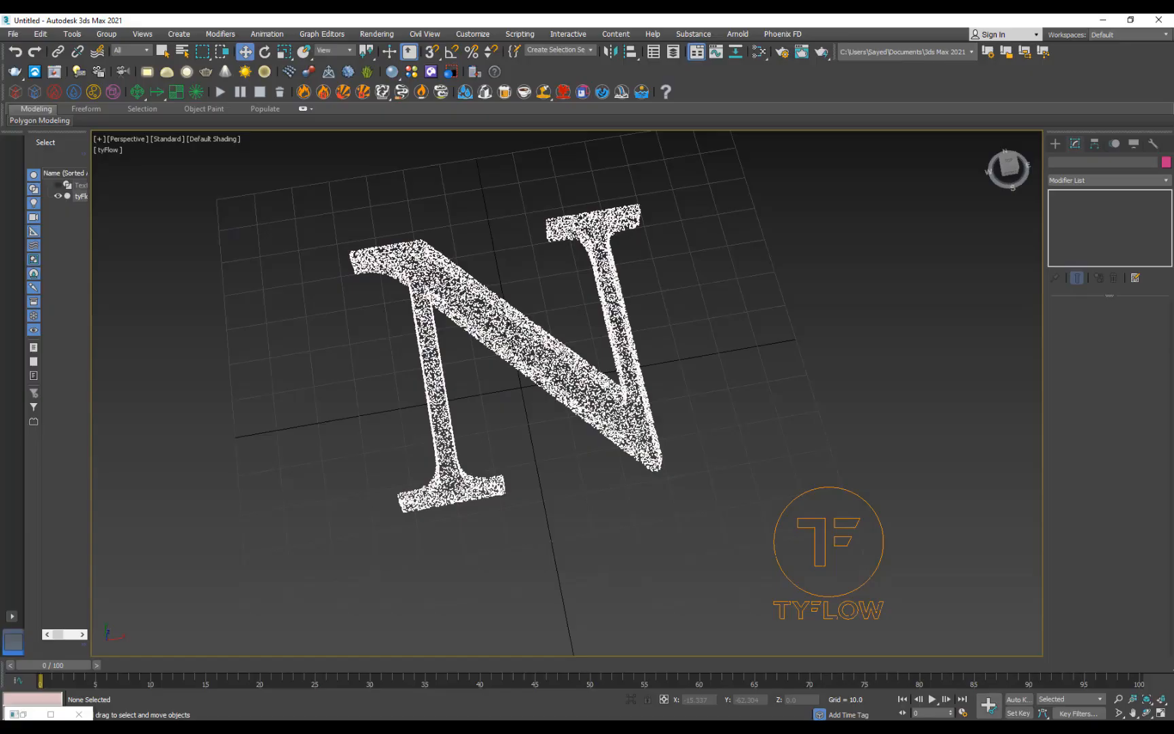
Return to 3ds Max and create a small sphere over the foot of the N's left stem in the Top view
middle_click_drag(408, 639, 493, 401, "alt")
key("alt+w")
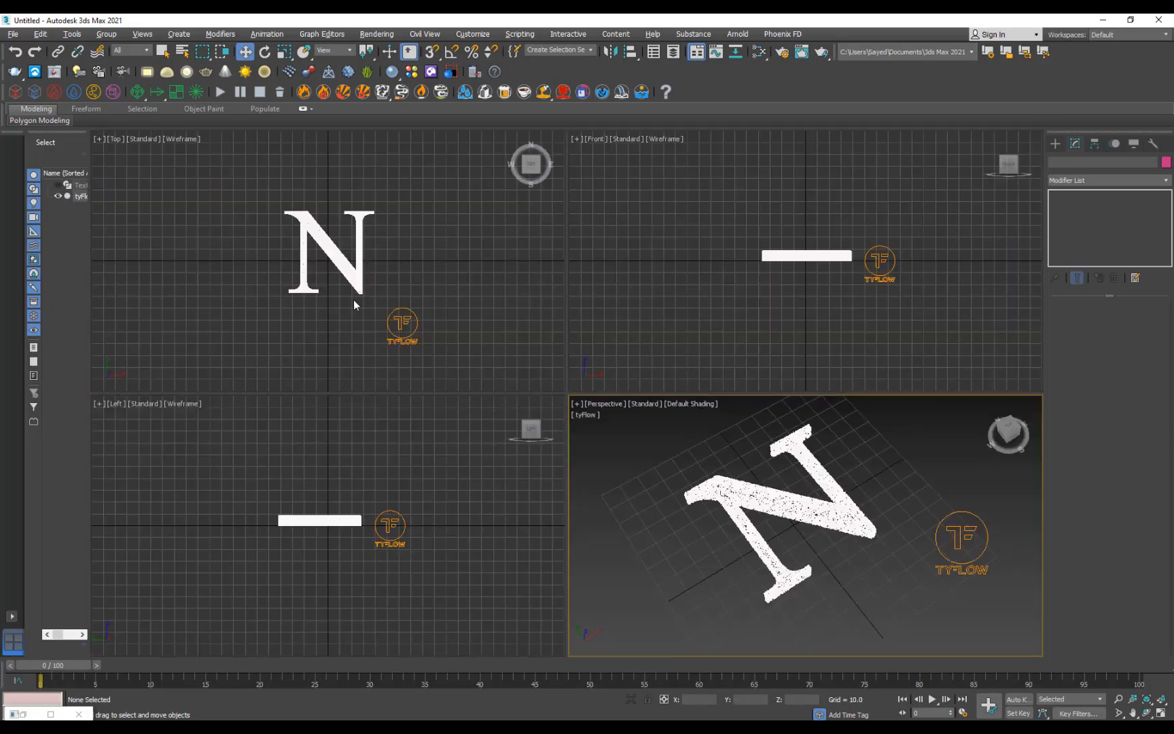
left_click(377, 314)
key("alt+w")
scroll(590, 428, "up", 8)
key("z")
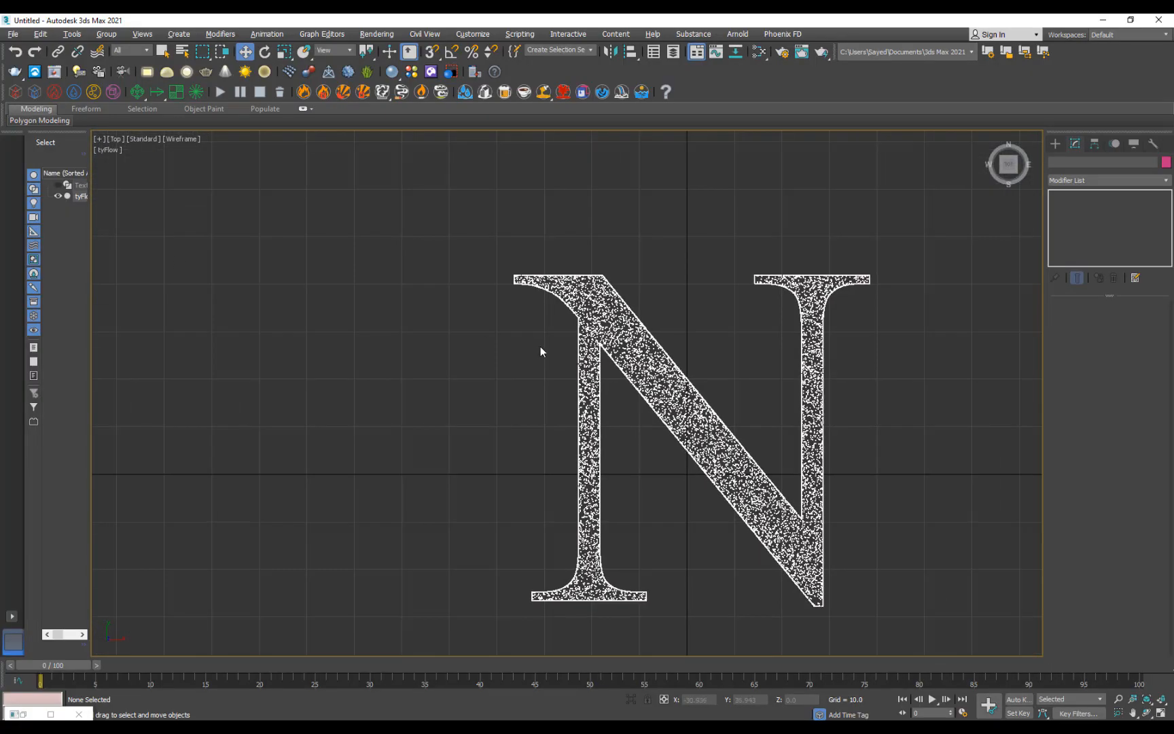
left_click(1055, 144)
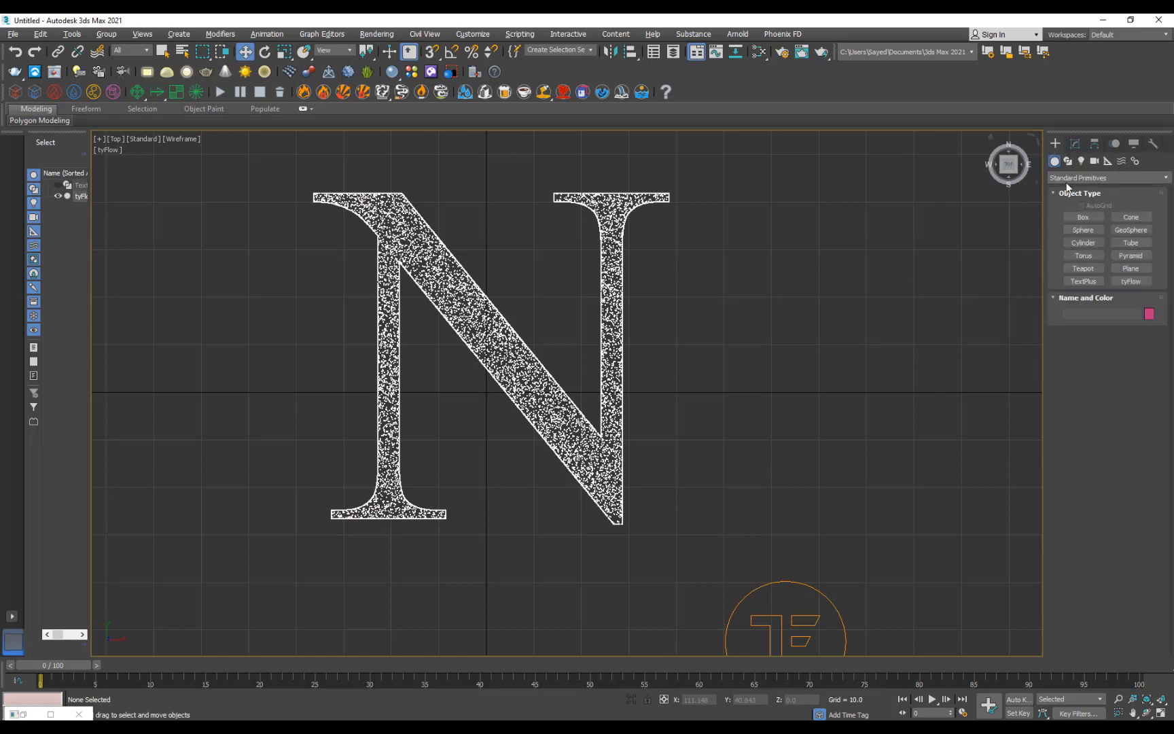
left_click(1087, 230)
left_click_drag(388, 518, 420, 538)
Using Auto Key, move the sphere to the top of the left stem at frame 50 and the diagonal's lower end at frame 100
key("w")
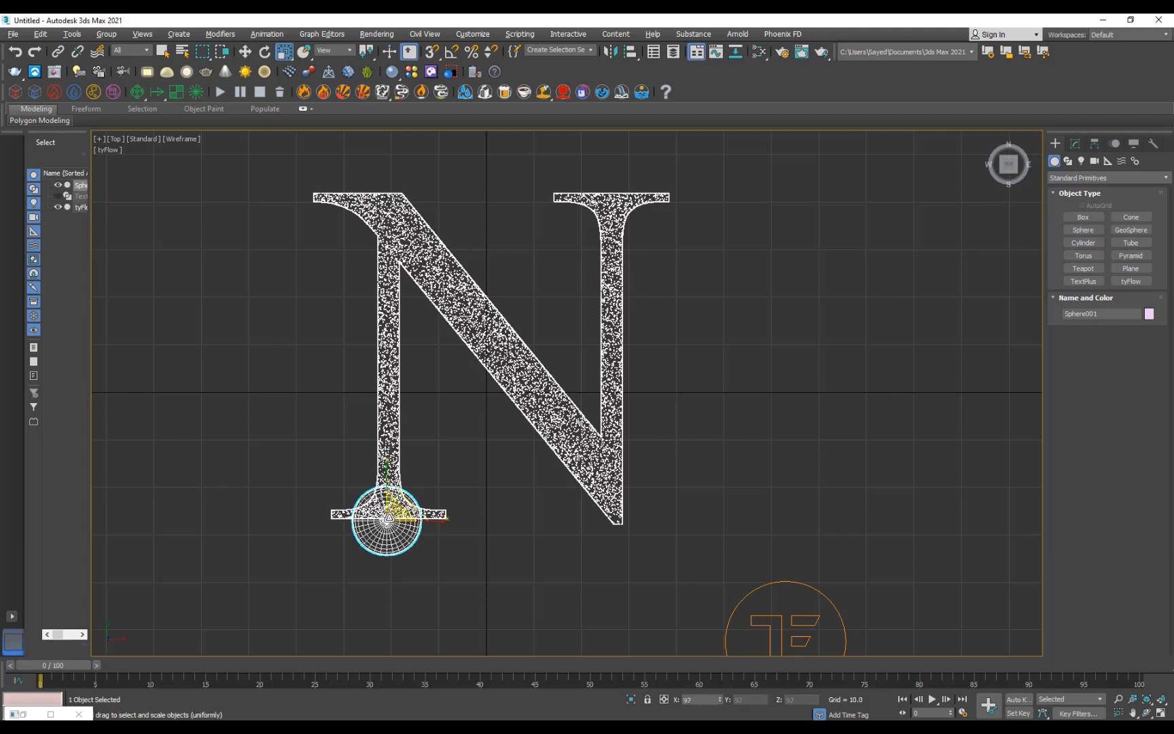
left_click(1020, 700)
left_click_drag(697, 664, 596, 673)
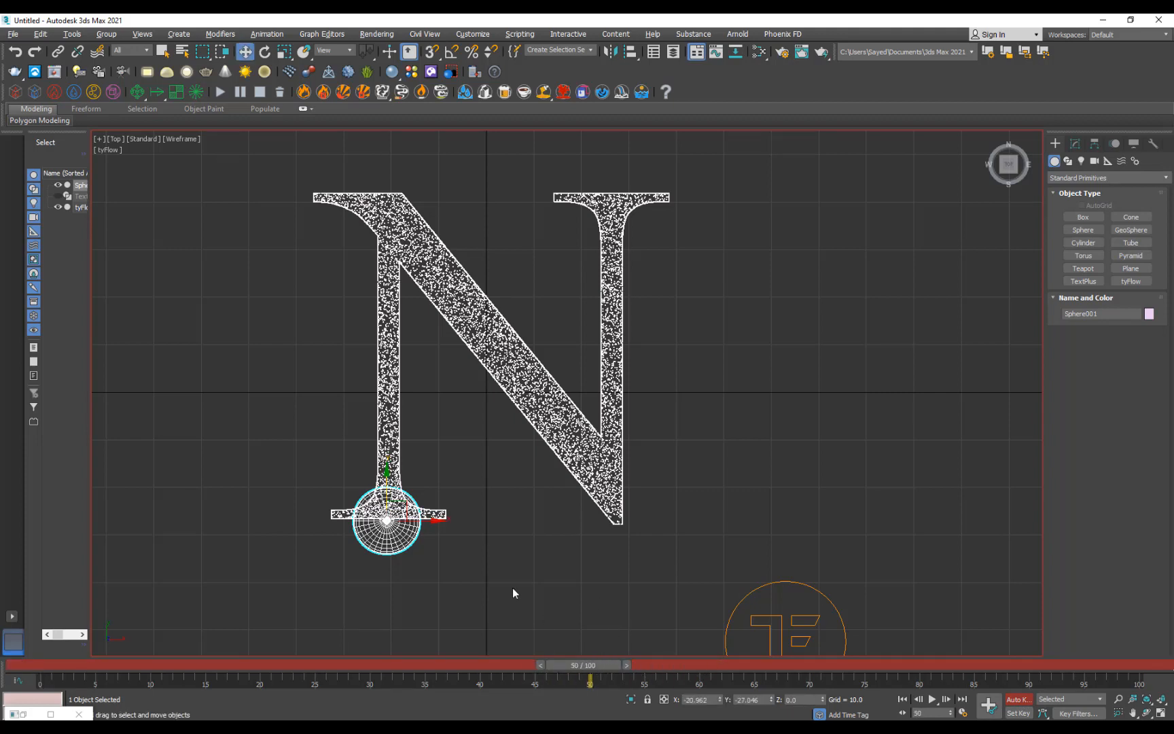
left_click_drag(373, 481, 373, 175)
left_click_drag(598, 666, 1142, 669)
key("w")
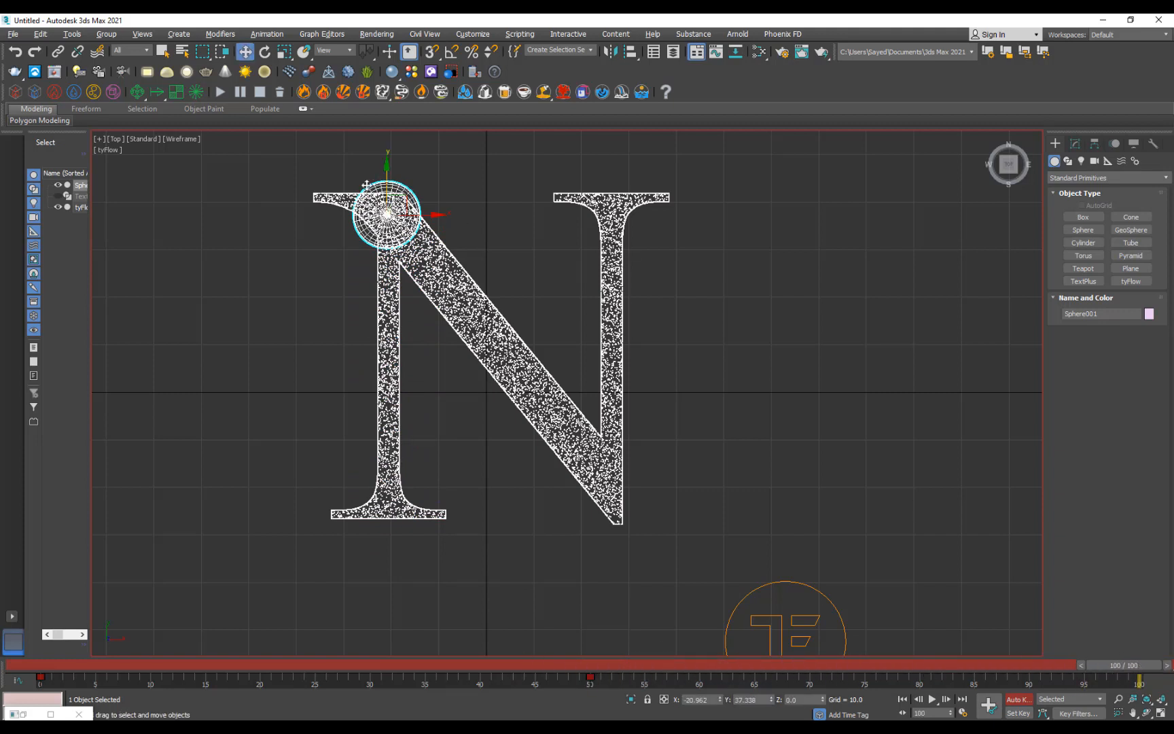
left_click_drag(402, 201, 640, 488)
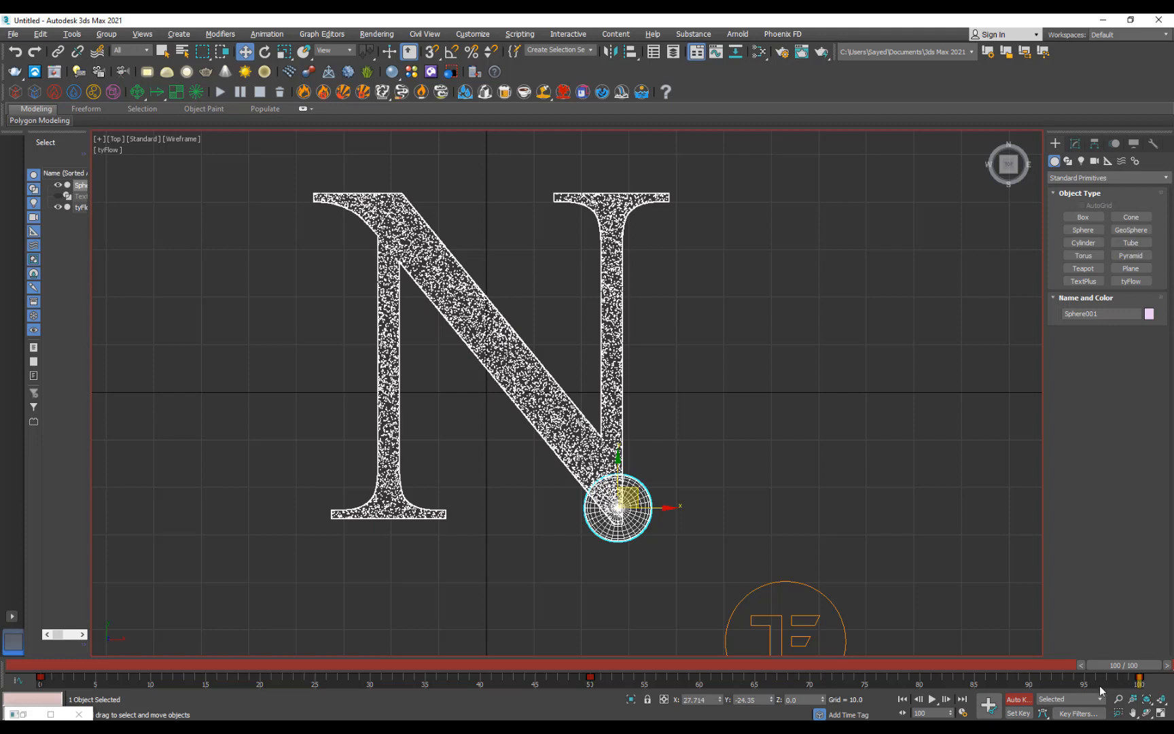
Extend the timeline to frame 150 and key the sphere at the top of the N's right stem there
right_click_drag(1119, 682, 570, 675, "ctrl+alt")
left_click_drag(781, 670, 1155, 666)
left_click_drag(597, 464, 598, 156)
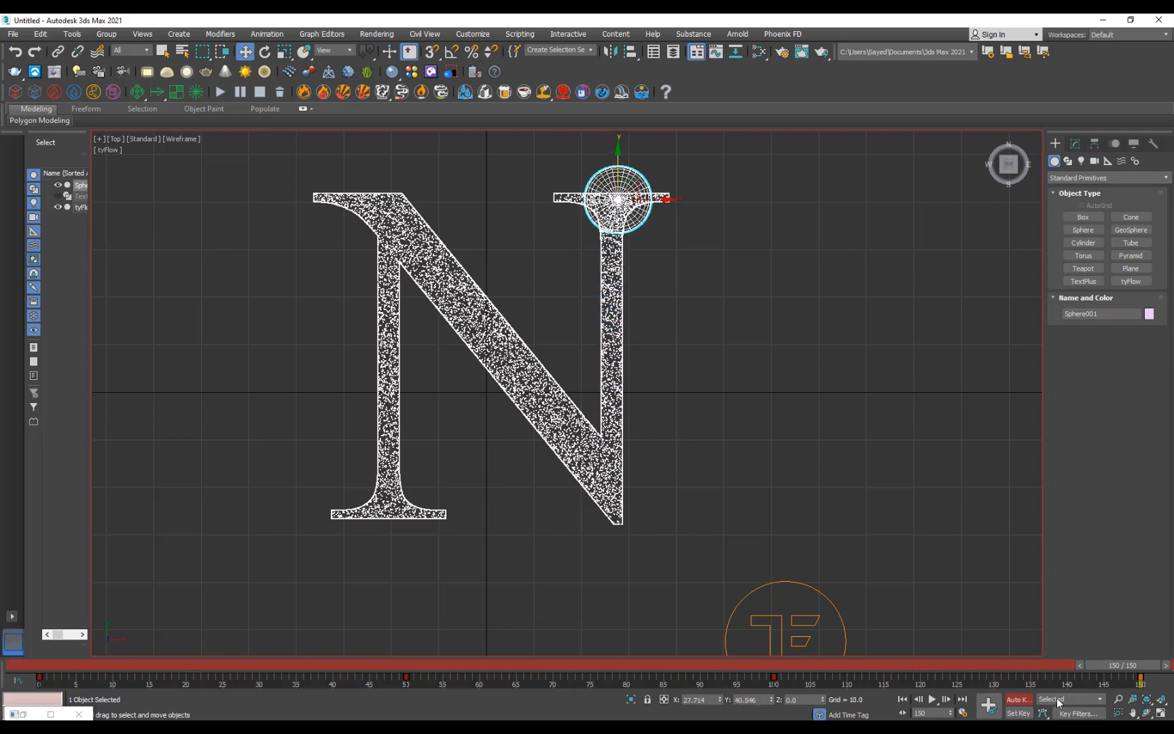
Extend the timeline to frame 200, turn off Auto Key and review the sphere's motion along the N
right_click_drag(1065, 684, 700, 673, "ctrl+alt")
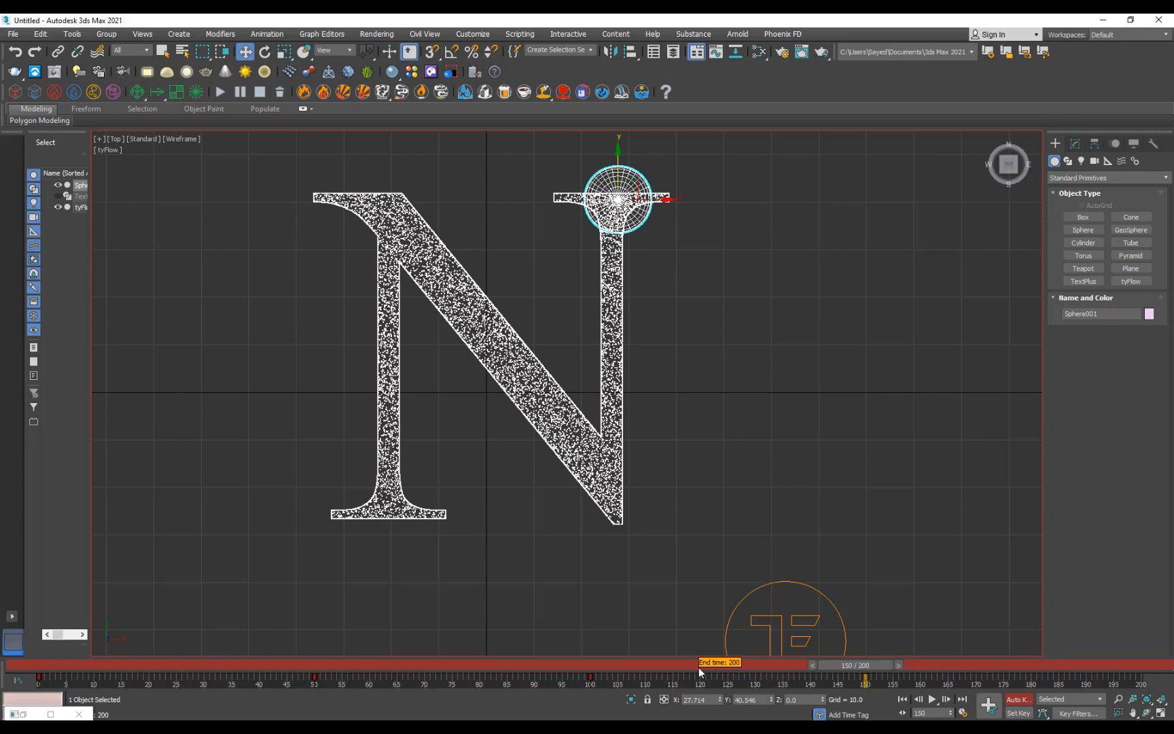
left_click(1027, 705)
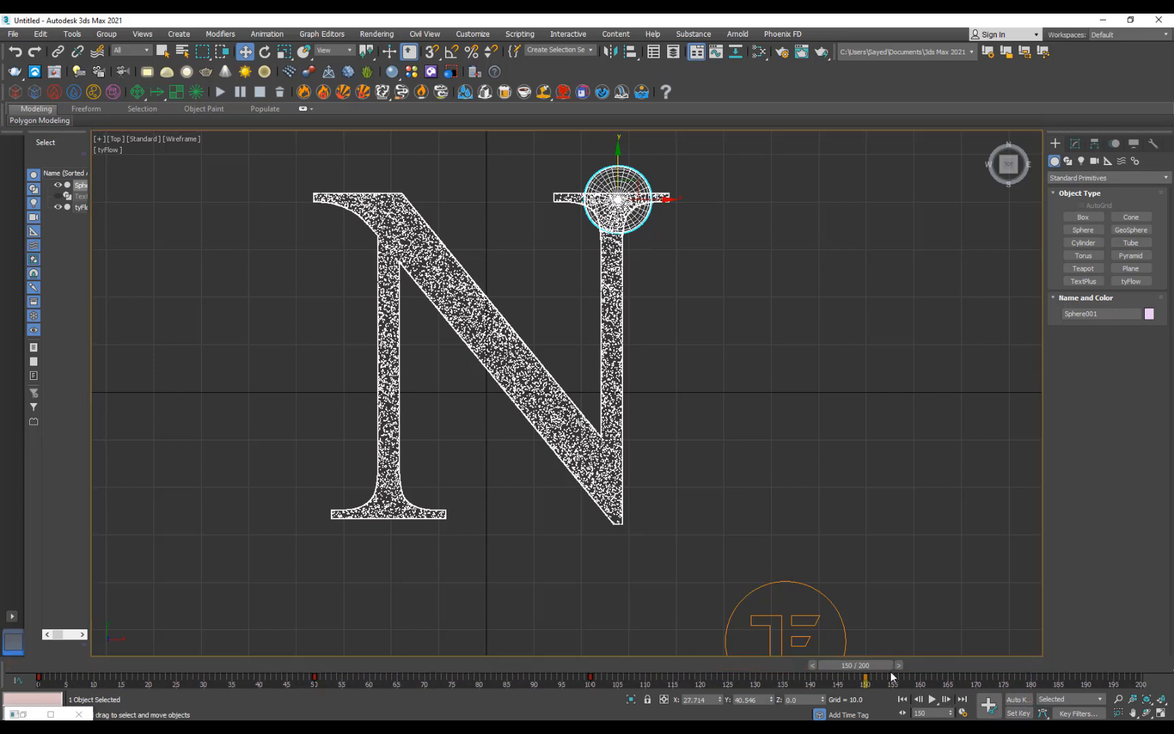
left_click_drag(858, 666, 109, 648)
key("slash")
key("slash")
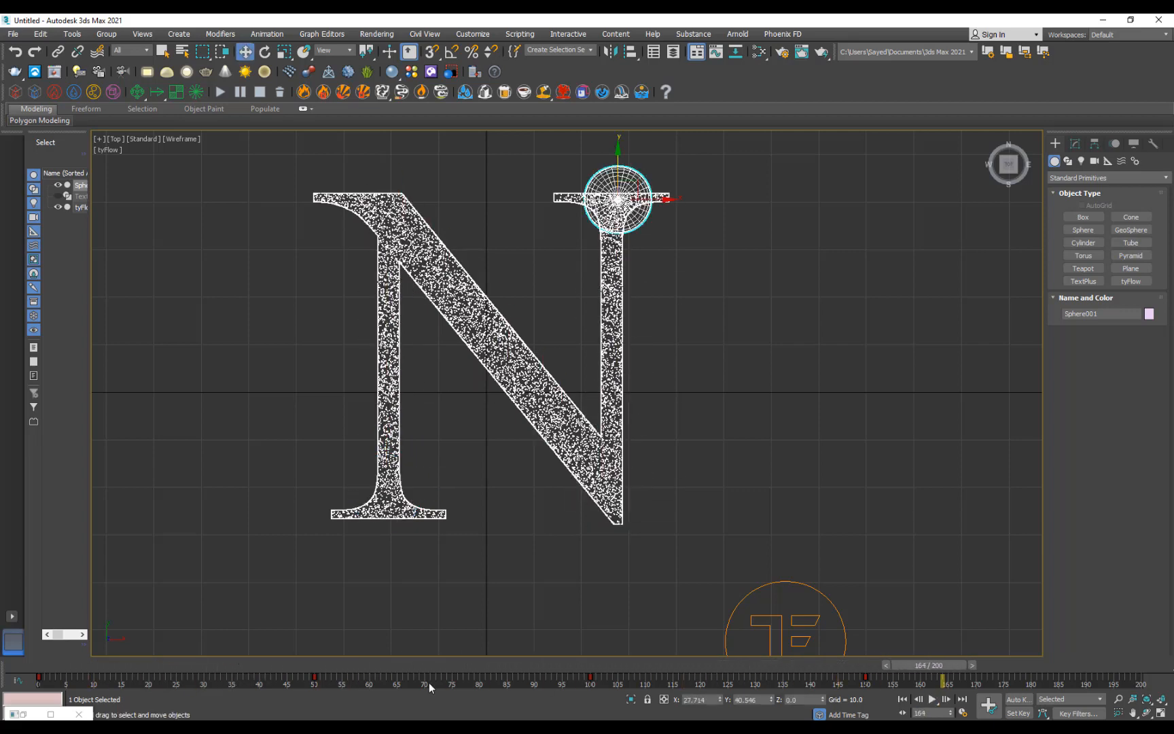
left_click_drag(168, 664, 350, 669)
Turn off Real Time playback in the time configuration, scrub back near the start and deselect the sphere
left_click(964, 713)
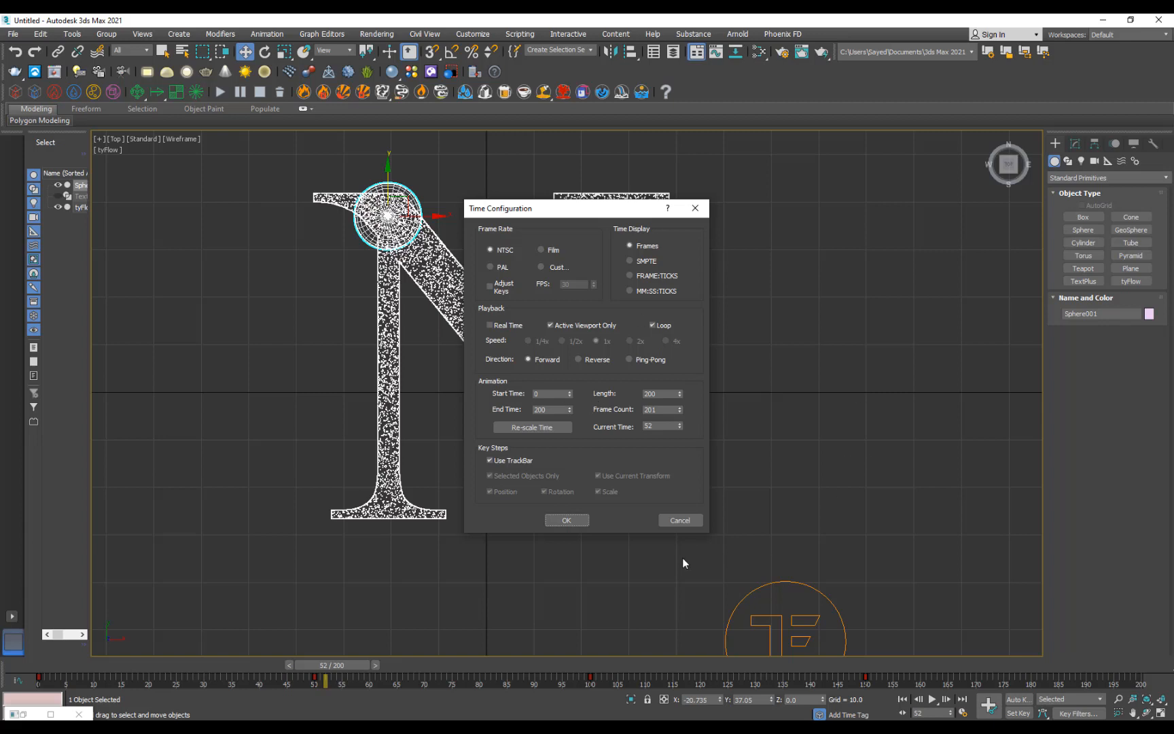
left_click(506, 326)
left_click(566, 520)
left_click_drag(209, 668, 81, 657)
left_click(758, 485)
Create a PhoenixFD FireSmoke simulator box of about 121 × 113 × 58 cells enclosing the N in the Perspective view
key("alt+w")
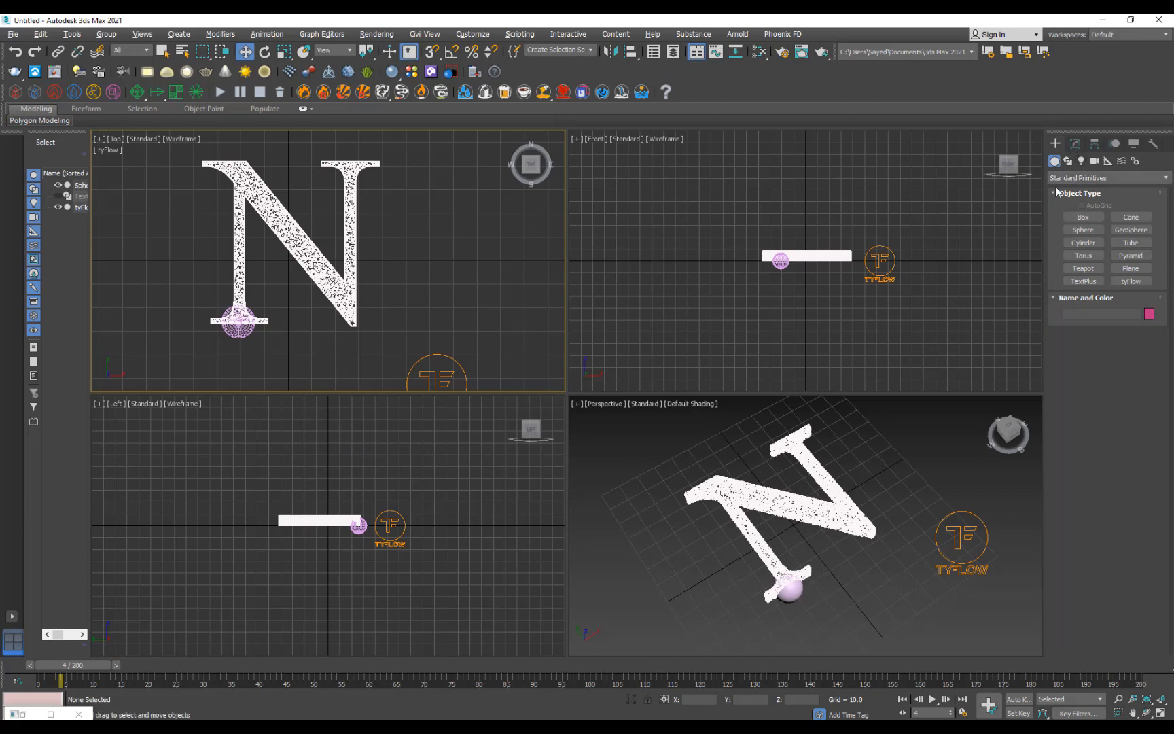
left_click(902, 472)
key("alt+w")
middle_click_drag(647, 465, 656, 436, "alt")
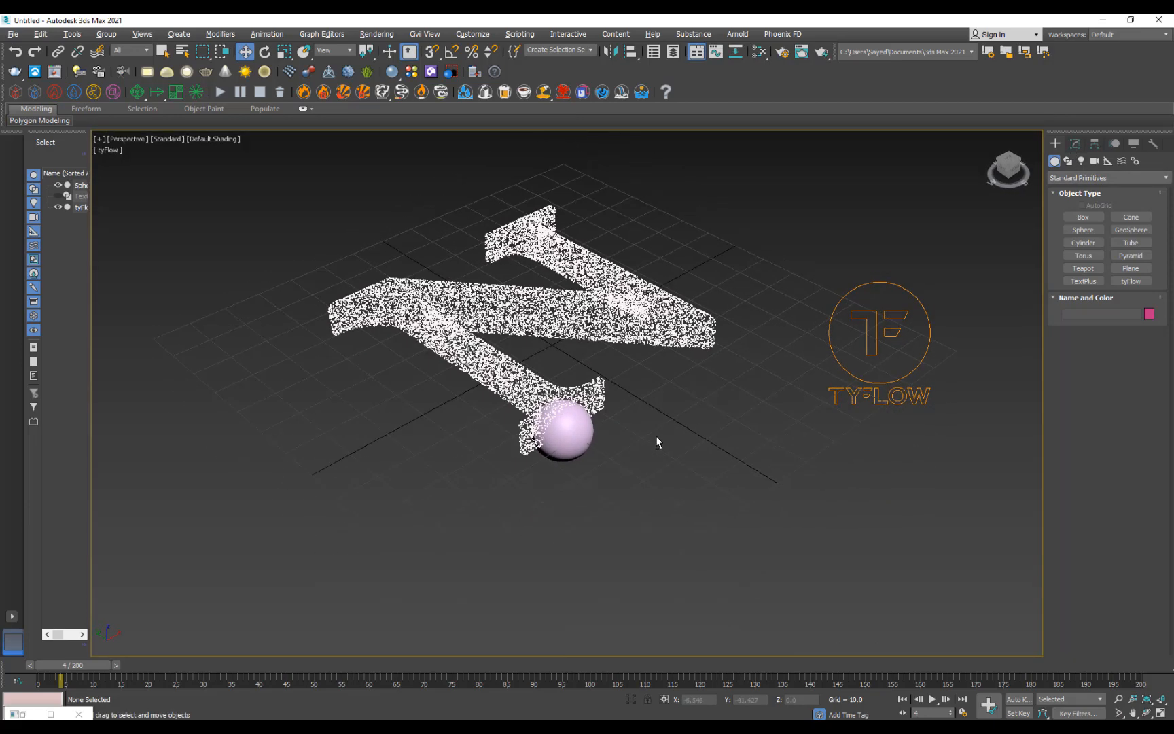
left_click(1086, 179)
left_click(1072, 356)
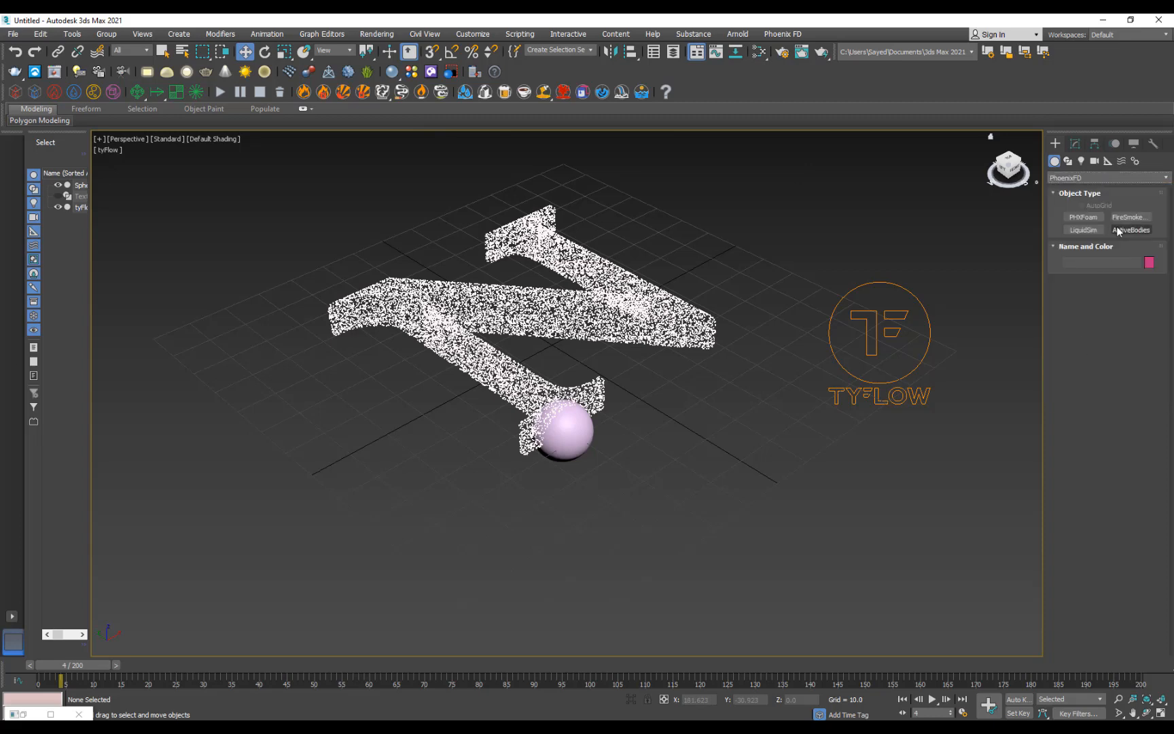
left_click(1125, 216)
middle_click_drag(700, 380, 675, 388, "alt")
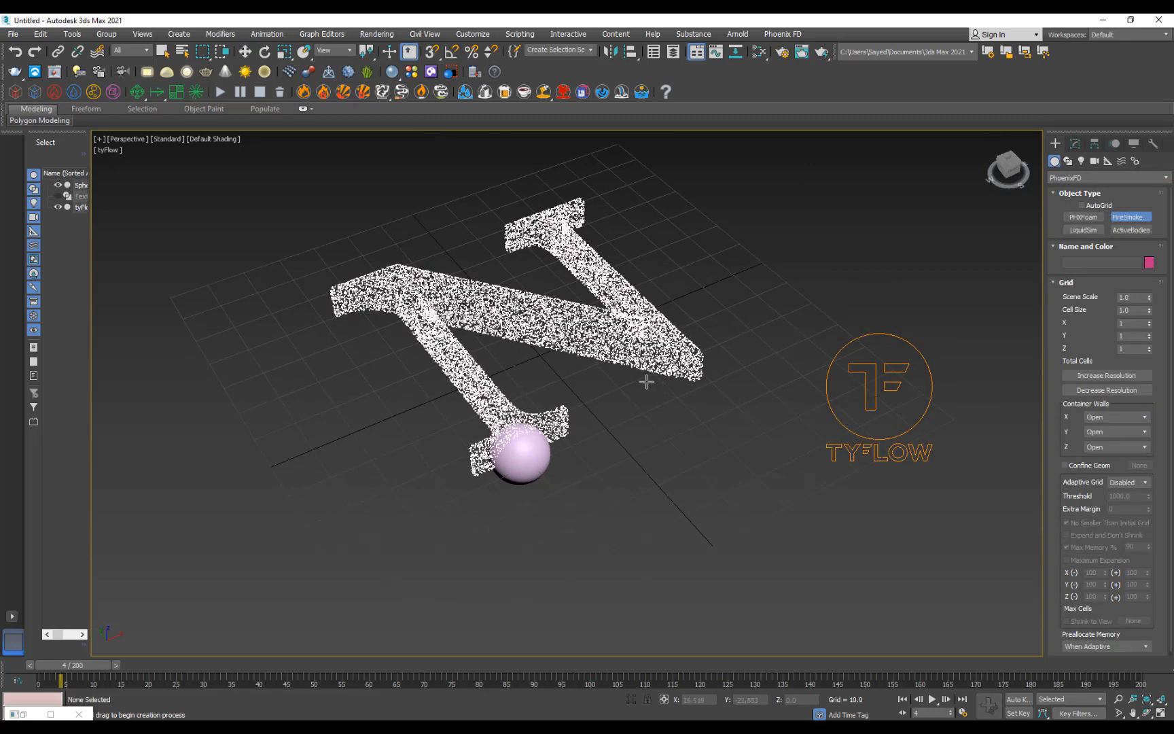
scroll(646, 382, "down", 2)
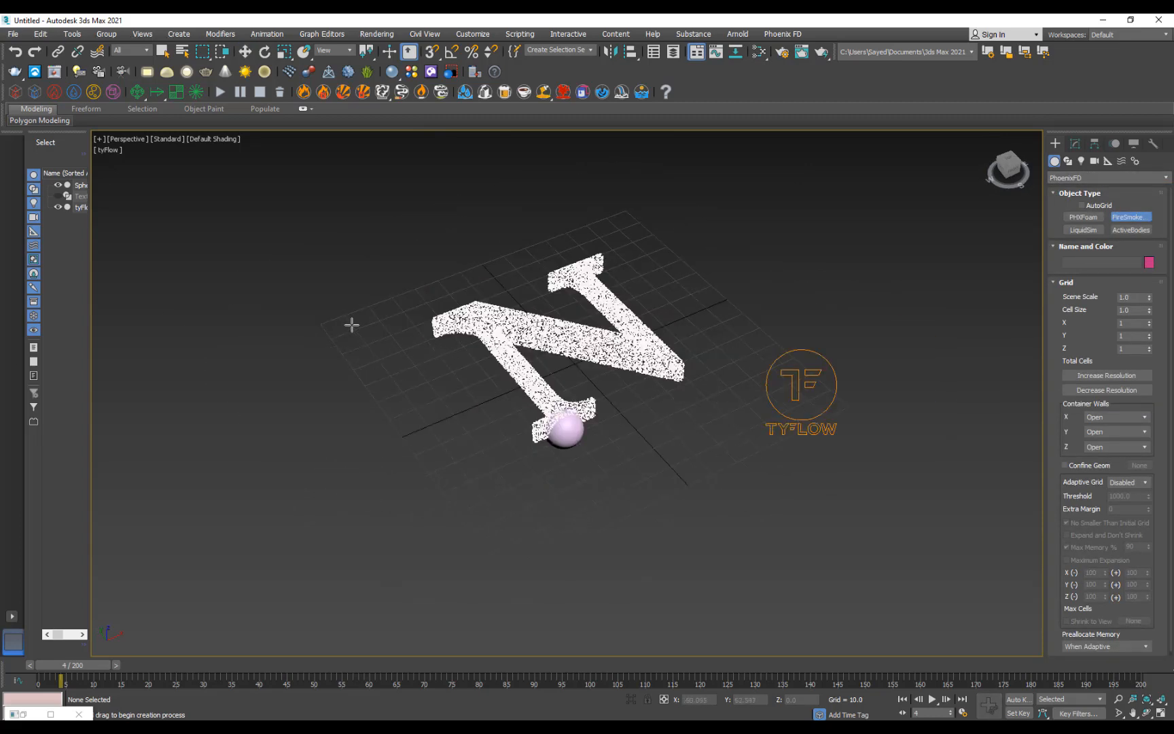
left_click_drag(351, 325, 792, 385)
left_click(744, 228)
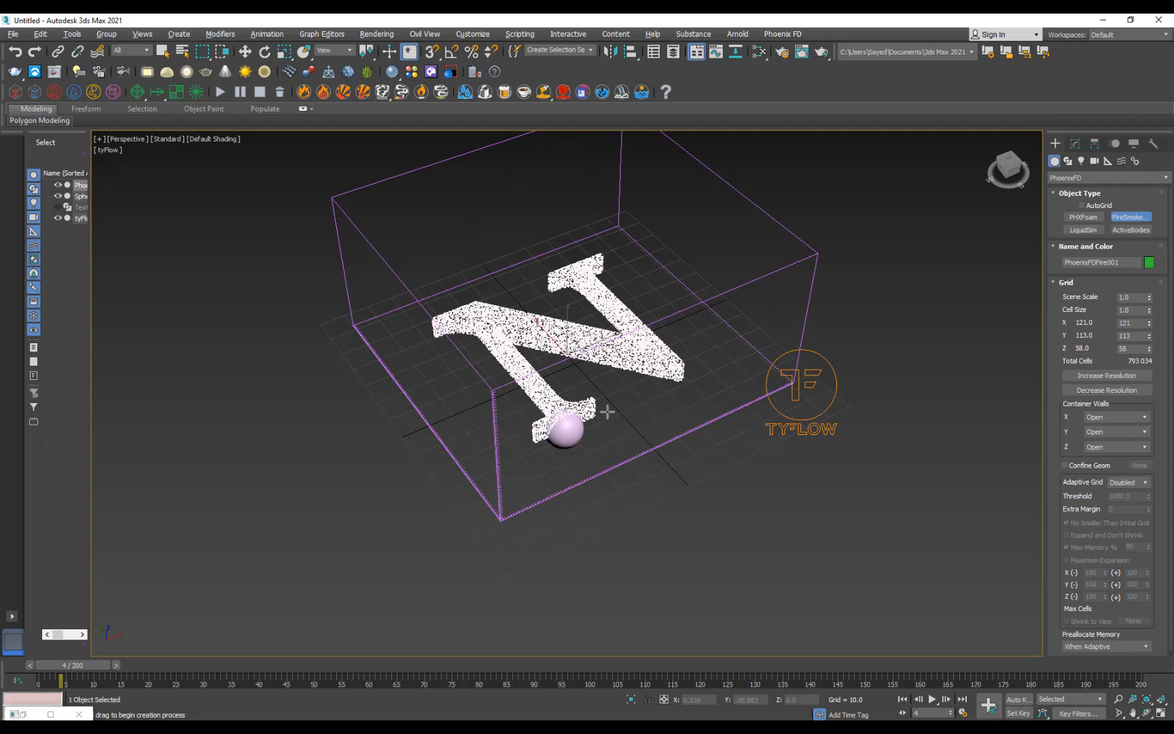
Raise the sphere along Z to about 3.64 so it sits higher against the N's stem
middle_click_drag(608, 411, 565, 371, "alt")
right_click(544, 379)
left_click(524, 383)
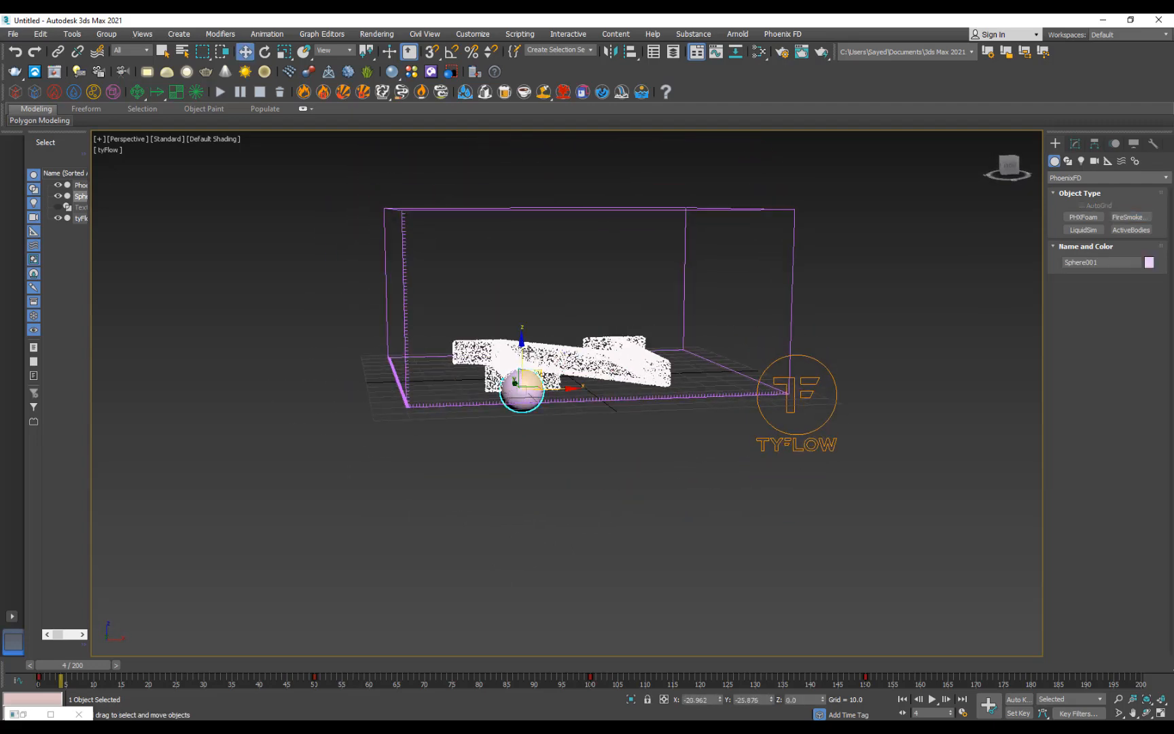
left_click_drag(522, 345, 521, 335)
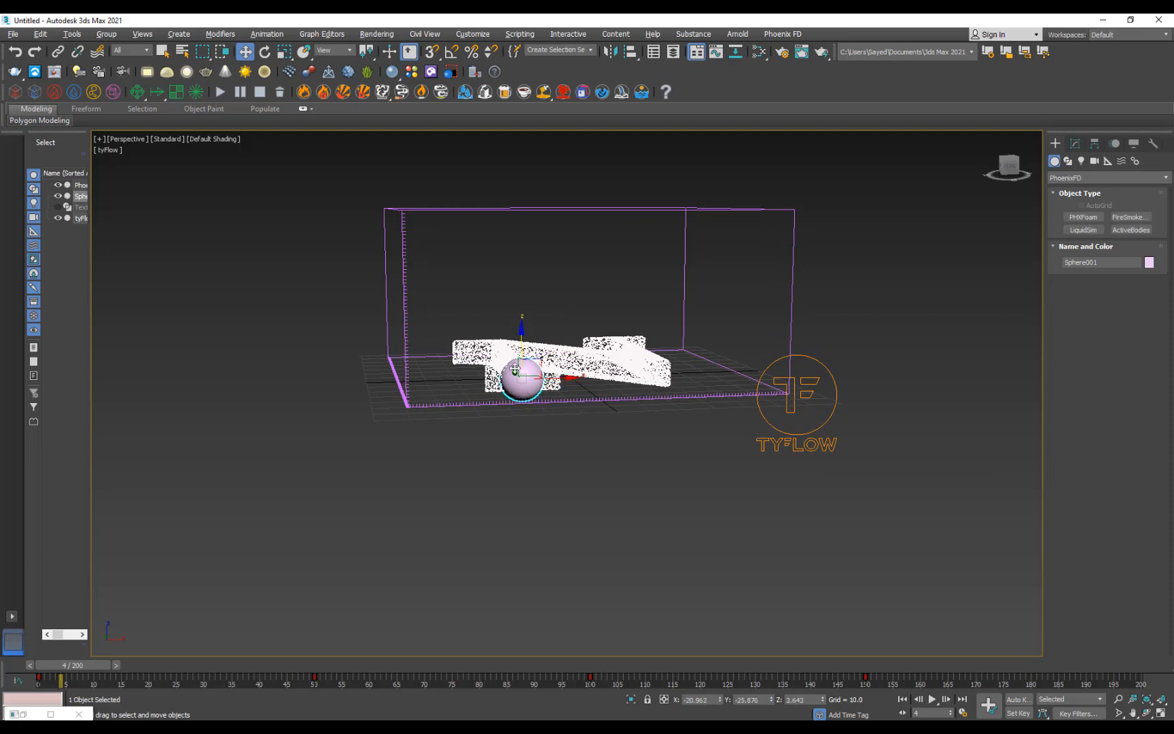
middle_click_drag(515, 373, 507, 451, "alt")
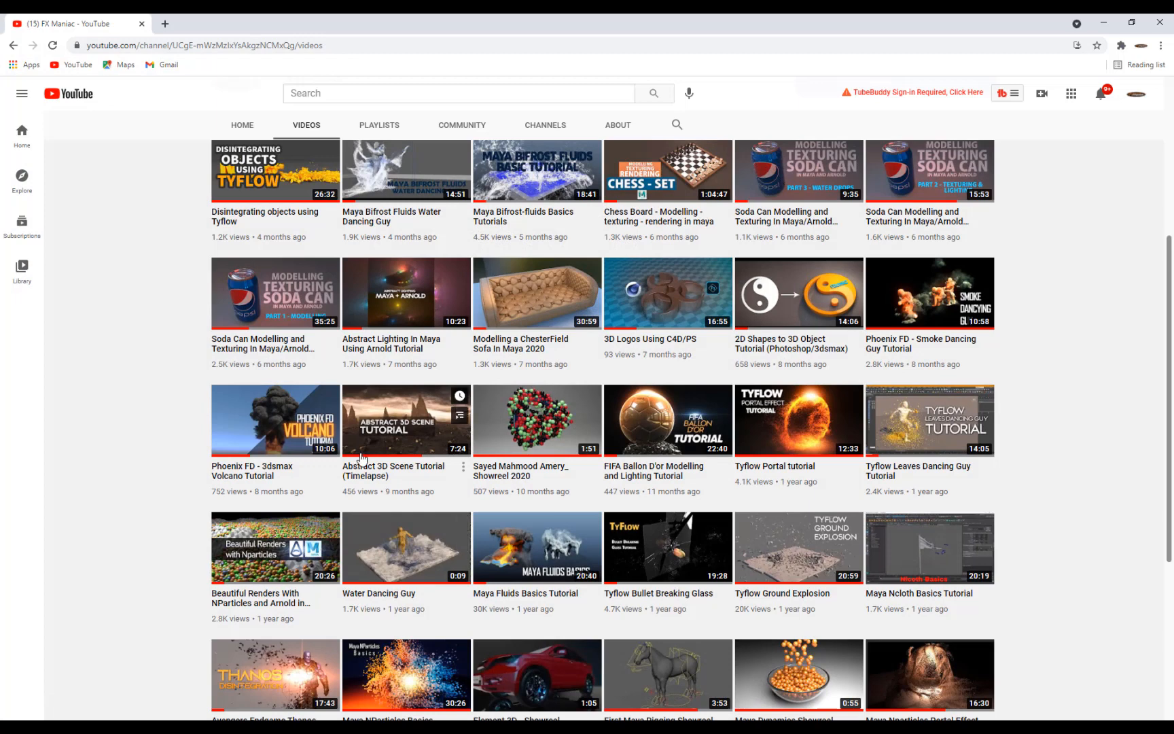
scroll(373, 461, "up", 3)
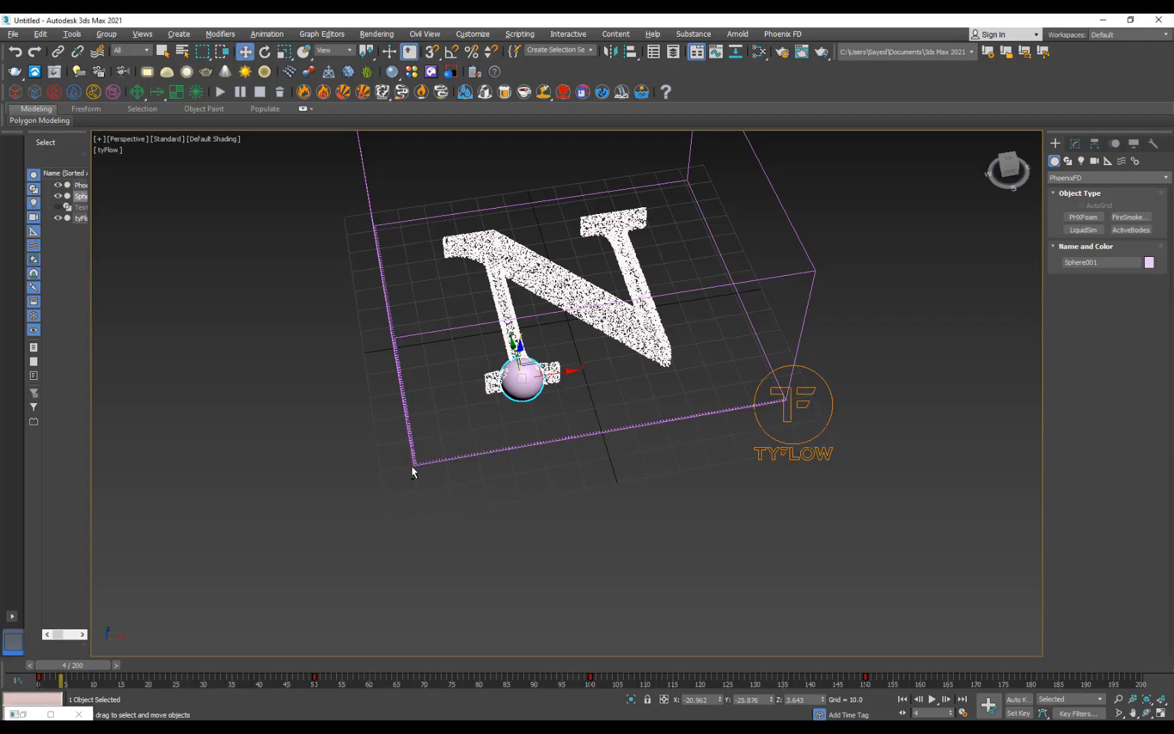
Create a PhoenixFD PHXSource helper in the Perspective view, in front of the simulator box
middle_click_drag(411, 465, 499, 425, "alt")
scroll(507, 433, "up", 4)
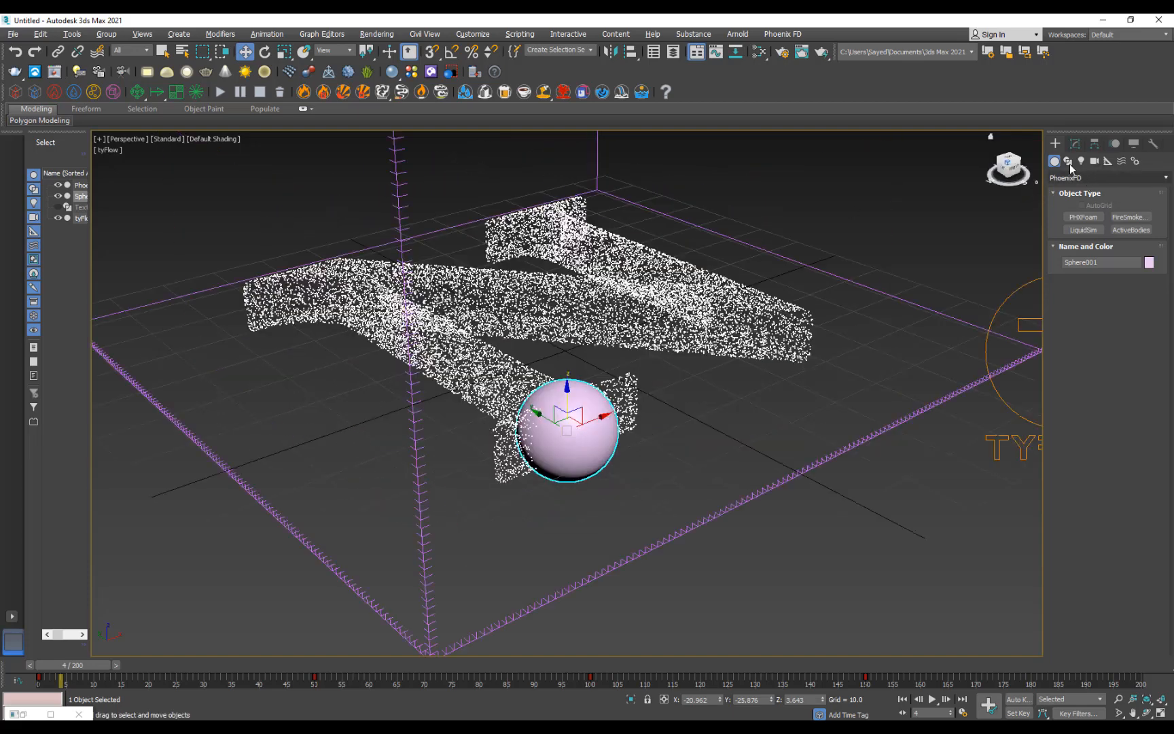
left_click(1110, 161)
left_click(1107, 178)
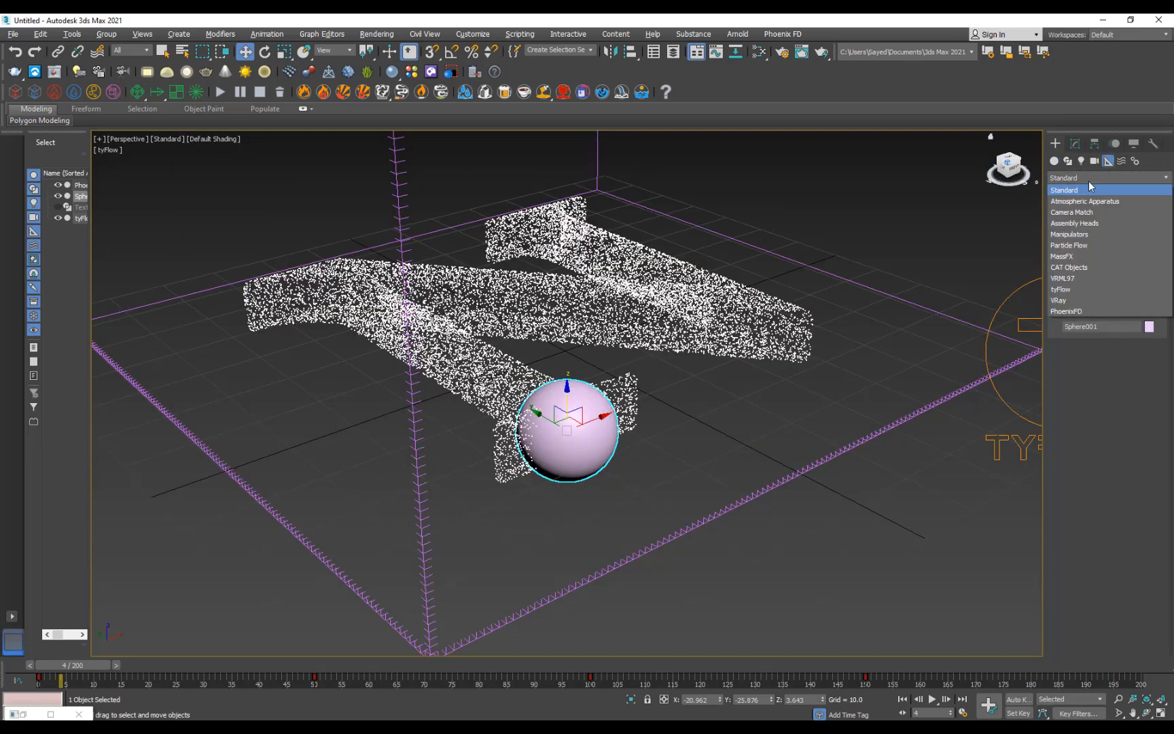
left_click(1077, 312)
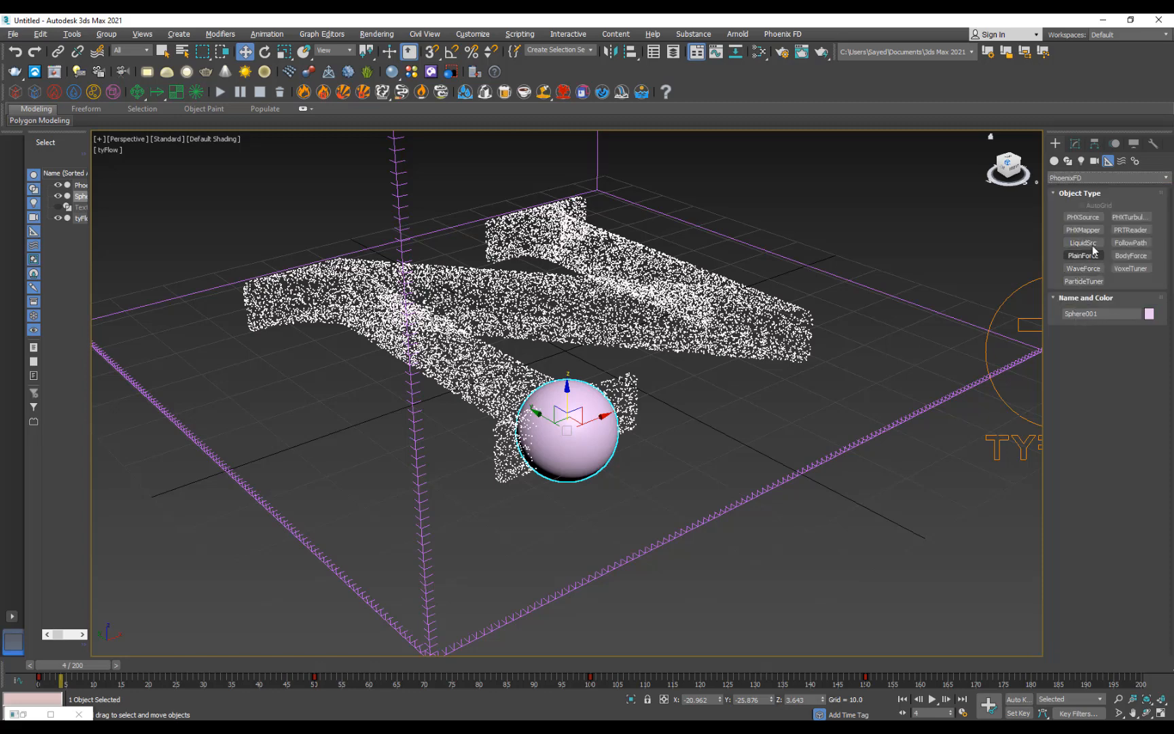
left_click(1084, 217)
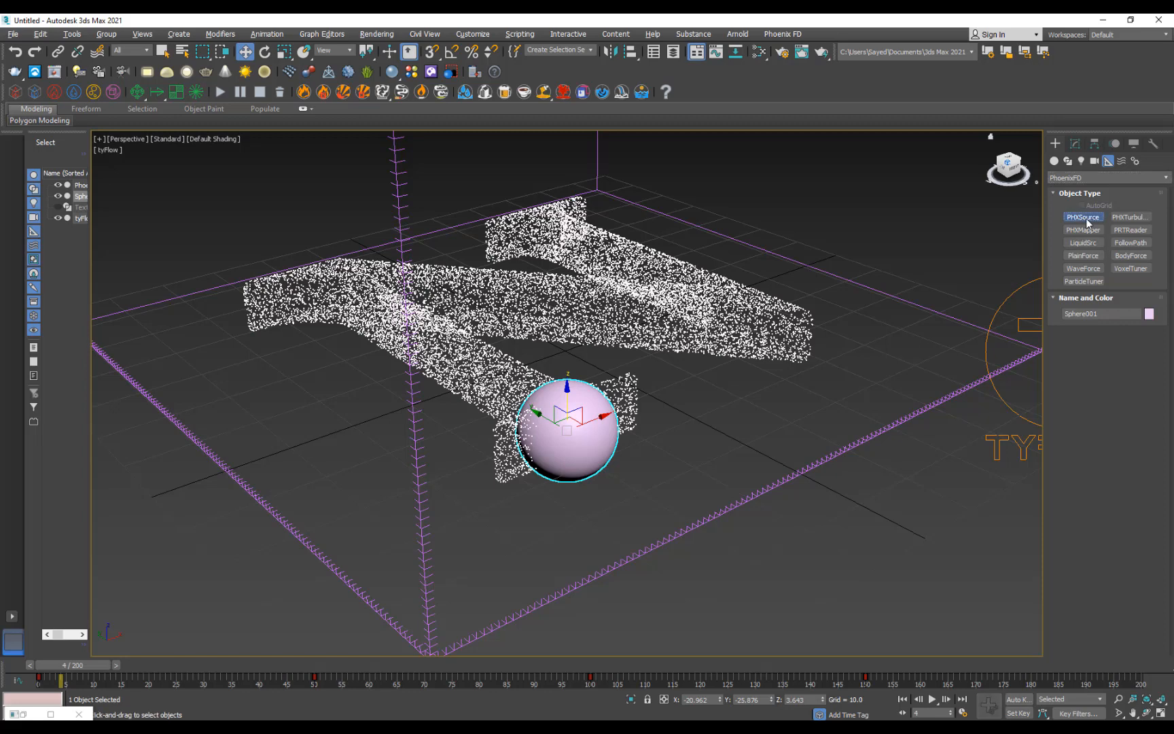
left_click_drag(828, 573, 865, 581)
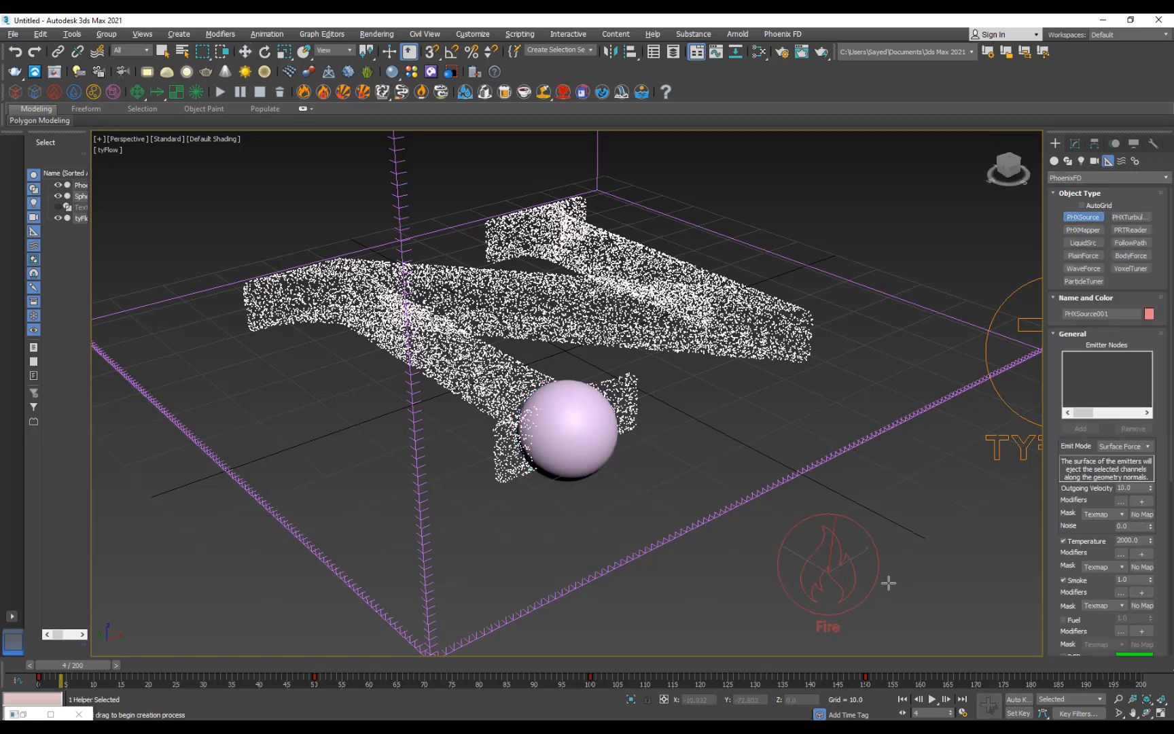
key("w")
Add the sphere to the fire source's emitter nodes and turn off the source's Temperature channel, leaving Smoke on
left_click(1075, 144)
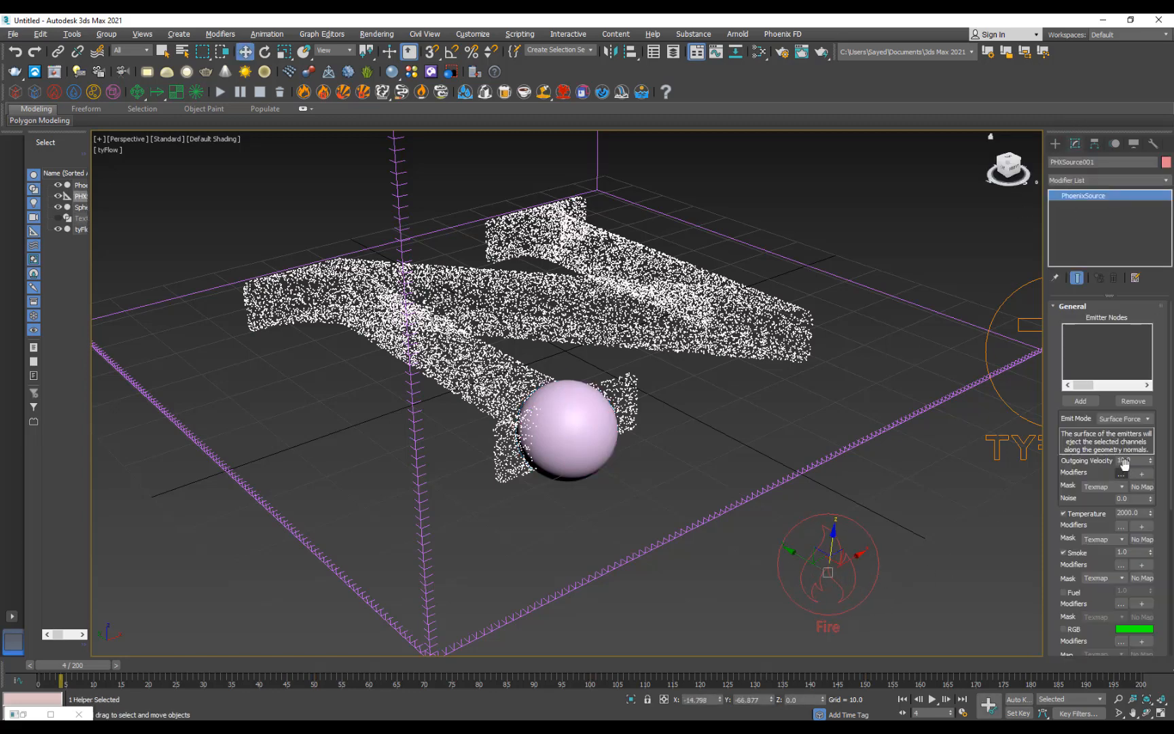
left_click(1081, 401)
left_click(568, 430)
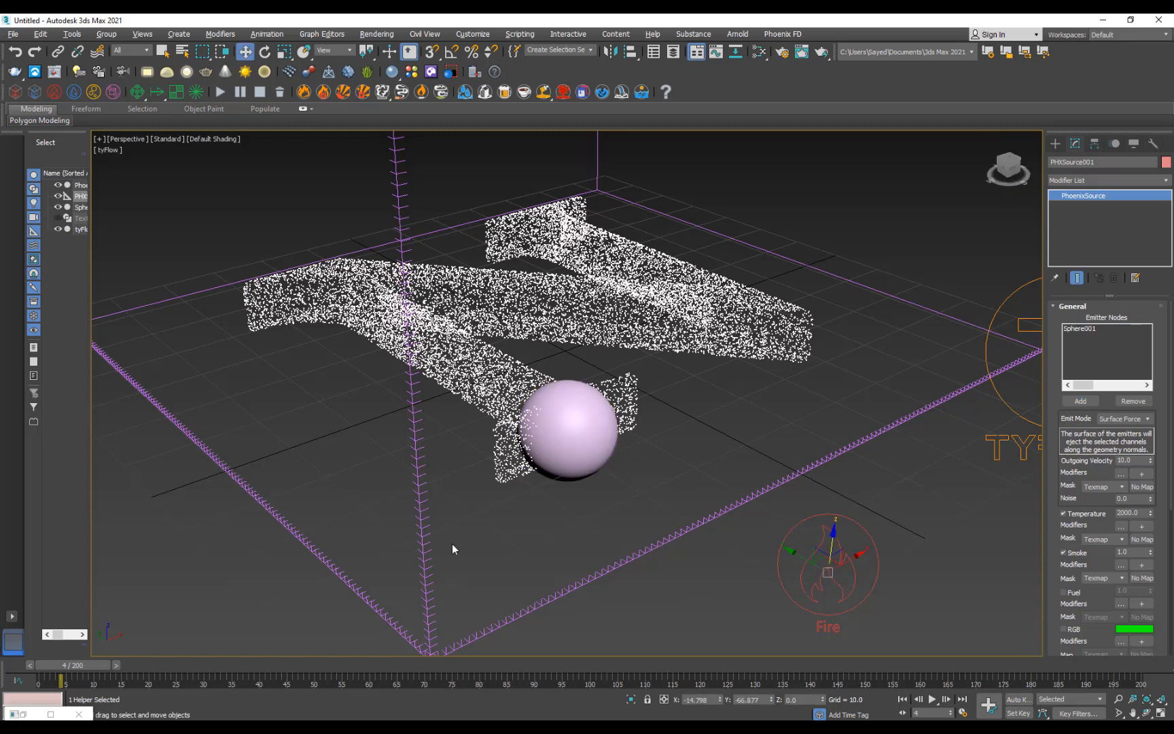
scroll(386, 413, "down", 4)
middle_click_drag(386, 413, 404, 479, "alt")
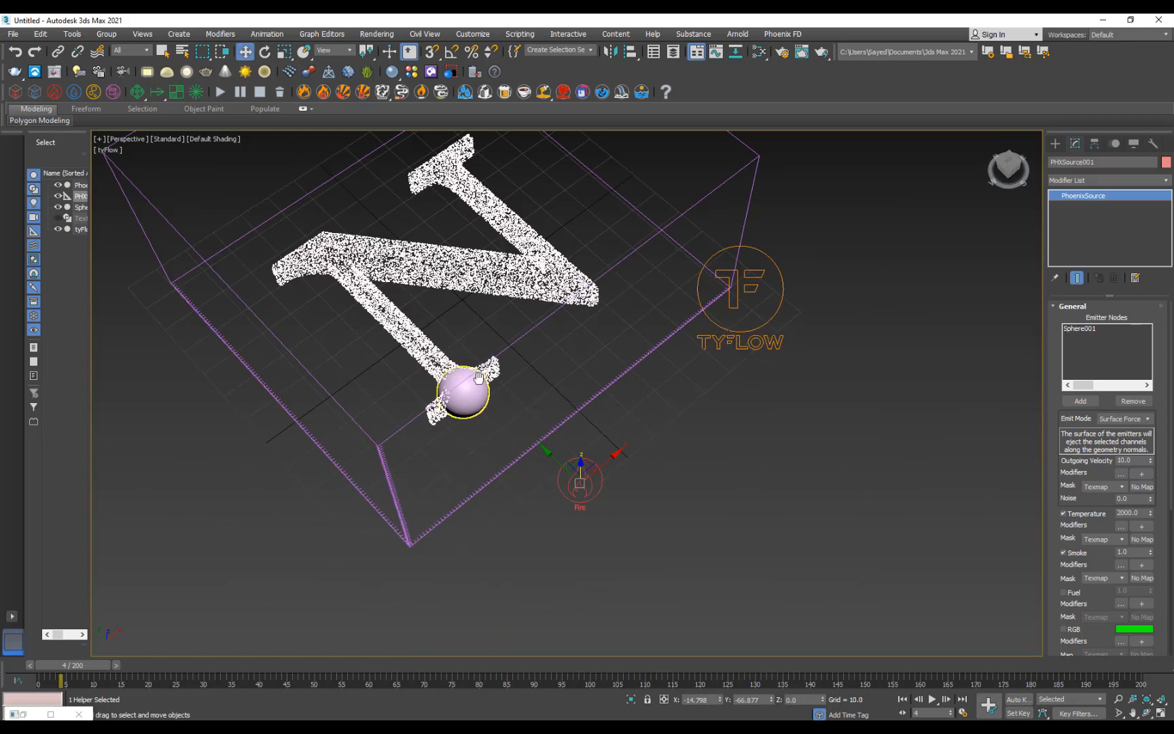
middle_click_drag(462, 385, 524, 457)
left_click(1079, 514)
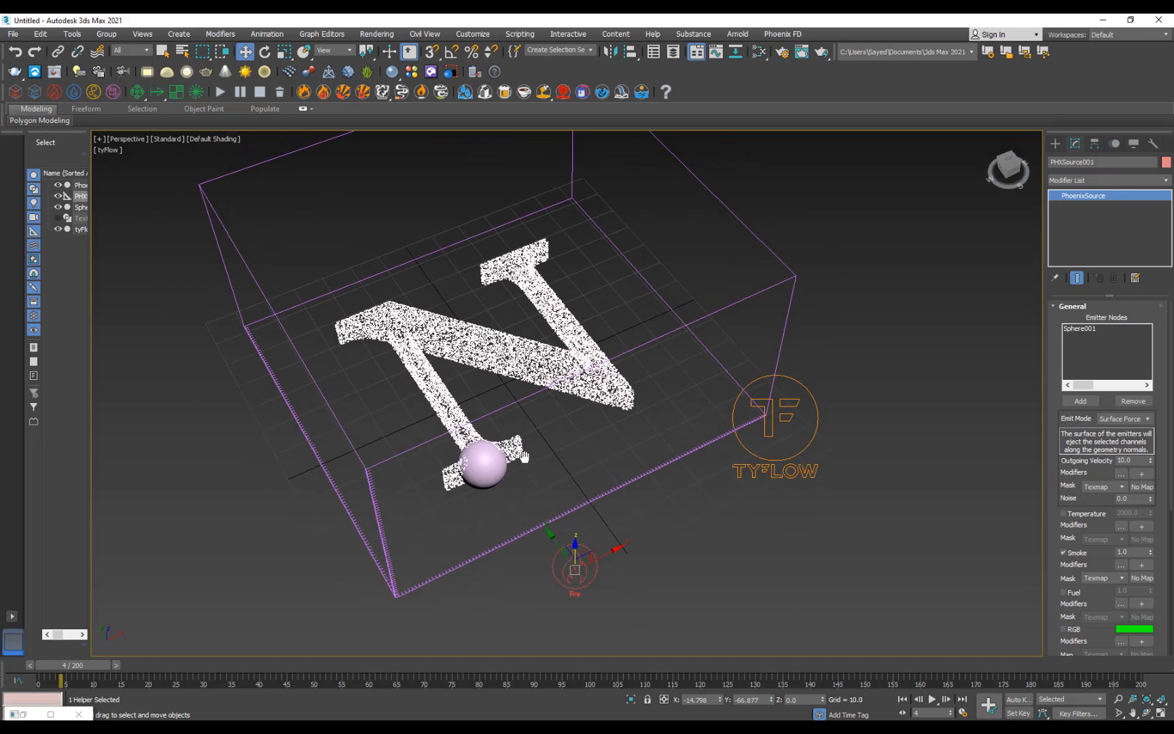
Start the Phoenix FD simulation and enable the GPU preview in the viewport for the FireSmoke simulator
left_click(221, 92)
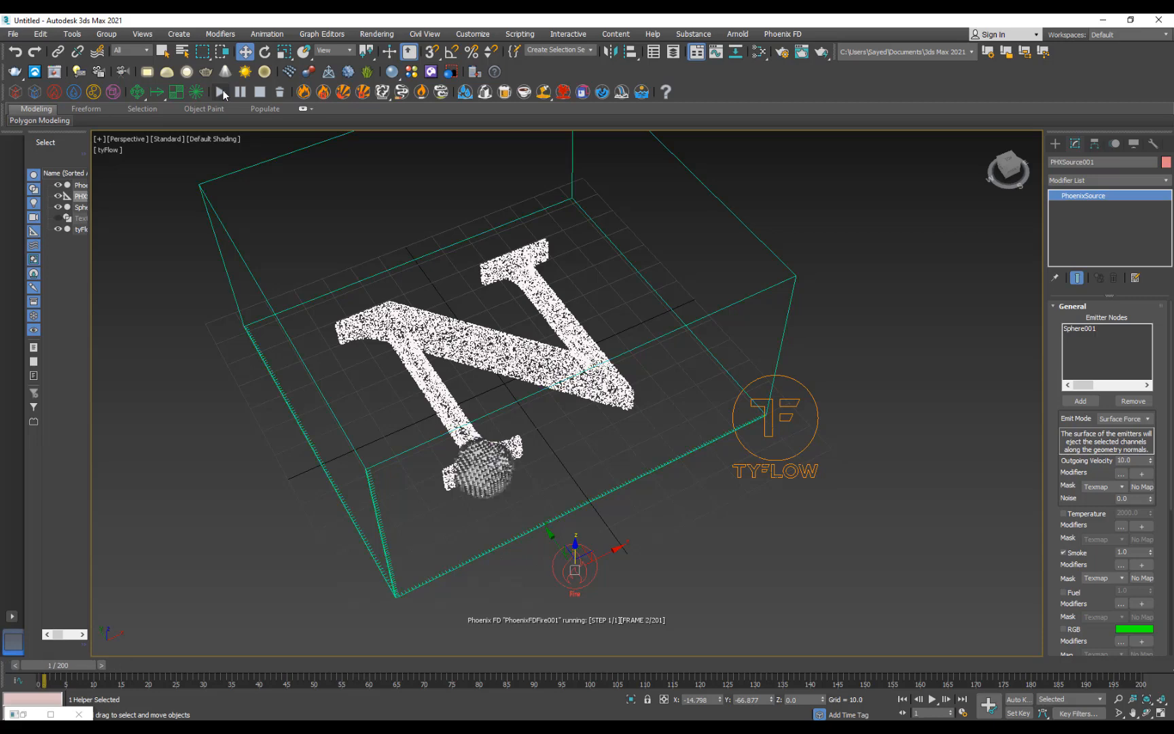
middle_click_drag(340, 487, 410, 477, "alt")
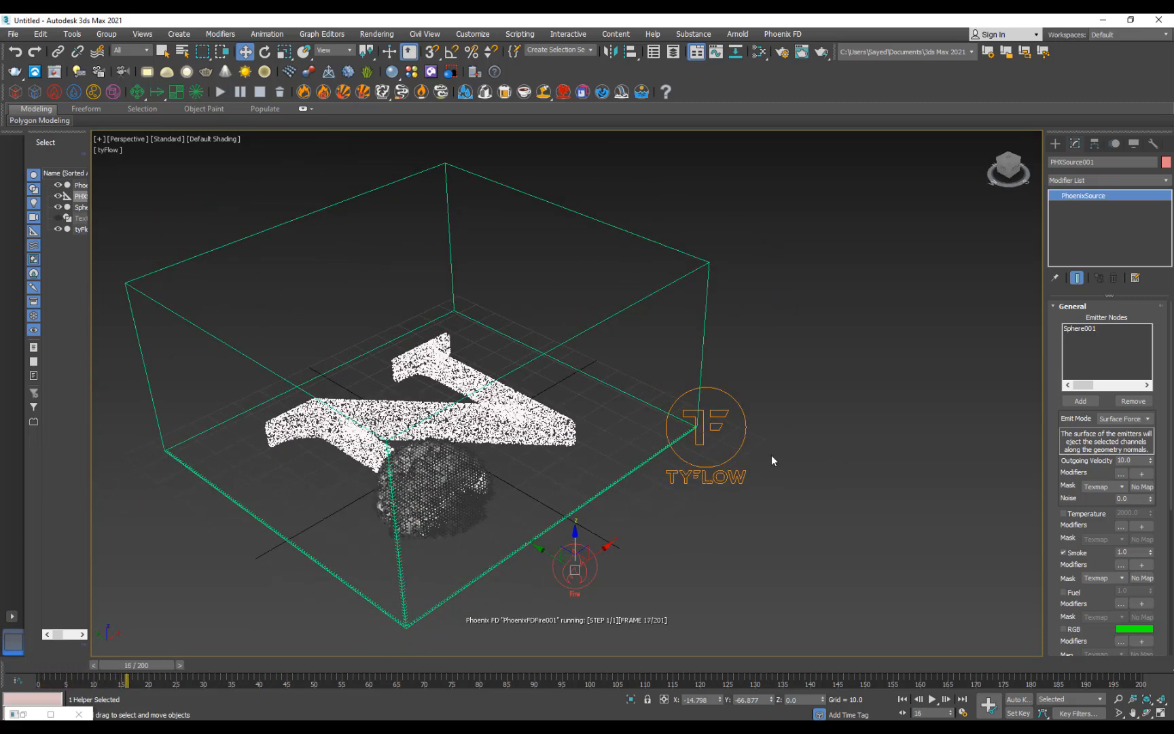
scroll(1056, 568, "down", 5)
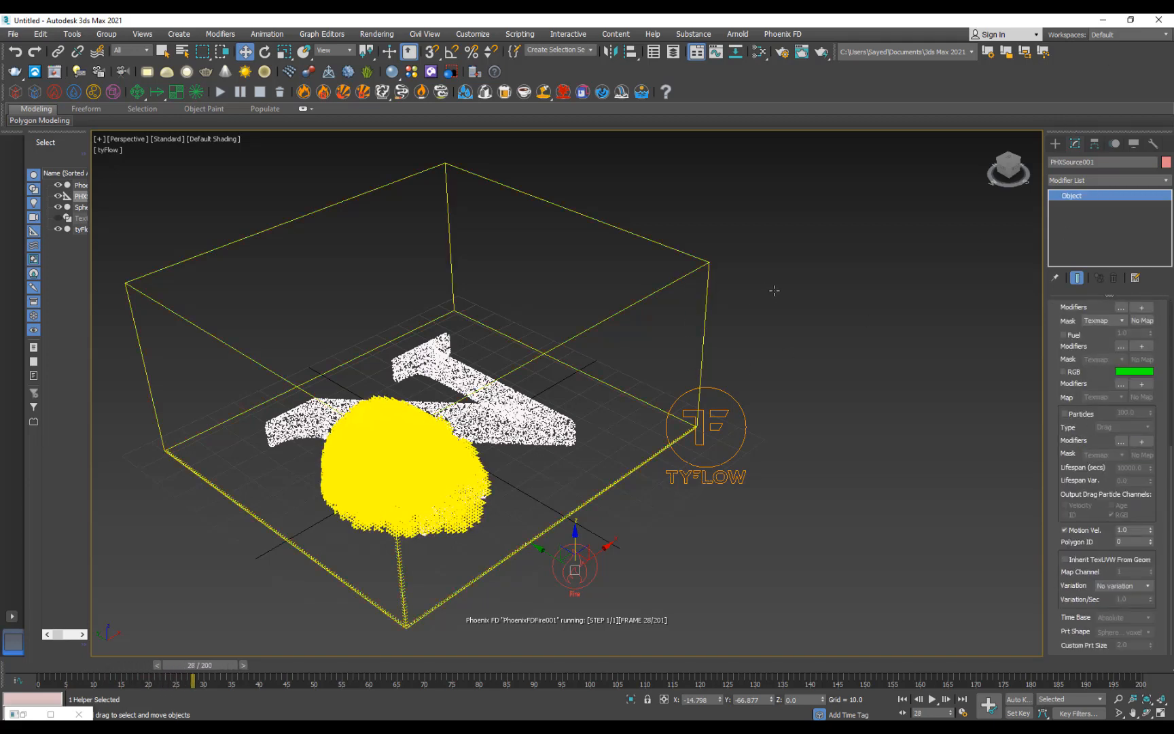
left_click(705, 308)
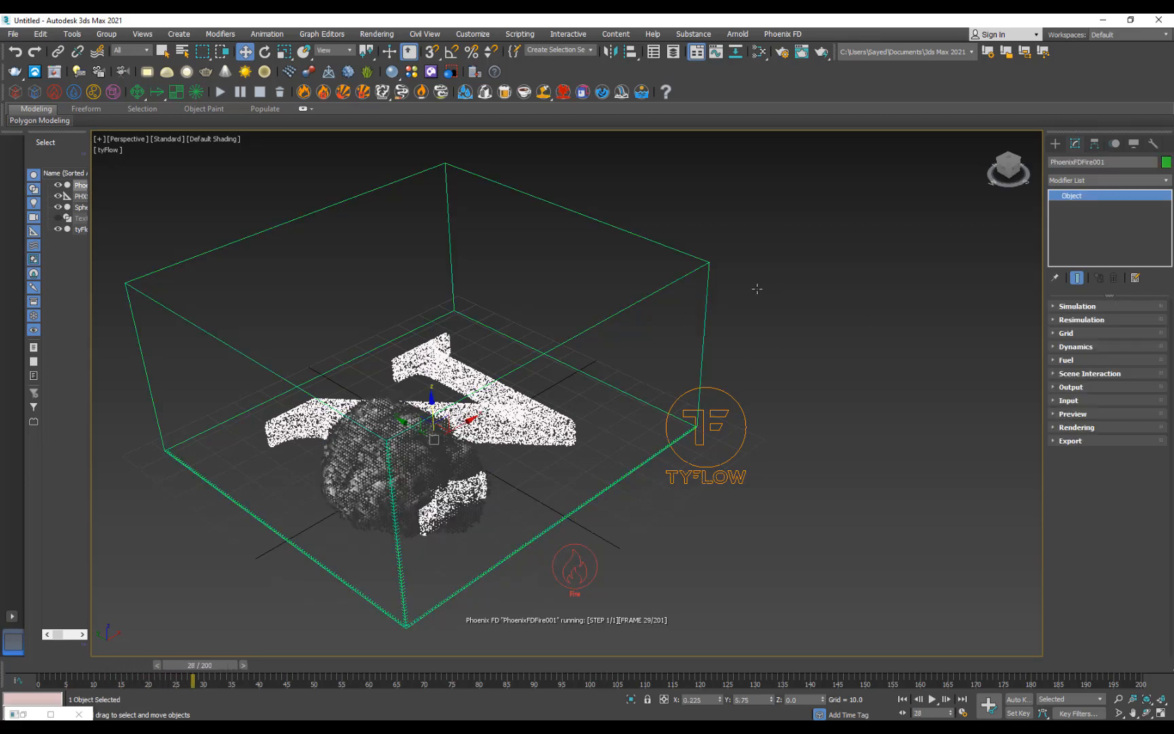
left_click(1074, 414)
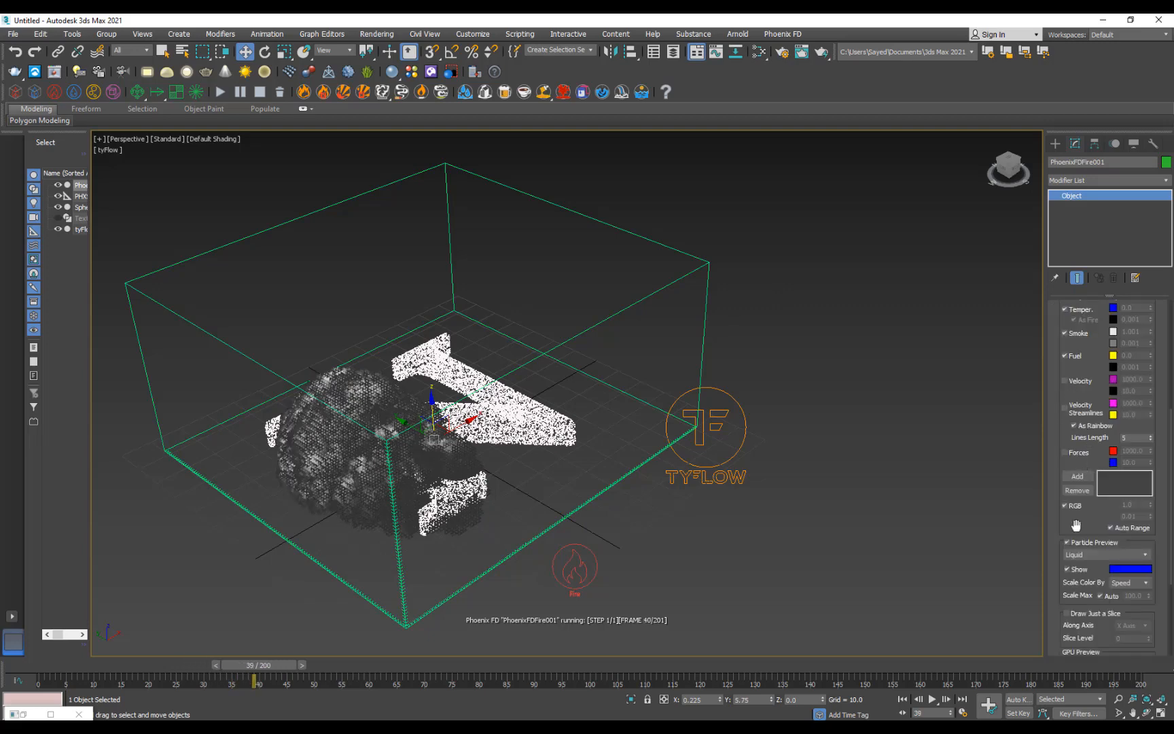
scroll(1076, 525, "down", 5)
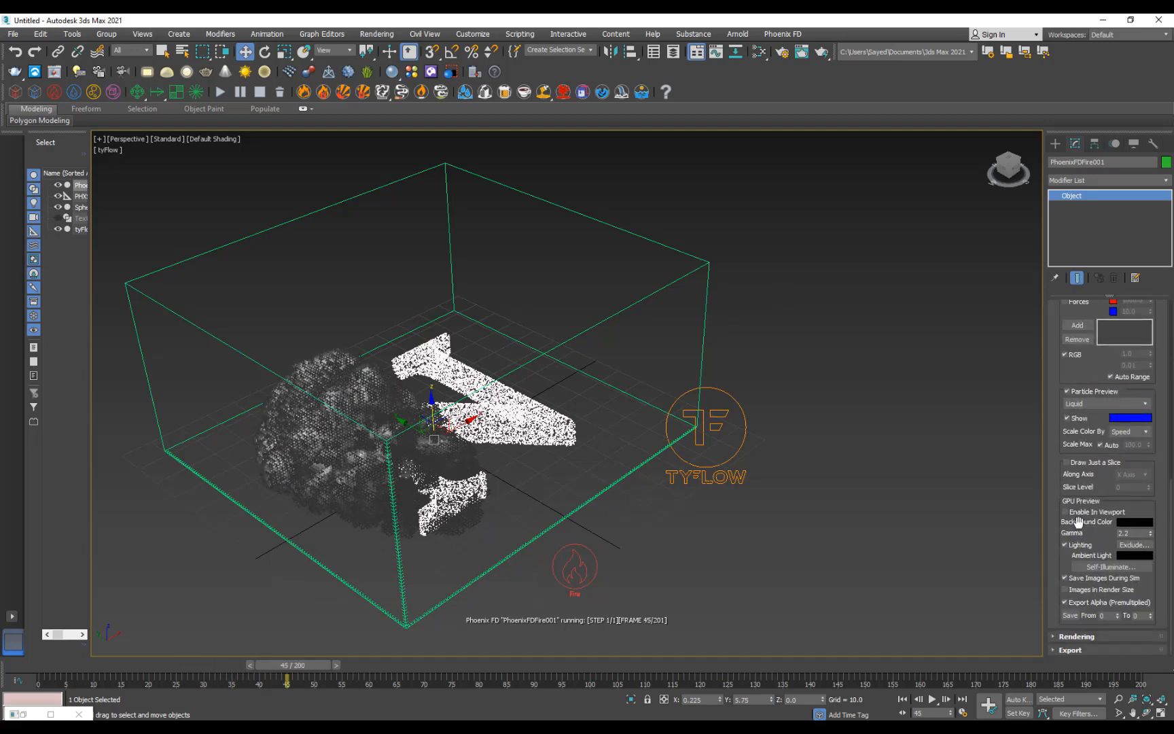
left_click(1078, 513)
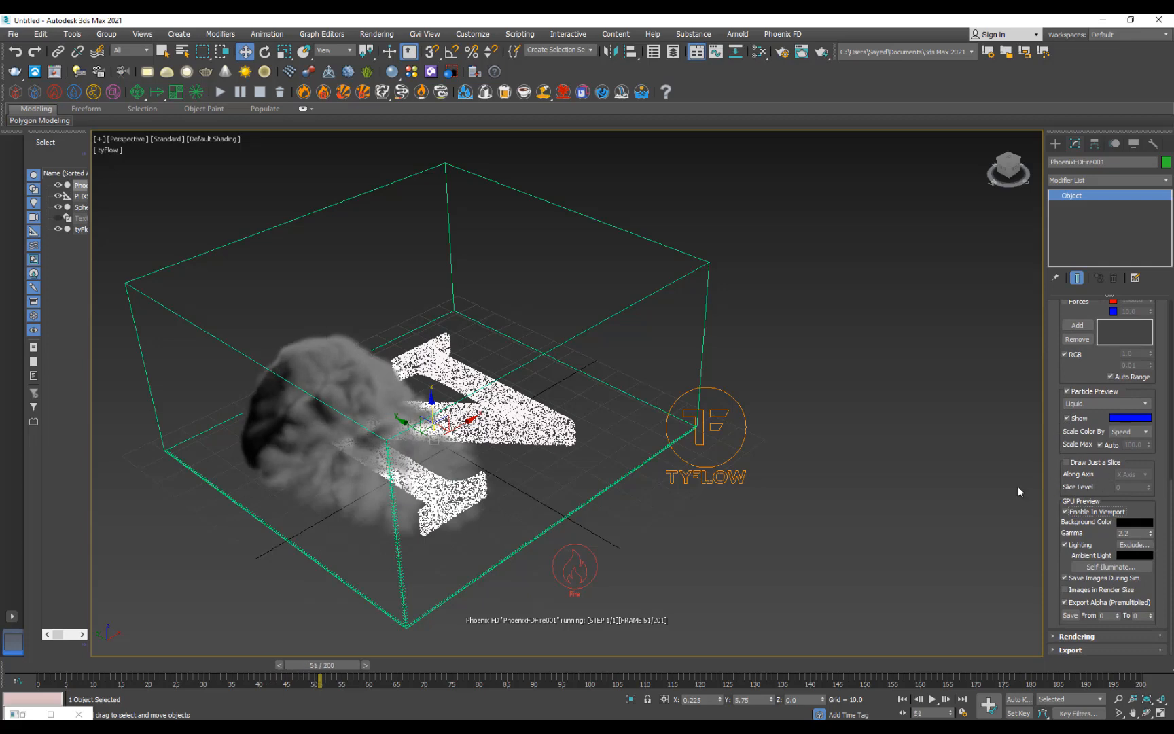
Review the smoke forming around the N from several angles and stop the simulation at frame 141
middle_click_drag(548, 471, 466, 472, "alt")
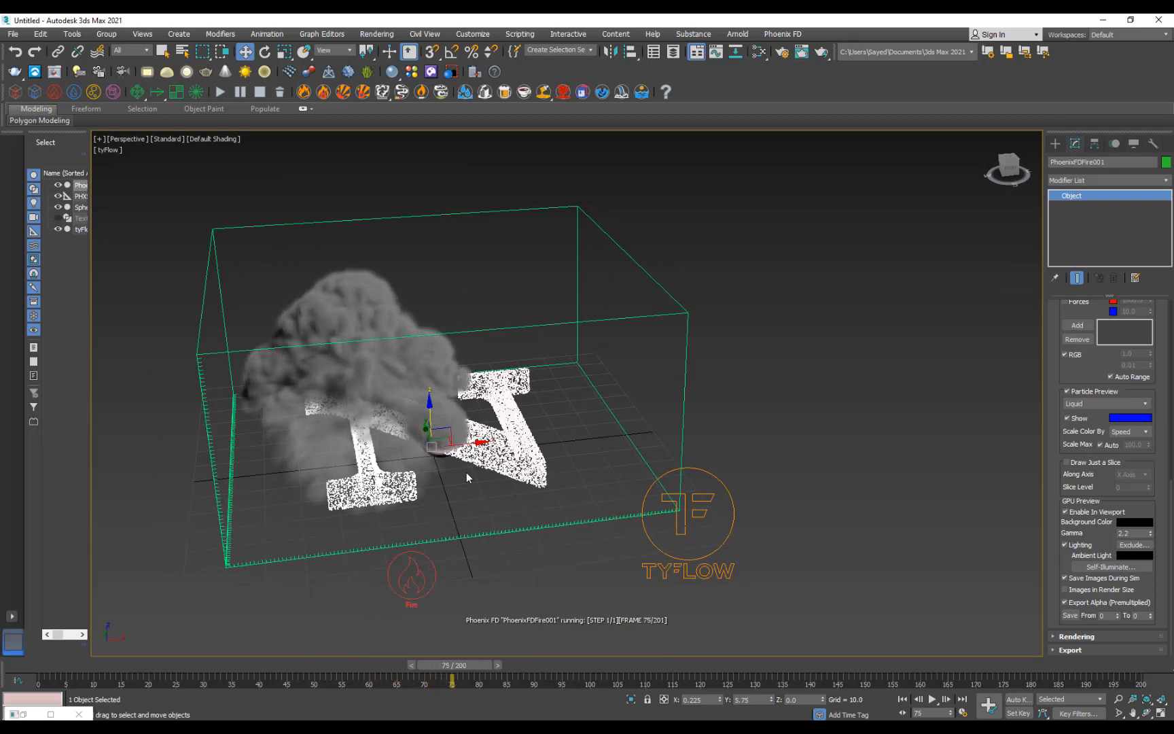
middle_click_drag(511, 476, 520, 497, "alt")
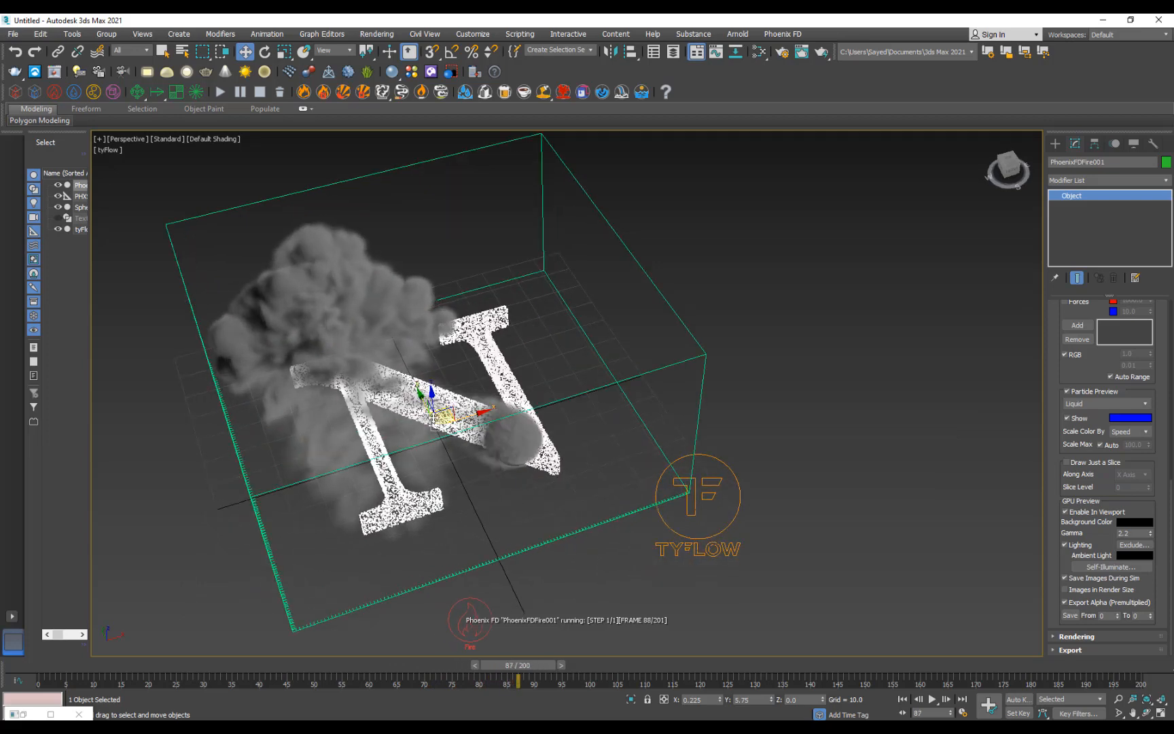
mouse_move(391, 427)
middle_mouse_down("alt")
mouse_move(385, 389)
mouse_move(387, 449)
middle_mouse_up("alt")
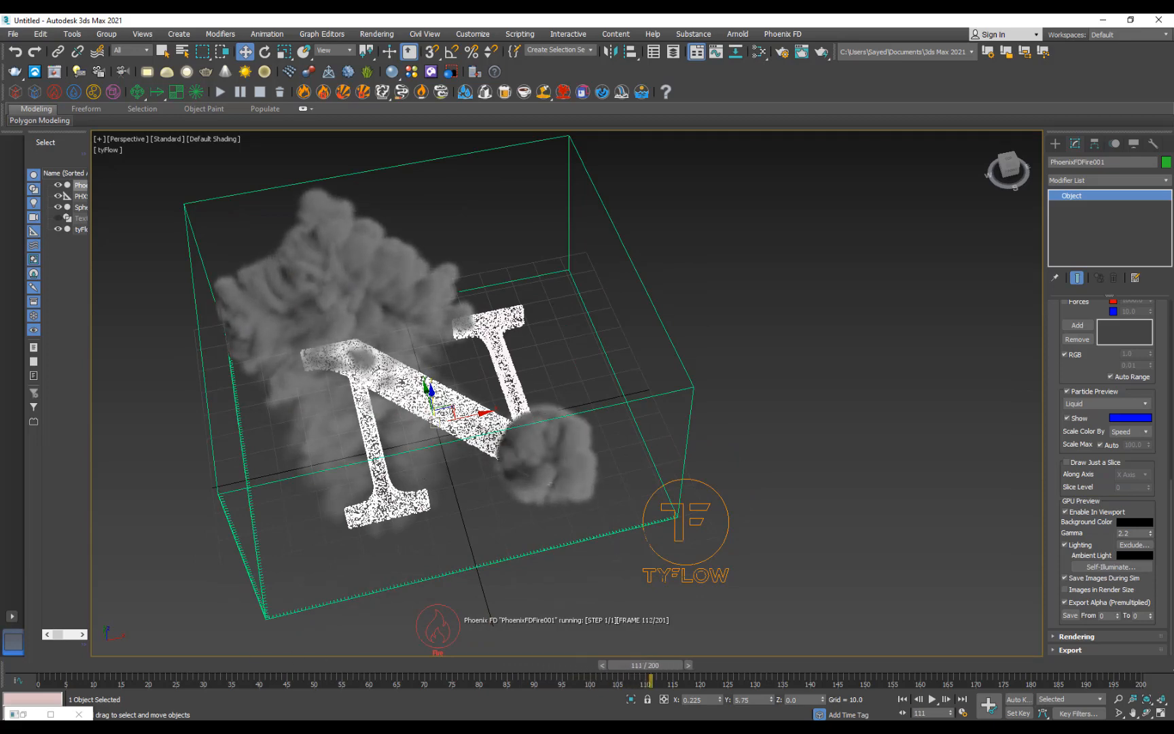
mouse_move(391, 497)
middle_mouse_down("alt")
mouse_move(406, 438)
mouse_move(394, 431)
mouse_move(397, 474)
mouse_move(382, 480)
middle_mouse_up("alt")
scroll(415, 416, "up", 4)
scroll(411, 427, "down", 4)
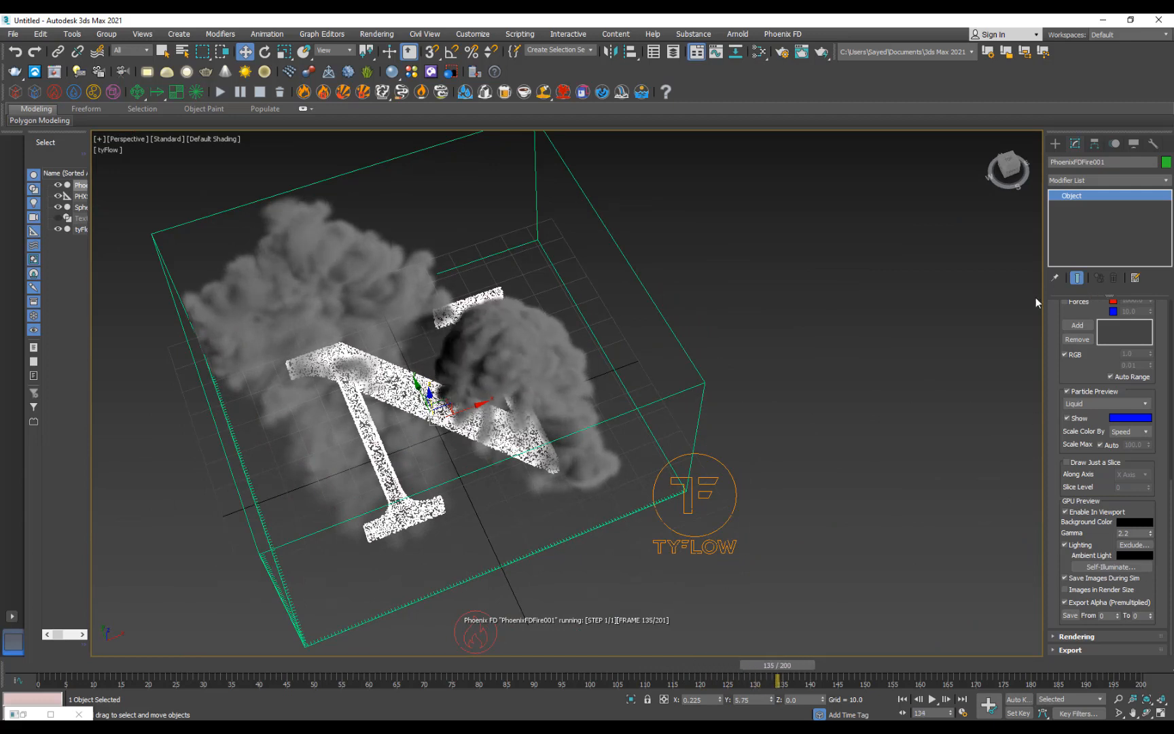
left_click(259, 93)
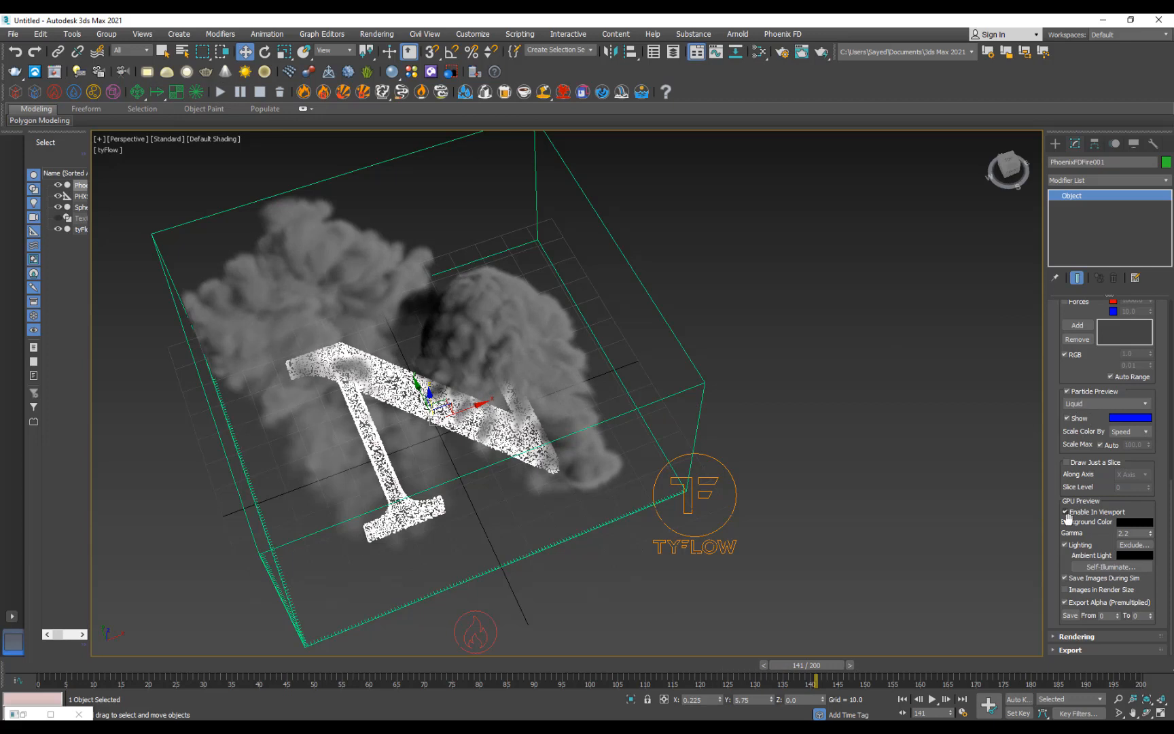
Enable Velocity in the simulator's output grid channels alongside Temperature and Smoke
scroll(1055, 530, "up", 5)
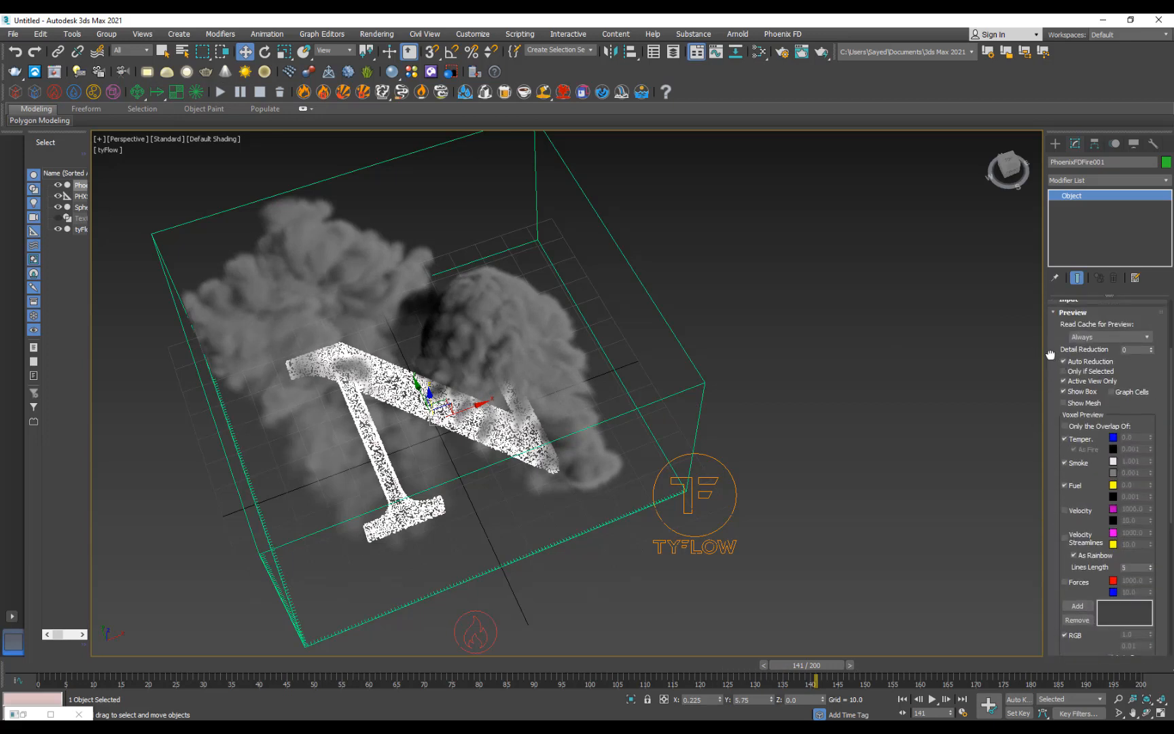
scroll(1051, 355, "up", 3)
left_click(1073, 388)
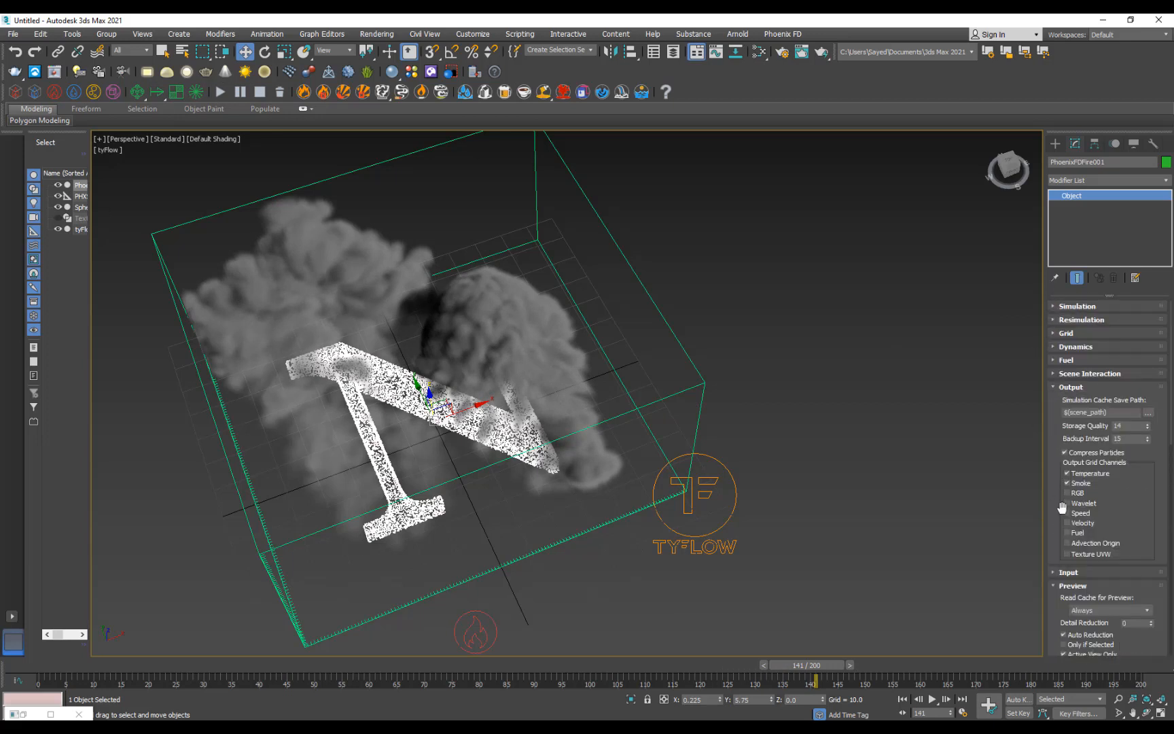
left_click_drag(1056, 514, 1059, 428)
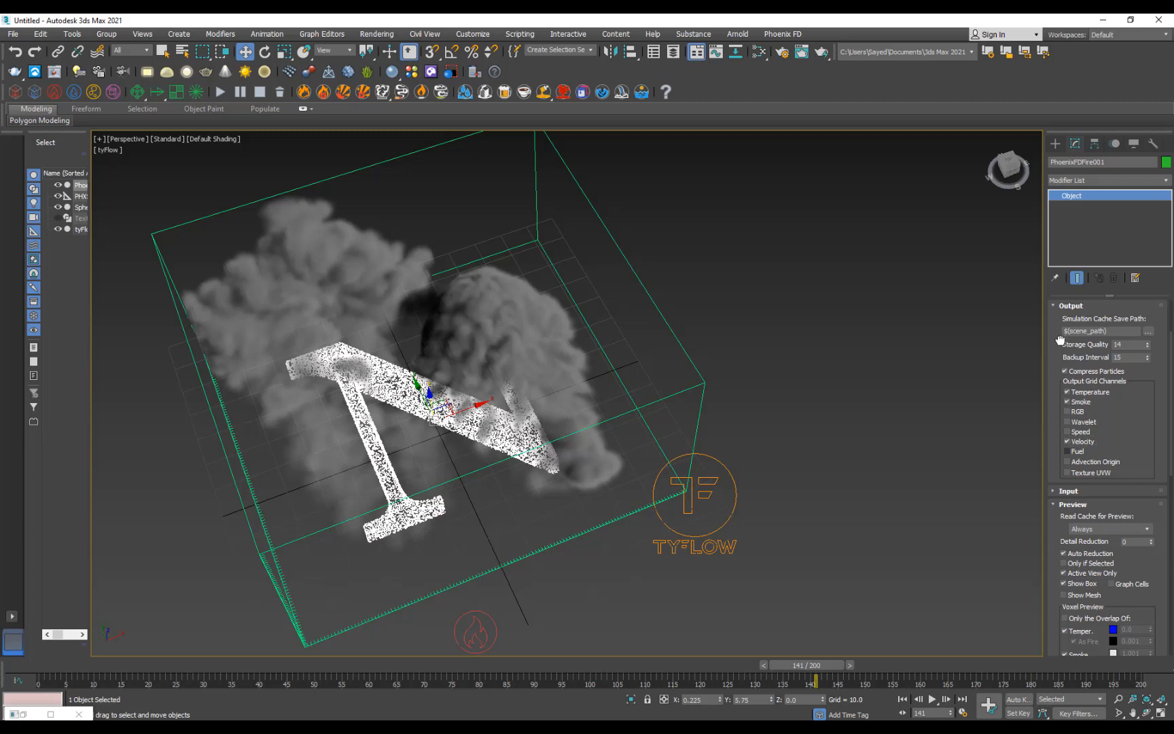
left_click_drag(1061, 340, 1094, 474)
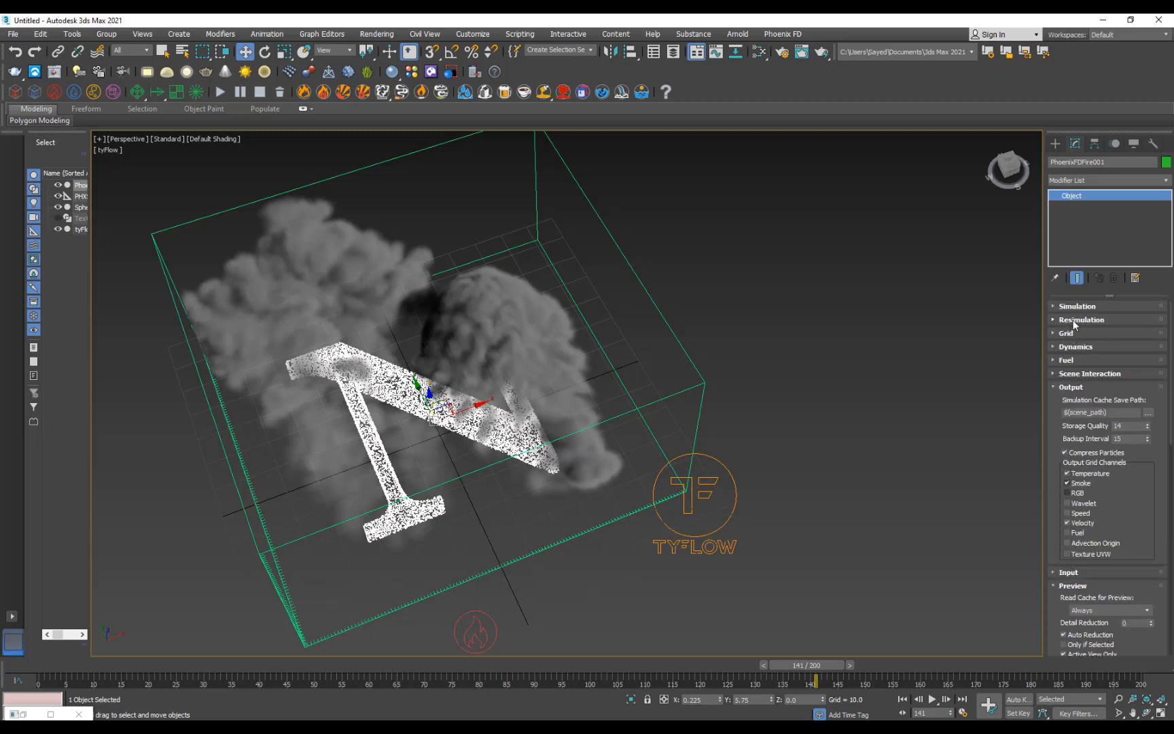
Set the advection Steps Per Frame to 3 in the simulator's dynamics settings
left_click(1075, 347)
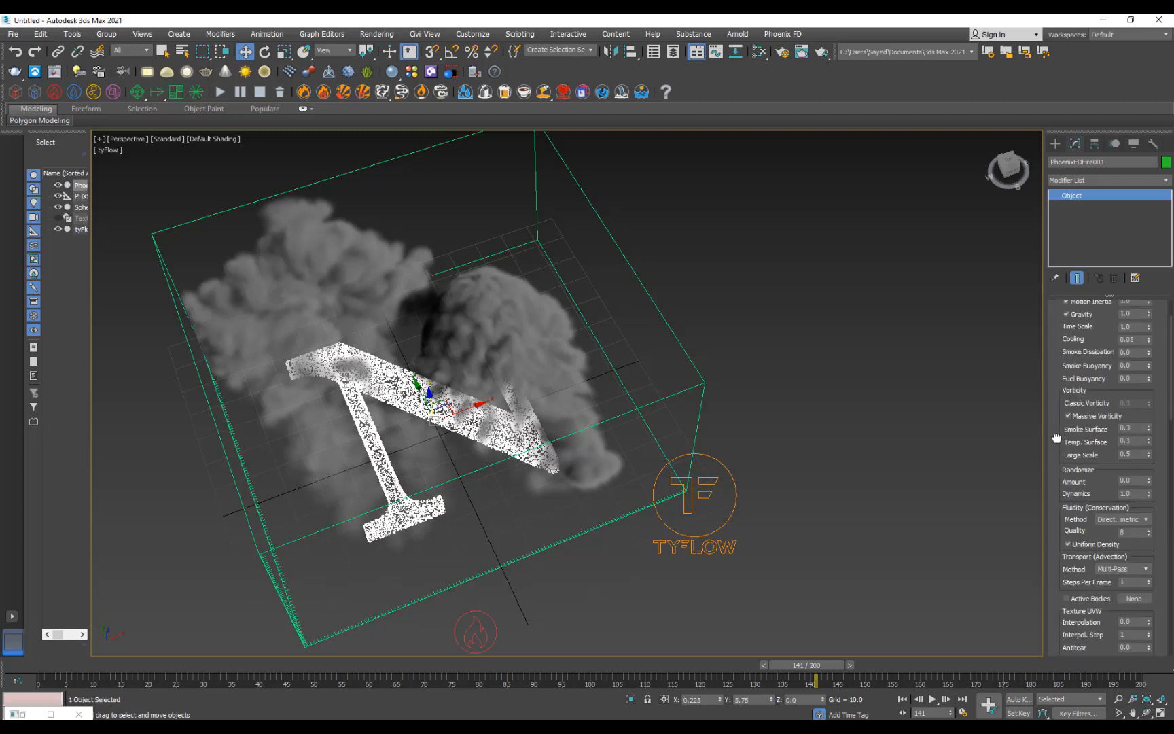
mouse_move(1056, 438)
left_mouse_down()
mouse_move(1064, 504)
mouse_move(1061, 438)
left_mouse_up()
scroll(1076, 442, "down", 2)
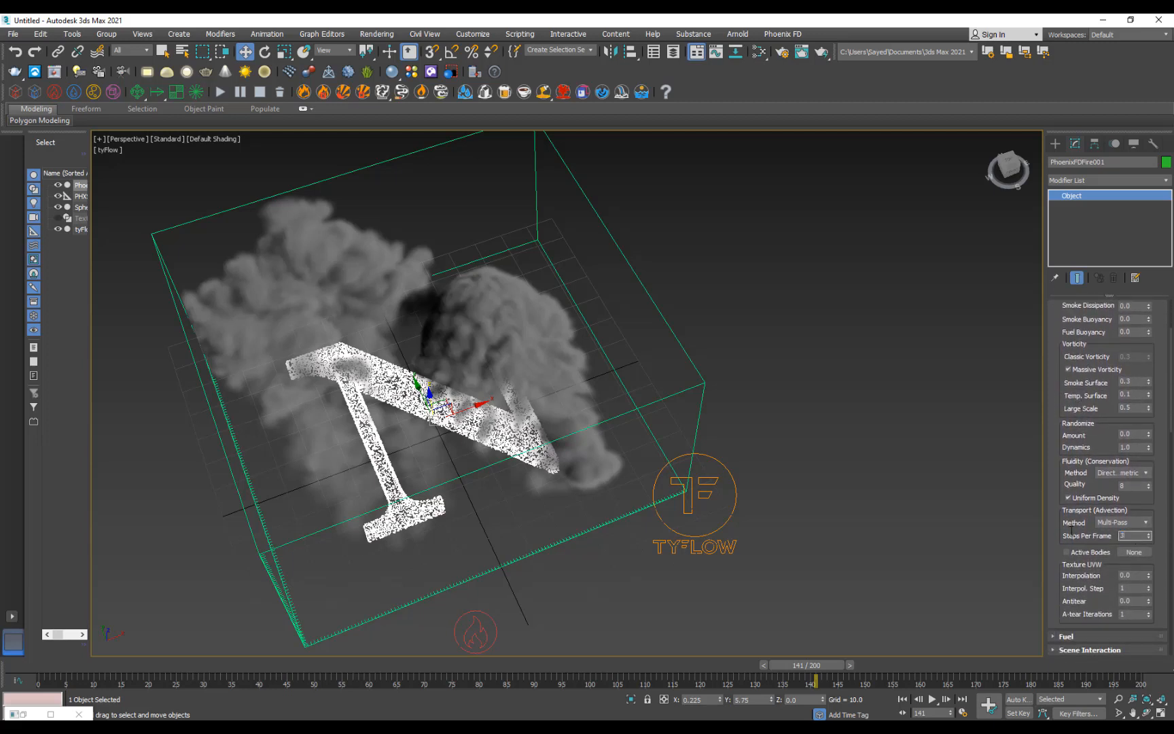
Scrub the cached smoke to about frame 57 and inspect it around the N from another angle
left_click_drag(191, 660, 371, 612)
key("w")
middle_click_drag(426, 524, 522, 470, "alt")
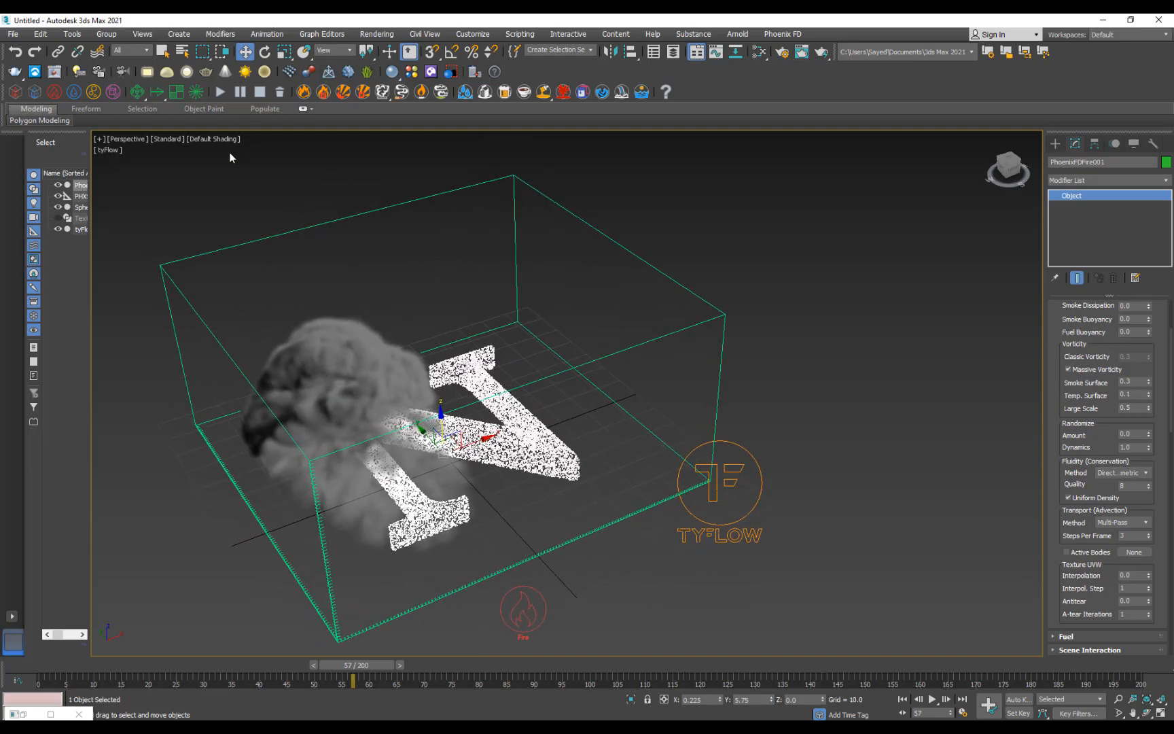
Rerun the Phoenix FD simulation through frame 200 and scrub back to about frame 78 to review the smoke
left_click(221, 92)
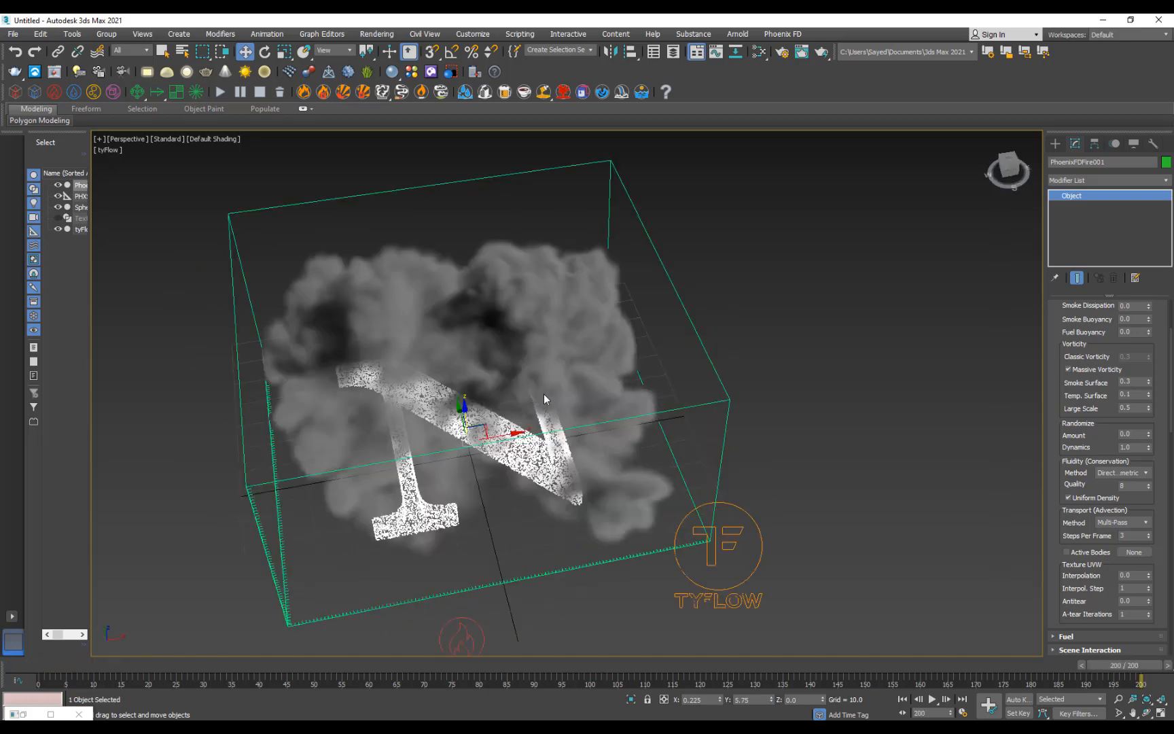
middle_click_drag(549, 401, 333, 577, "alt")
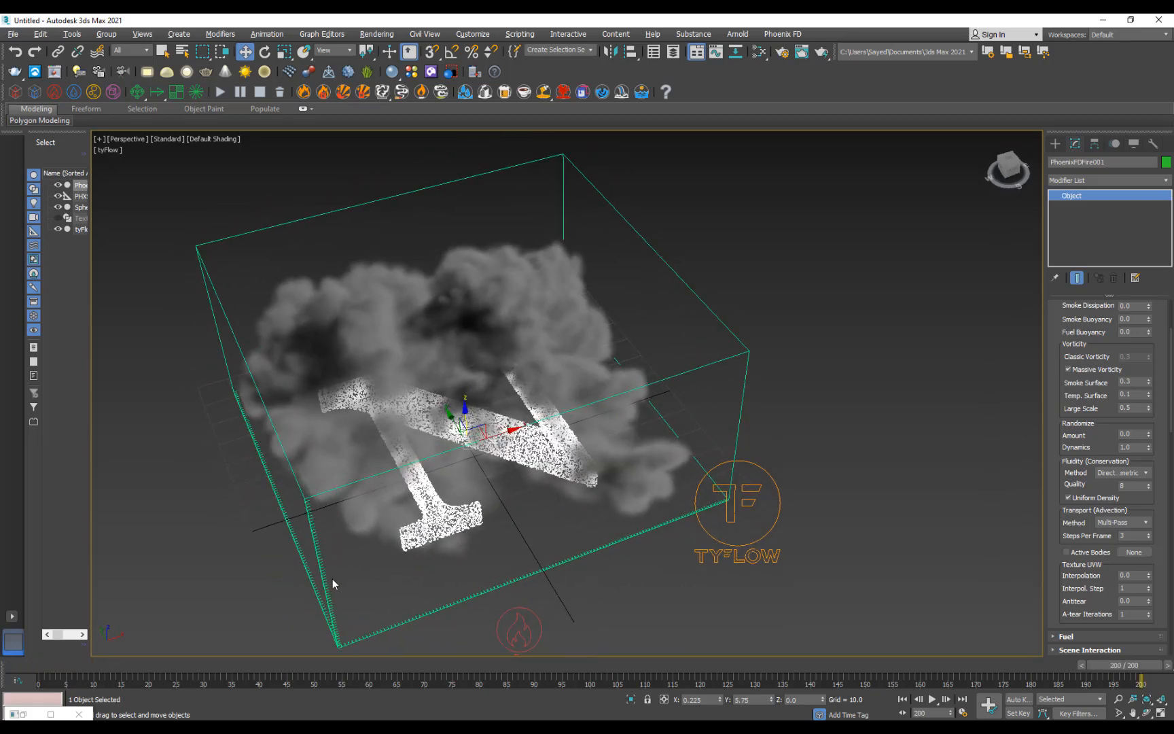
left_click_drag(185, 667, 480, 544)
key("w")
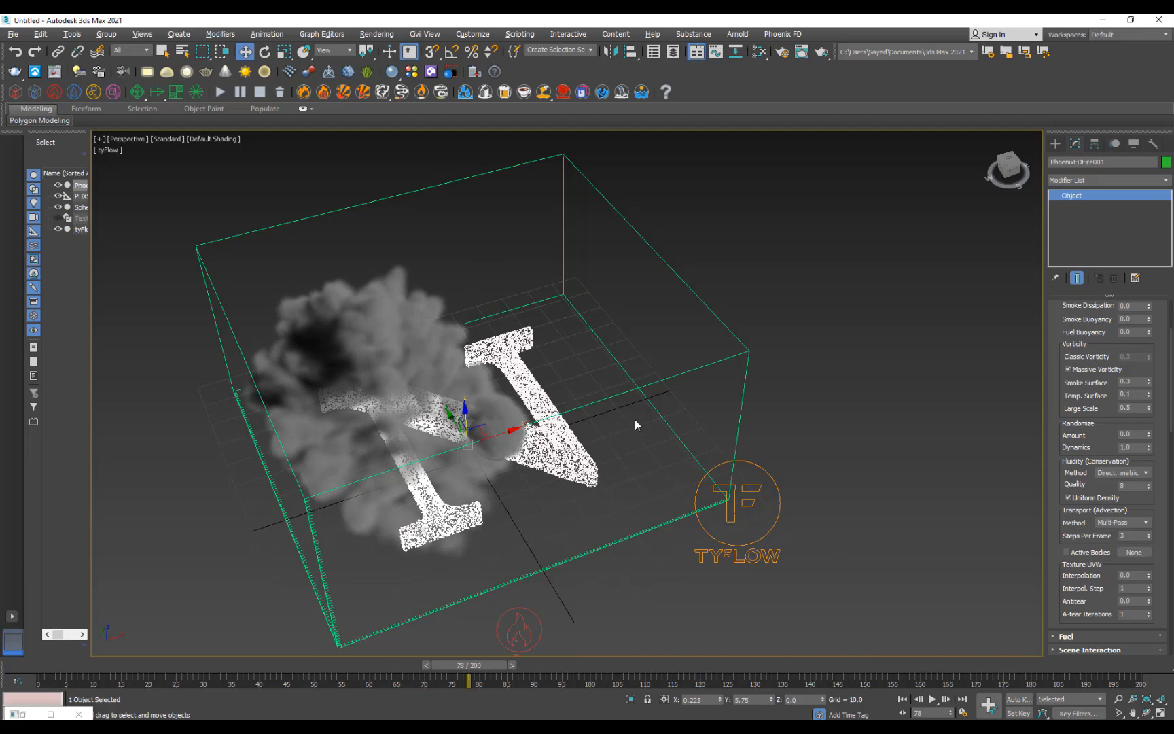
Disable the Phoenix FD simulator's GPU viewport preview and its Smoke voxel preview, leaving the particle N unobscured
middle_click_drag(507, 501, 514, 501, "alt")
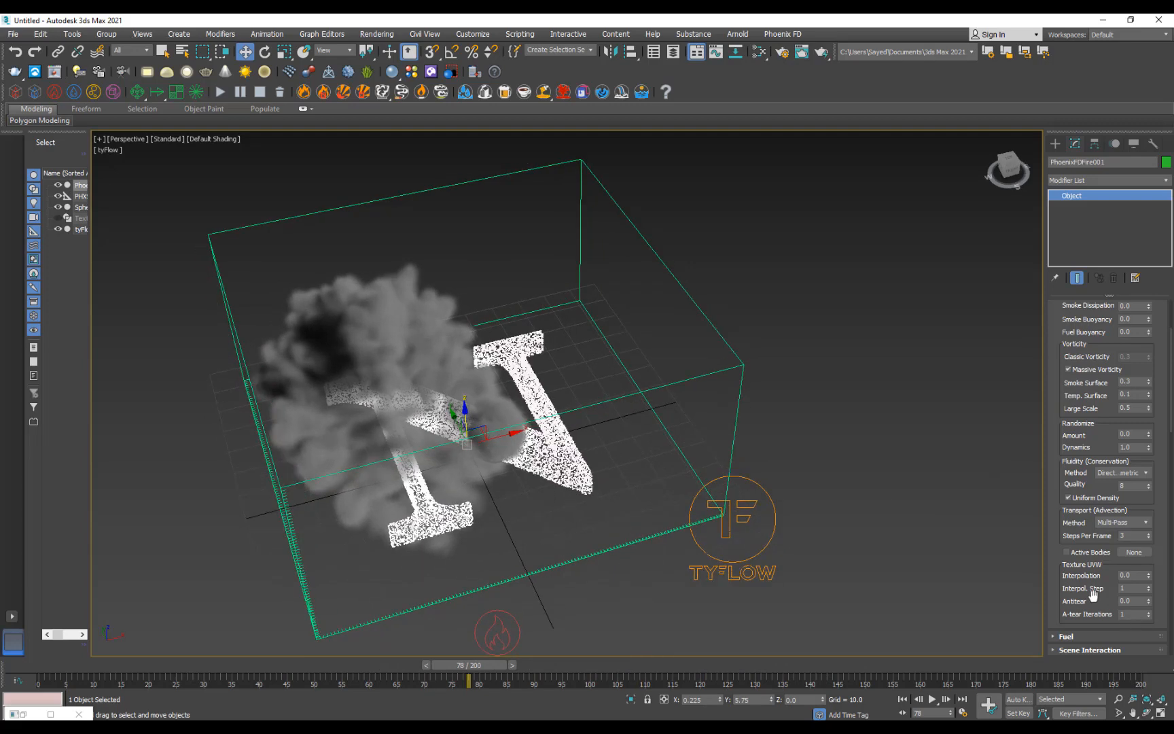
scroll(1061, 573, "down", 5)
scroll(1087, 531, "down", 4)
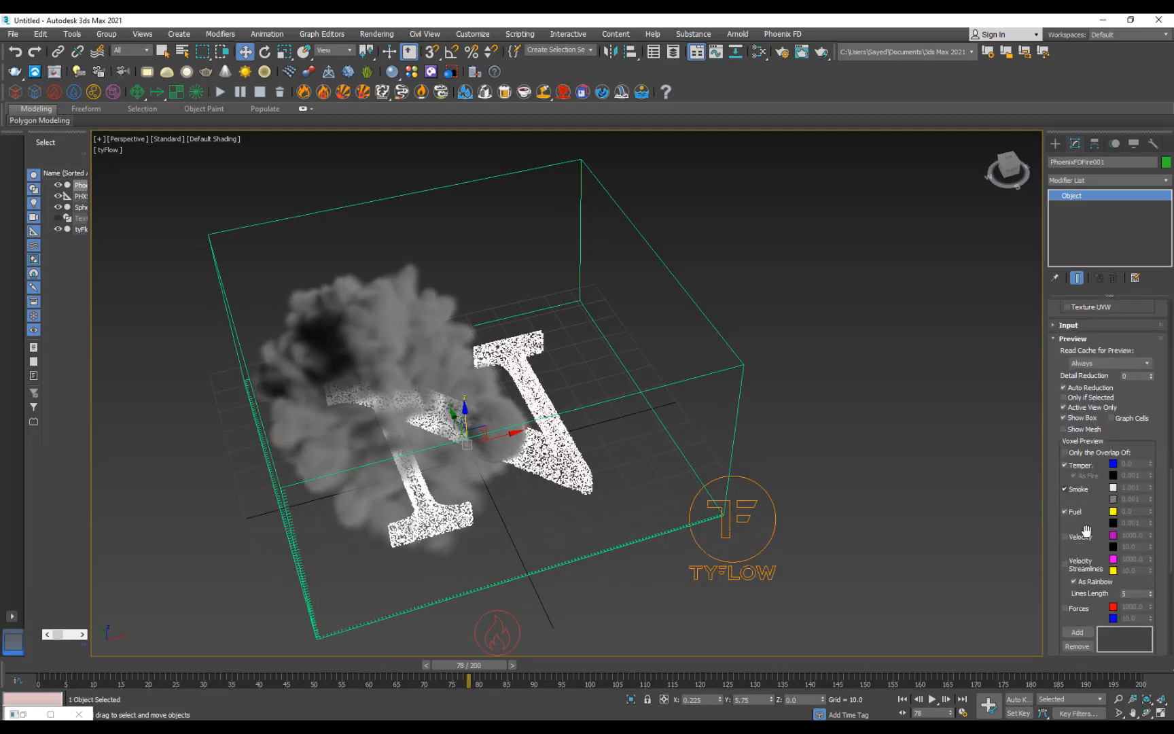
scroll(1063, 564, "down", 5)
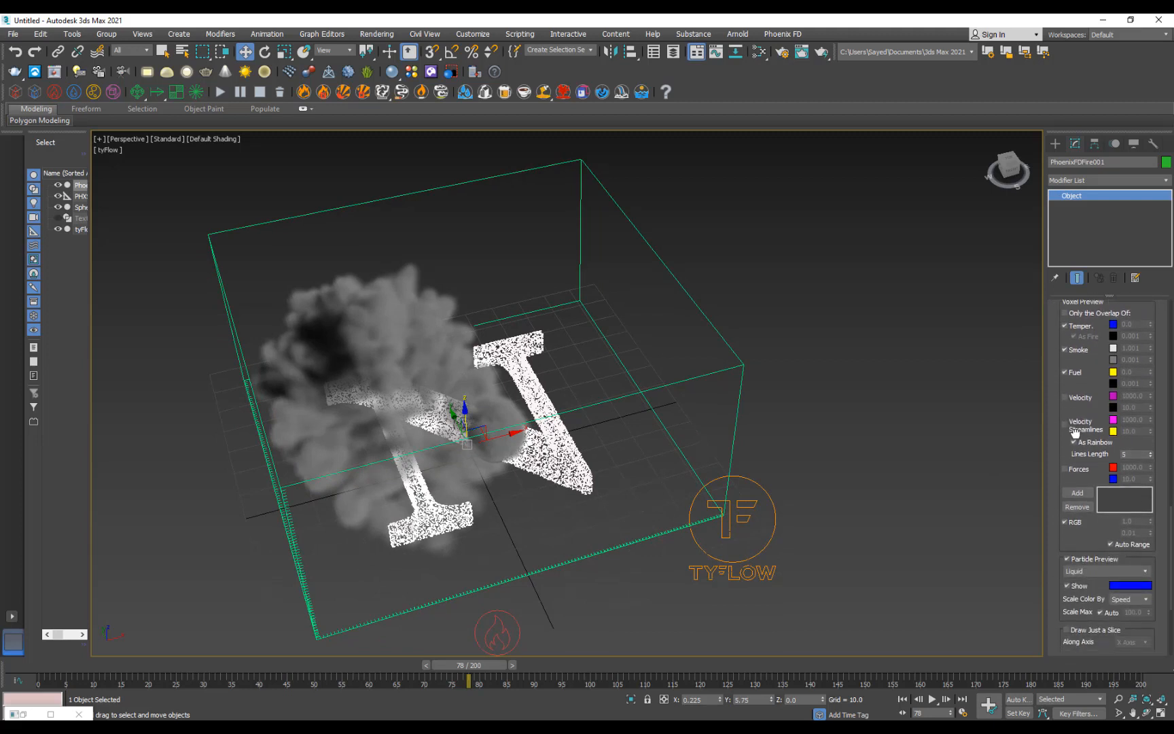
scroll(1066, 558, "down", 4)
left_click(1065, 562)
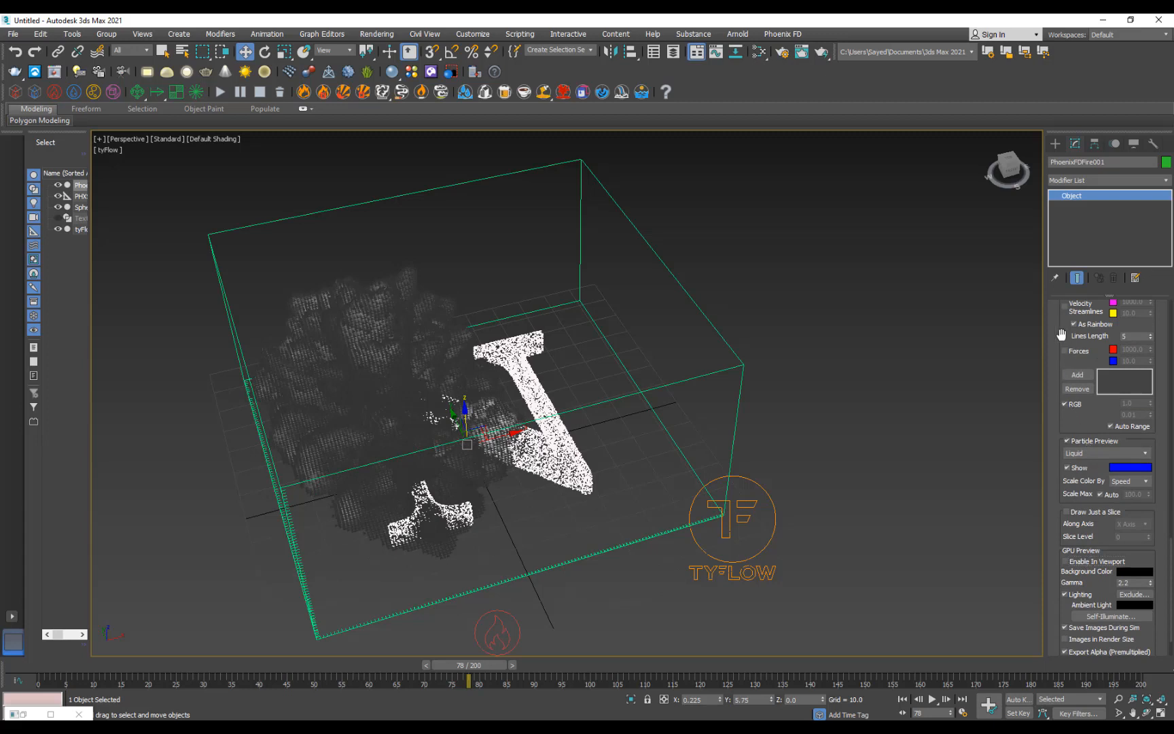
scroll(1077, 435, "up", 6)
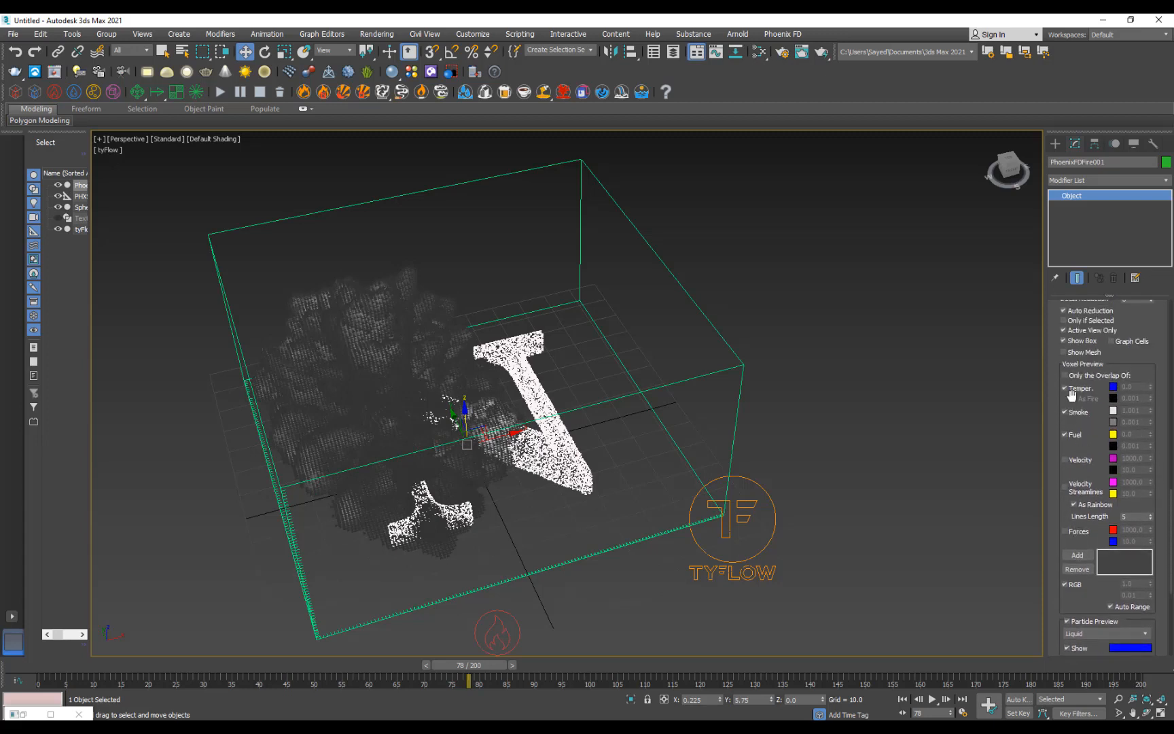
left_click(1077, 412)
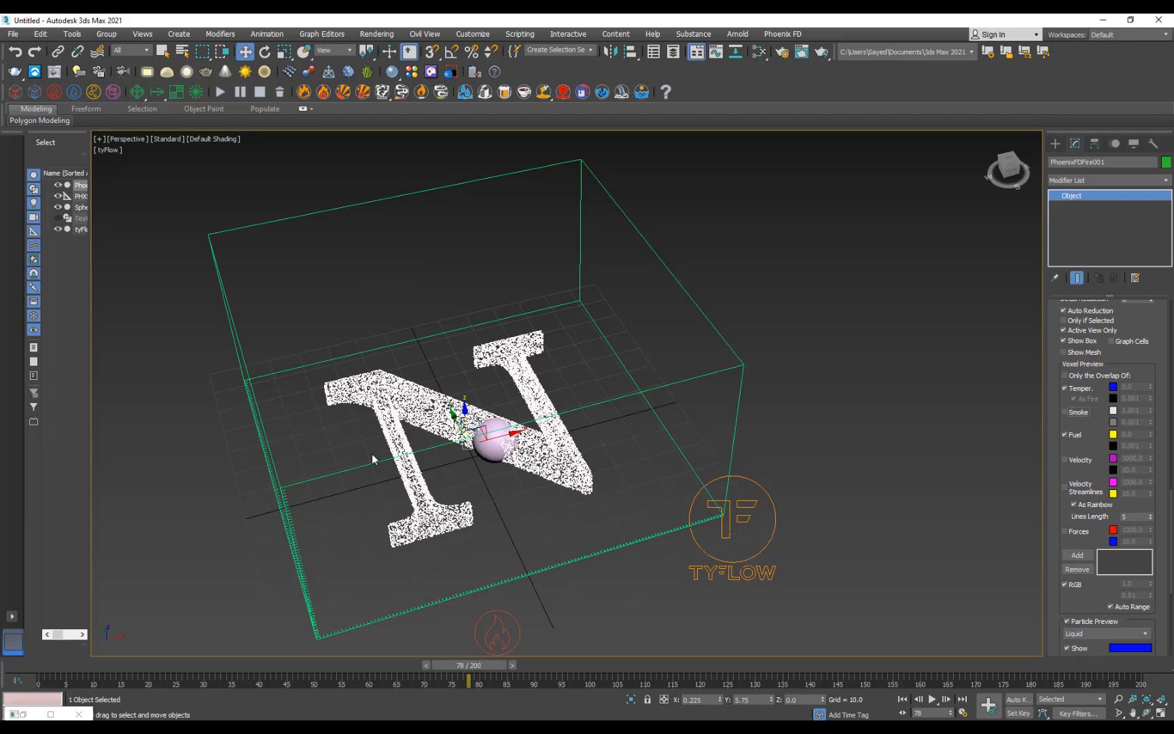
Select the tyFlow object, open its editor, and arrange the window and view with the N beside it
middle_click_drag(345, 529, 538, 511, "alt")
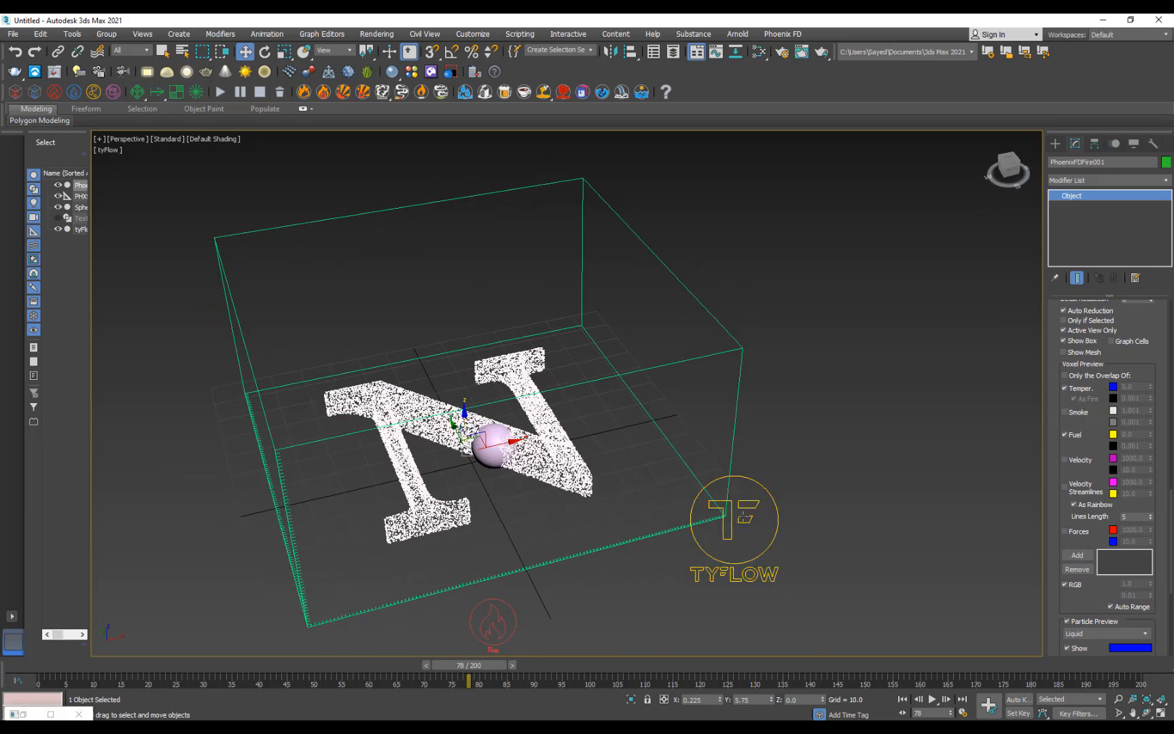
left_click(746, 516)
left_click(1109, 332)
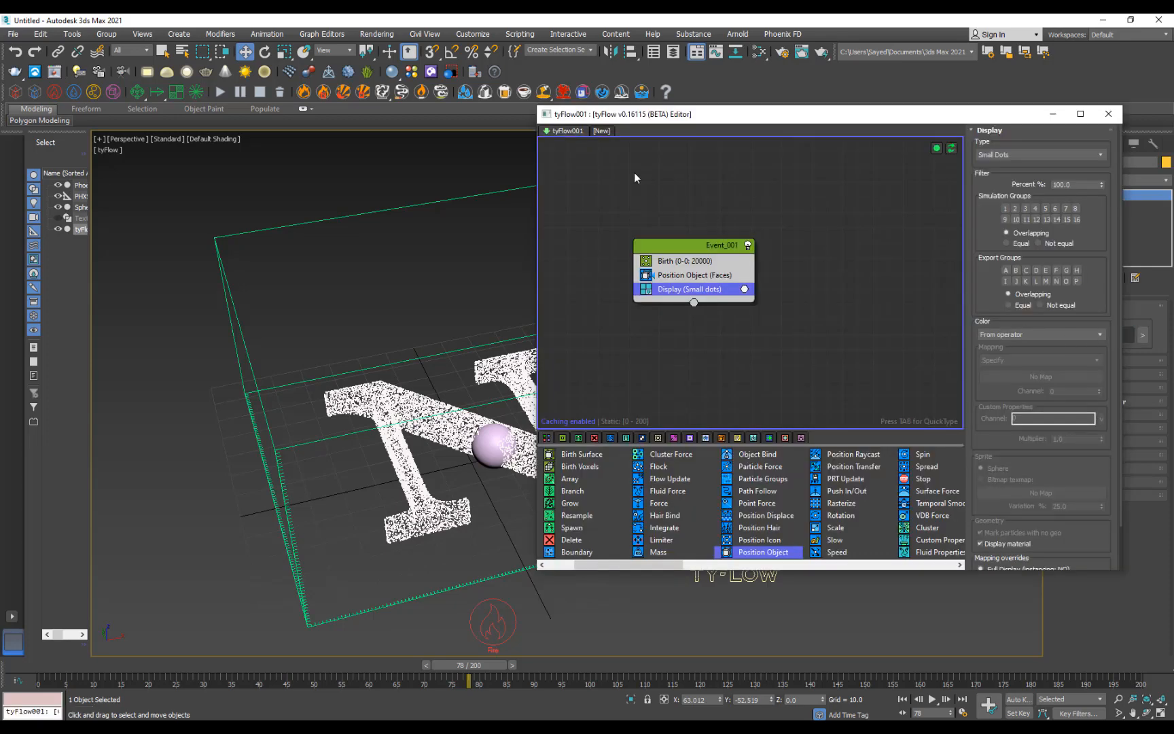
left_click_drag(609, 122, 740, 137)
middle_click_drag(550, 367, 408, 343)
left_click_drag(745, 130, 644, 107)
Add a Fluid Force operator to Event_001 and assign the Phoenix FD simulator PhoenixFDFire001 as its fluid node
left_click(761, 238)
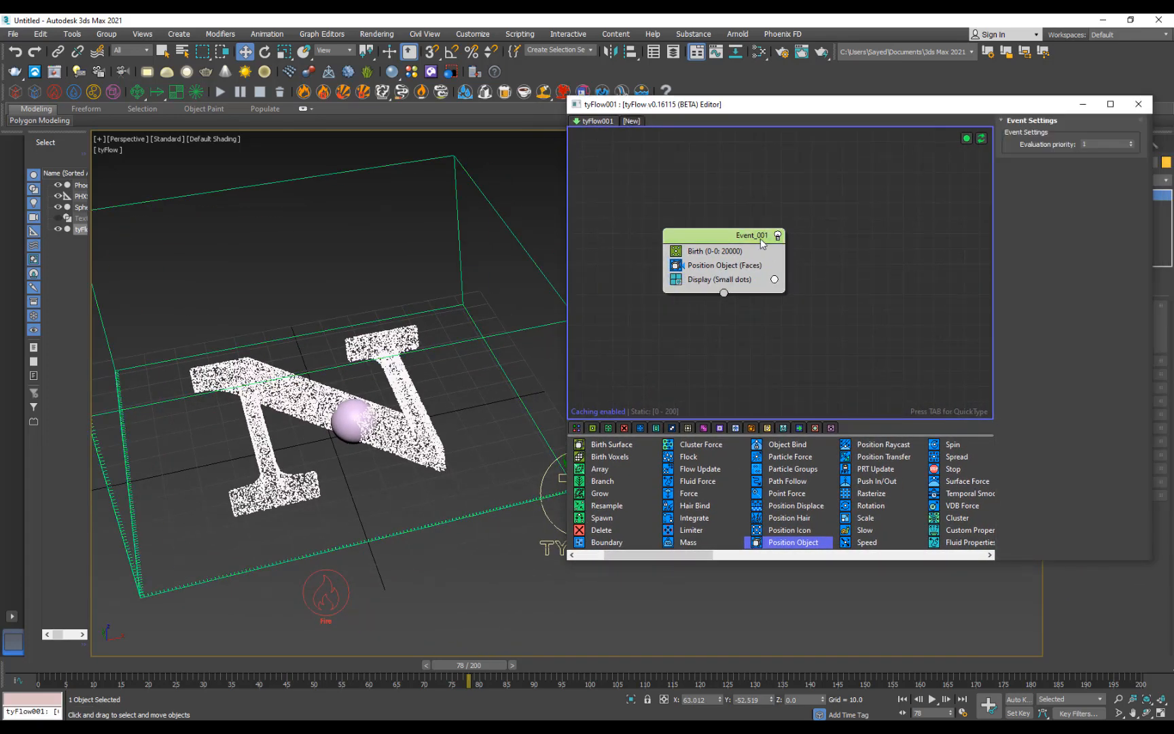
key("Tab")
type("fl")
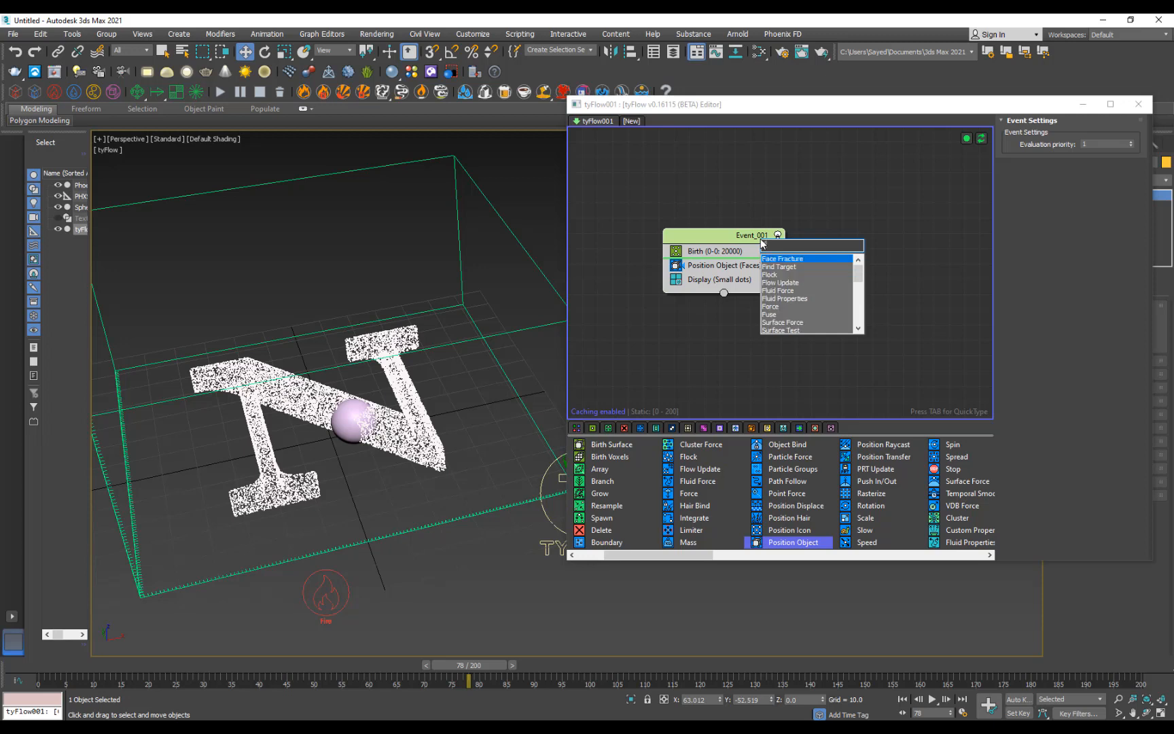
type("uid")
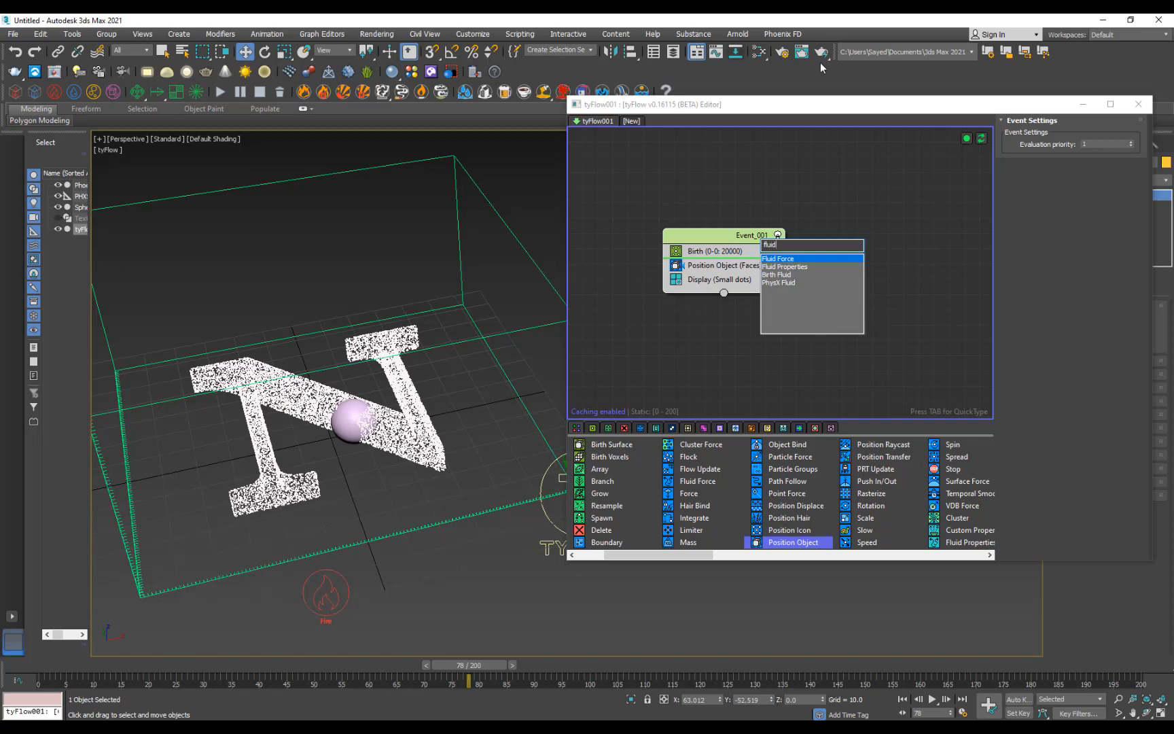
key("Return")
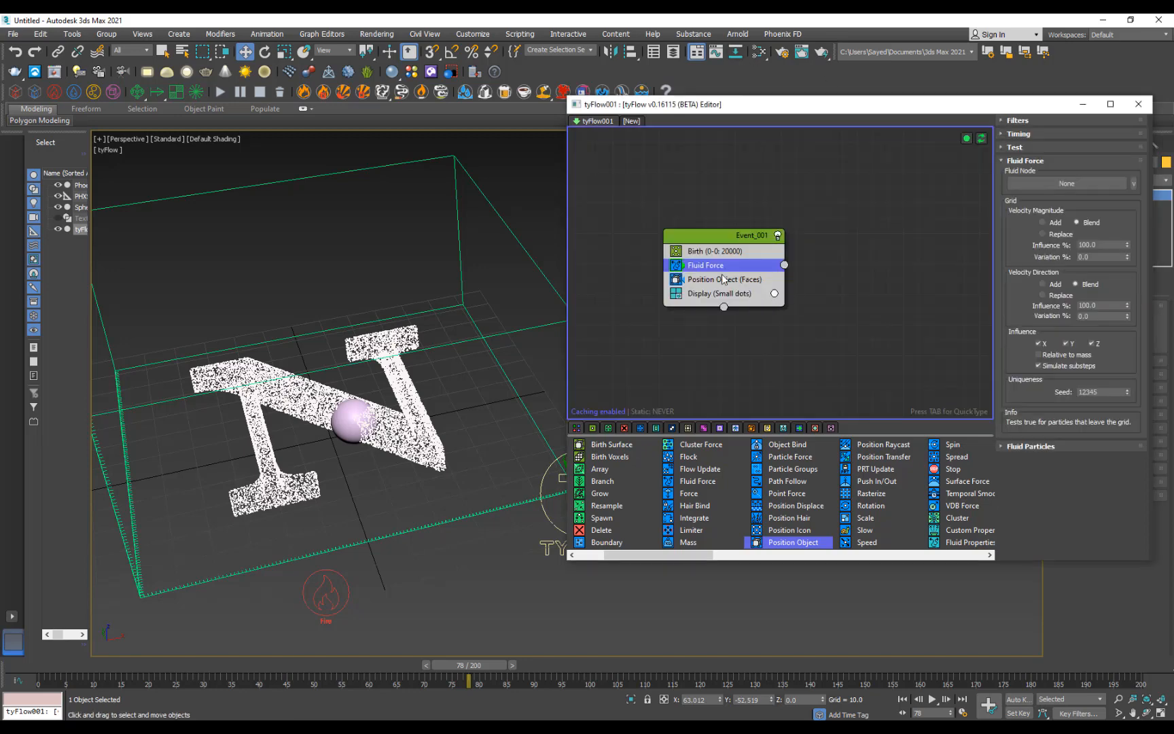
left_click(1042, 184)
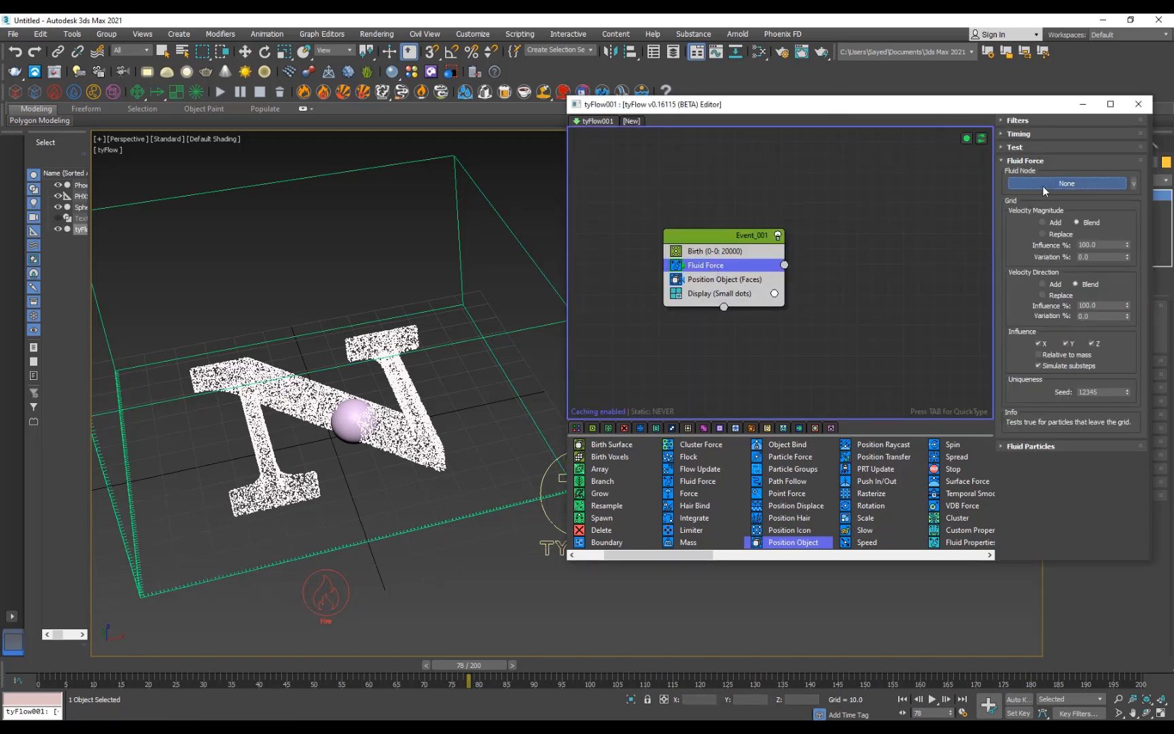
left_click(510, 230)
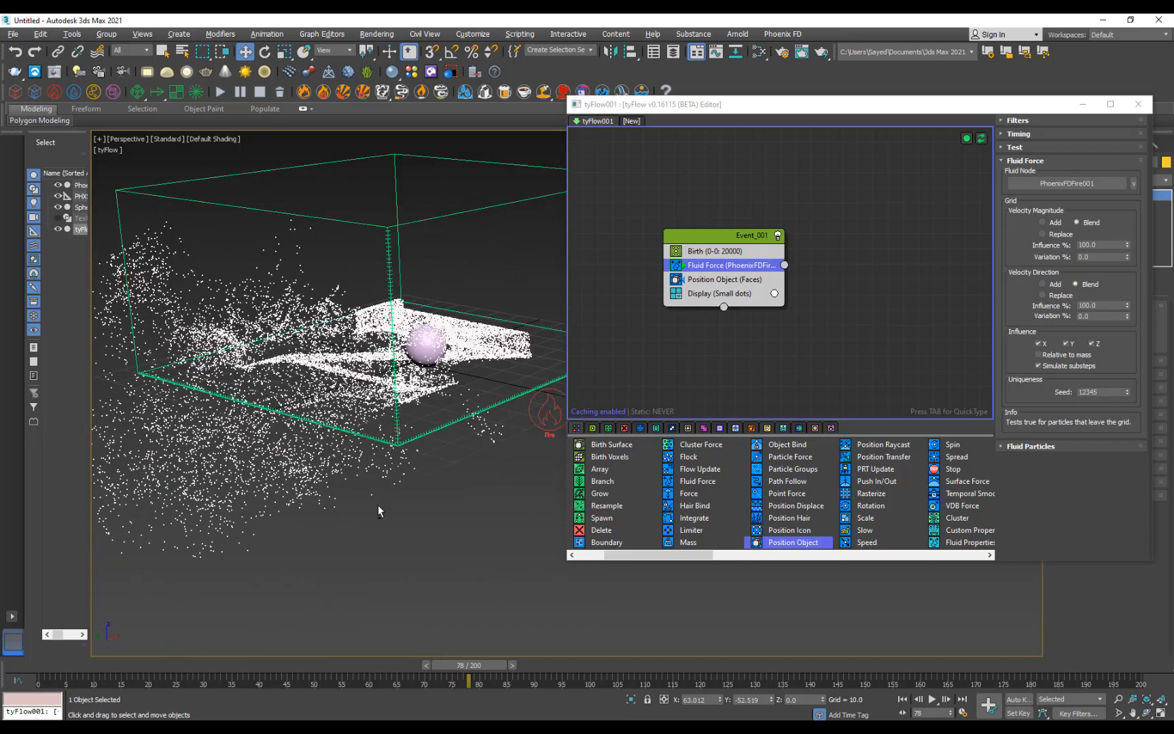
Scrub the timeline to about frame 46 and inspect from several angles how the smoke pushes the N's particles
middle_click_drag(379, 511, 231, 676, "alt")
left_click_drag(144, 666, 723, 640)
middle_click_drag(447, 454, 365, 494, "alt")
left_click_drag(111, 665, 293, 631)
Set the Fluid Force velocity magnitude influence to 50%
key("w")
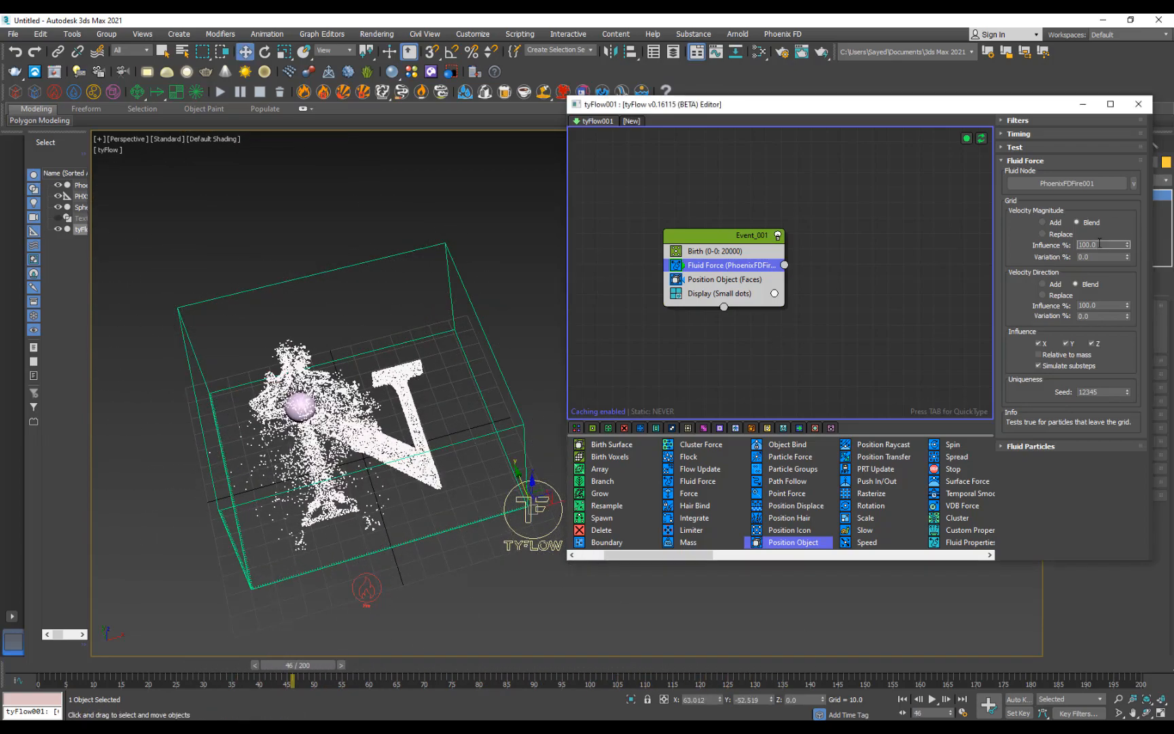
type("50")
key("Return")
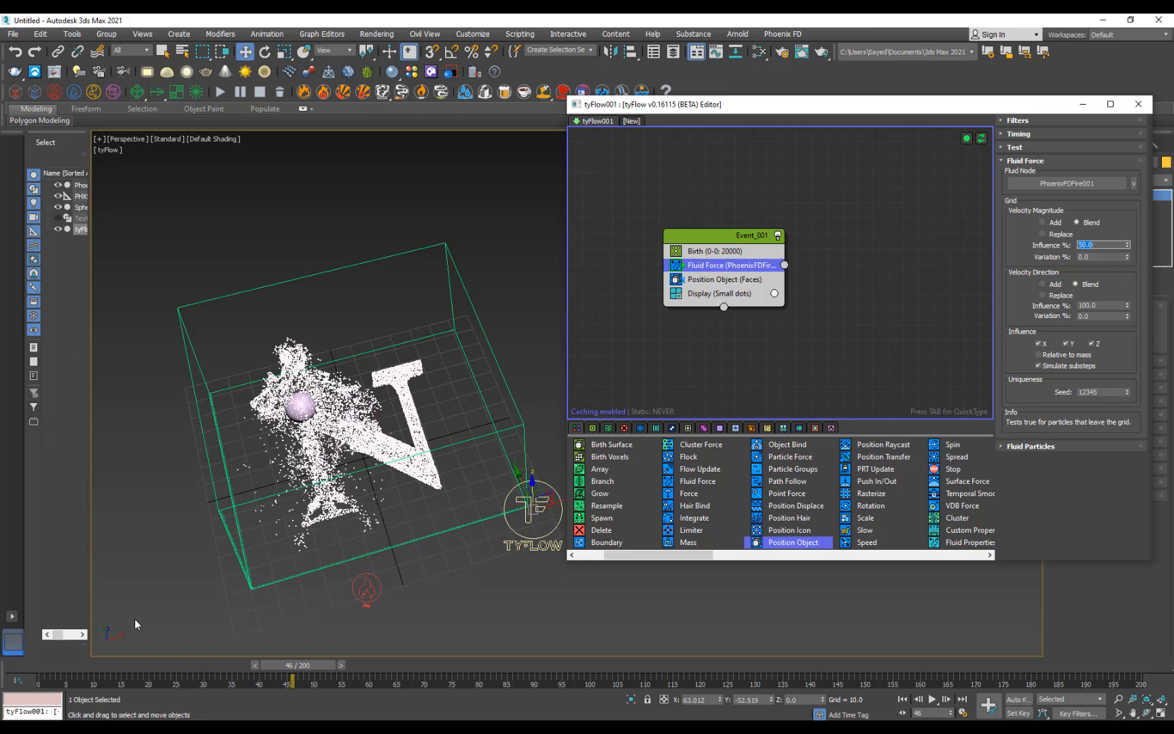
Play the particle animation to about frame 130 and inspect the scattered N up close
left_click_drag(151, 669, 466, 647)
key("slash")
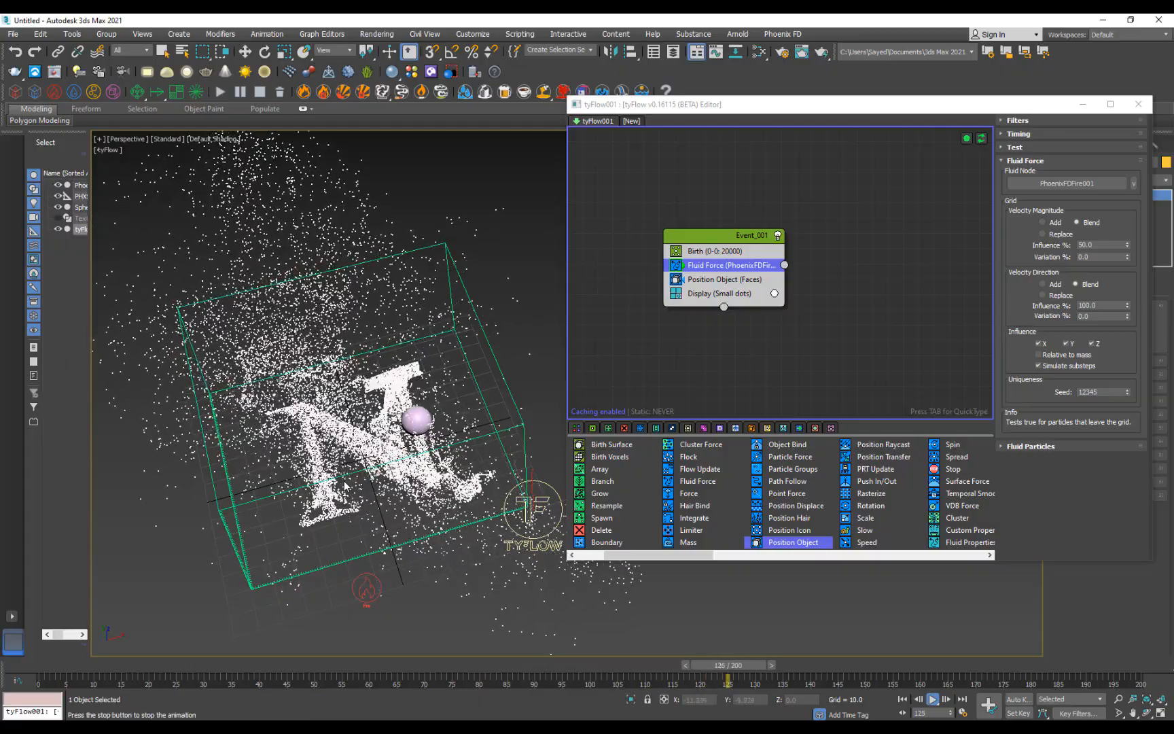
key("slash")
key("w")
middle_click_drag(292, 448, 372, 408)
scroll(340, 398, "up", 3)
middle_click_drag(442, 350, 408, 371, "alt")
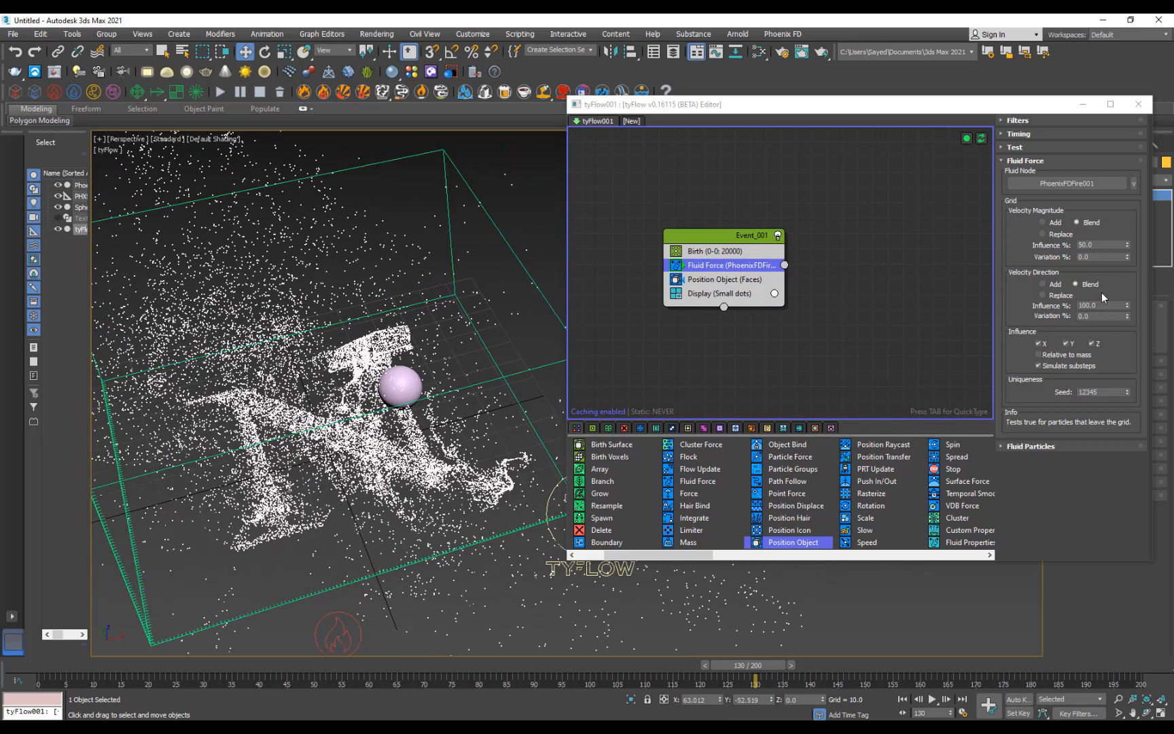
Set both the velocity magnitude influence and the velocity direction influence of the Fluid Force to 20%
double_click(1099, 243)
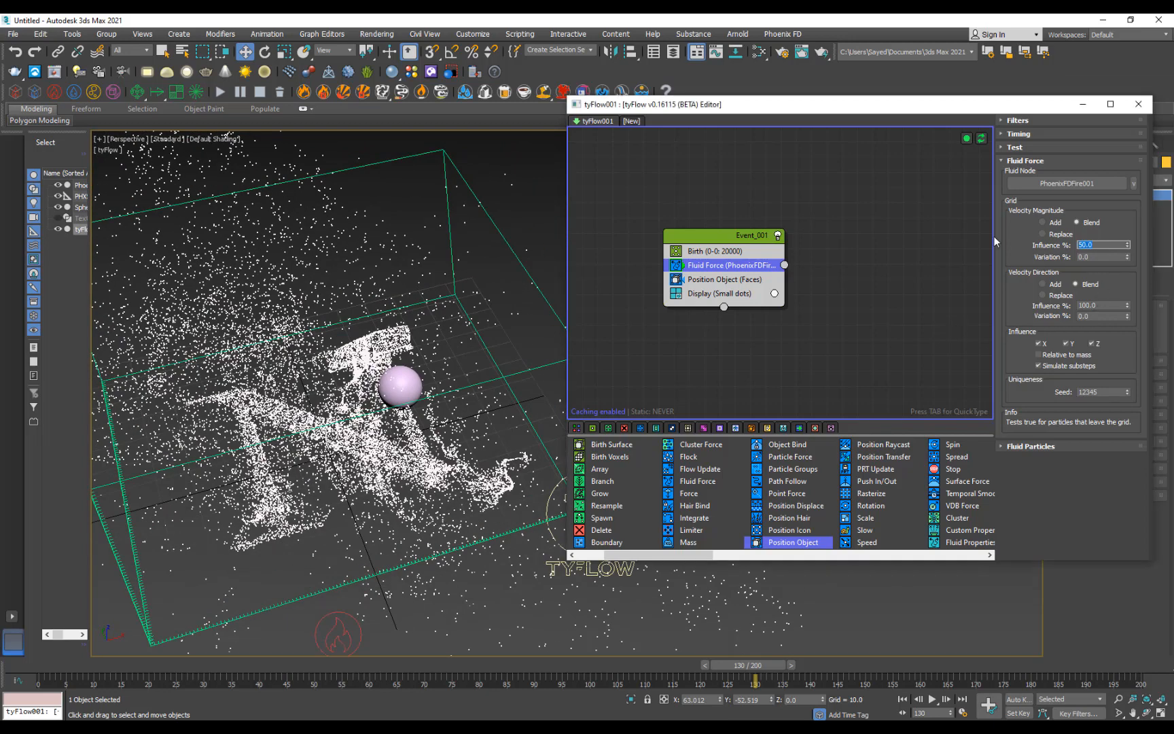
type("20")
key("Return")
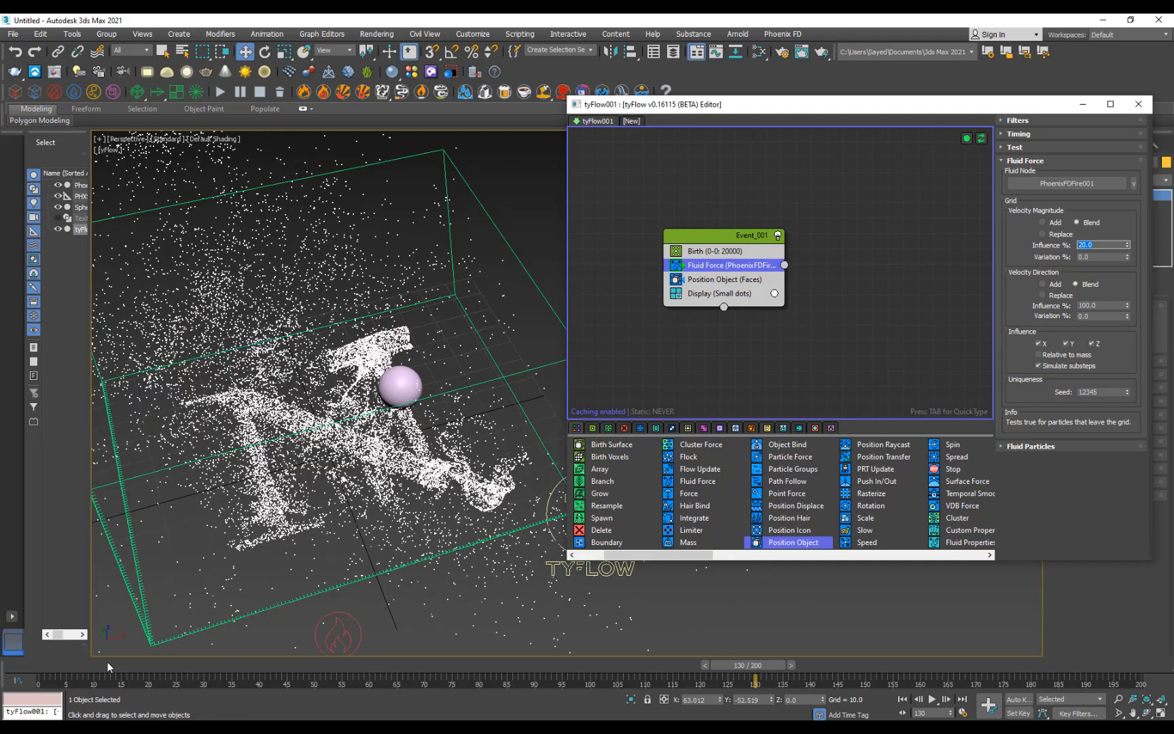
left_click_drag(86, 665, 67, 666)
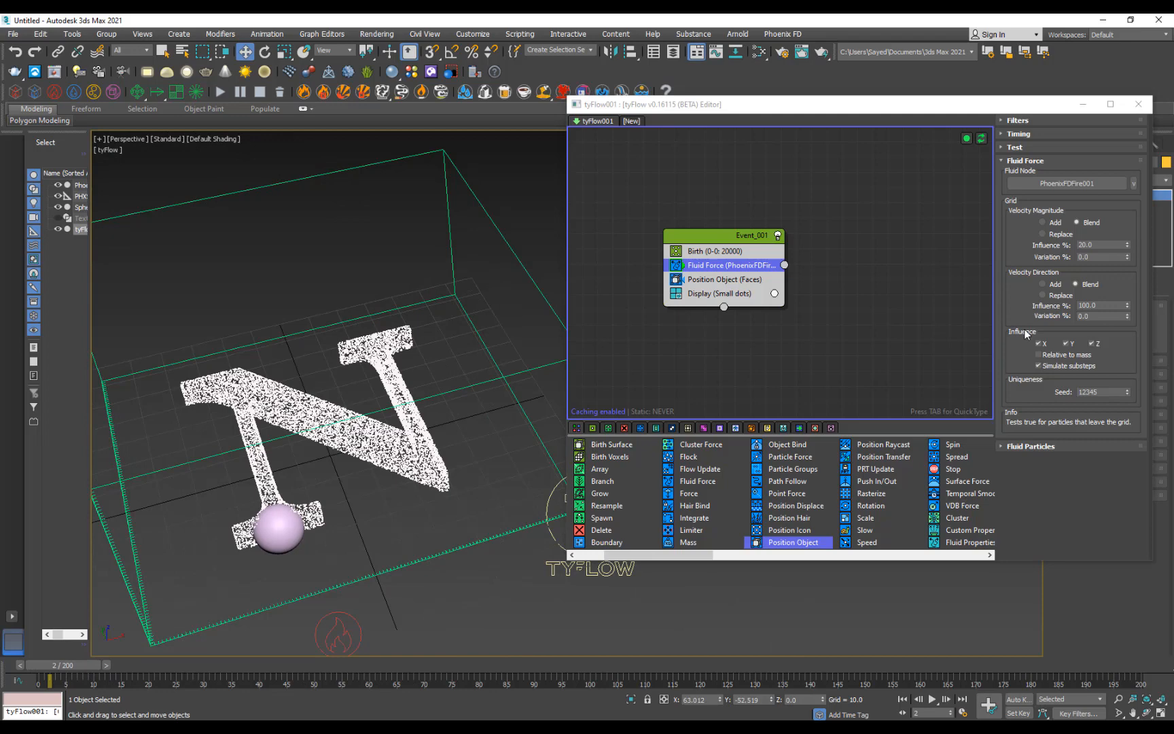
double_click(1094, 308)
type("20")
key("Return")
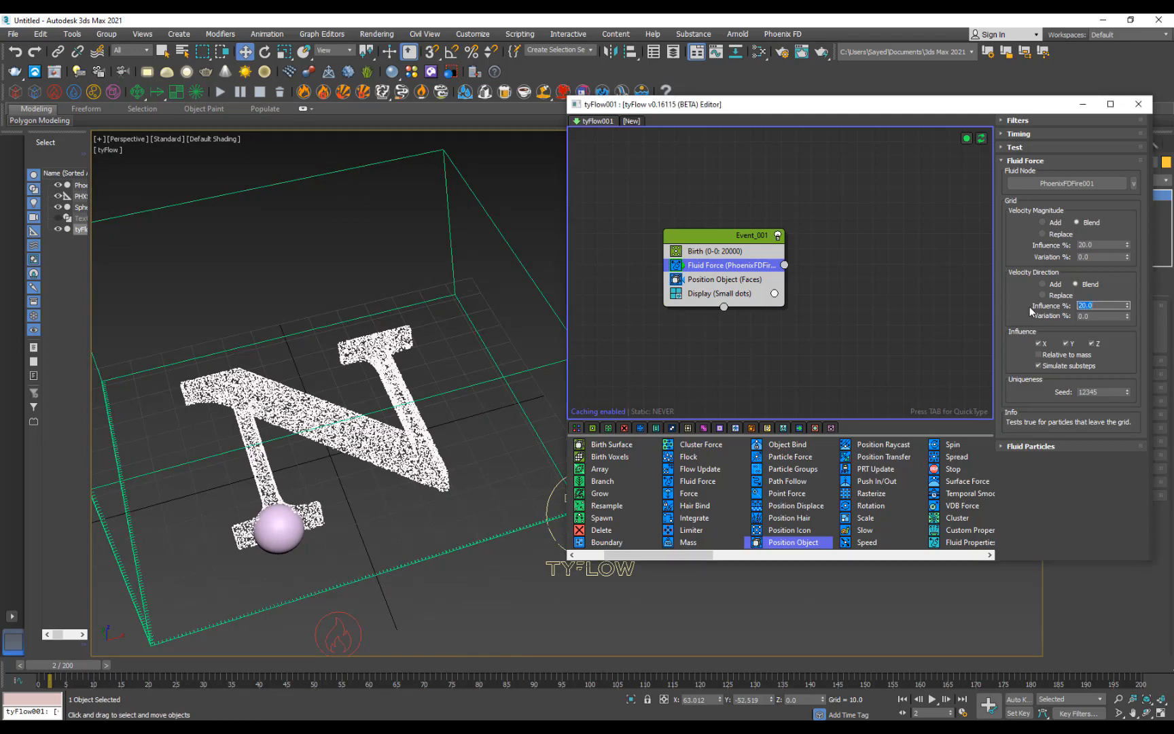
Play the particle animation to about frame 130 and scrub back to frame 20 to check the gentler force
left_click(450, 513)
key("/")
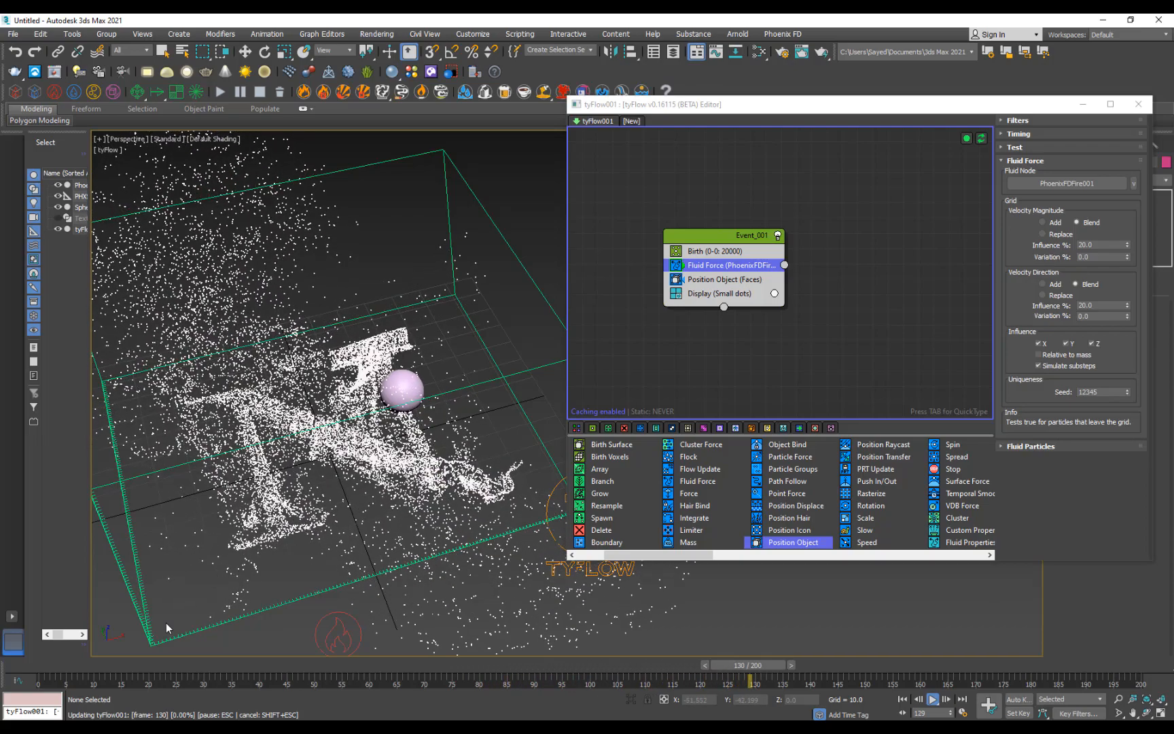
key("slash")
left_click_drag(125, 668, 149, 642)
Scale the emitter sphere down uniformly to about 63%
left_click(263, 477)
middle_click_drag(239, 522, 309, 490, "alt")
scroll(309, 490, "up", 3)
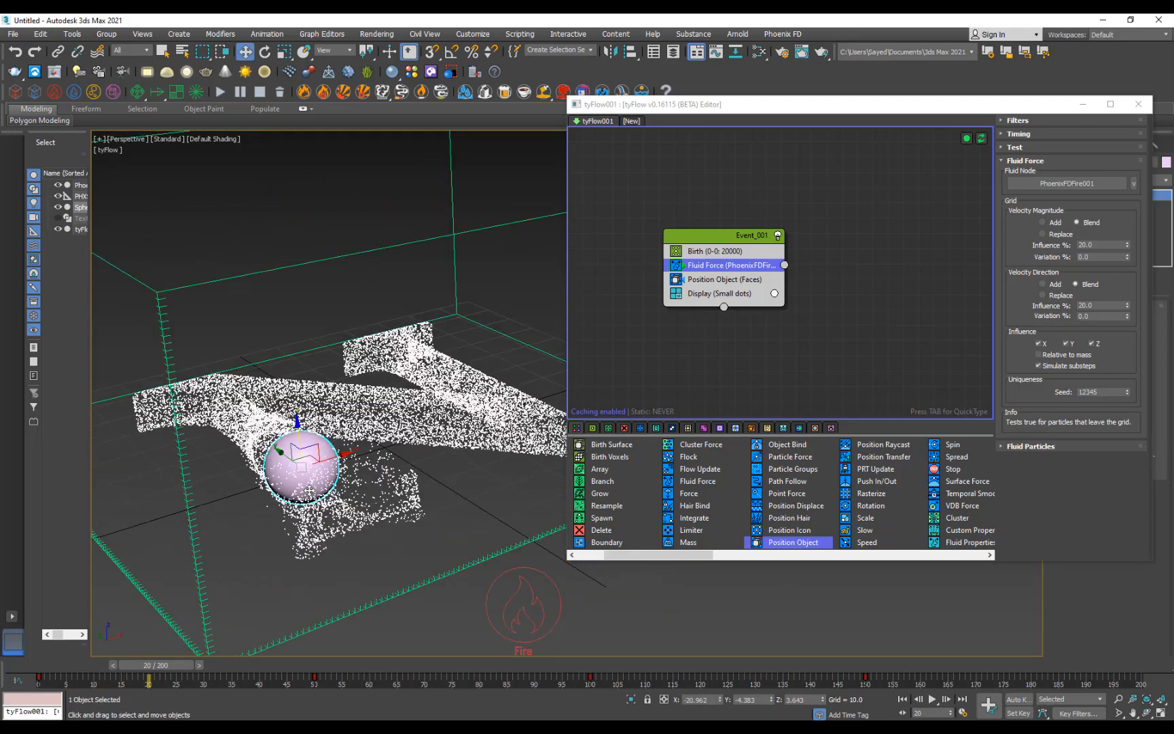
key("r")
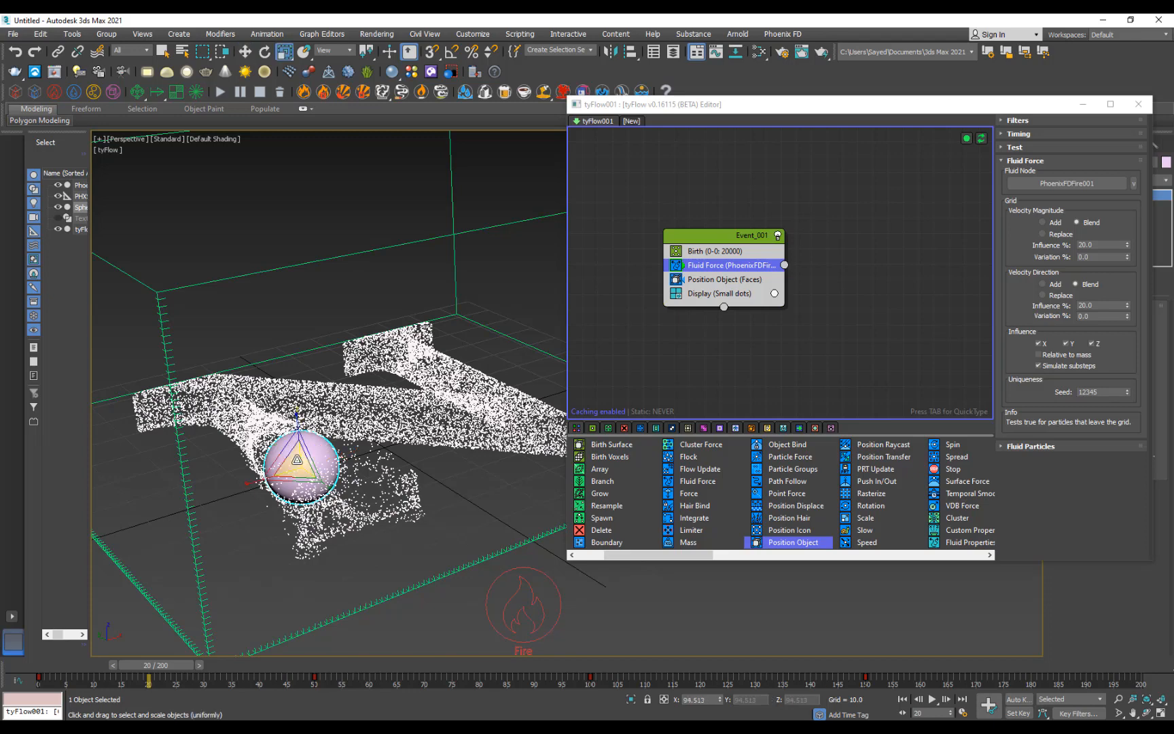
left_click_drag(299, 464, 234, 491)
key("w")
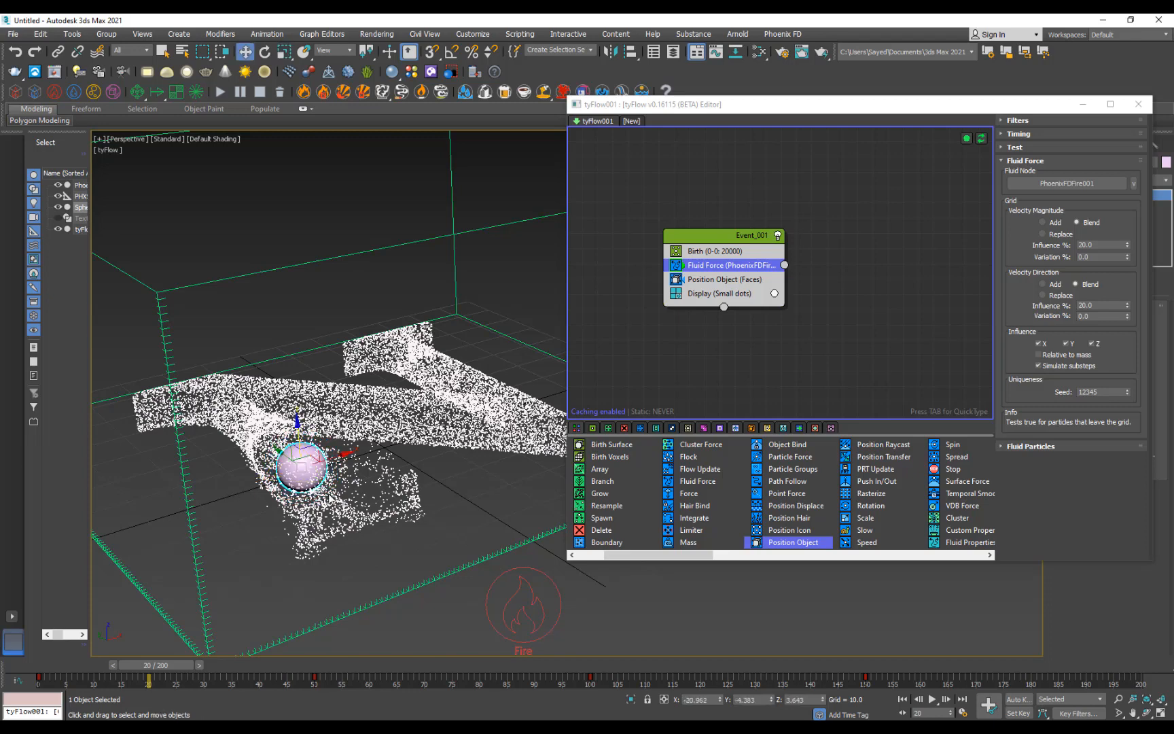
Shift the sphere slightly along X to about -21.56 at frame 20, and adjust its height to about 5.27 at frame 5
middle_click_drag(329, 499, 322, 521, "alt")
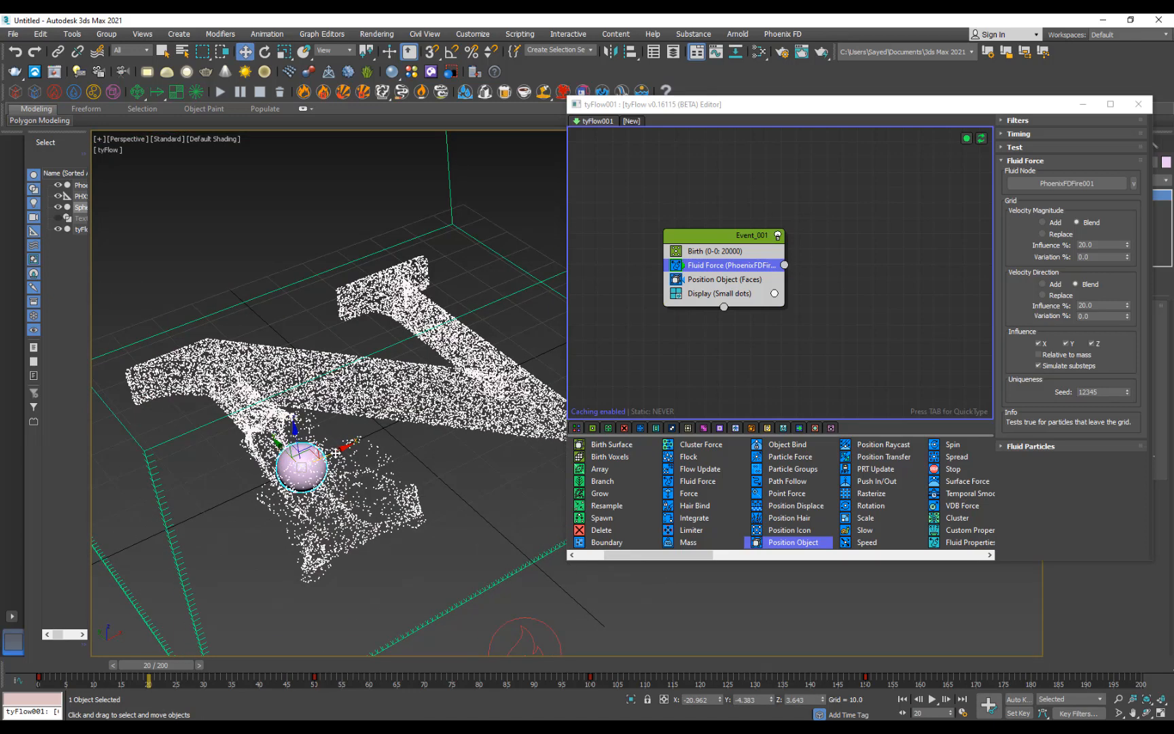
left_click_drag(335, 452, 332, 453)
middle_click_drag(299, 480, 296, 543, "alt")
scroll(352, 452, "down", 4)
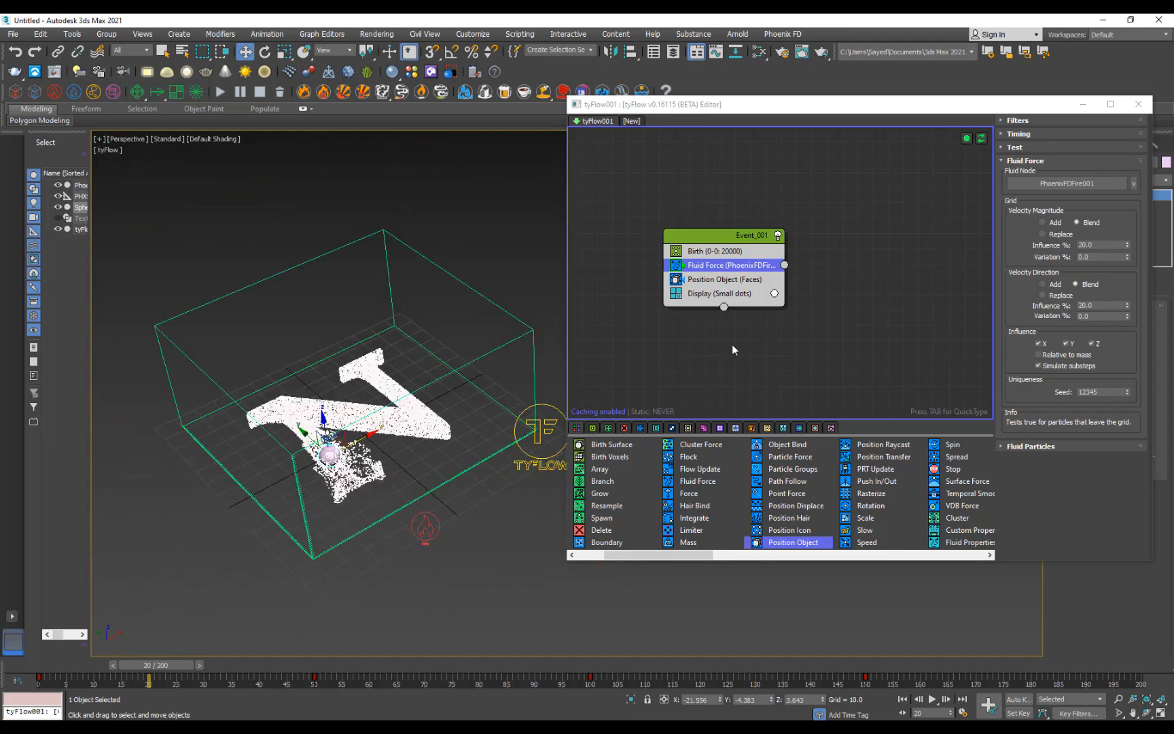
left_click_drag(163, 670, 97, 664)
key("r")
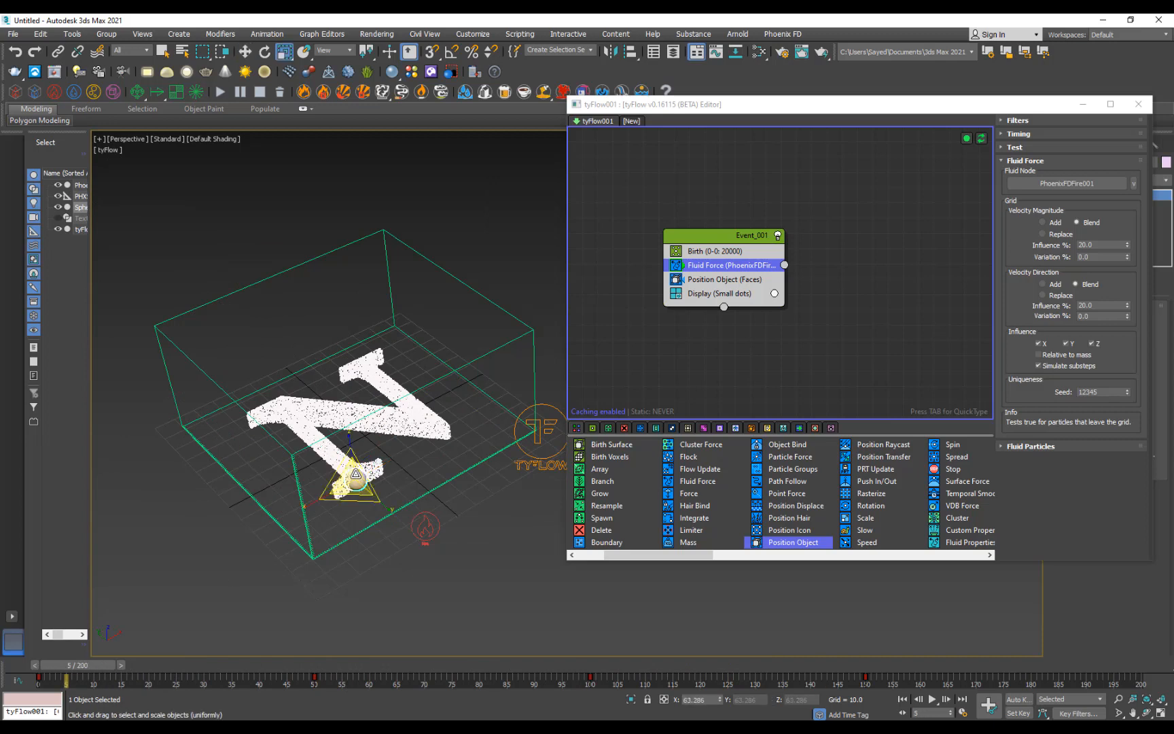
key("w")
left_click_drag(349, 445, 348, 444)
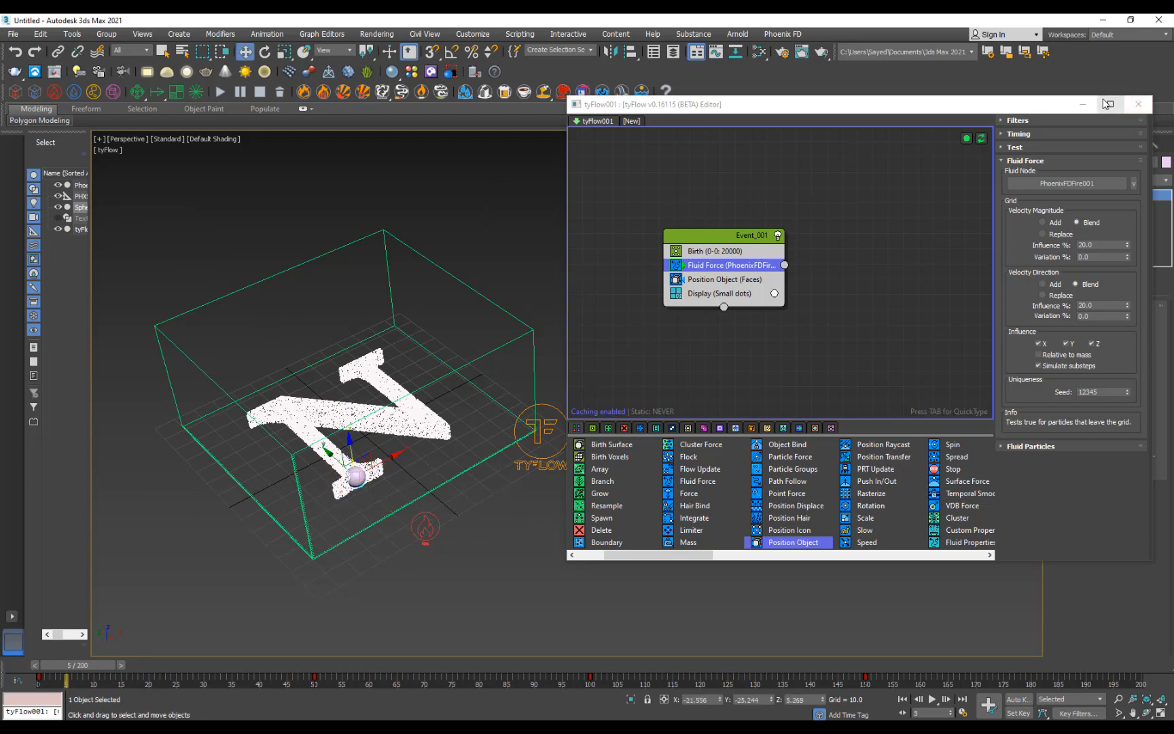
Turn off Event_001 in the tyFlow editor and minimize the editor window
left_click(547, 435)
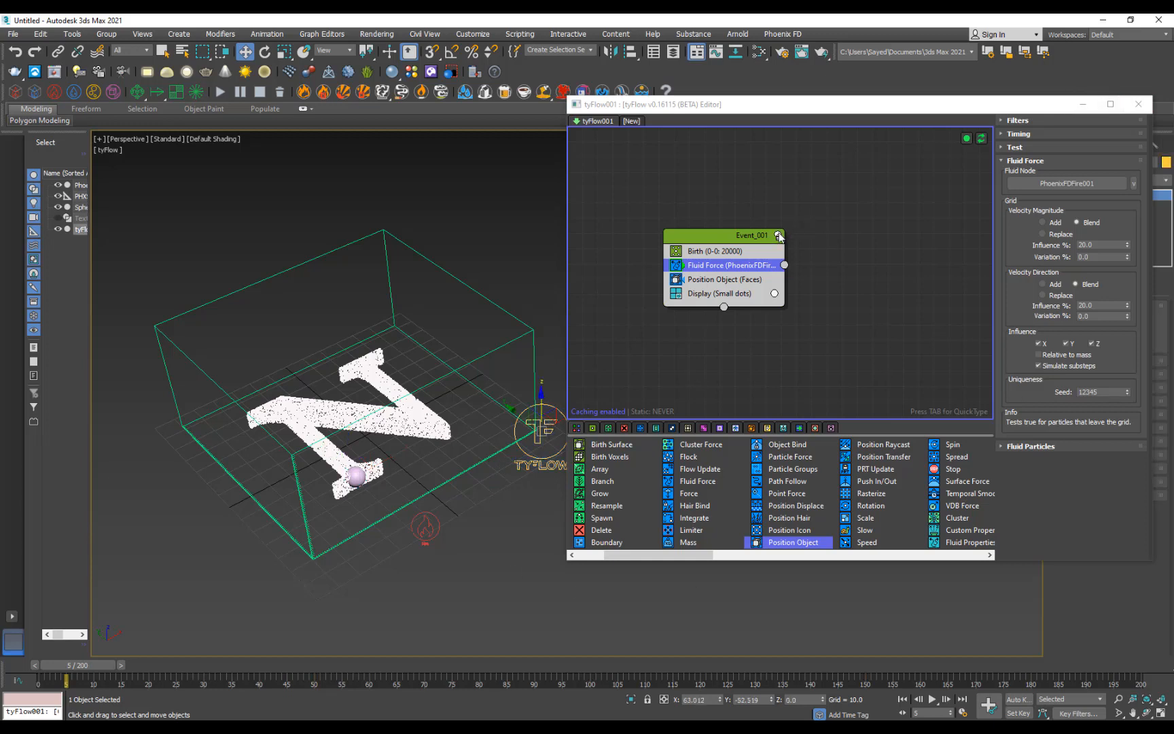
left_click(779, 235)
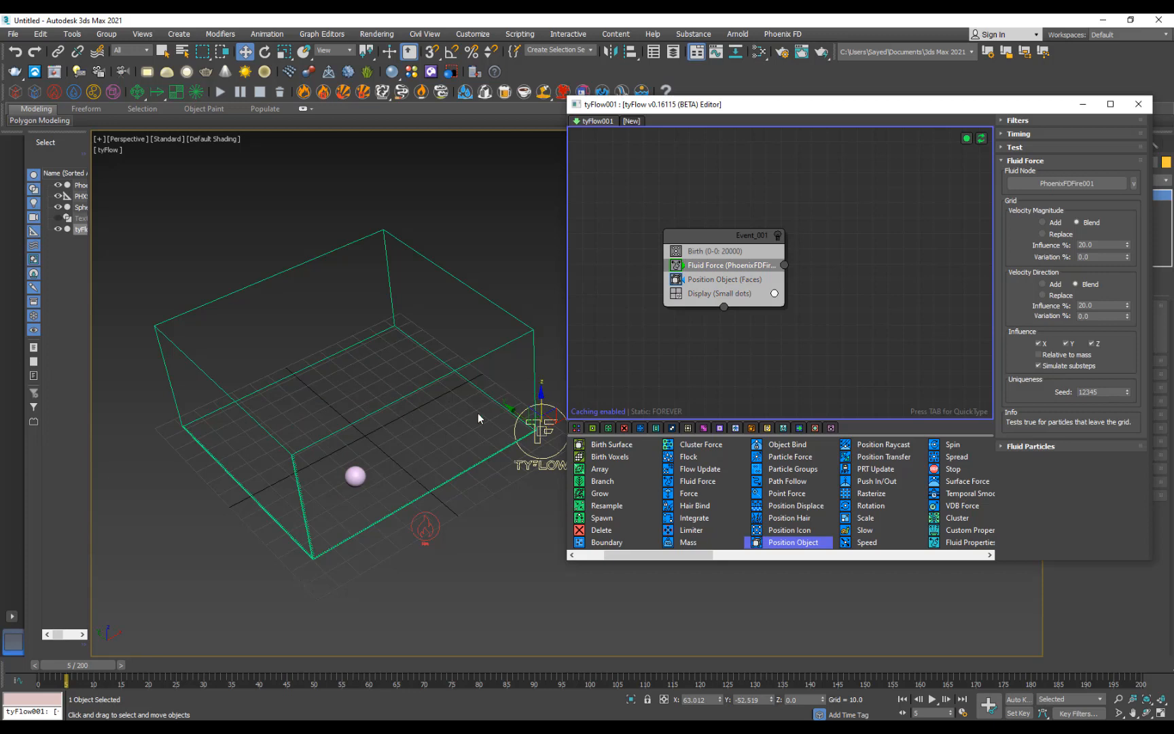
left_click(1083, 106)
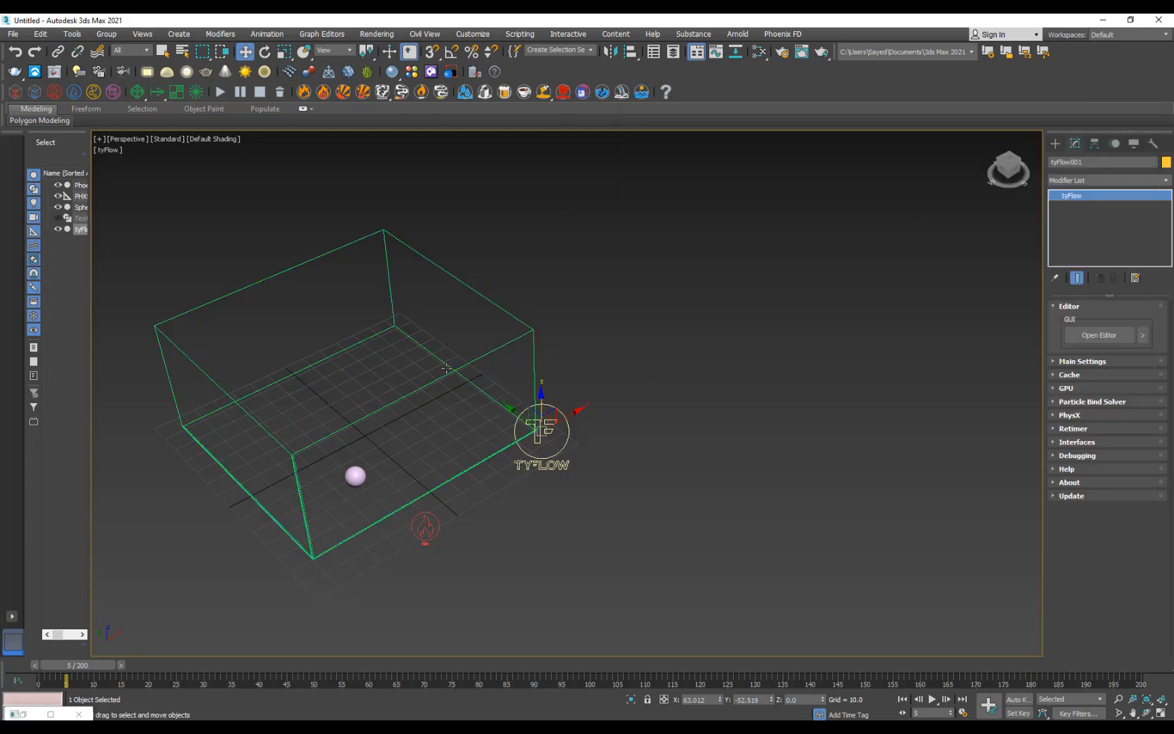
Enable the GPU preview in the viewport for the Phoenix FD fire/smoke simulator
left_click(629, 374)
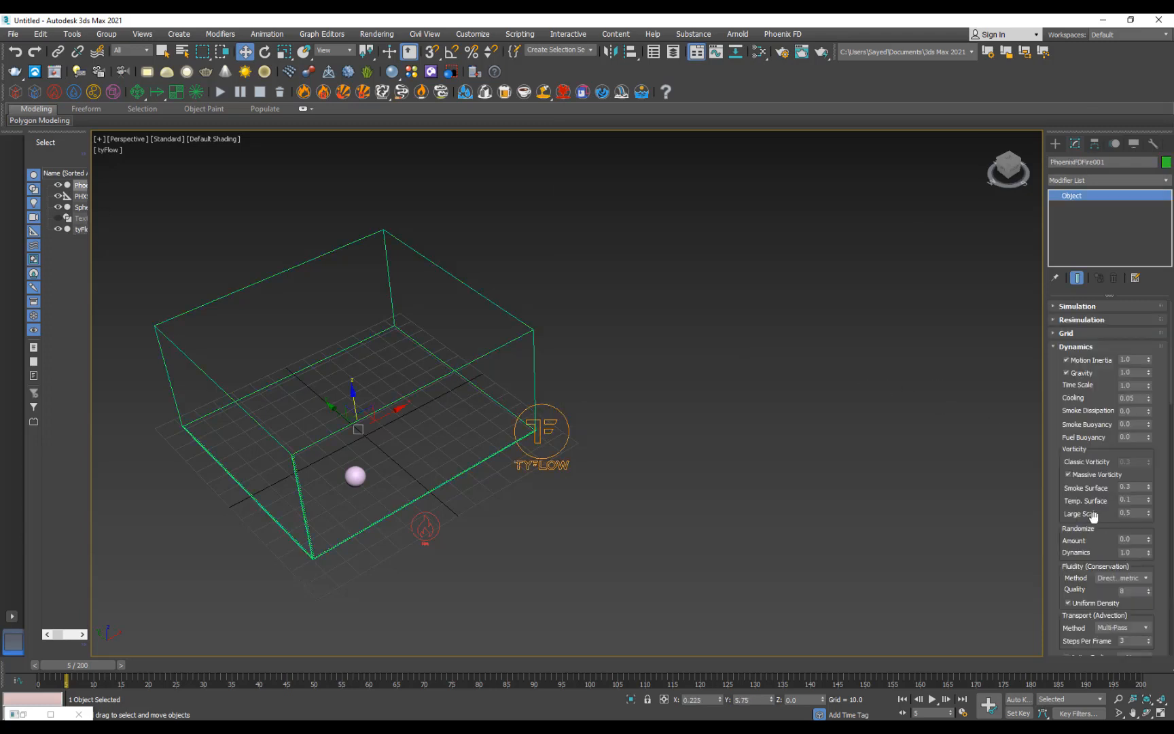
left_click(1075, 347)
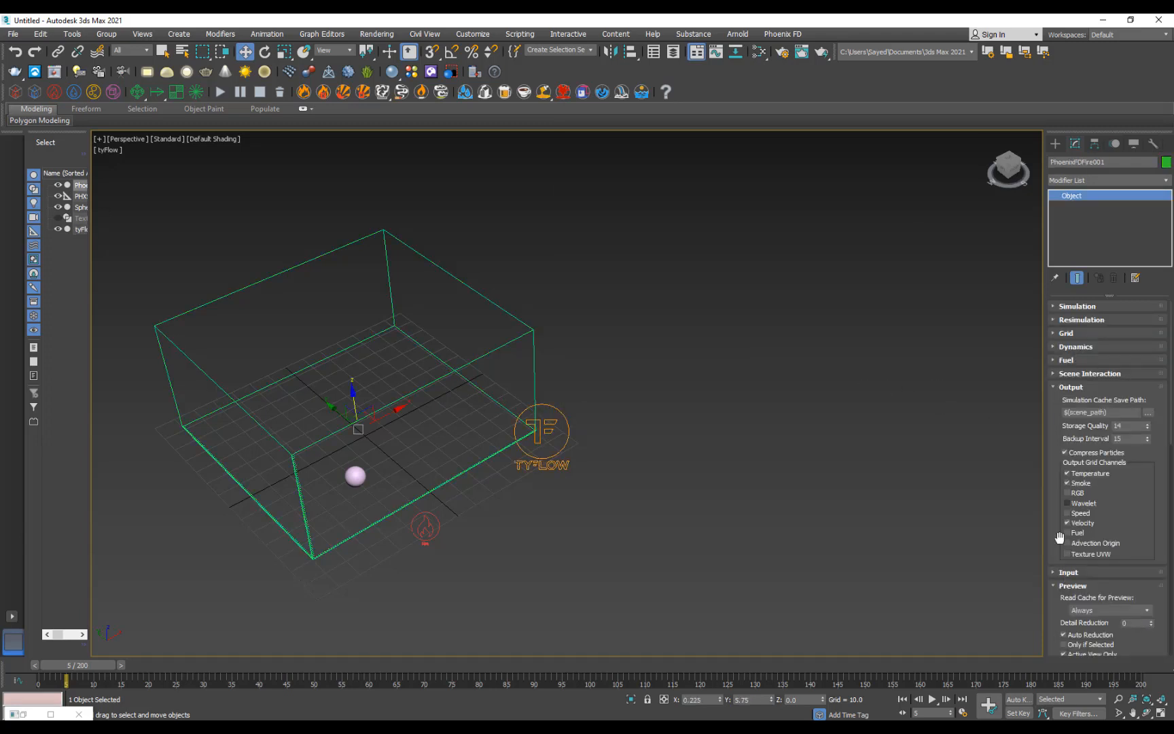
scroll(1060, 536, "down", 10)
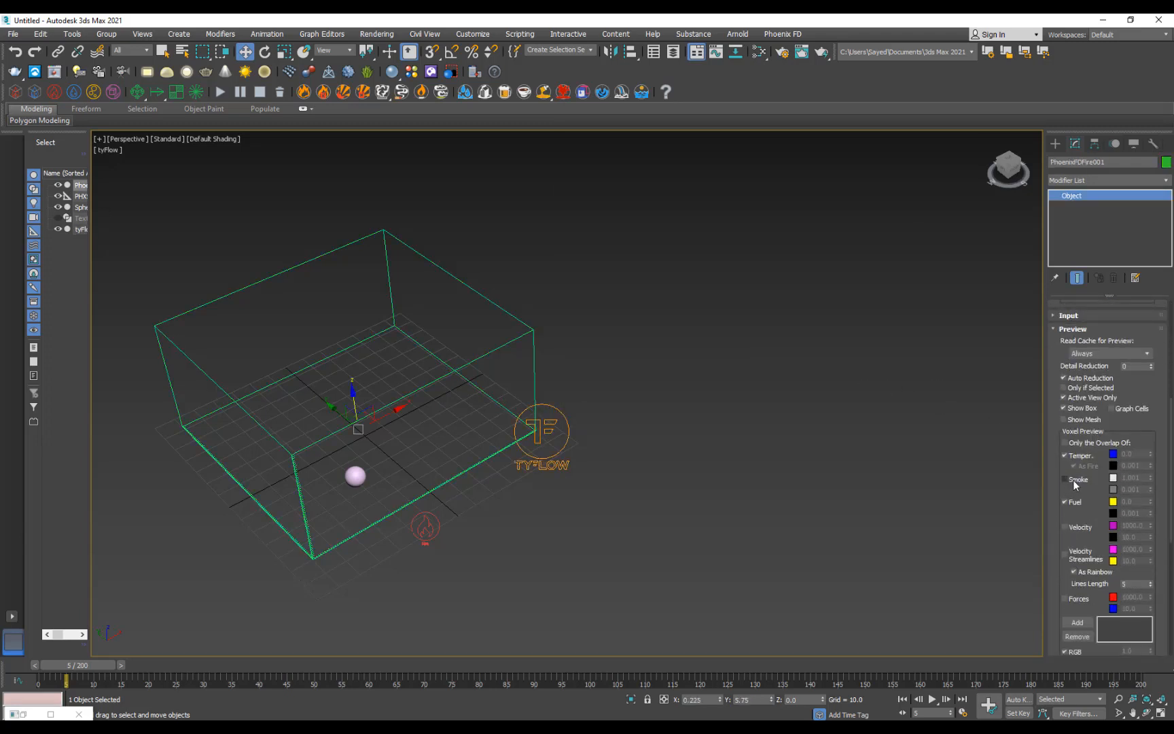
scroll(1051, 621, "down", 5)
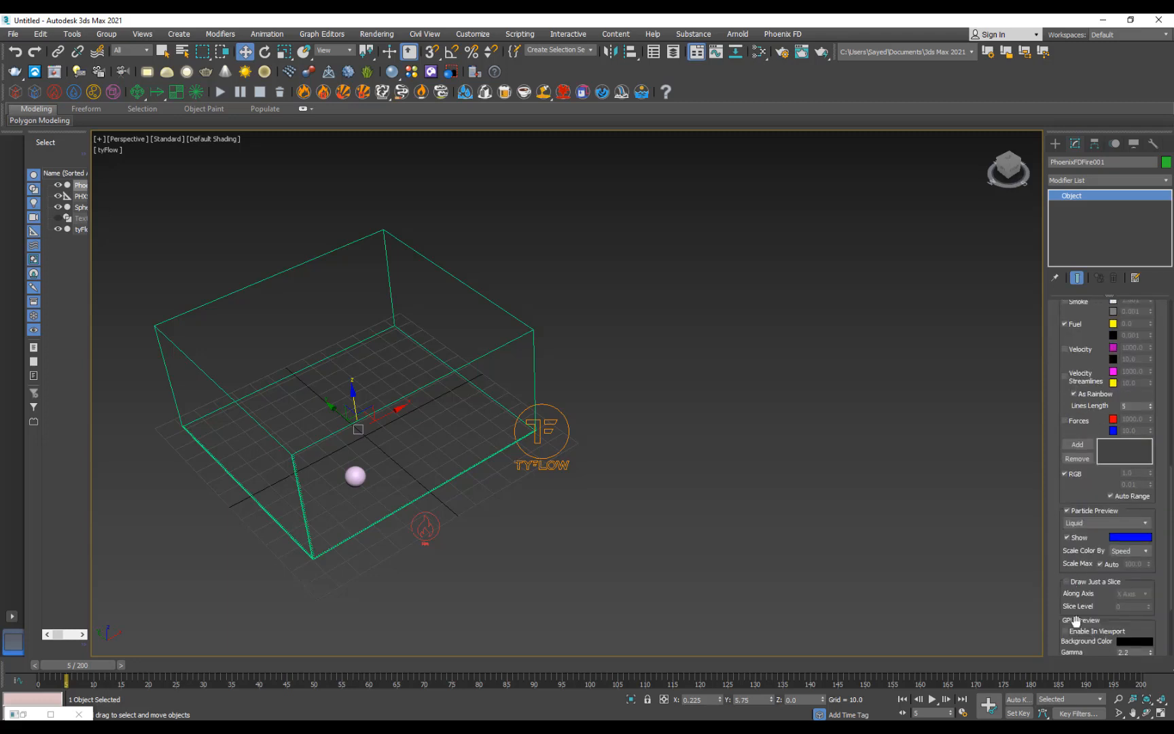
left_click(1079, 631)
Rerun the Phoenix FD simulation starting from frame 0 and scrub through the new smoke
left_click_drag(104, 668, 53, 668)
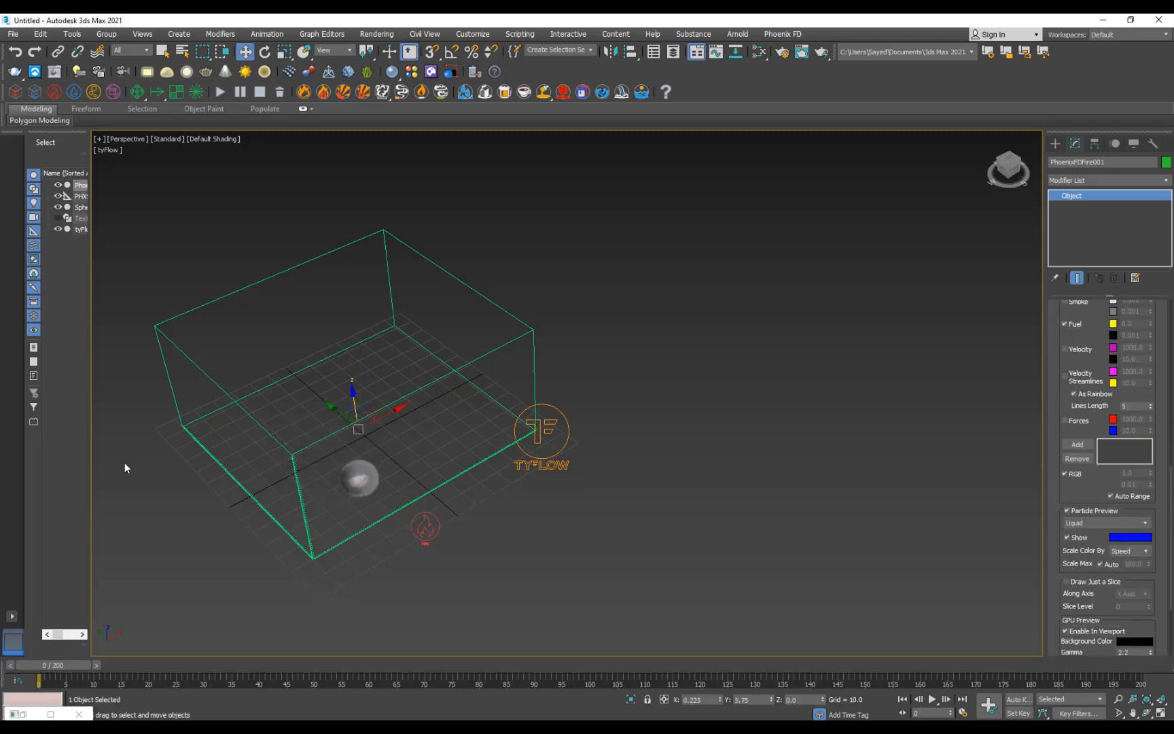
left_click(220, 92)
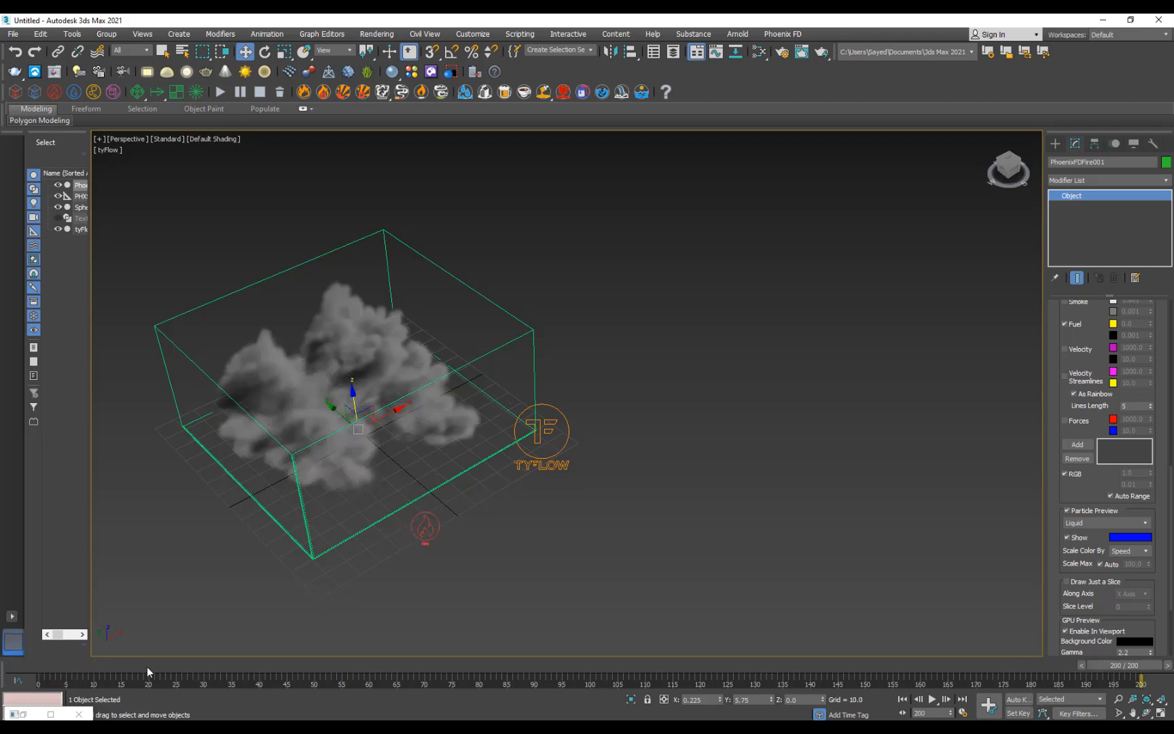
left_click_drag(148, 672, 229, 669)
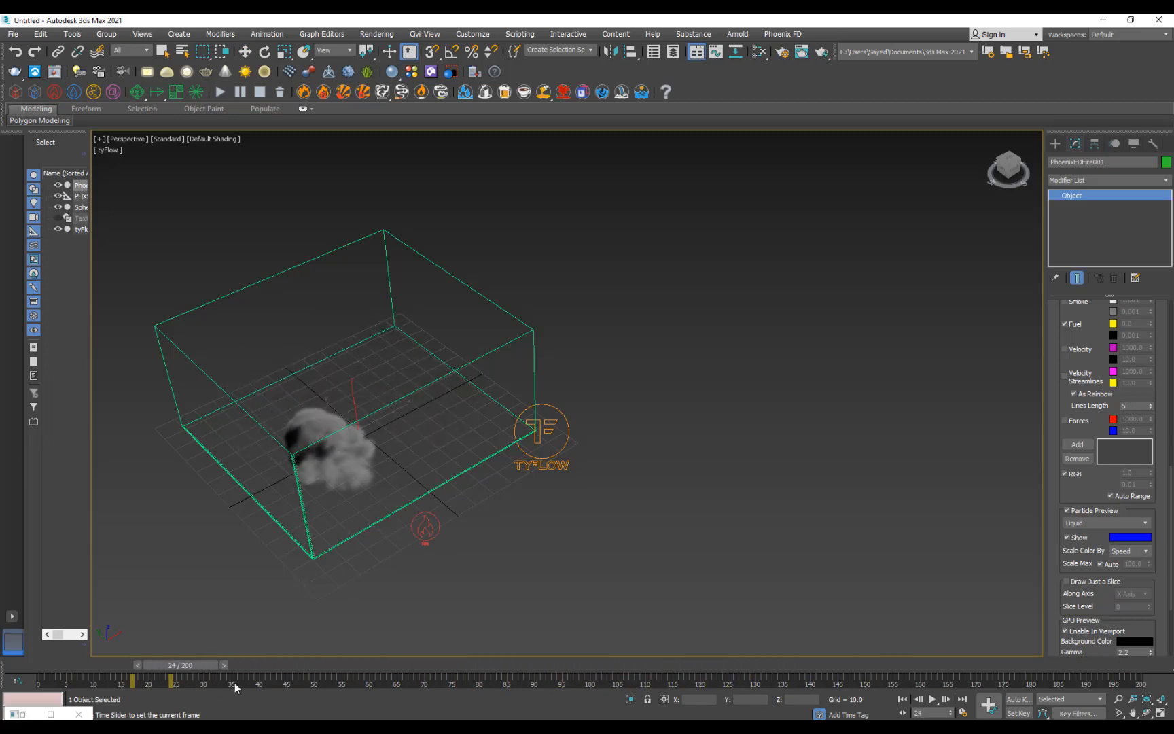
Turn off the simulator's GPU viewport preview, return to frame 2, and reopen the tyFlow editor with Event_001 switched back on
key("w")
left_click(1087, 634)
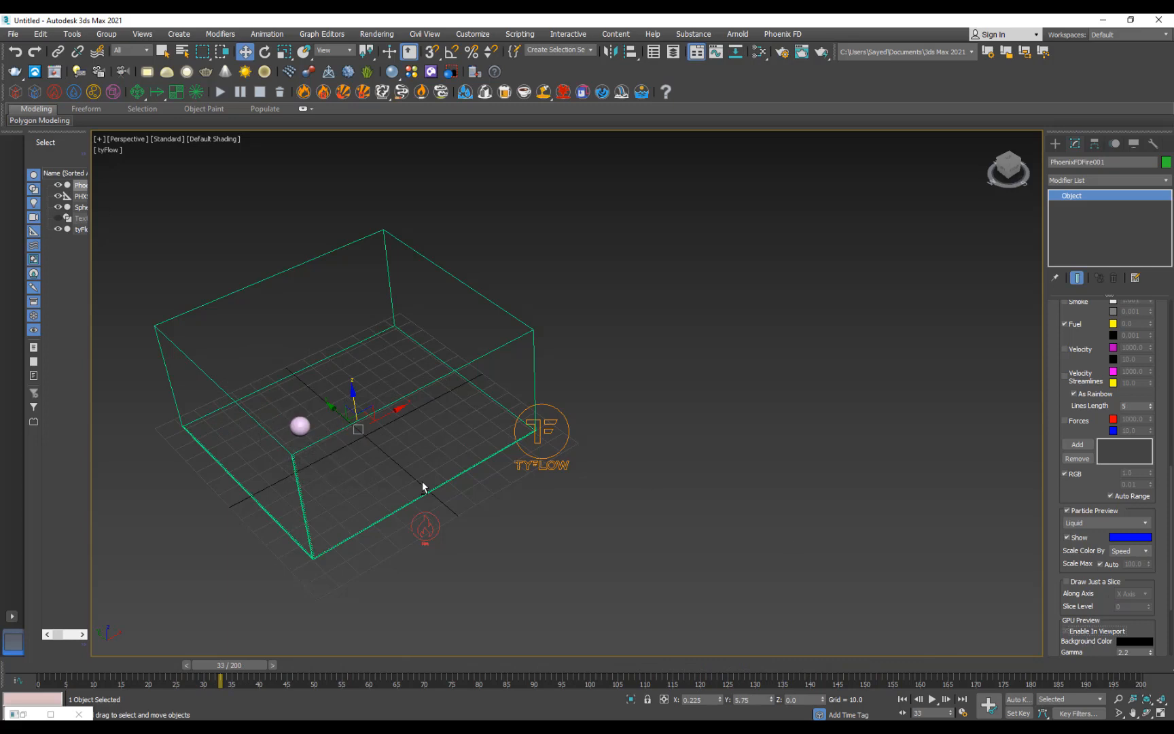
middle_click_drag(422, 486, 327, 511, "alt")
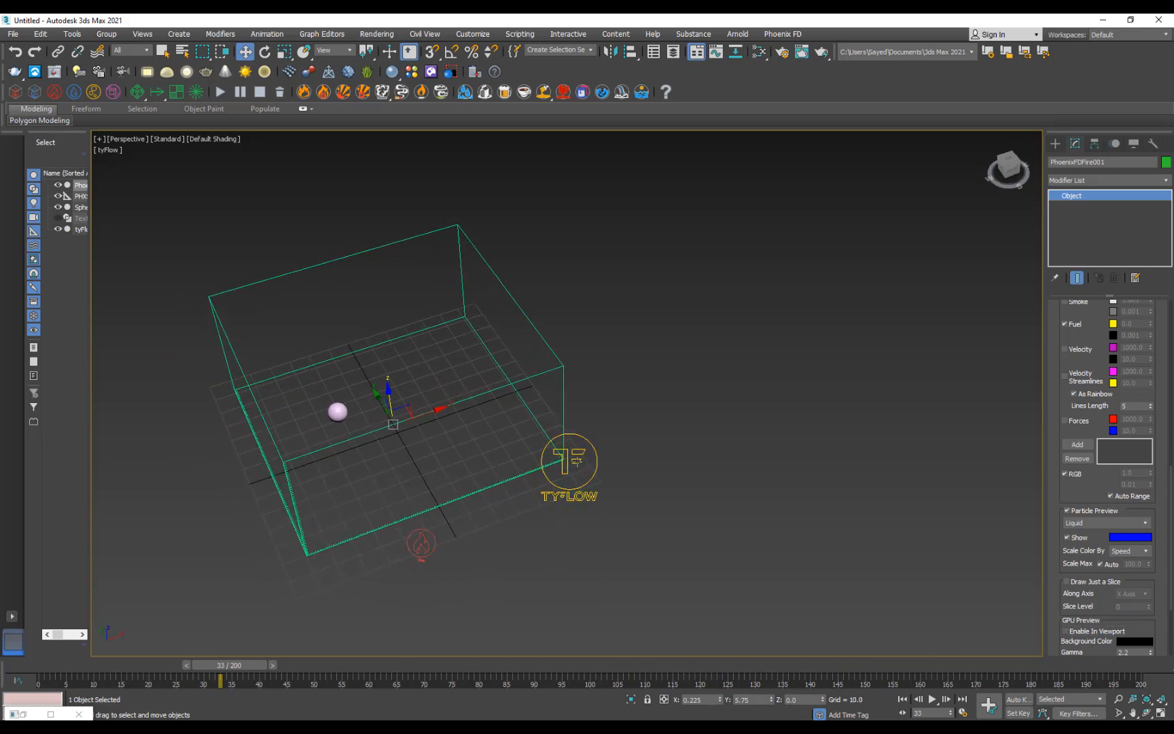
left_click_drag(127, 673, 58, 666)
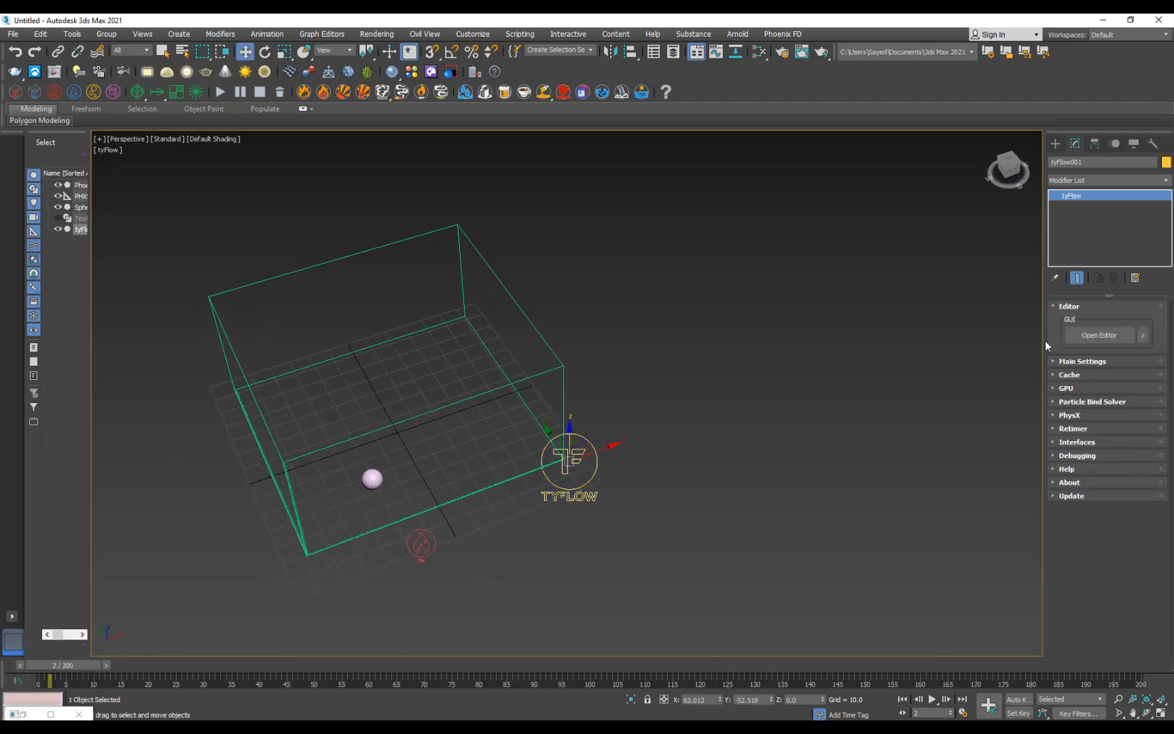
left_click(1102, 333)
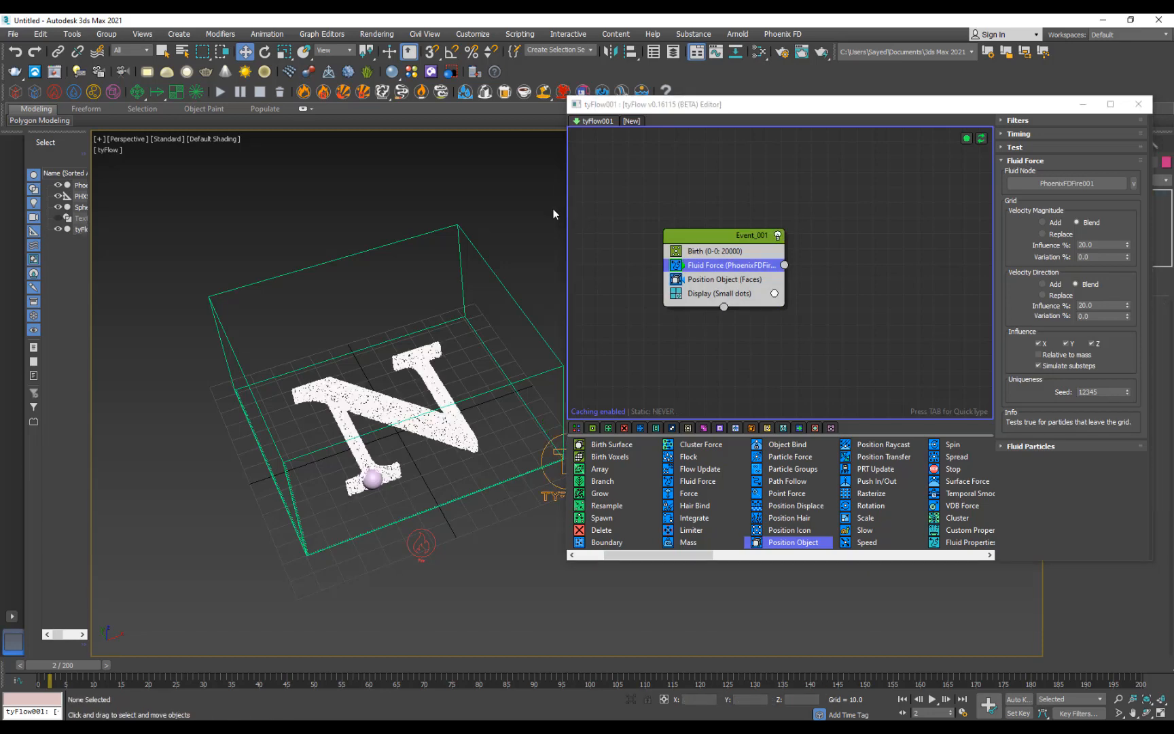
Play the particle animation to about frame 148 and scrub the early frames to examine how the letter breaks apart
key("slash")
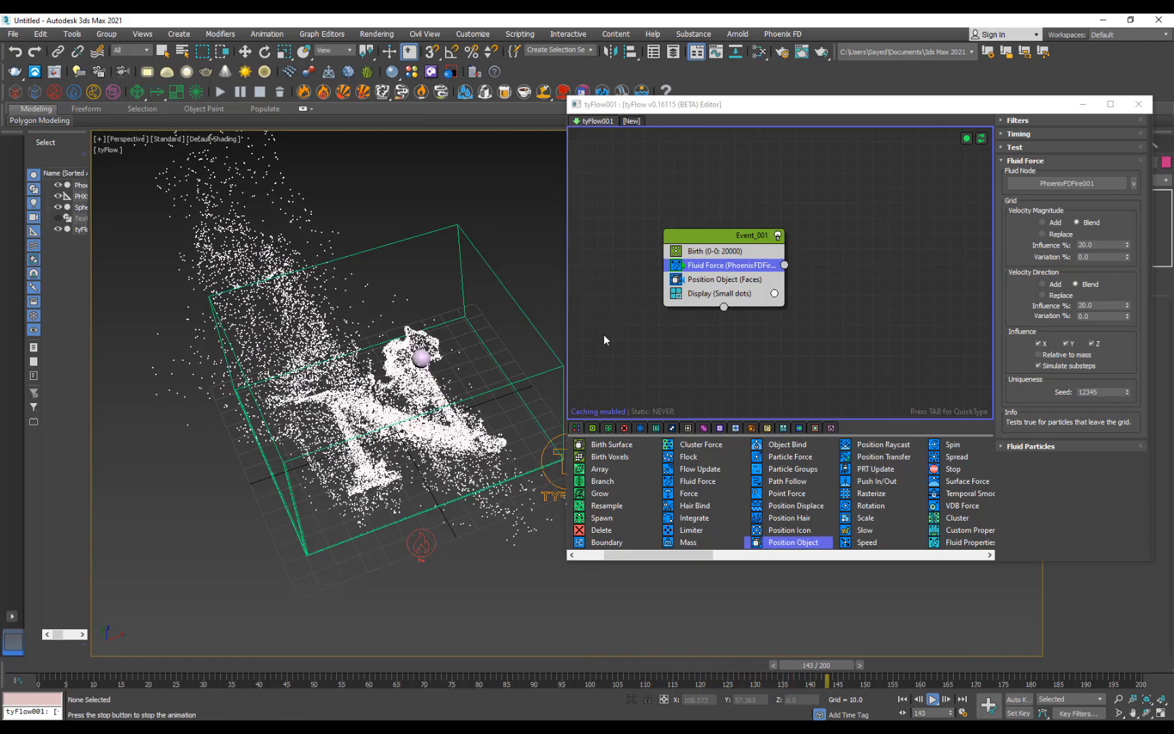
key("Escape")
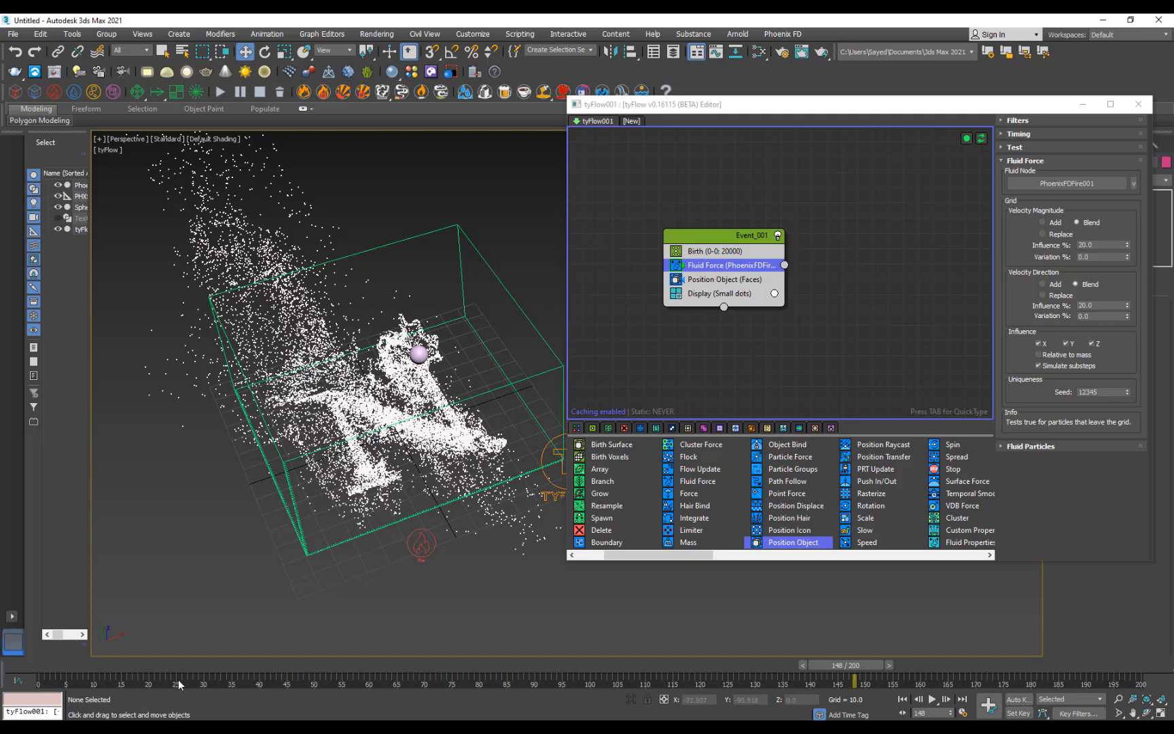
left_click_drag(176, 665, 294, 636)
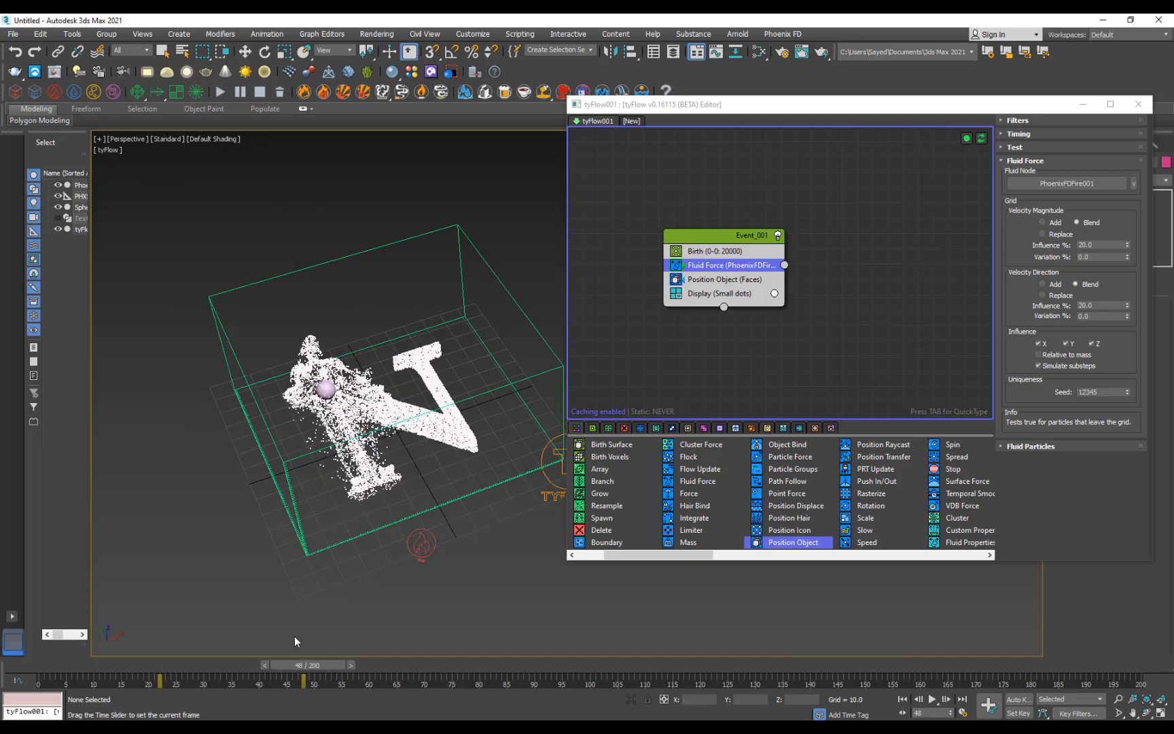
Extend the timeline's end to frame 302 and select all of the emitter sphere's keyframes
left_click(338, 406)
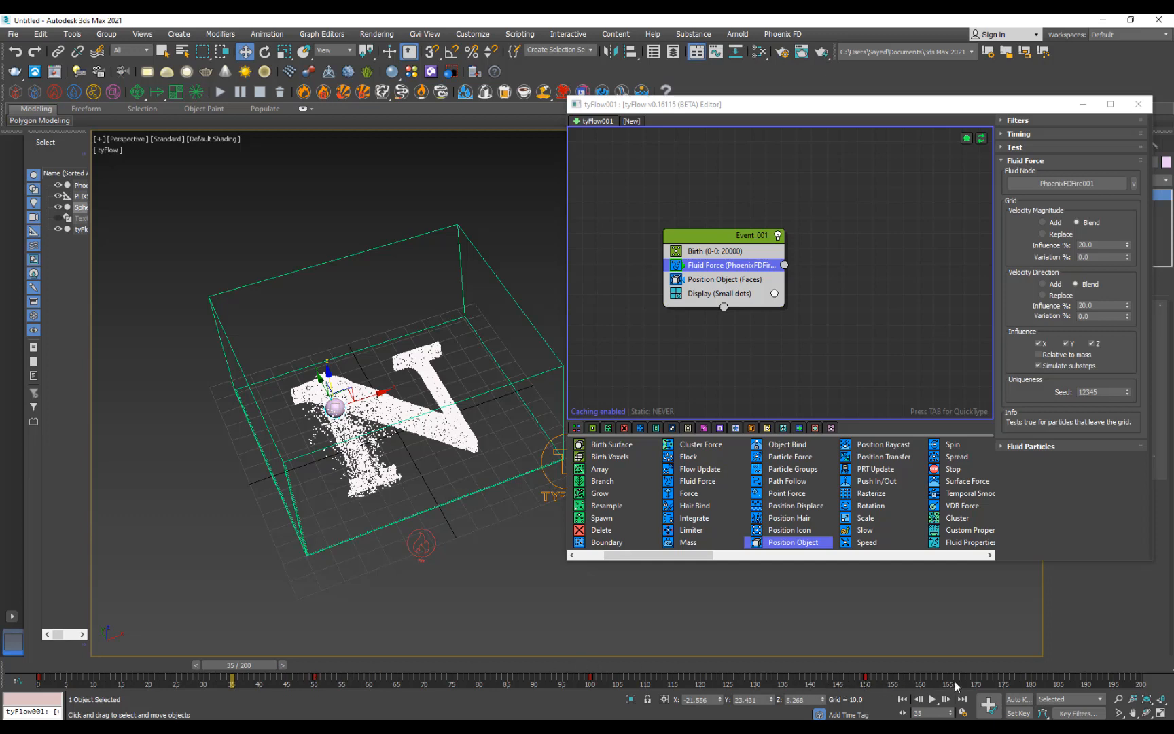
right_click_drag(954, 681, 394, 688, "ctrl+alt")
left_click_drag(603, 682, 31, 676)
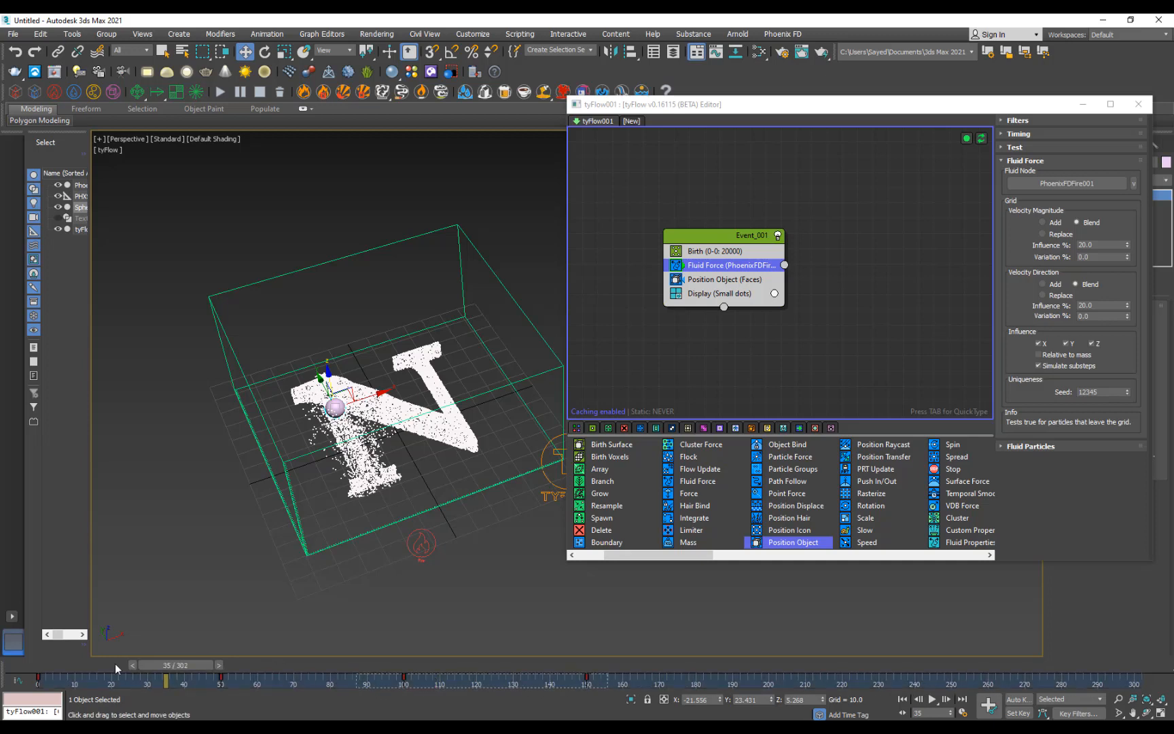
Show the key selection range on the track bar and stretch the sphere's keys to end at about frame 300
right_click(585, 679)
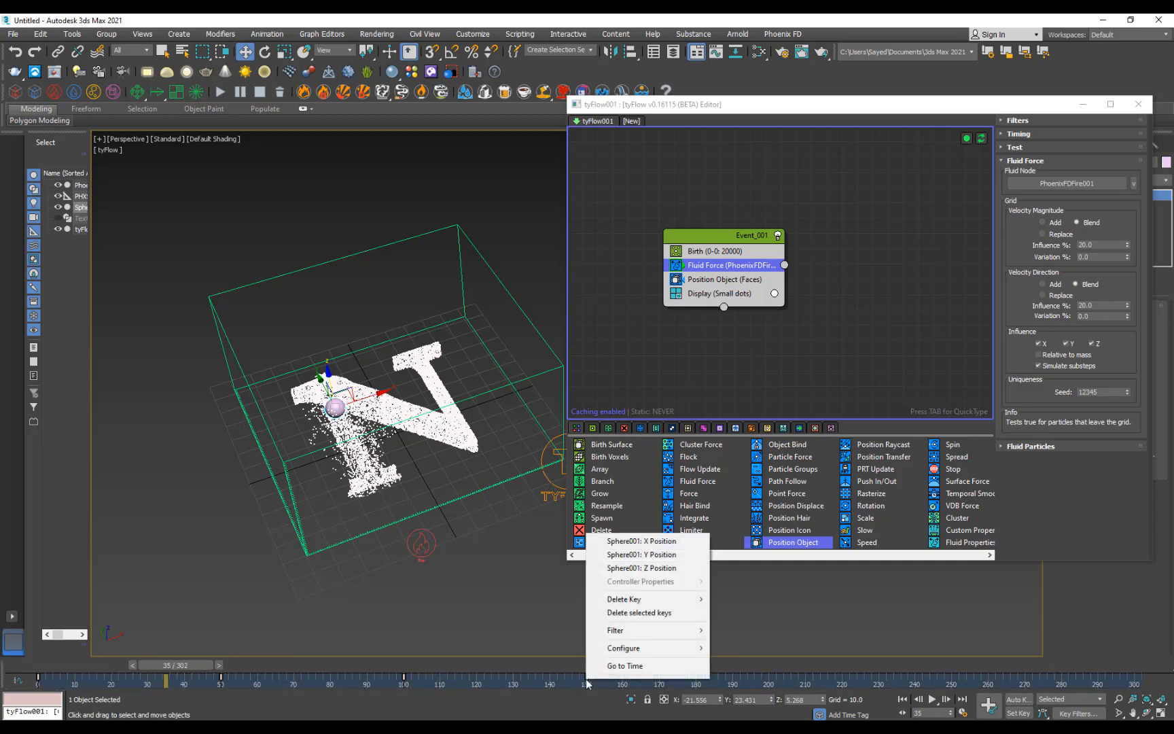
mouse_move(637, 650)
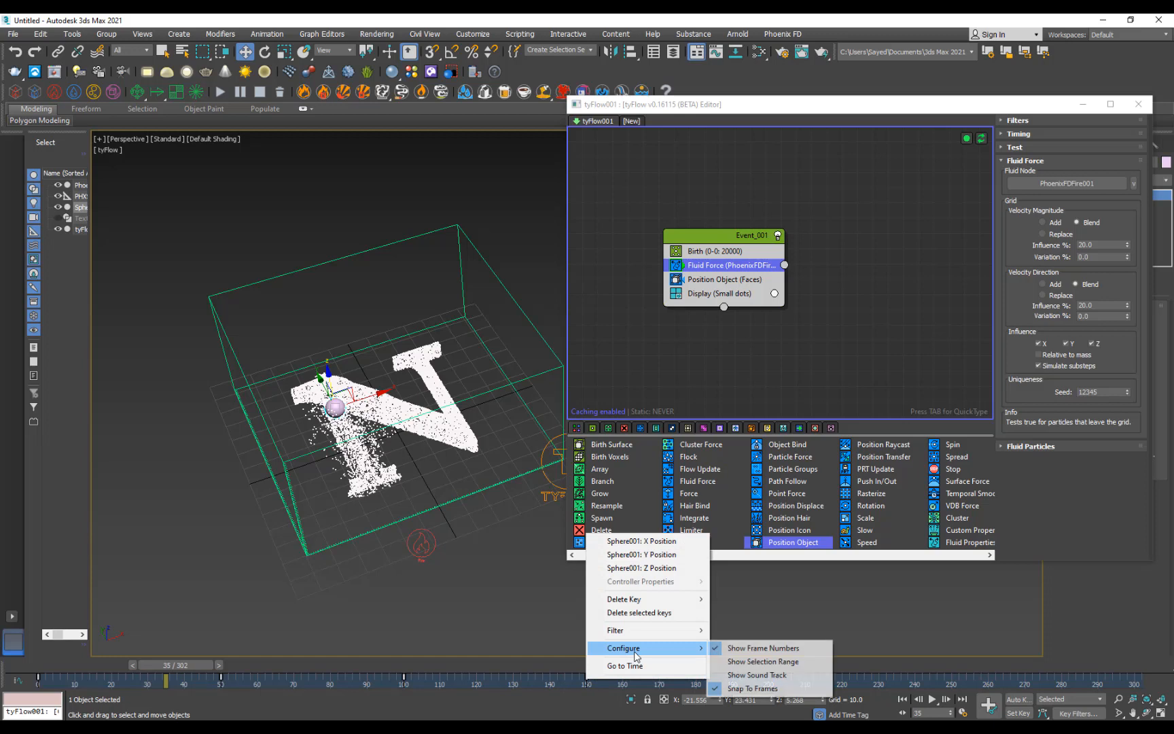
left_click(771, 662)
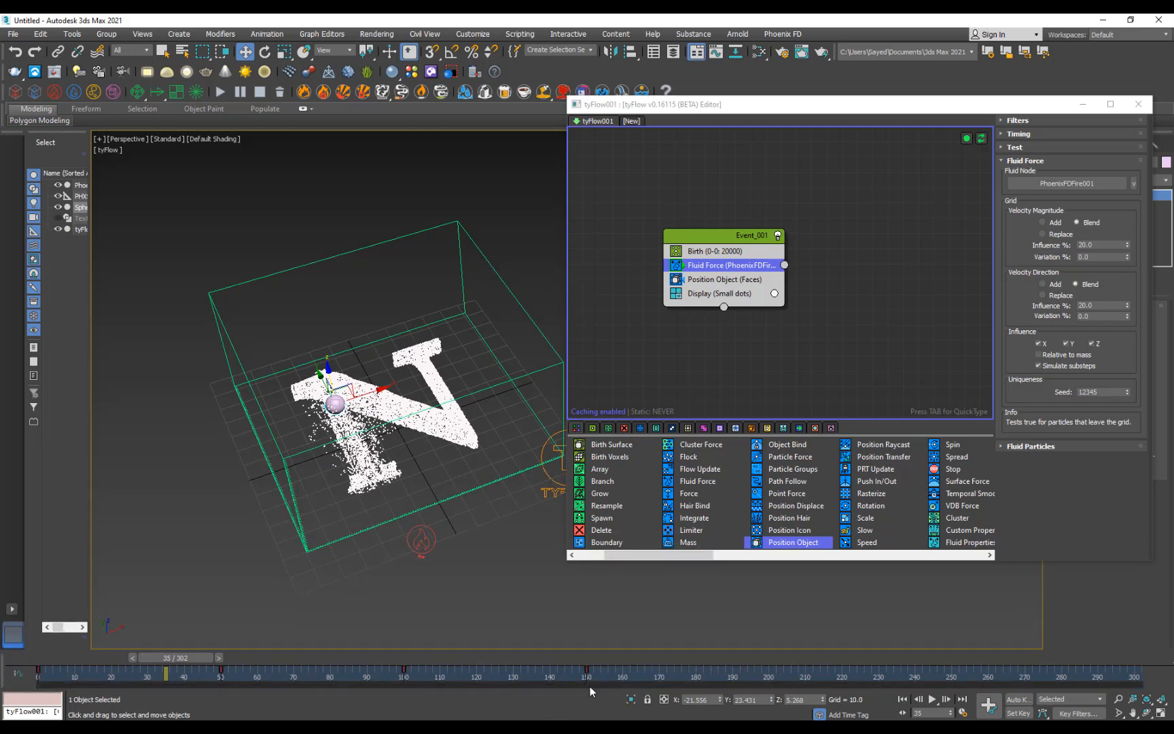
left_click_drag(598, 682, 29, 672)
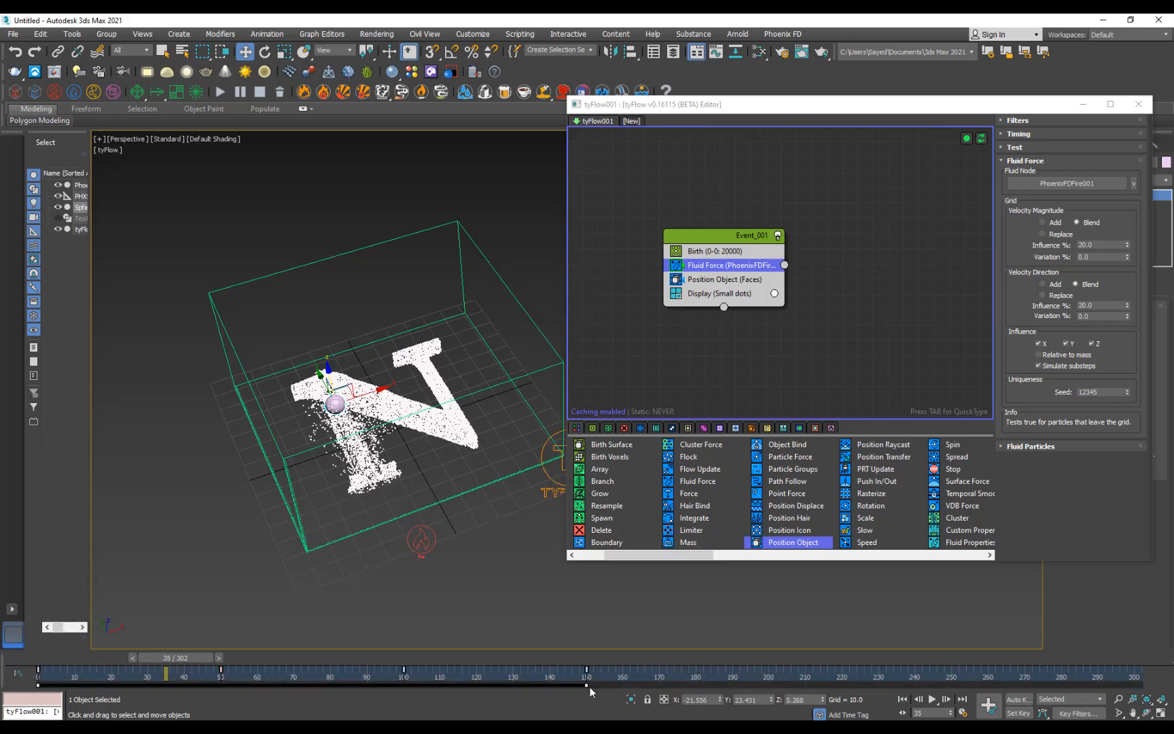
left_click_drag(592, 685, 1137, 674)
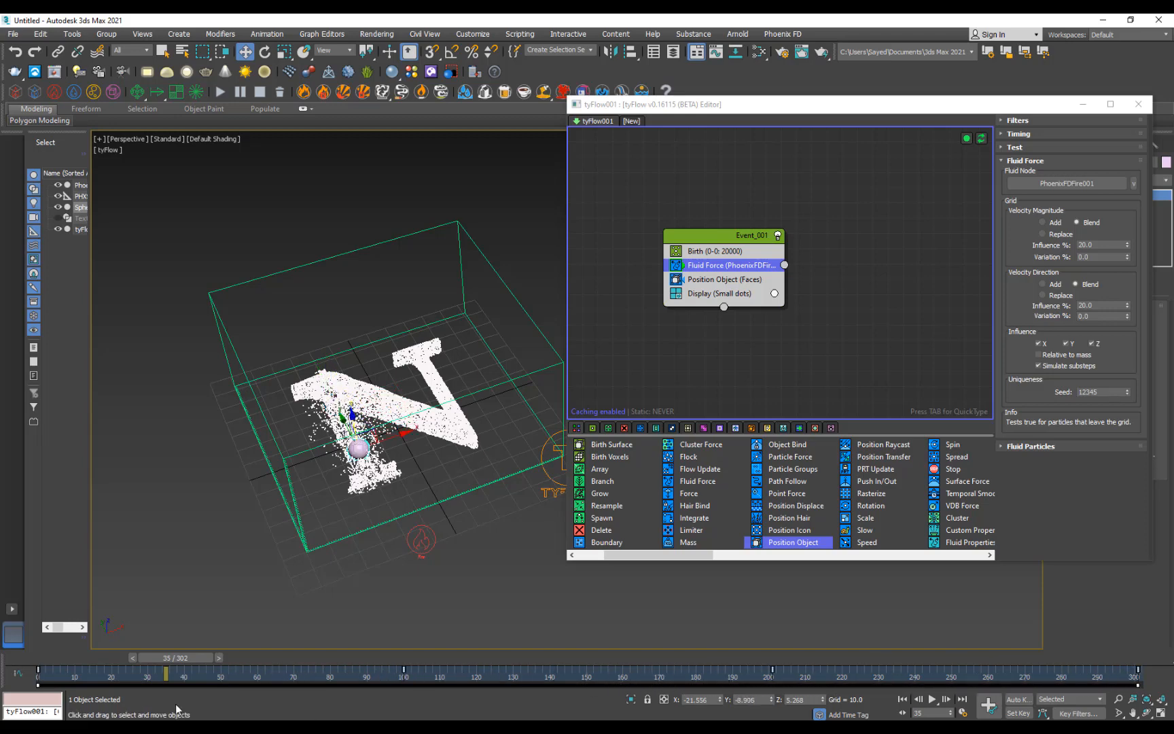
left_click_drag(73, 662, 301, 671)
key("w")
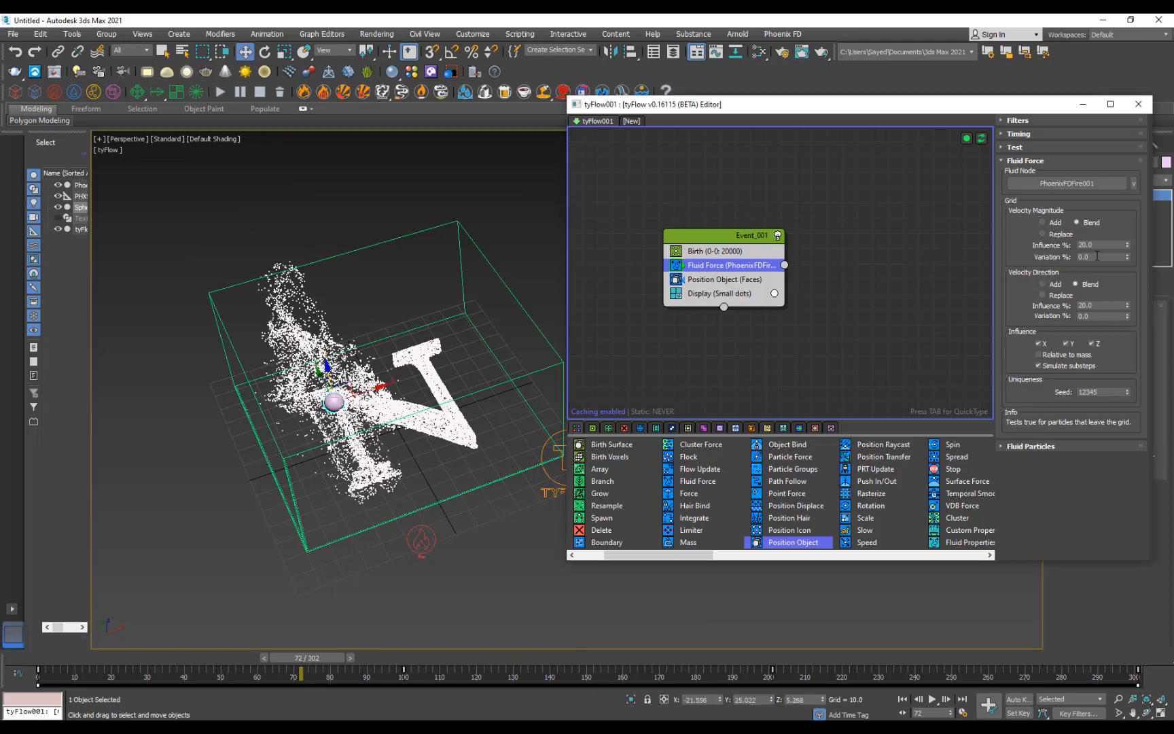
Set the Fluid Force velocity magnitude mode to Replace and scrub to frame 110 to check the particles
left_click(1064, 235)
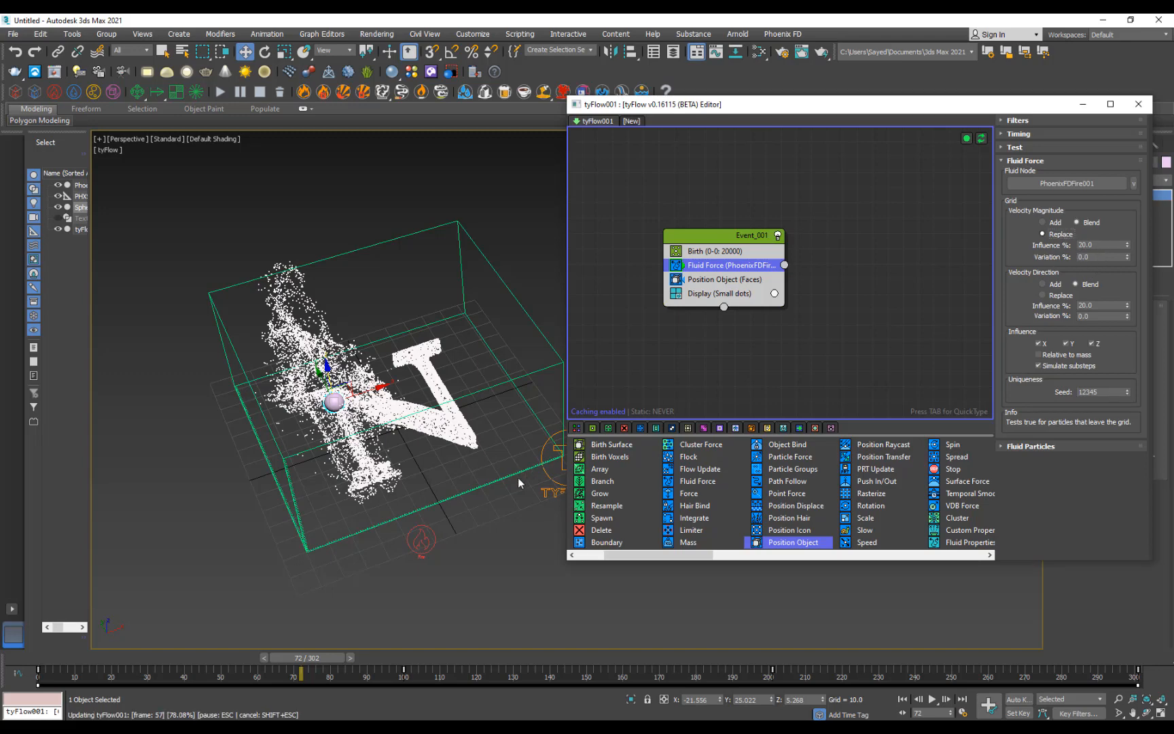
left_click_drag(194, 660, 440, 667)
key("w")
Try a velocity magnitude influence of 550% on the Fluid Force operator
left_click_drag(1097, 244, 1043, 244)
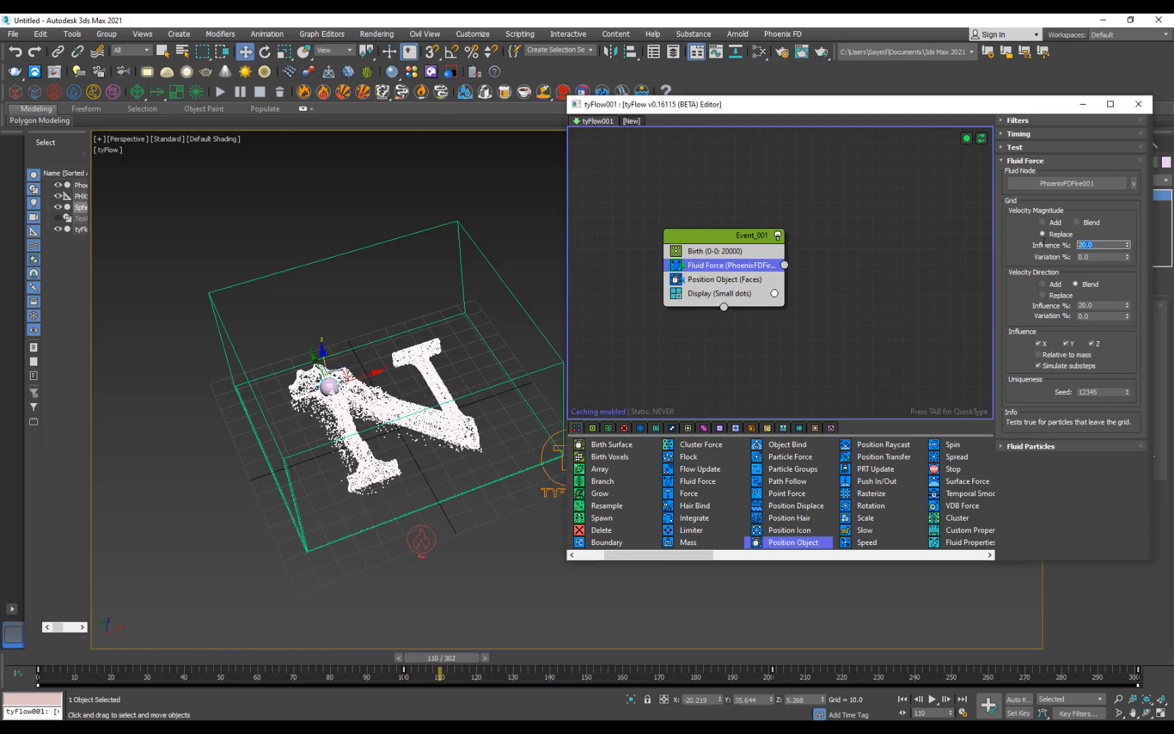
type("550")
key("Return")
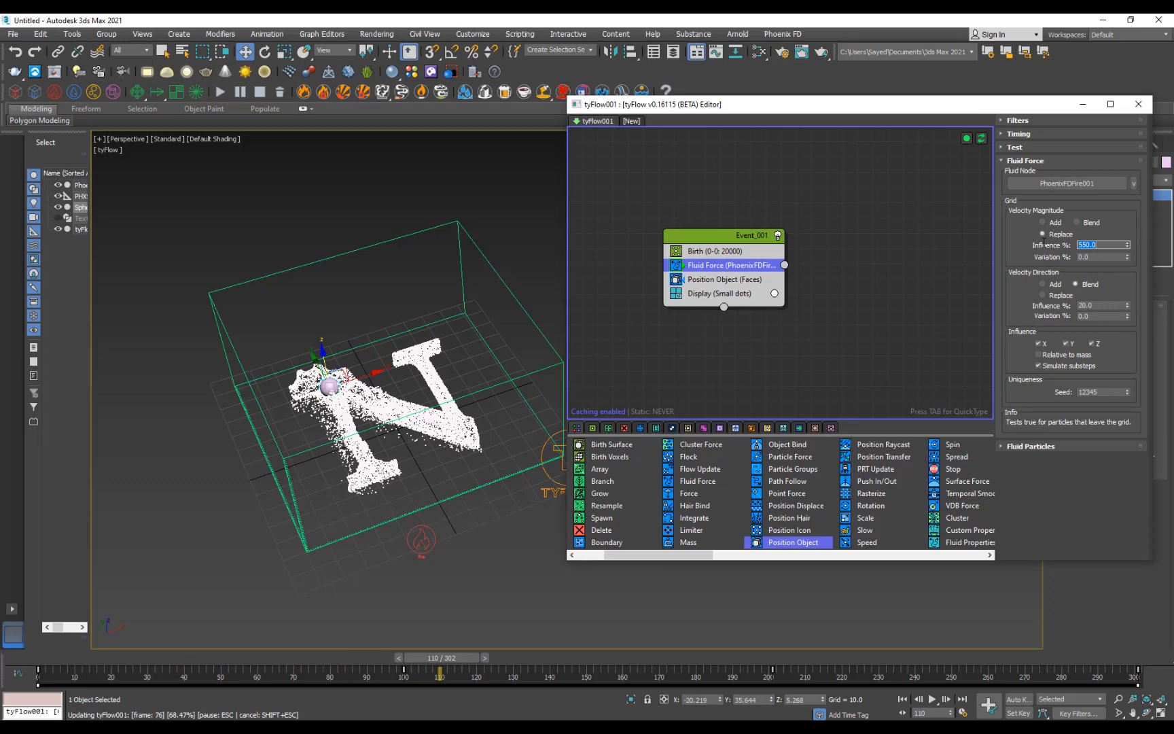
Set the Fluid Force velocity magnitude influence to 50%
type("5")
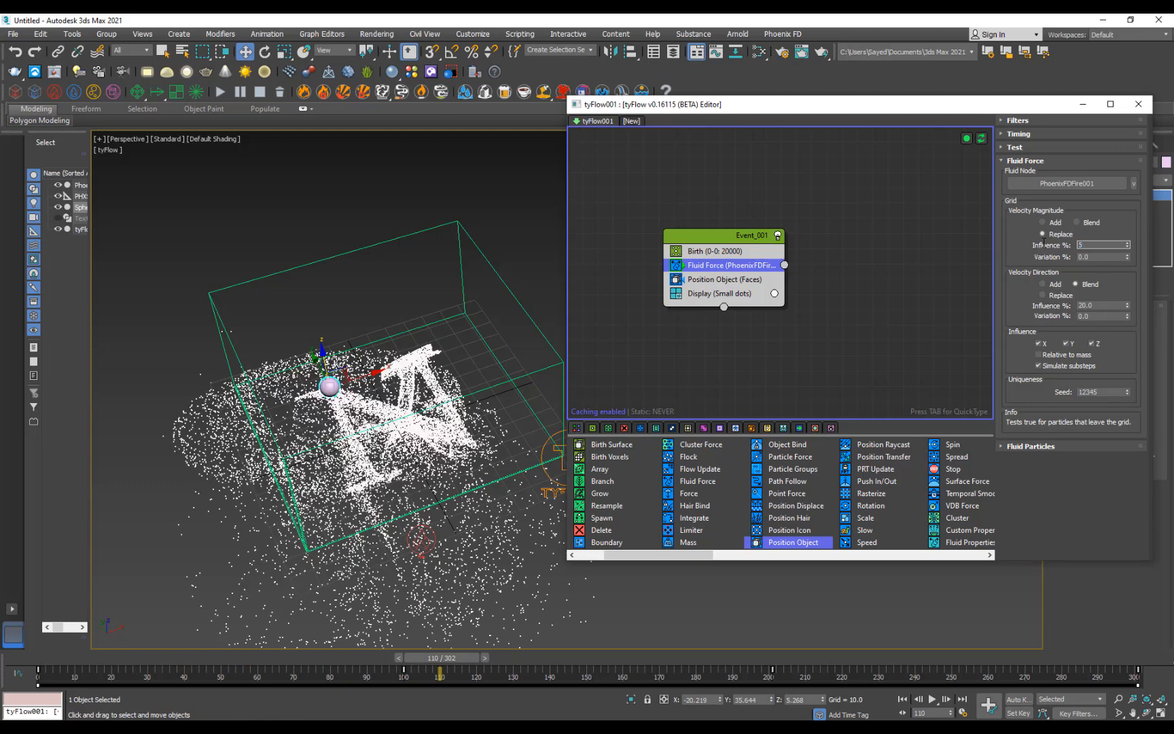
type("0")
key("Return")
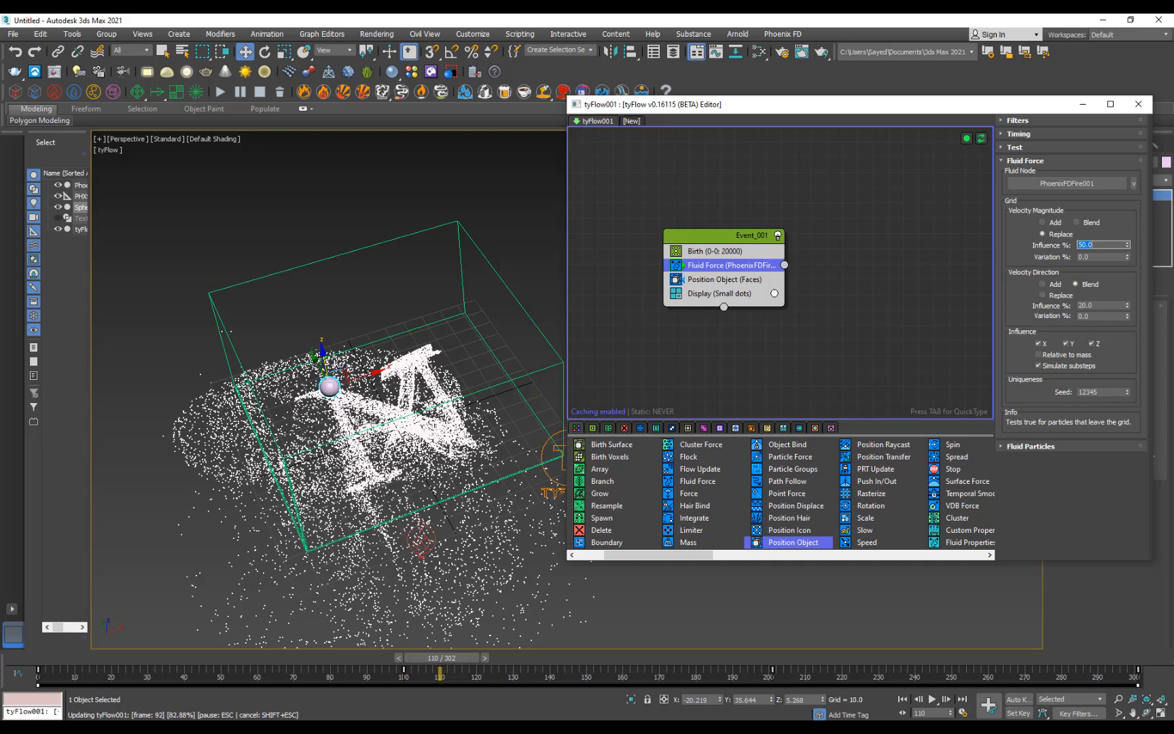
Rewind and play the particle animation to about frame 154 to check the slower disintegration
left_click_drag(441, 658, 193, 625)
key("slash")
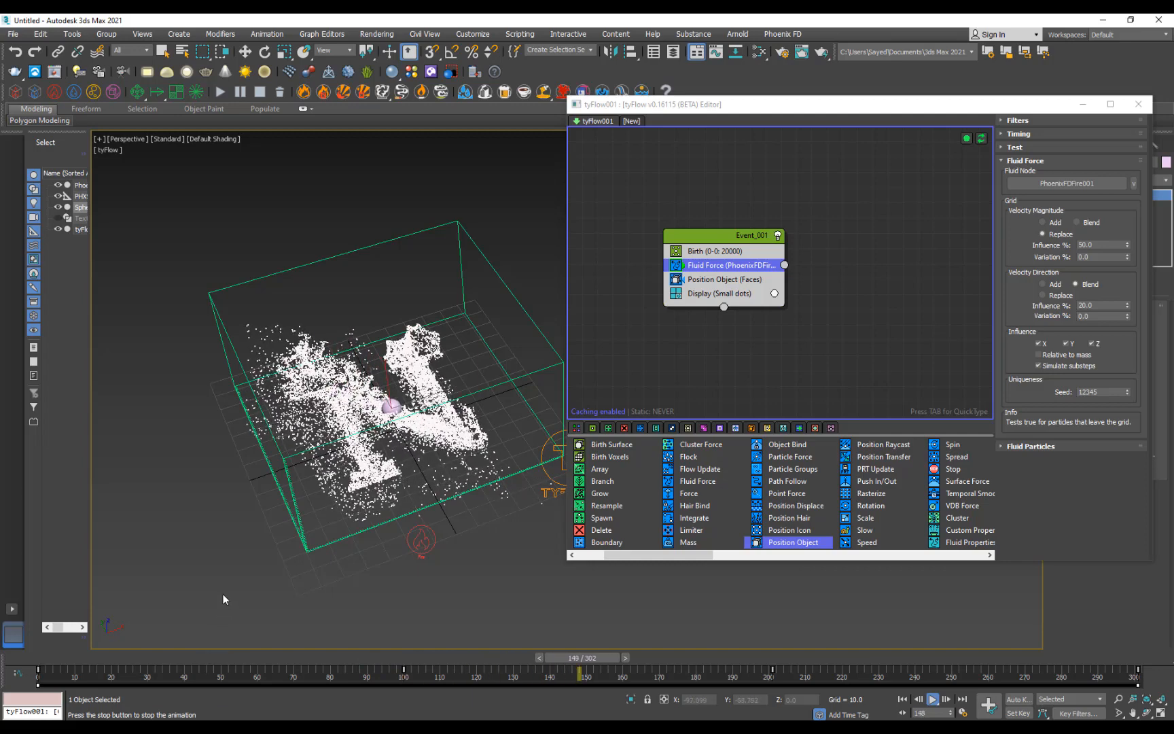
key("w")
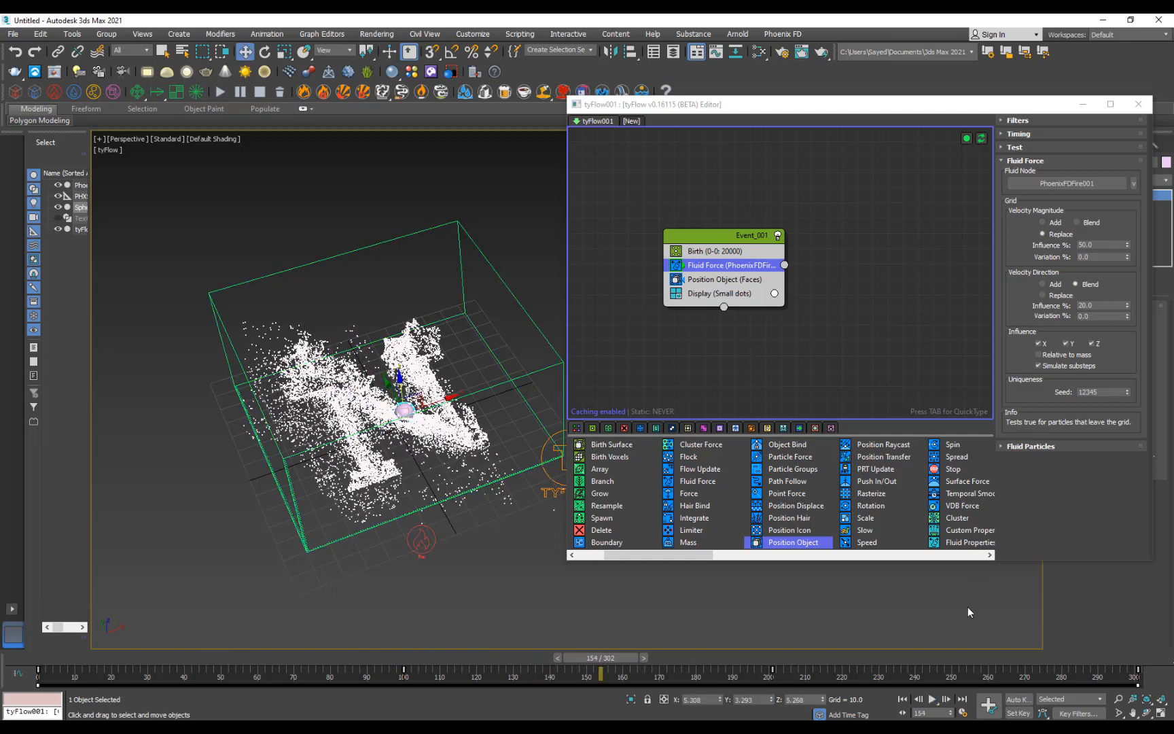
Hide the emitter sphere and scrub to frame 83 to inspect the particle letter up close
right_click(404, 413)
left_click(403, 421)
middle_click_drag(390, 444, 383, 441, "alt")
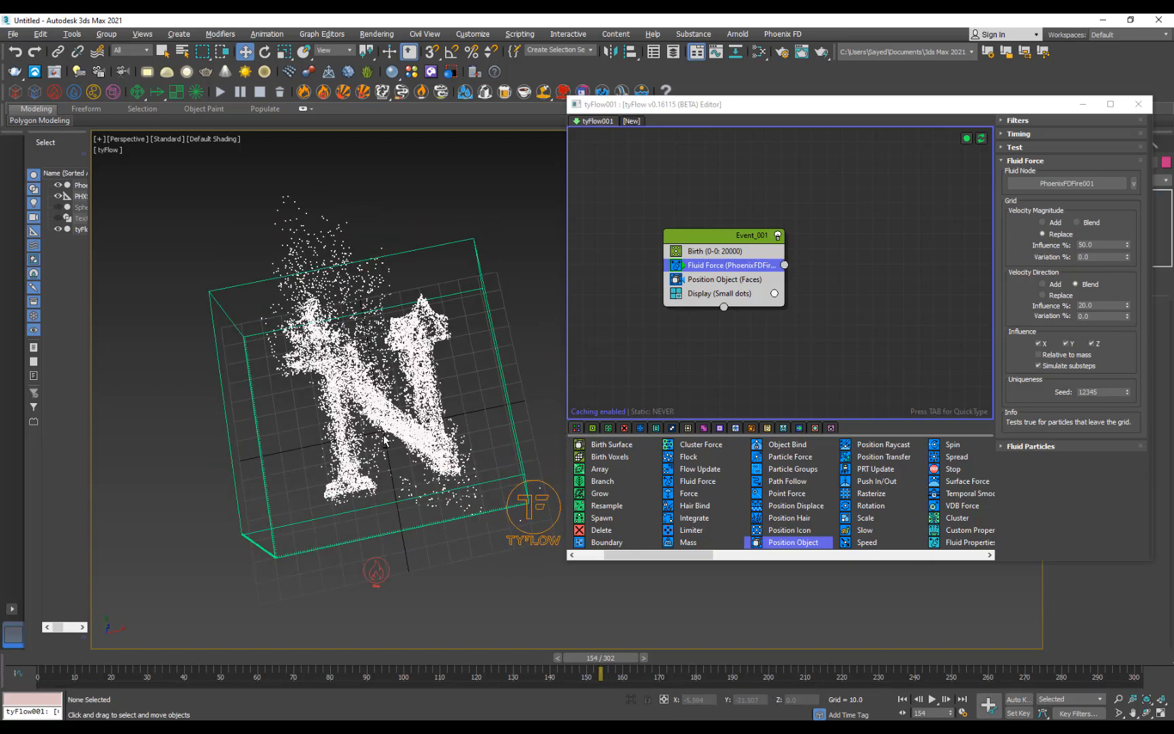
scroll(386, 368, "up", 4)
middle_click_drag(386, 368, 338, 519, "alt")
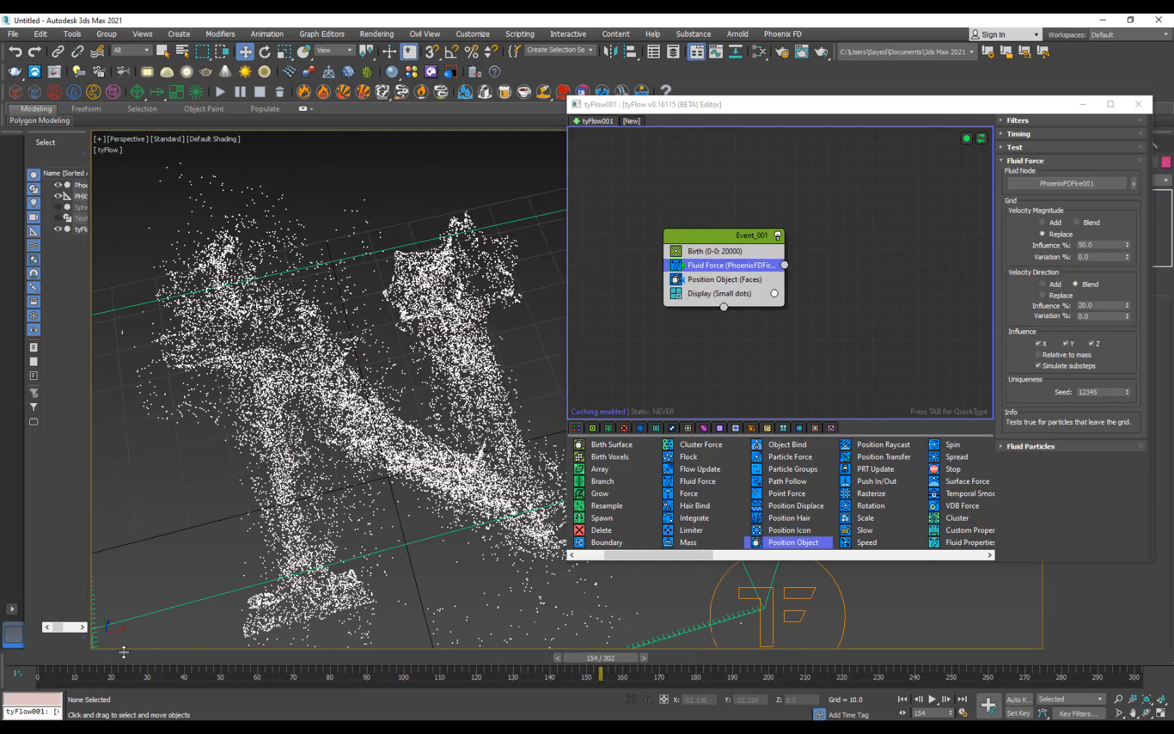
left_click_drag(123, 652, 318, 629)
Set the Fluid Force velocity magnitude variation to 20%
left_click(1119, 257)
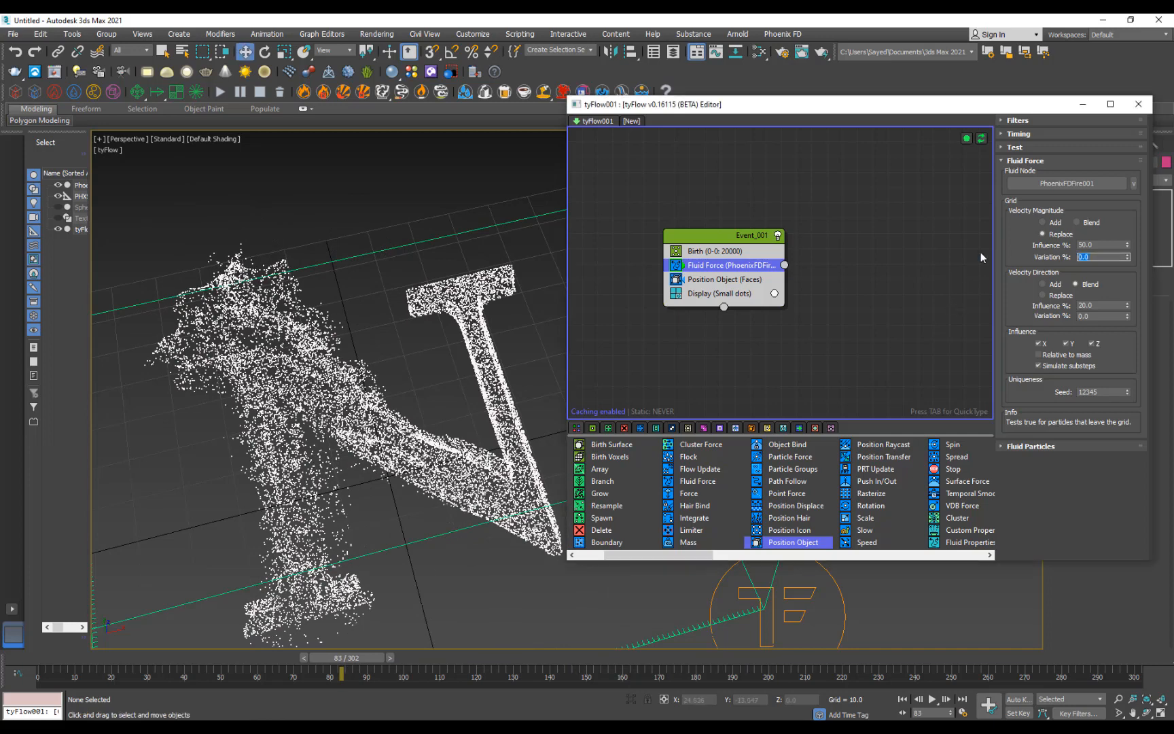
type("20")
key("Return")
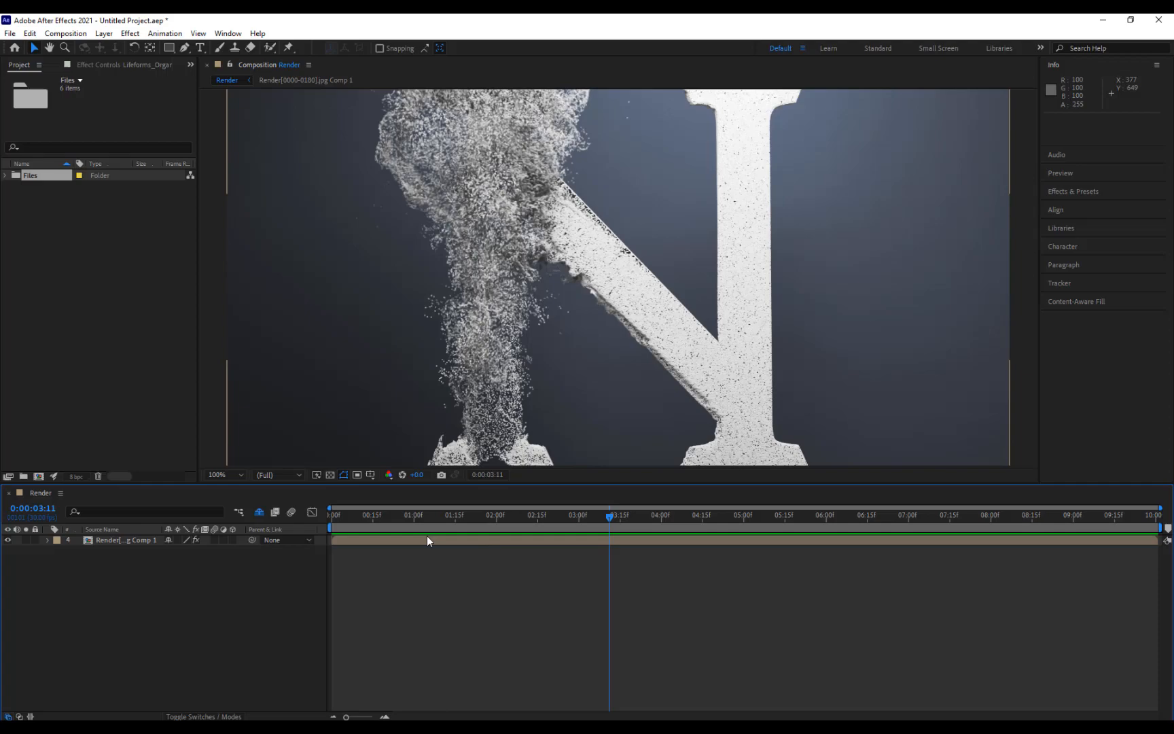
Switch to After Effects and scrub through the Render composition to compare with the reference disintegration
left_click(389, 526)
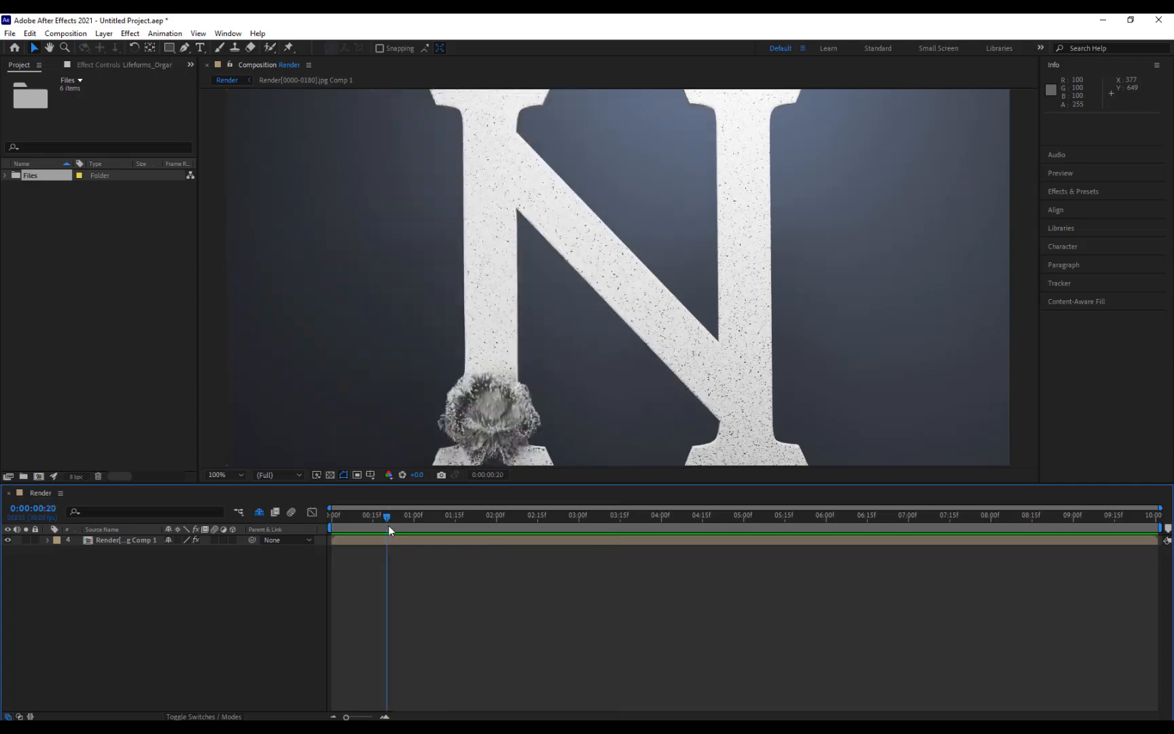
left_click(427, 526)
left_click_drag(441, 525, 782, 503)
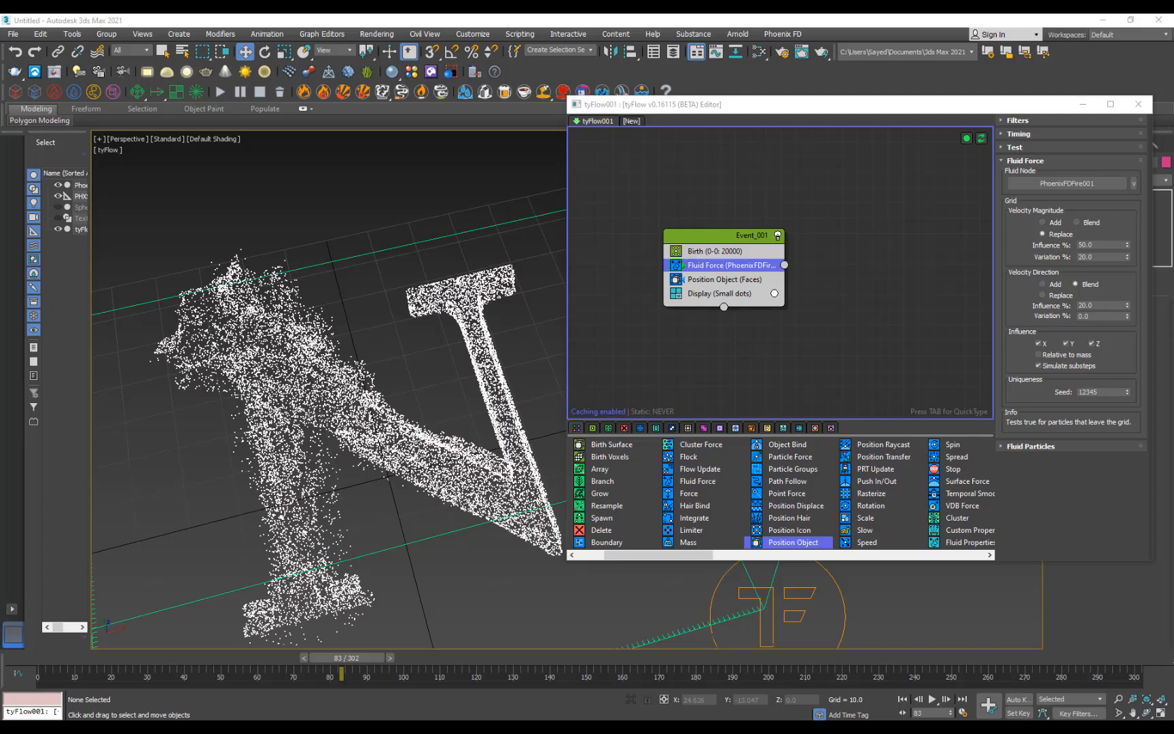
Play and scrub the particle animation from a lower viewing angle, returning to frame 57
middle_click_drag(276, 593, 288, 511, "alt")
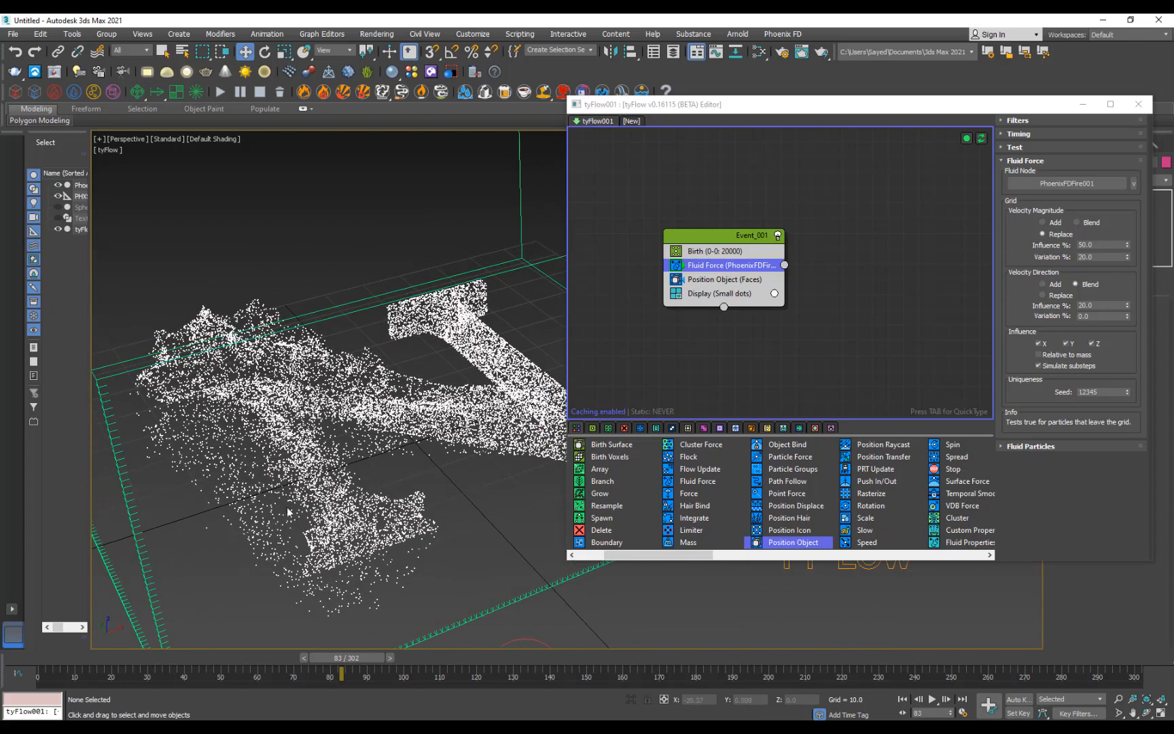
left_click_drag(145, 657, 500, 659)
key("/")
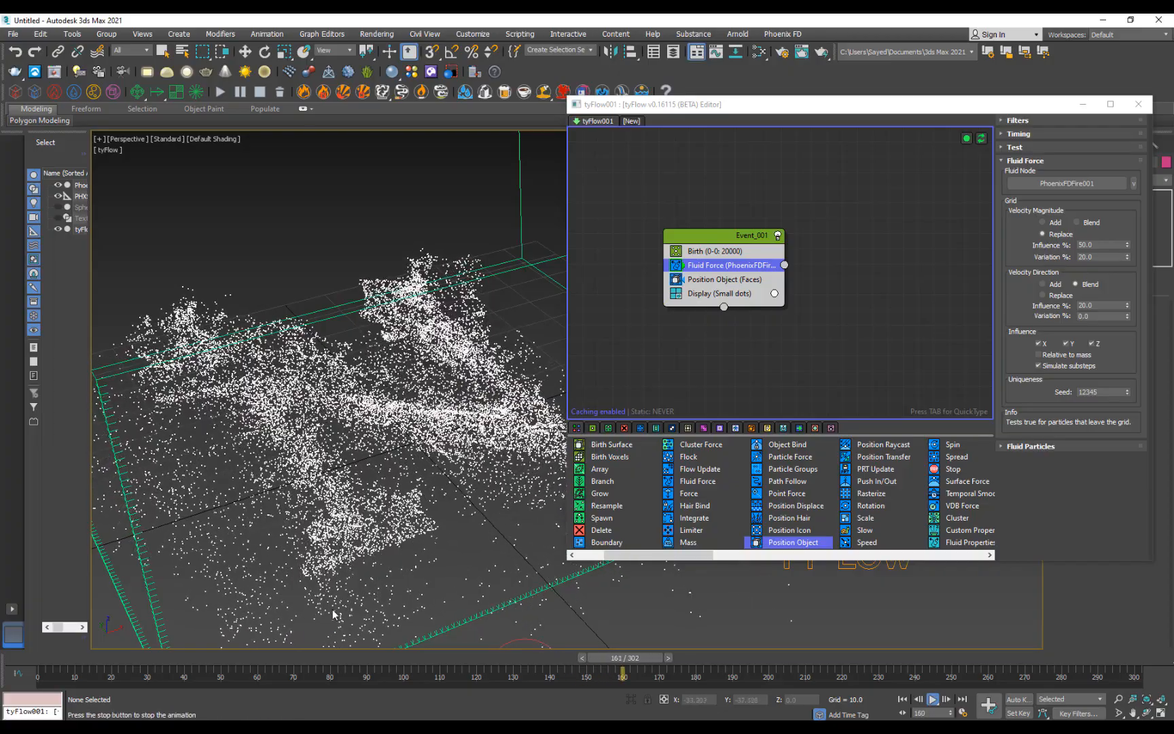
left_click(136, 664)
left_click_drag(136, 665, 260, 653)
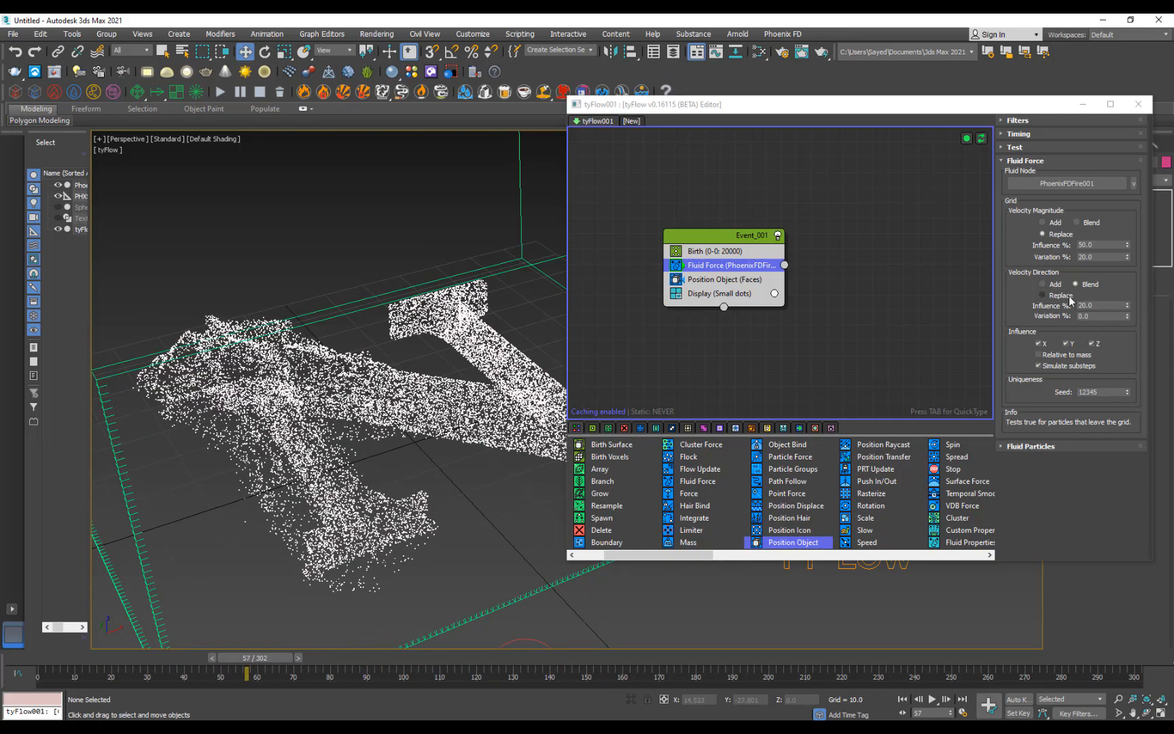
Try Replace as the Fluid Force velocity direction mode, preview the animation, and restore Blend
left_click(1068, 297)
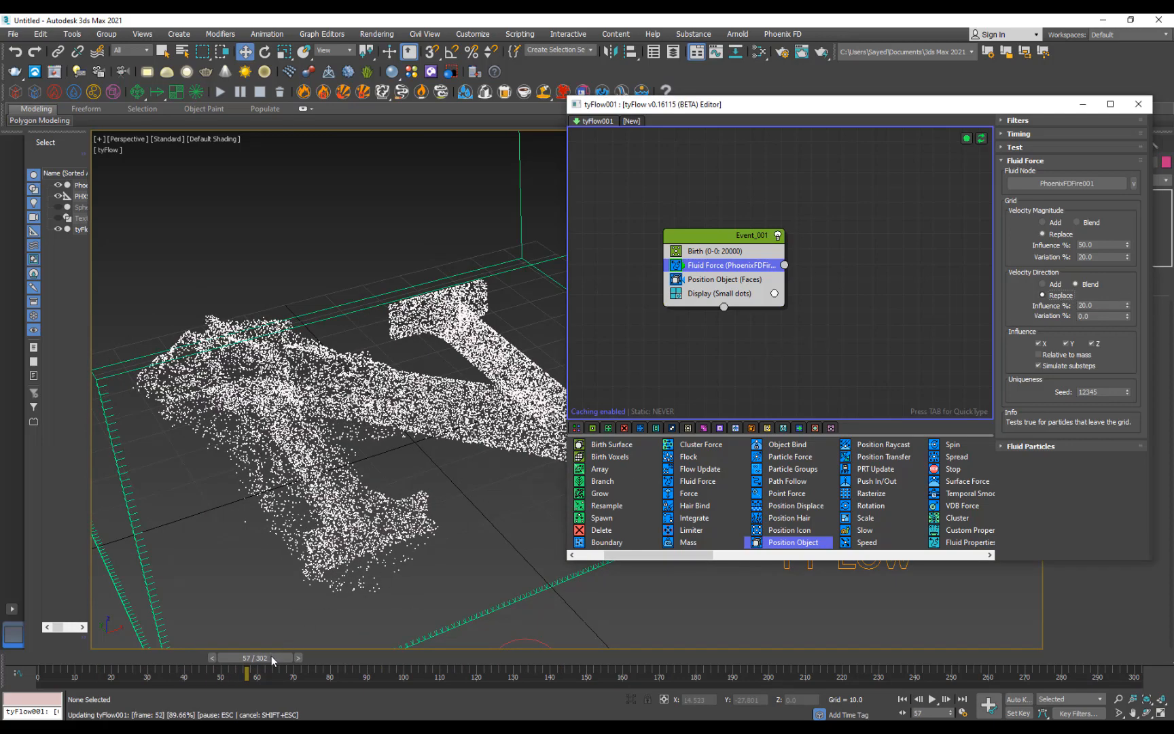
left_click_drag(256, 661, 406, 654)
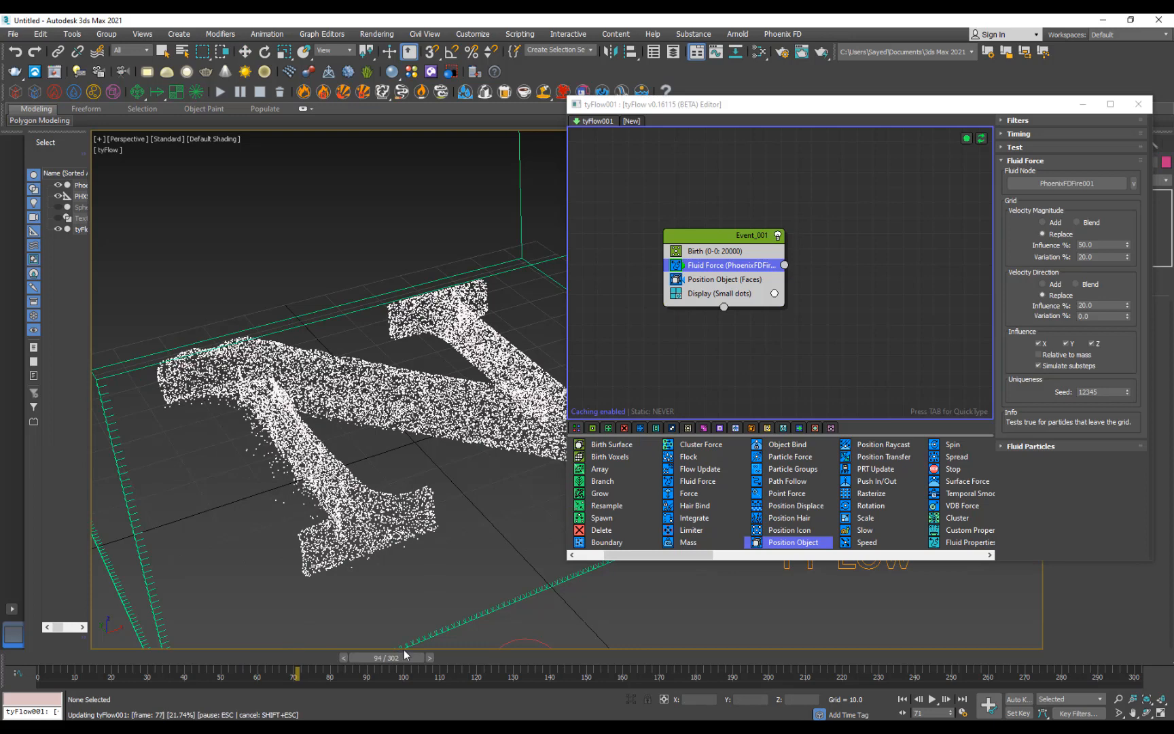
key("slash")
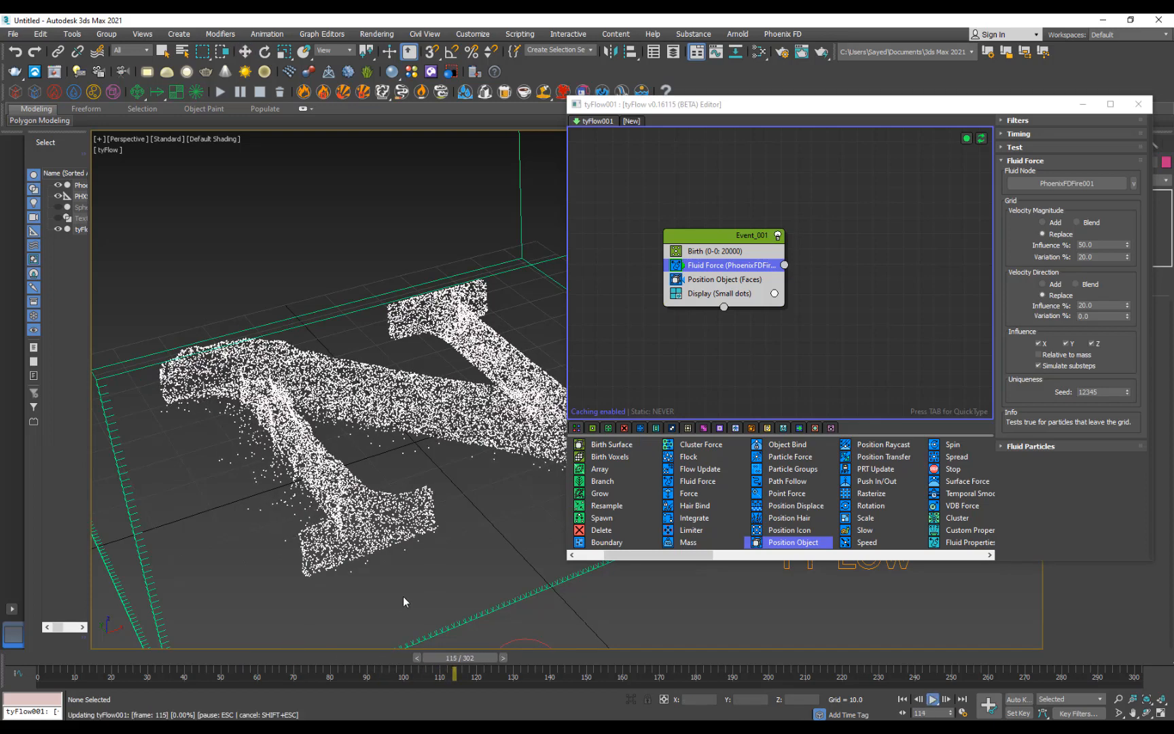
key("w")
left_click(1076, 284)
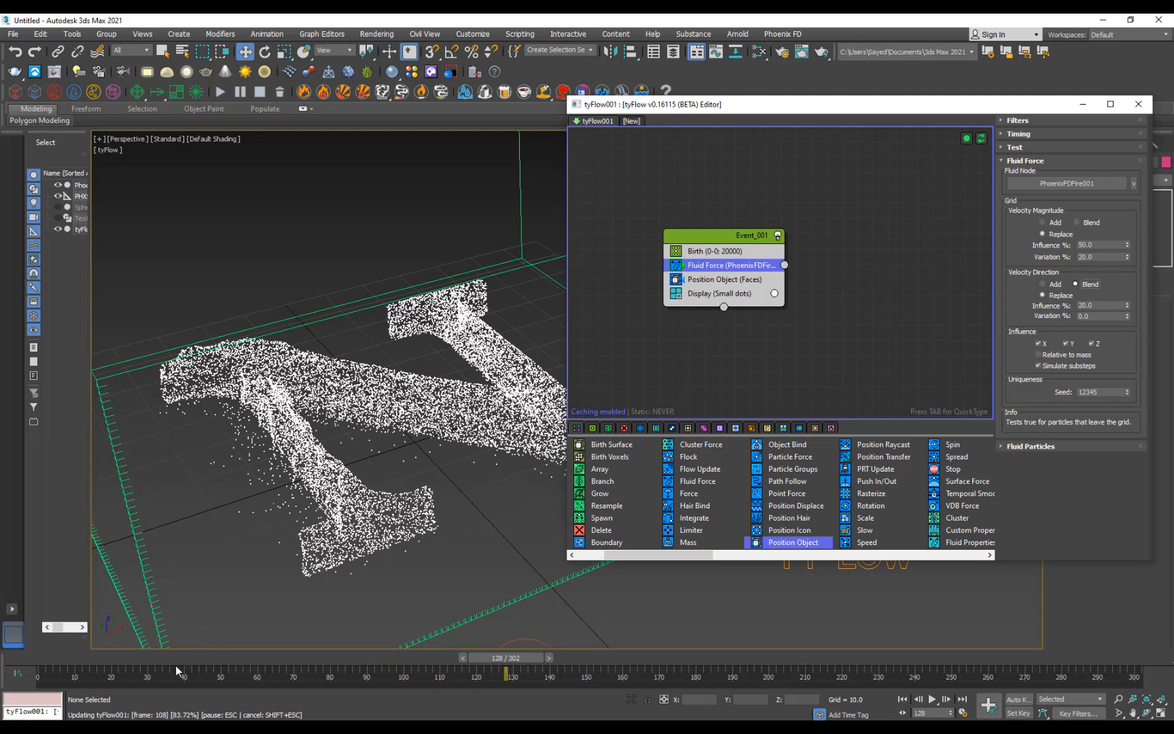
Go to frame 17 and add a Shape operator to Event_001
left_click_drag(154, 660, 112, 657)
middle_click_drag(396, 406, 381, 411, "alt")
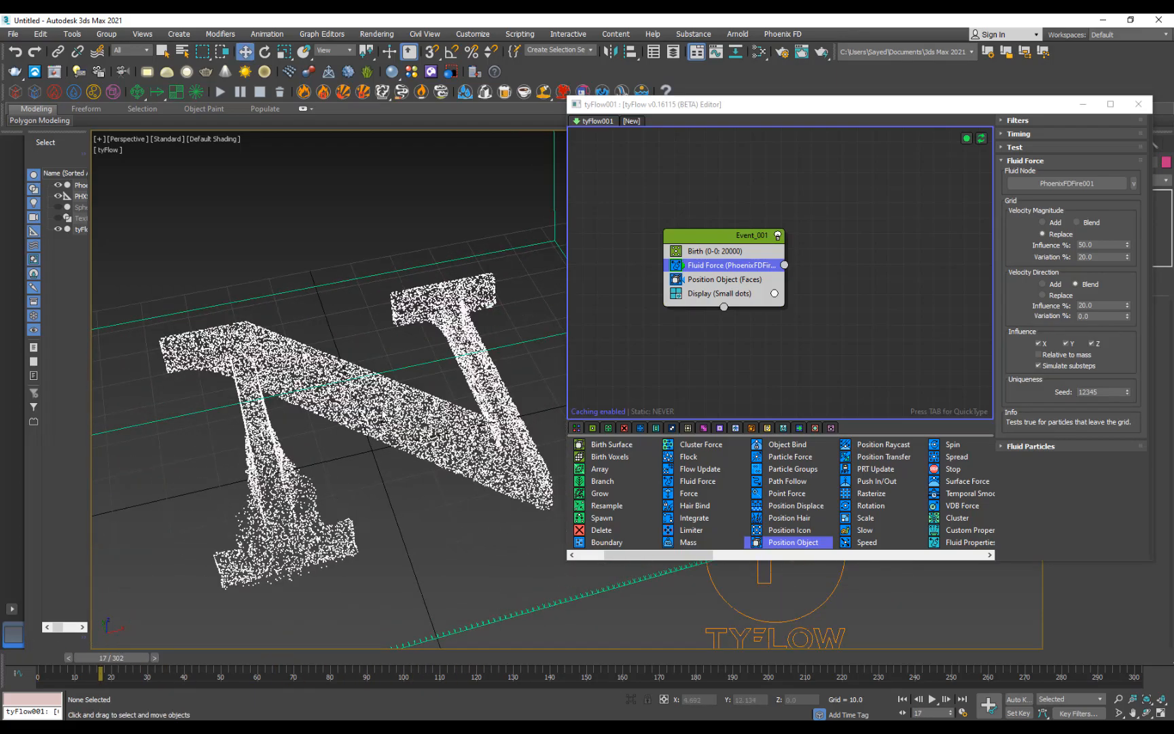
left_click(789, 314)
left_click(723, 236)
key("Tab")
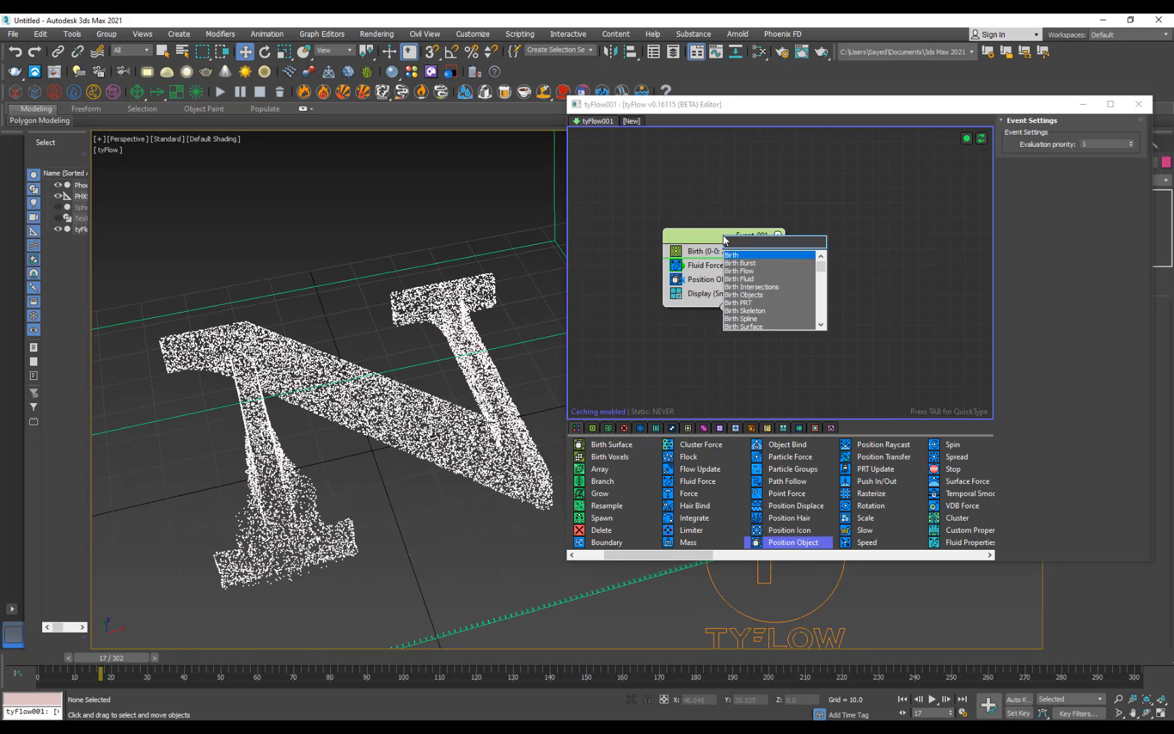
type("shape")
key("Return")
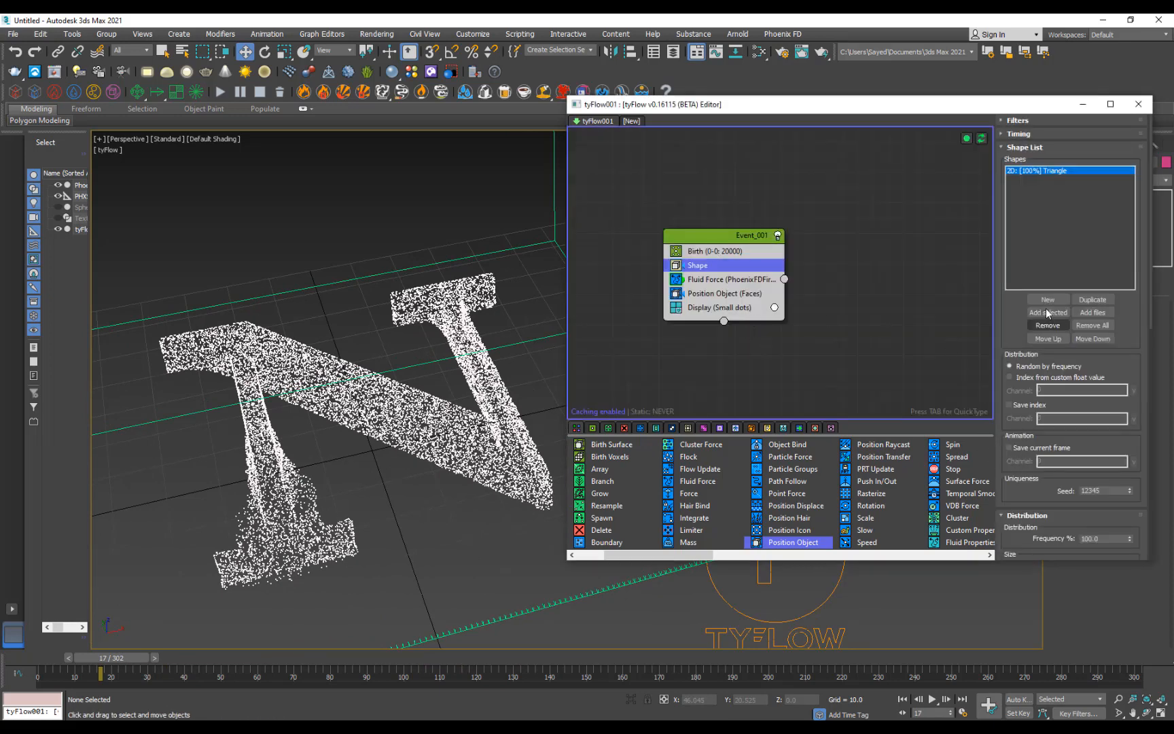
Set the Shape operator's mesh to the 3D Geosphere (LowRes) type
scroll(1061, 381, "down", 5)
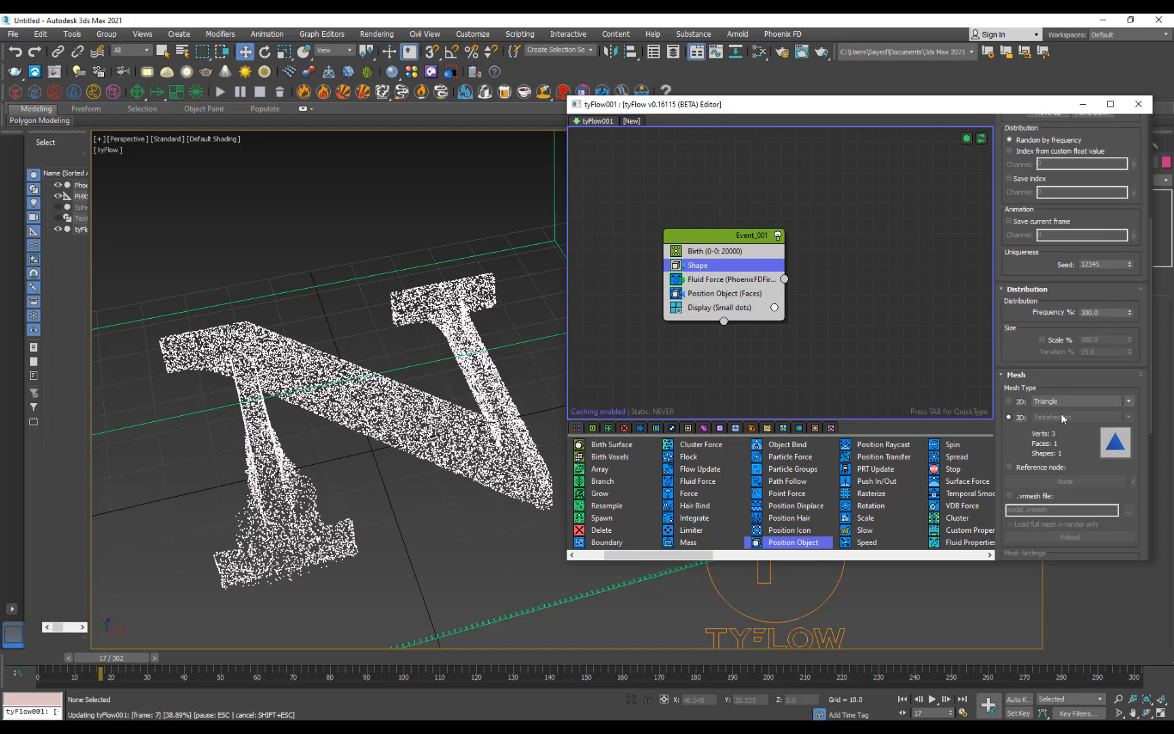
left_click(1064, 419)
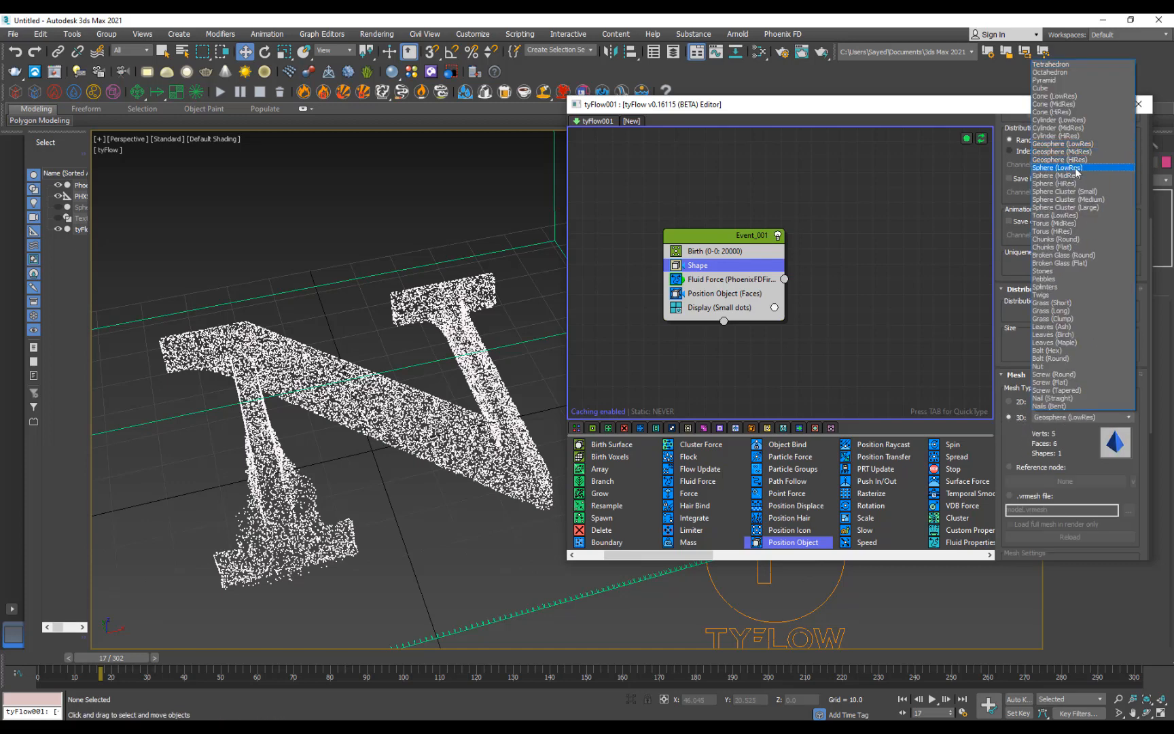
left_click(1079, 148)
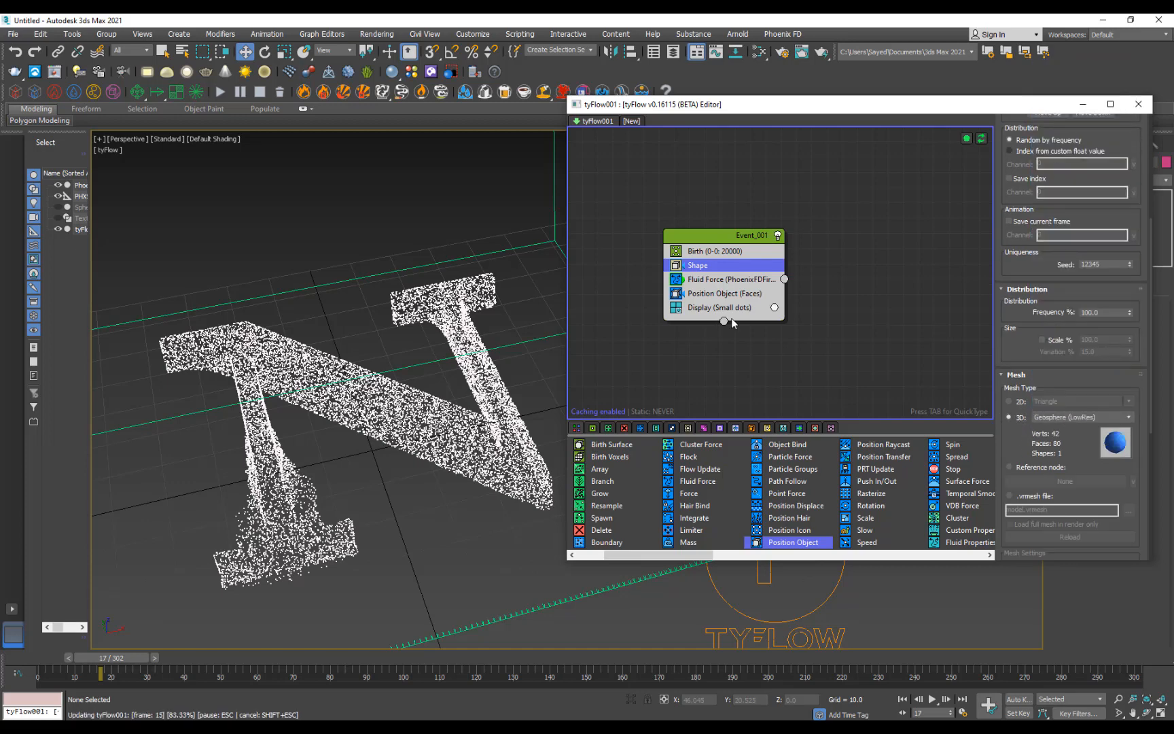
Change the Display operator's type to Geometry
left_click(726, 307)
left_click(1057, 146)
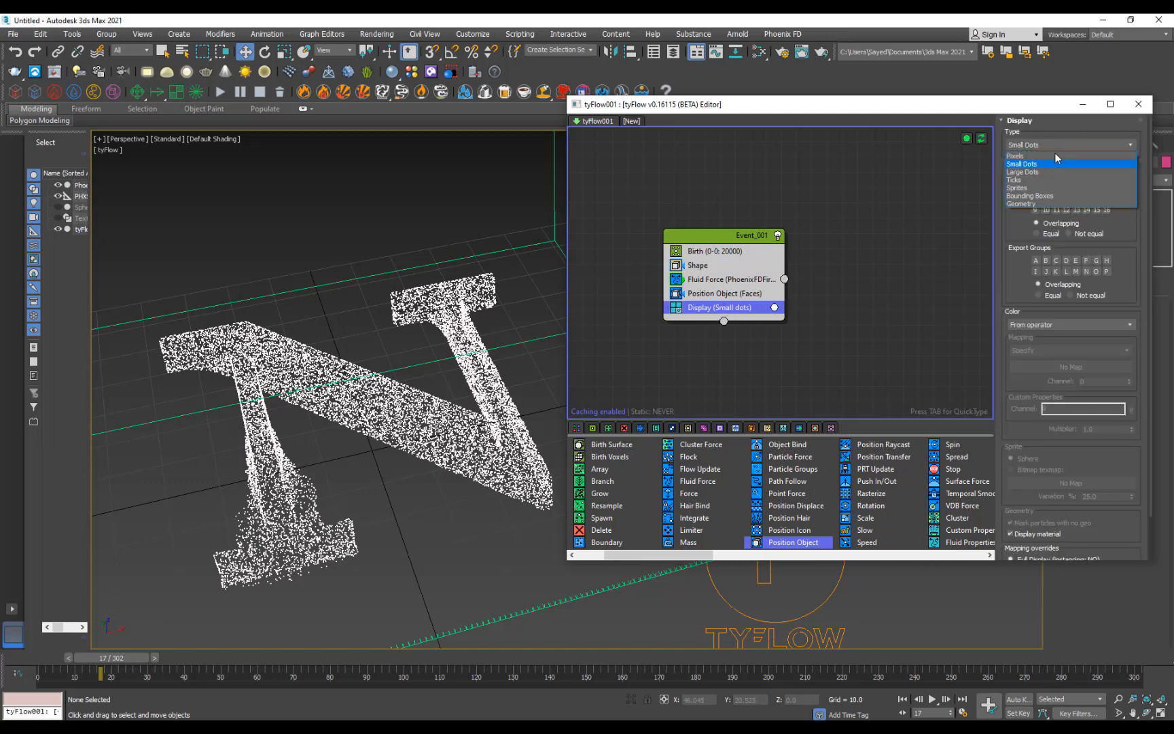
left_click(1030, 204)
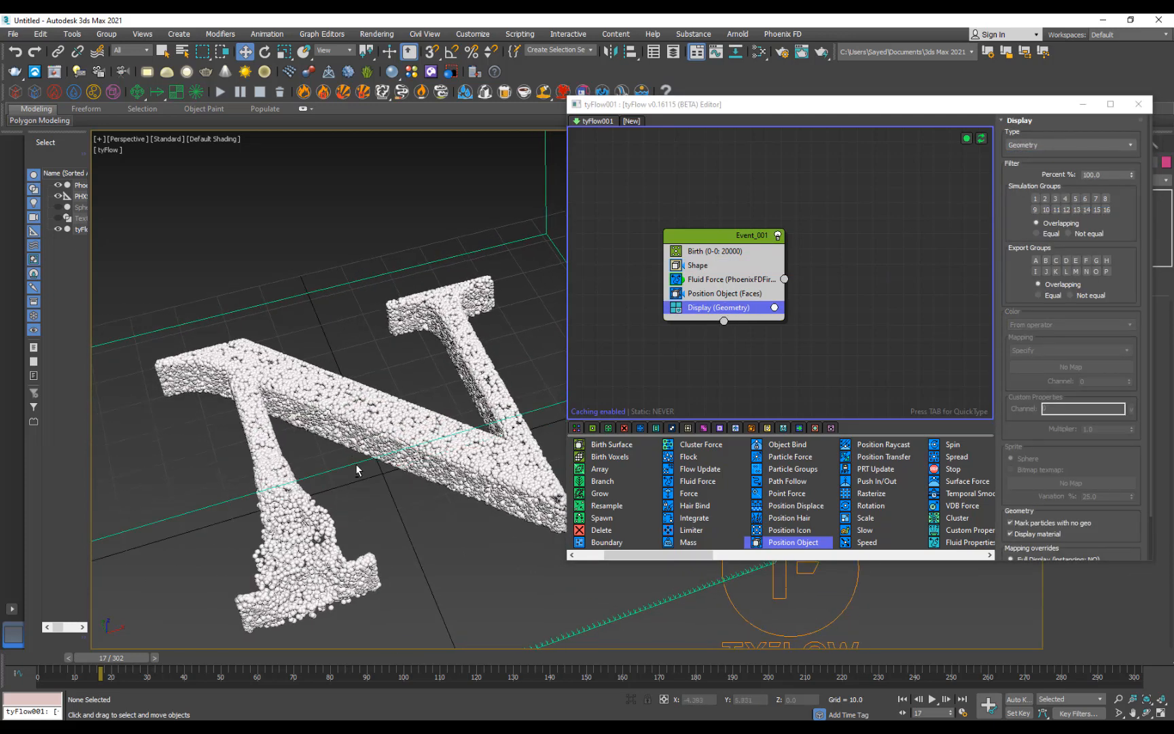
Enable size scaling on the geosphere shape with a scale of 30% and 0% variation
left_click(721, 293)
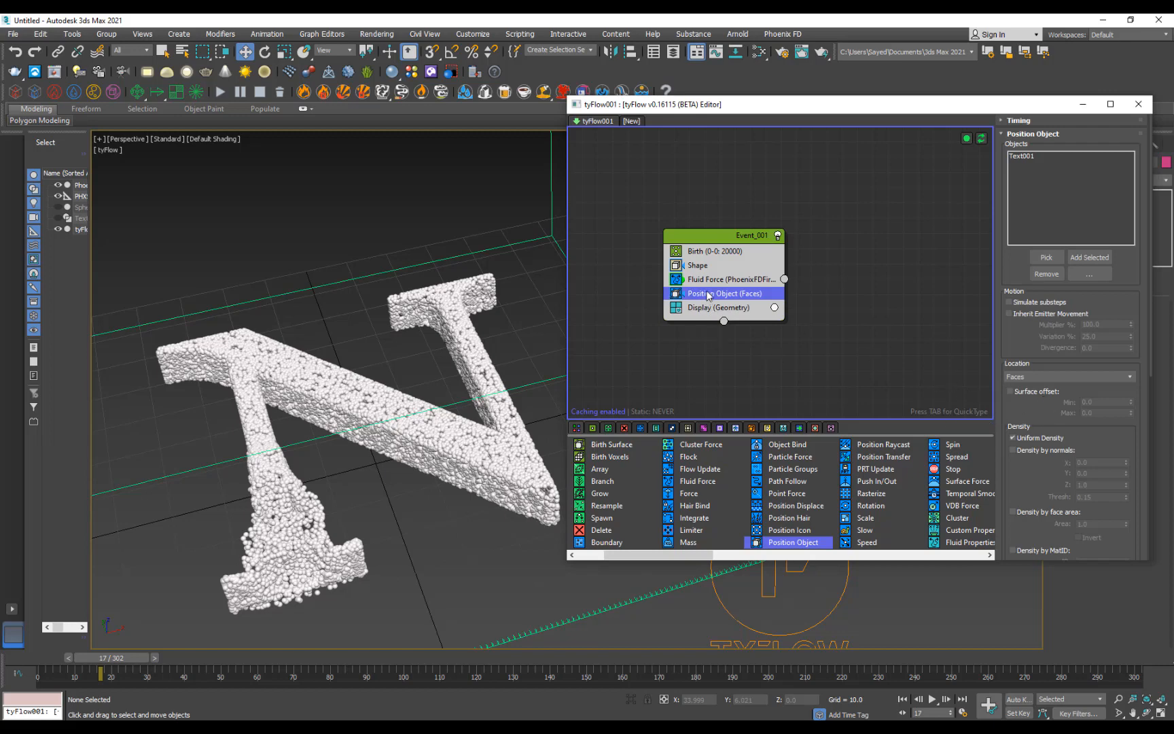
left_click(700, 265)
scroll(1032, 475, "down", 5)
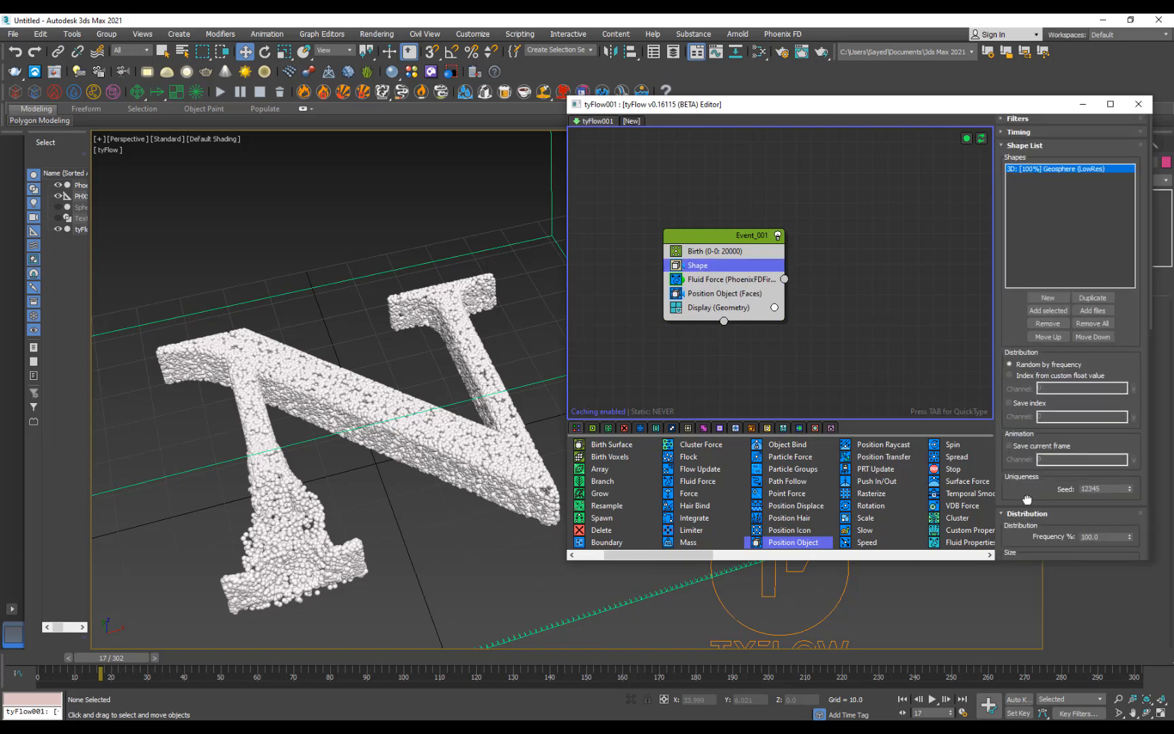
left_click(729, 237)
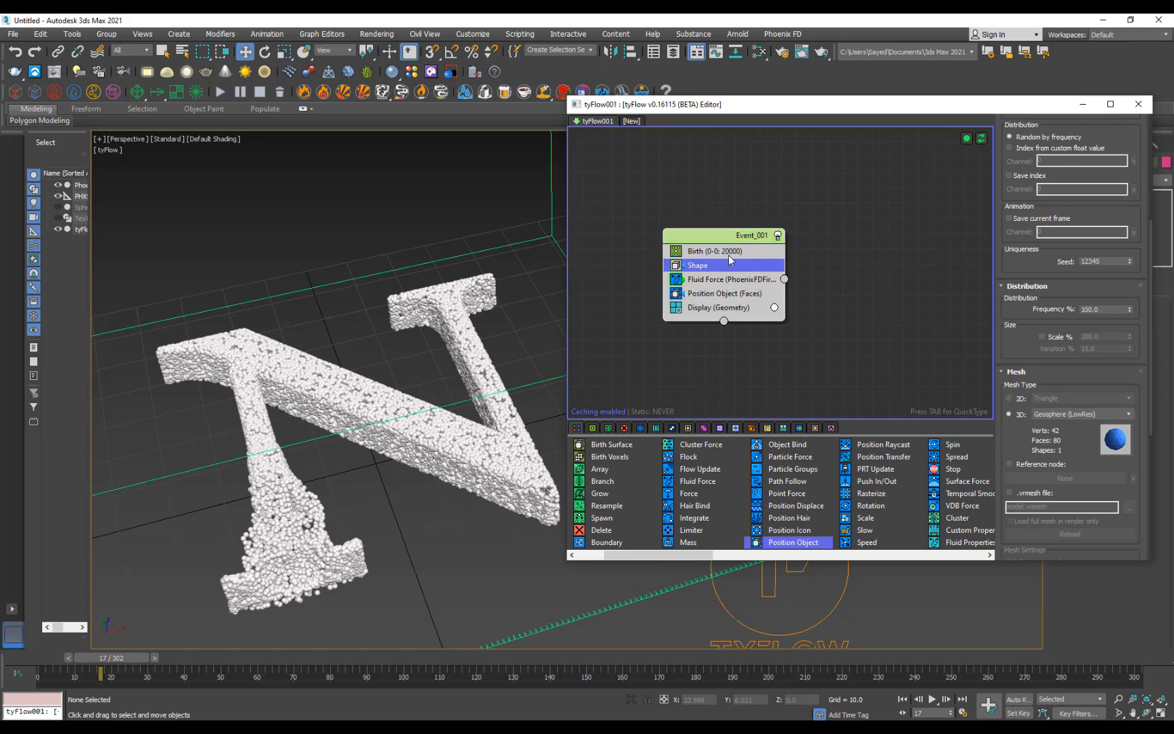
left_click_drag(1017, 434, 1014, 413)
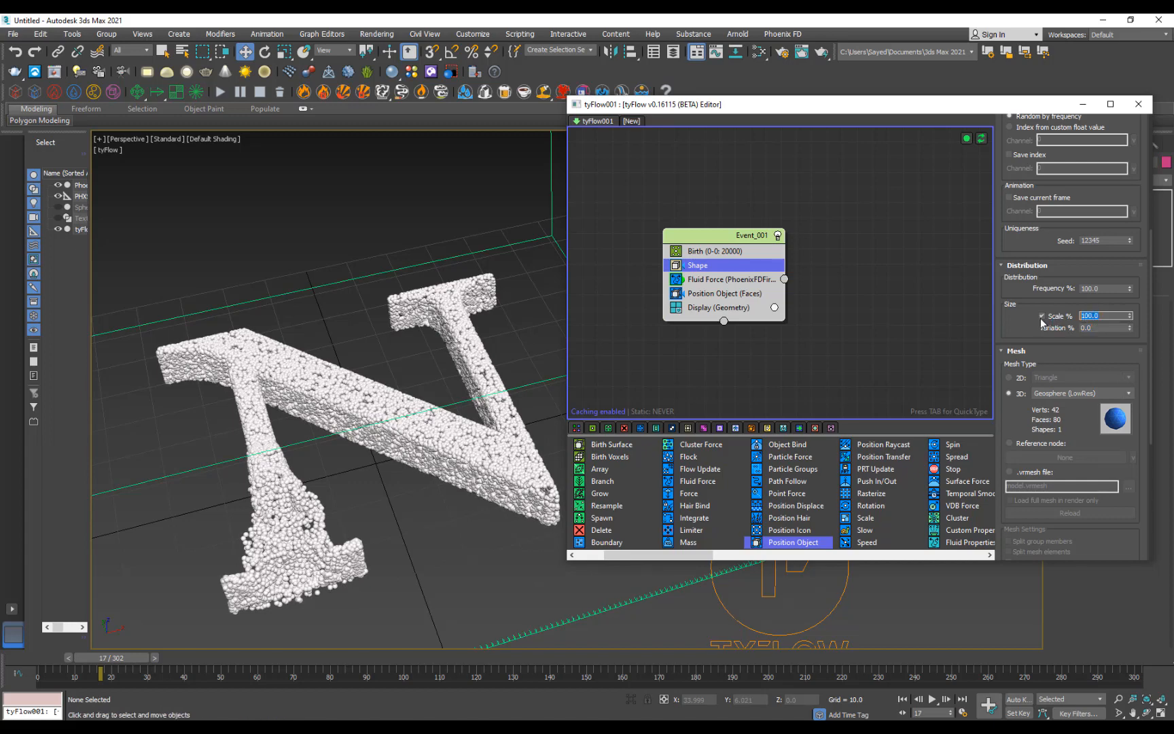
type("30")
key("Return")
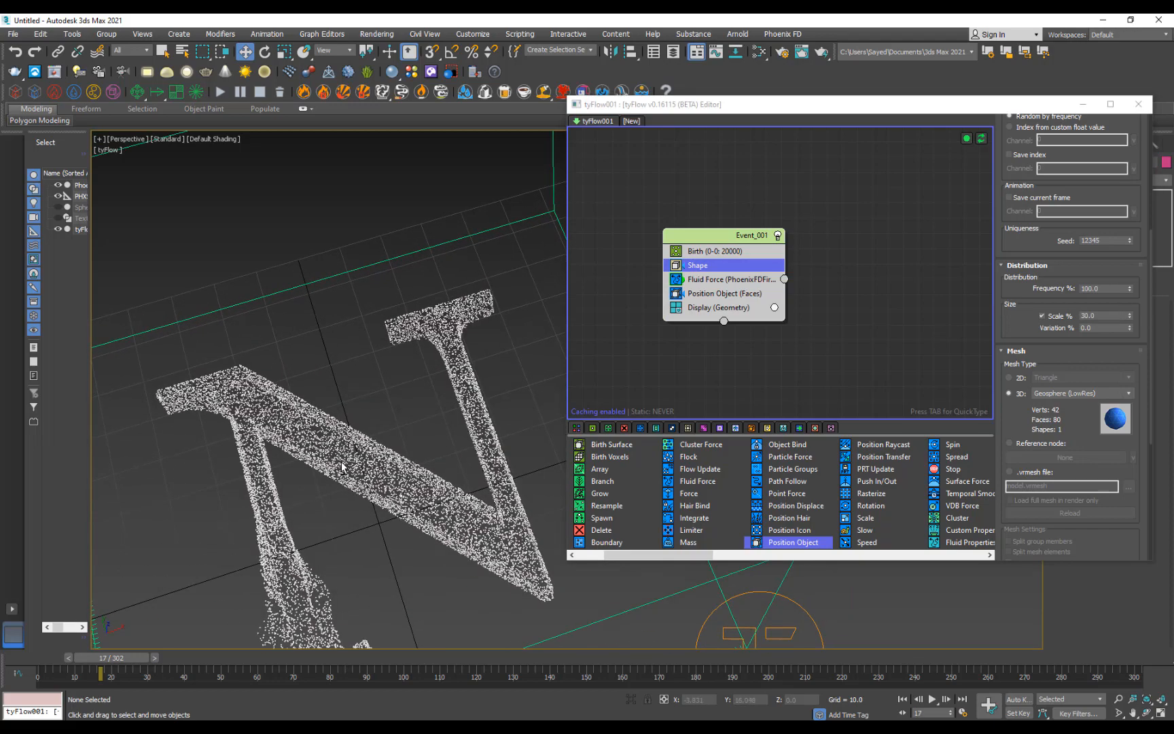
Set the Birth operator's total particle count to 200000 and inspect the denser letter
scroll(375, 375, "up", 6)
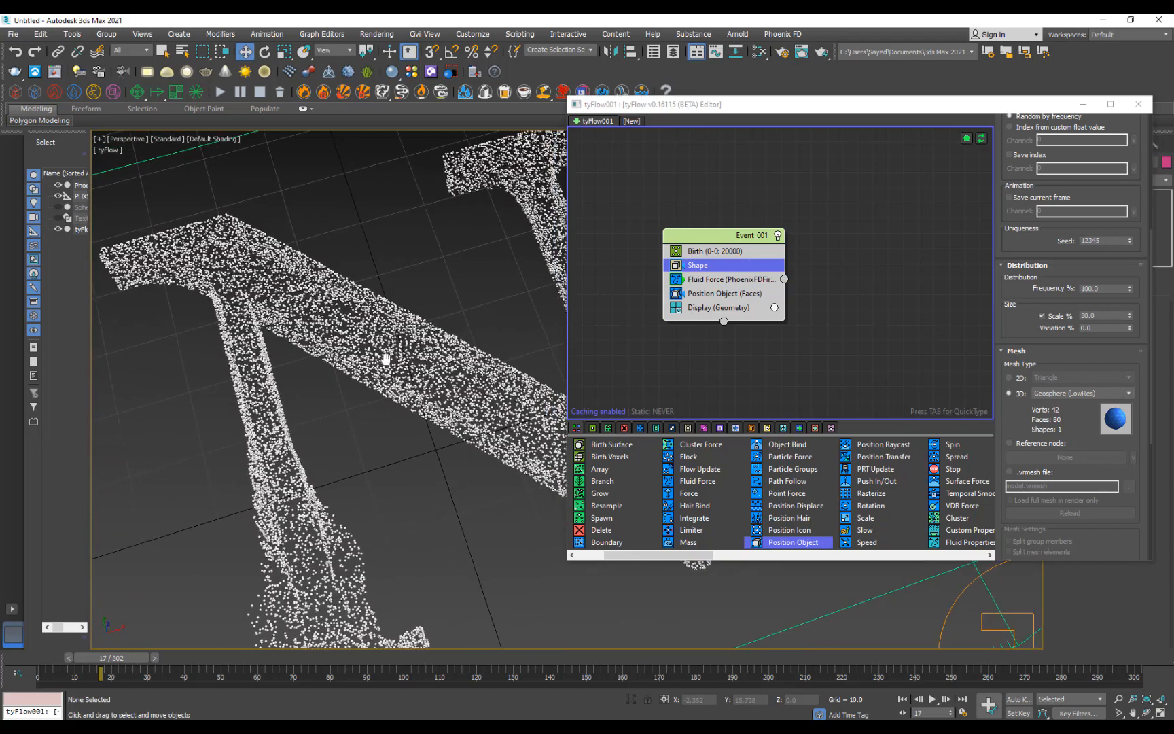
left_click(742, 253)
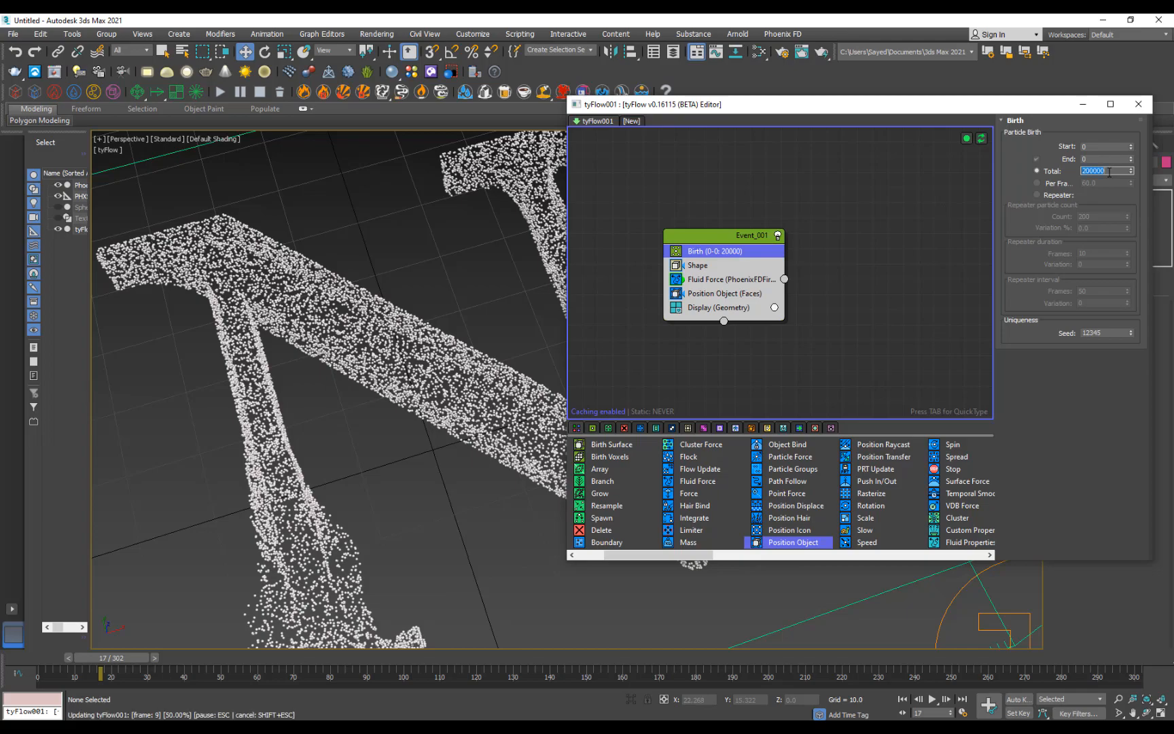
middle_click_drag(370, 488, 340, 488, "alt")
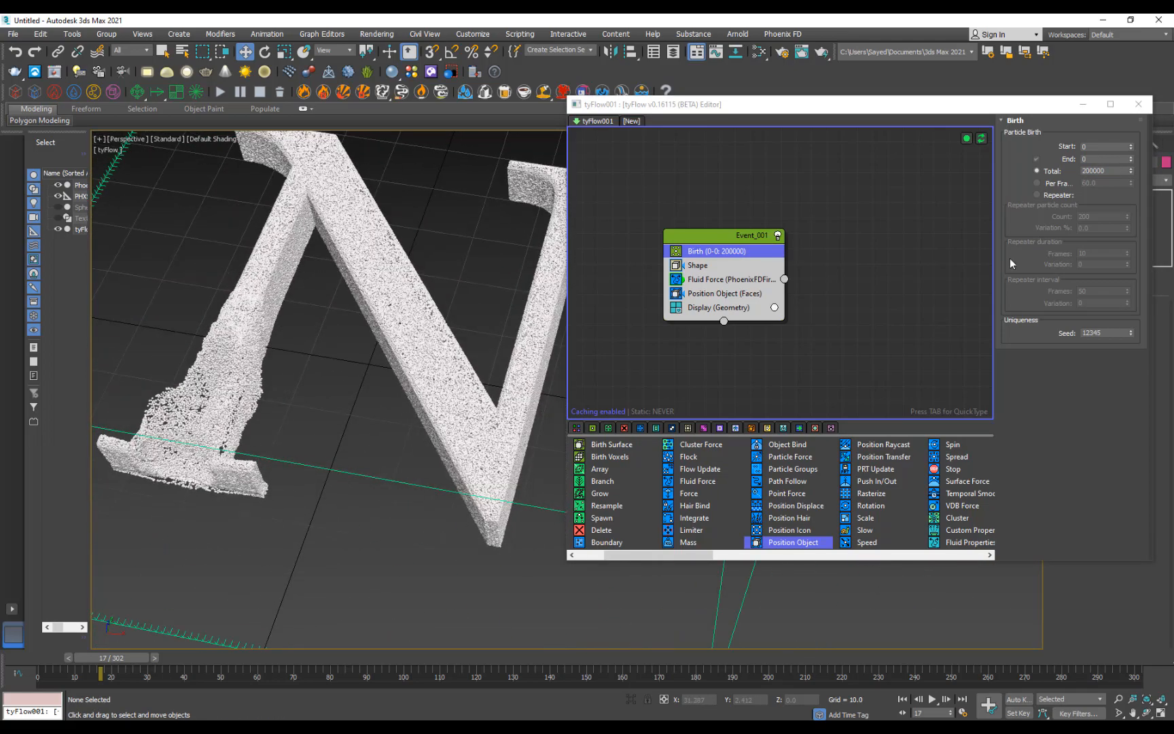
Reduce the geosphere shape's scale to 20% and inspect the letter from the front
left_click(722, 269)
scroll(1027, 514, "down", 5)
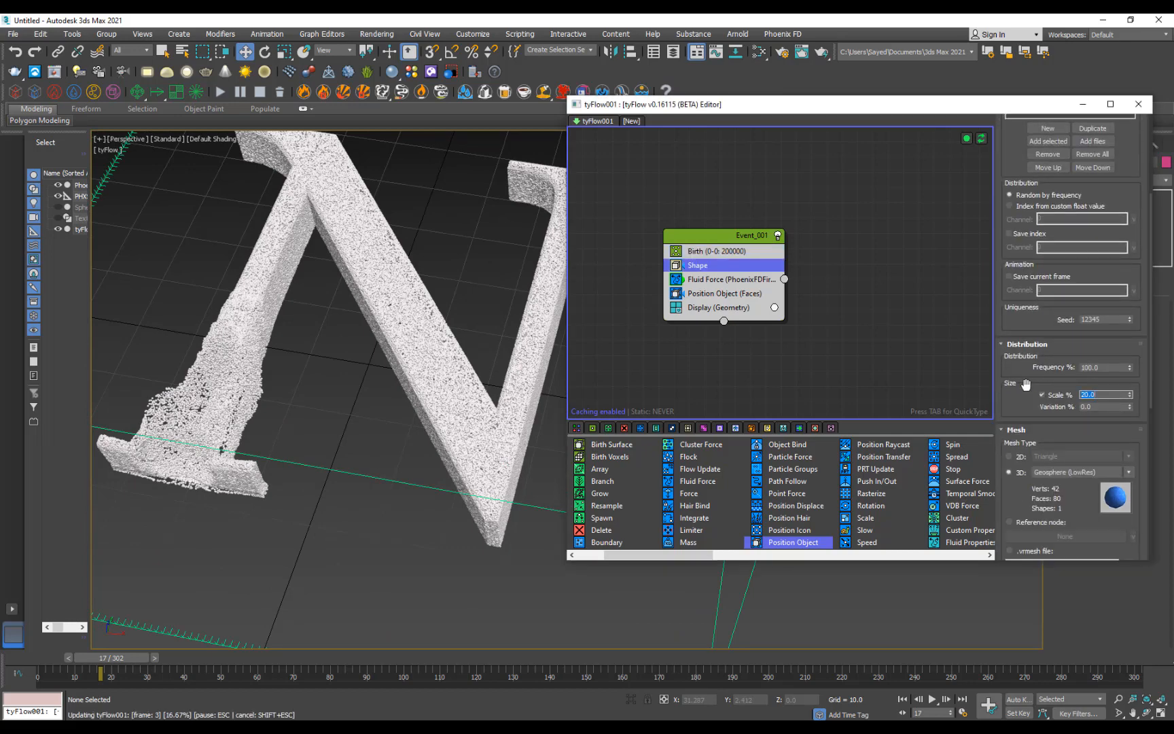
middle_click_drag(341, 367, 472, 327, "alt")
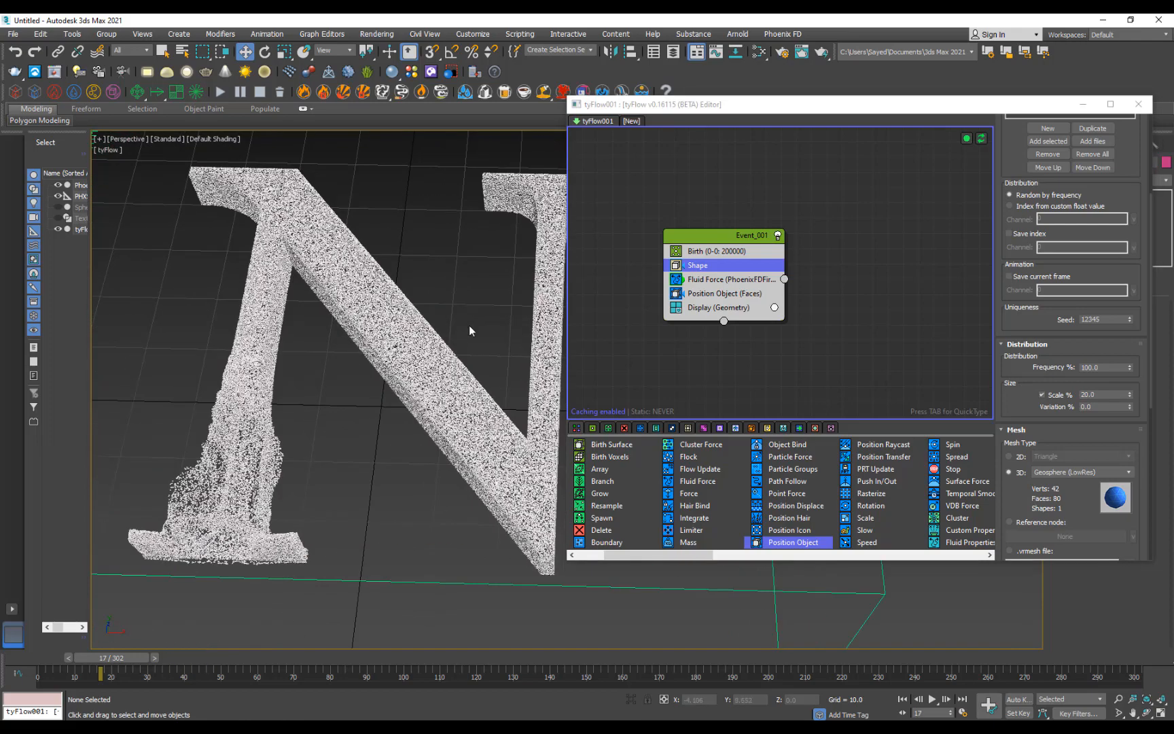
Set the Birth operator's total particle count to 400000
left_click(747, 253)
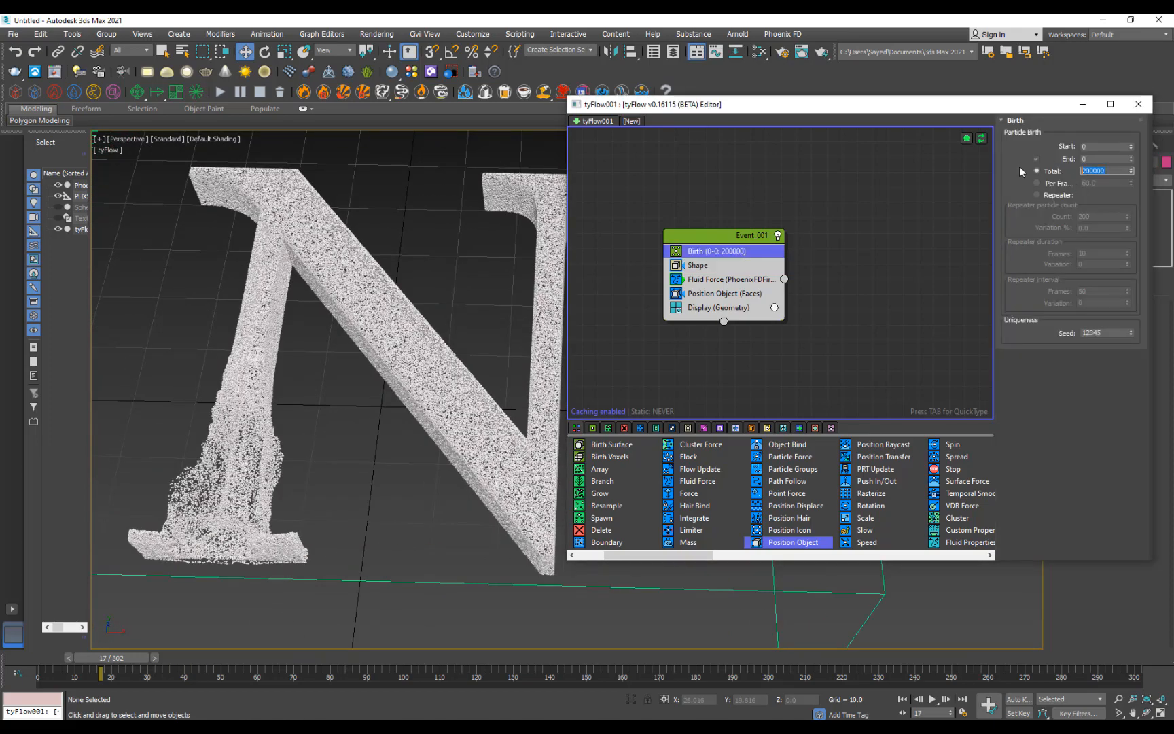
type("400000")
key("Return")
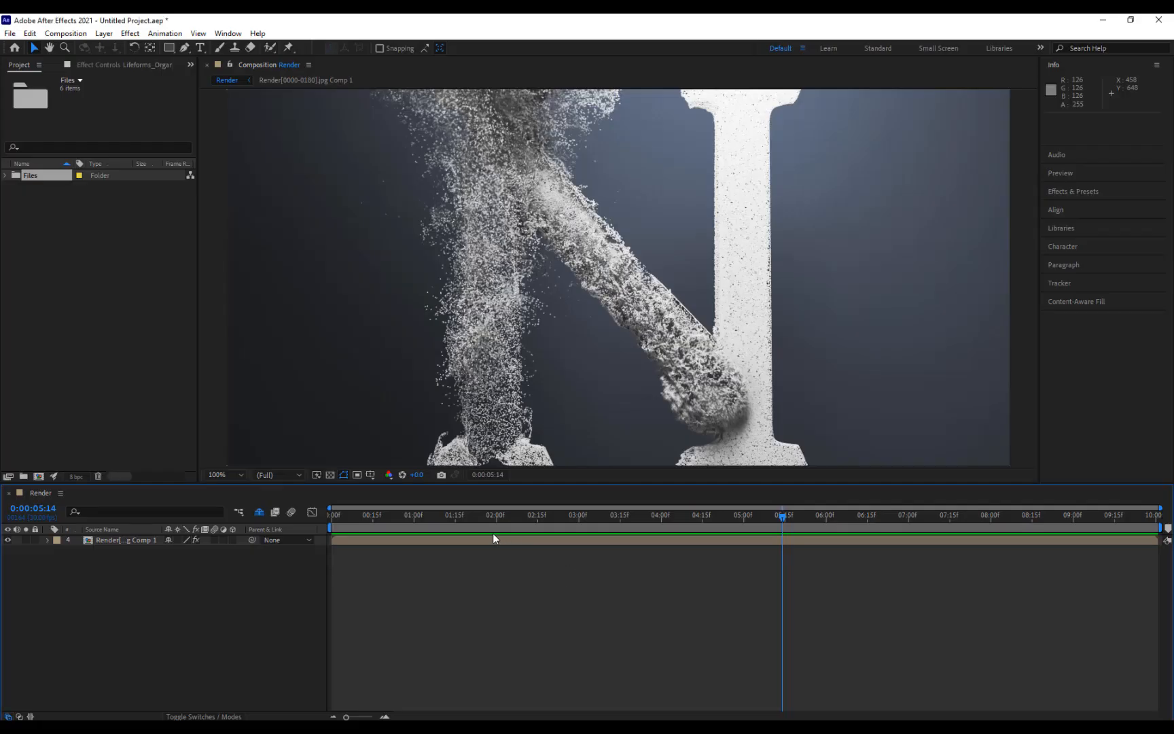
In After Effects, scrub and play the Render composition to study the reference particle density
left_click_drag(527, 515, 859, 515)
key("space")
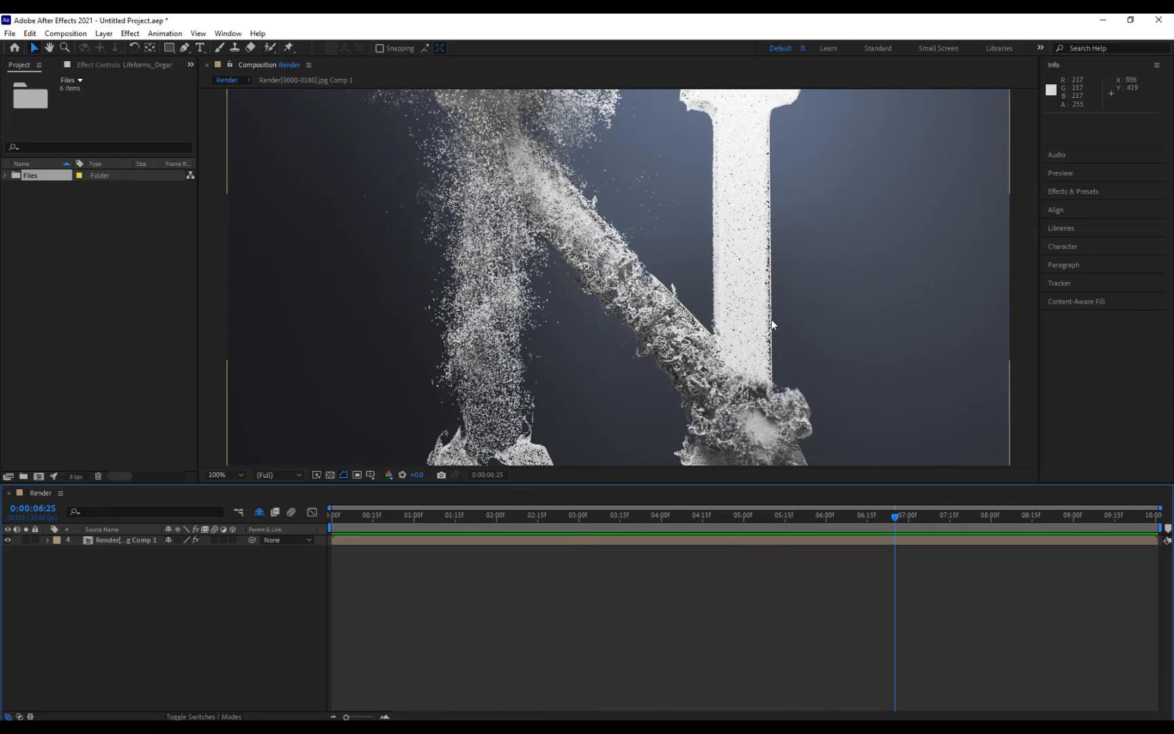
left_click_drag(527, 534, 711, 520)
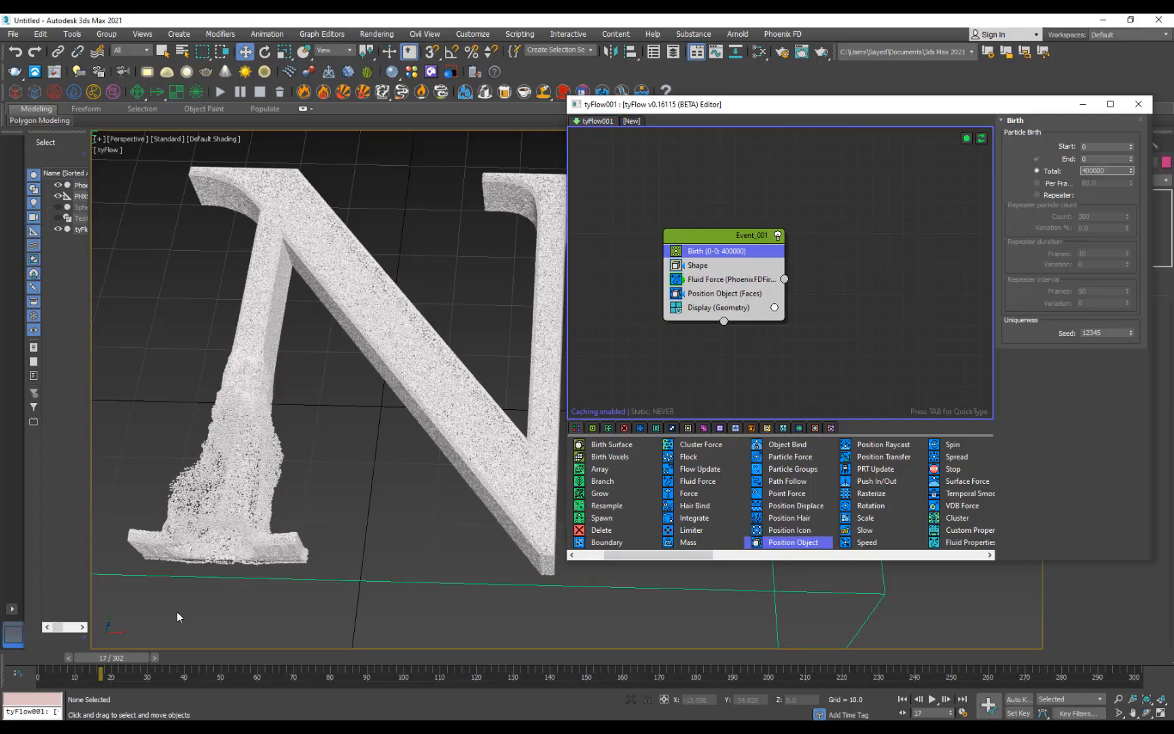
Switch to 3ds Max, play the geosphere particle animation to frame 149, and examine the disintegrating letter up close
left_click(414, 559)
key("slash")
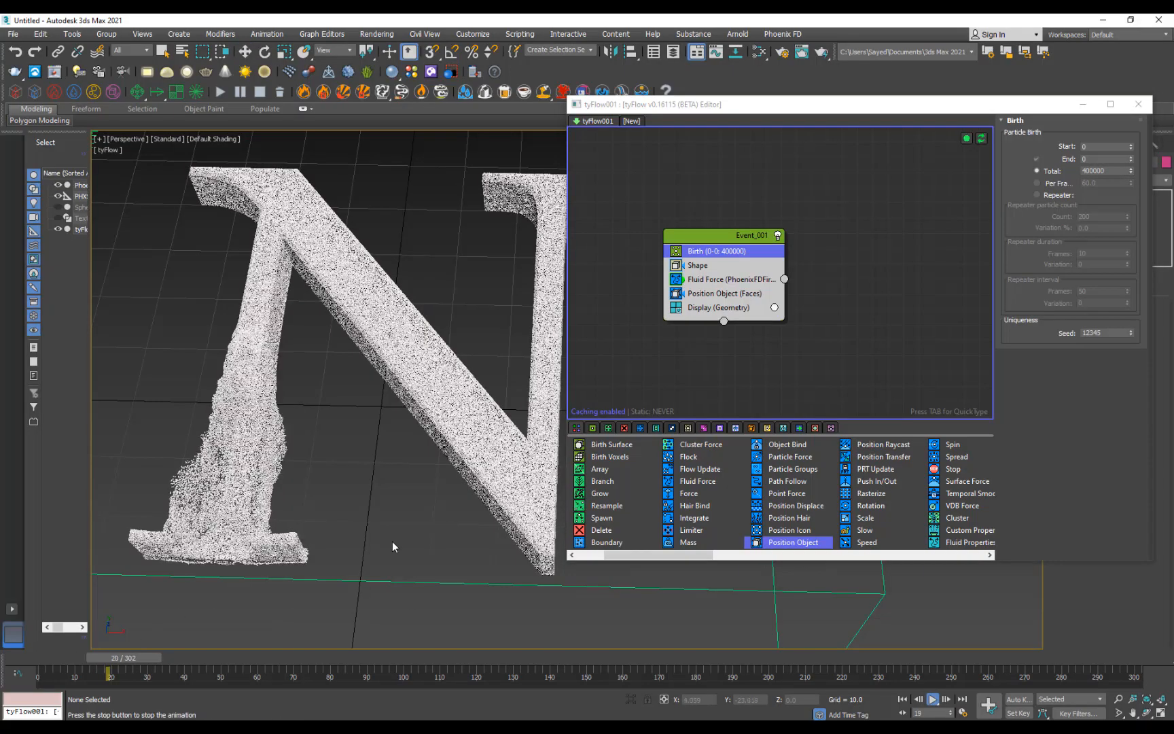
scroll(364, 471, "down", 4)
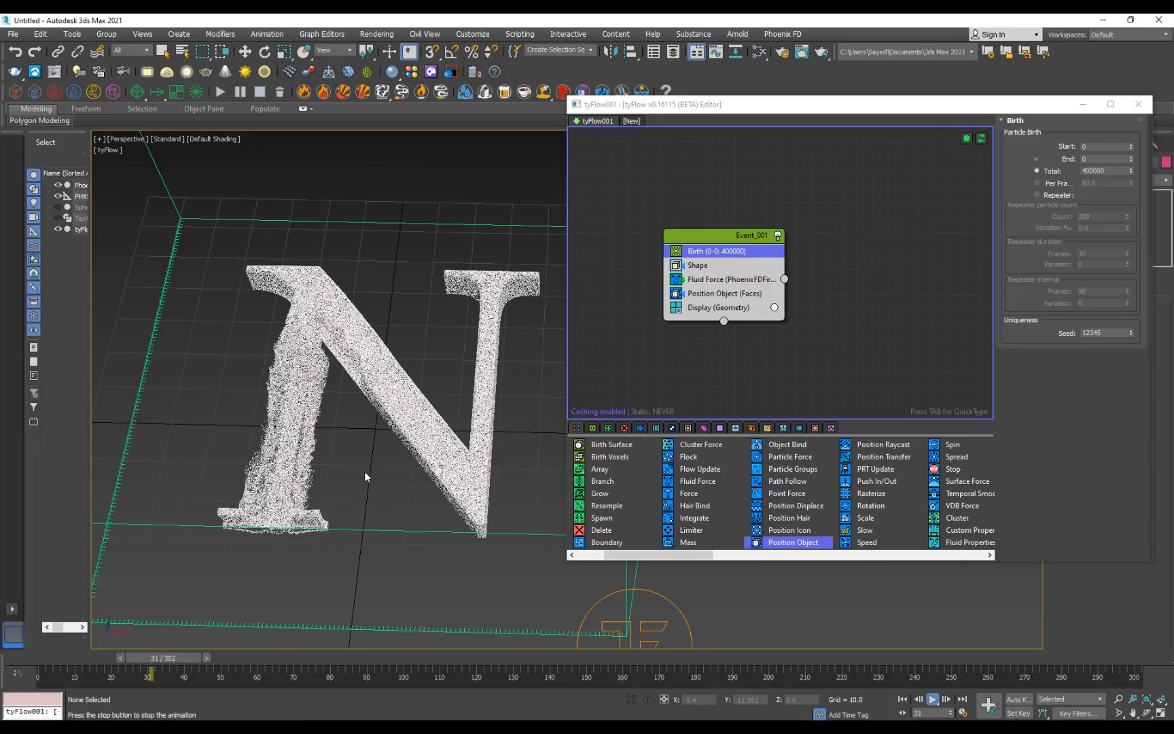
mouse_move(379, 484)
middle_mouse_down("alt")
mouse_move(376, 495)
mouse_move(388, 492)
middle_mouse_up("alt")
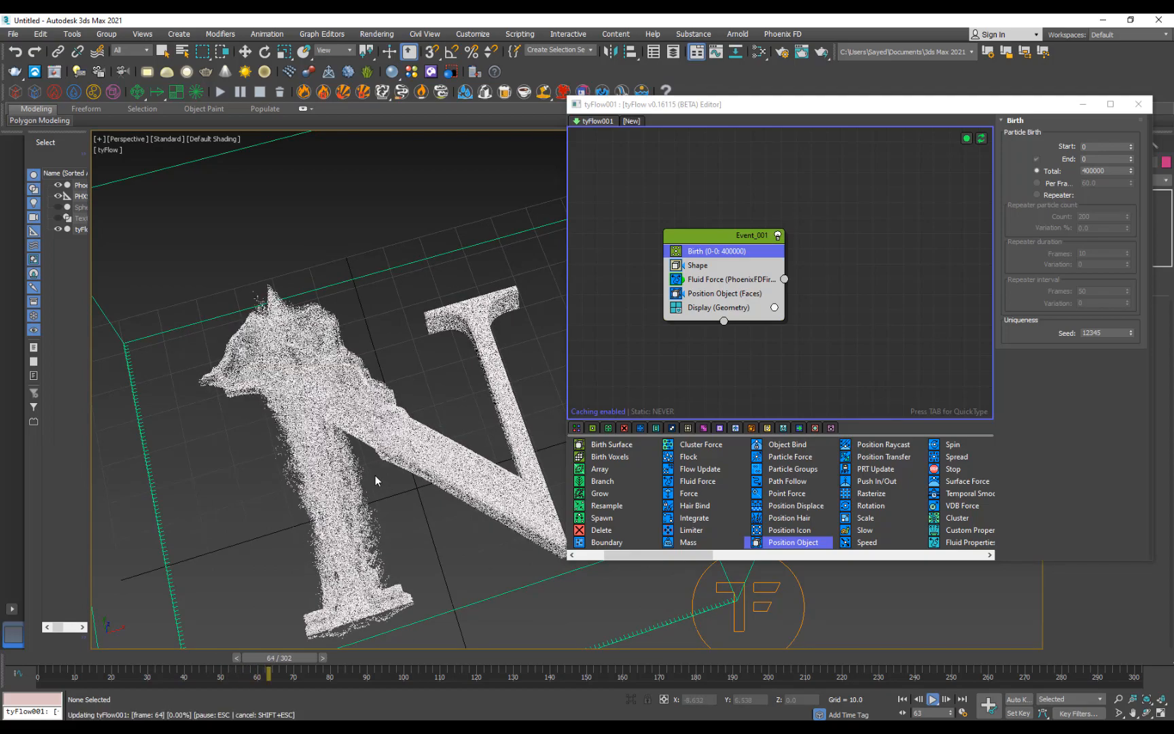
middle_click_drag(398, 466, 351, 468, "alt")
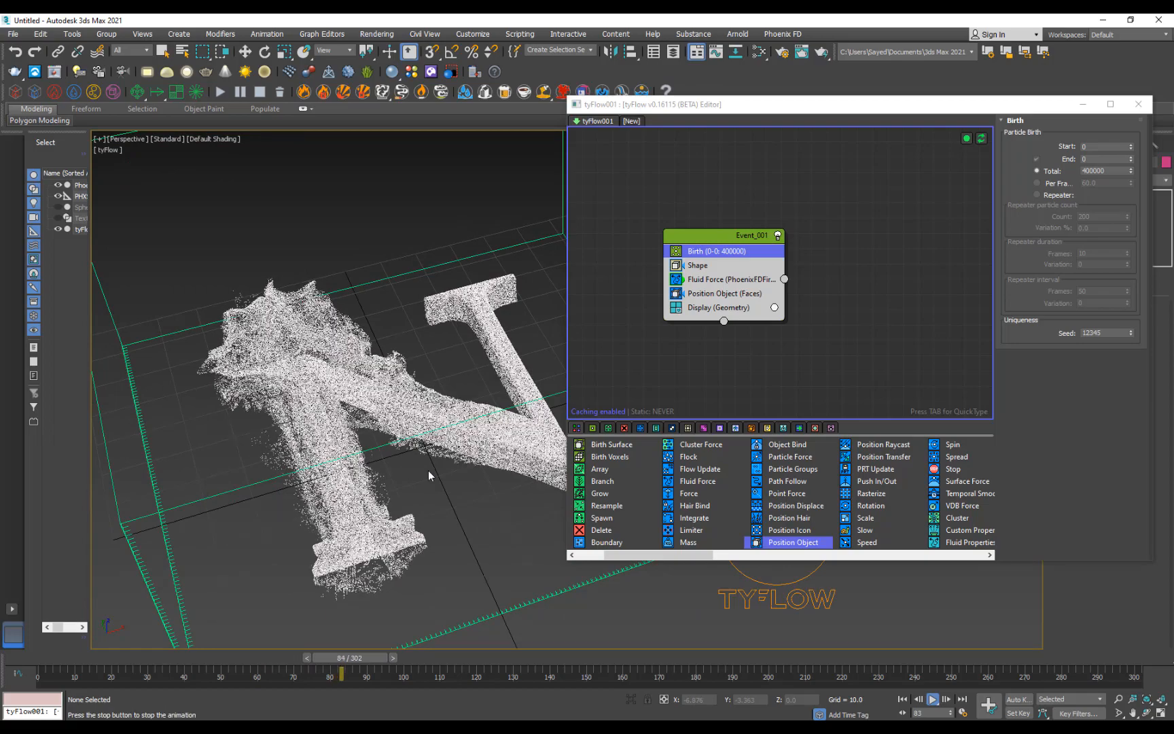
middle_click_drag(428, 471, 403, 521, "alt")
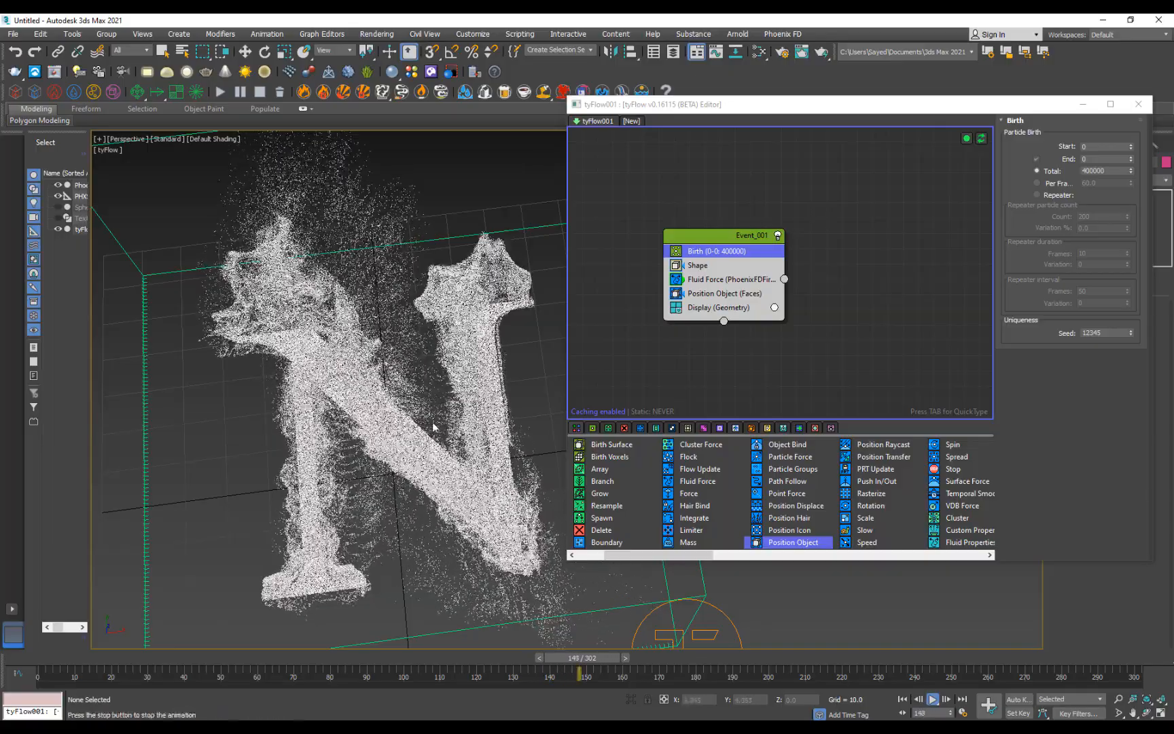
key("Escape")
mouse_move(406, 438)
middle_mouse_down("alt")
mouse_move(435, 414)
mouse_move(442, 367)
mouse_move(401, 360)
mouse_move(395, 457)
mouse_move(418, 443)
middle_mouse_up("alt")
scroll(418, 443, "up", 5)
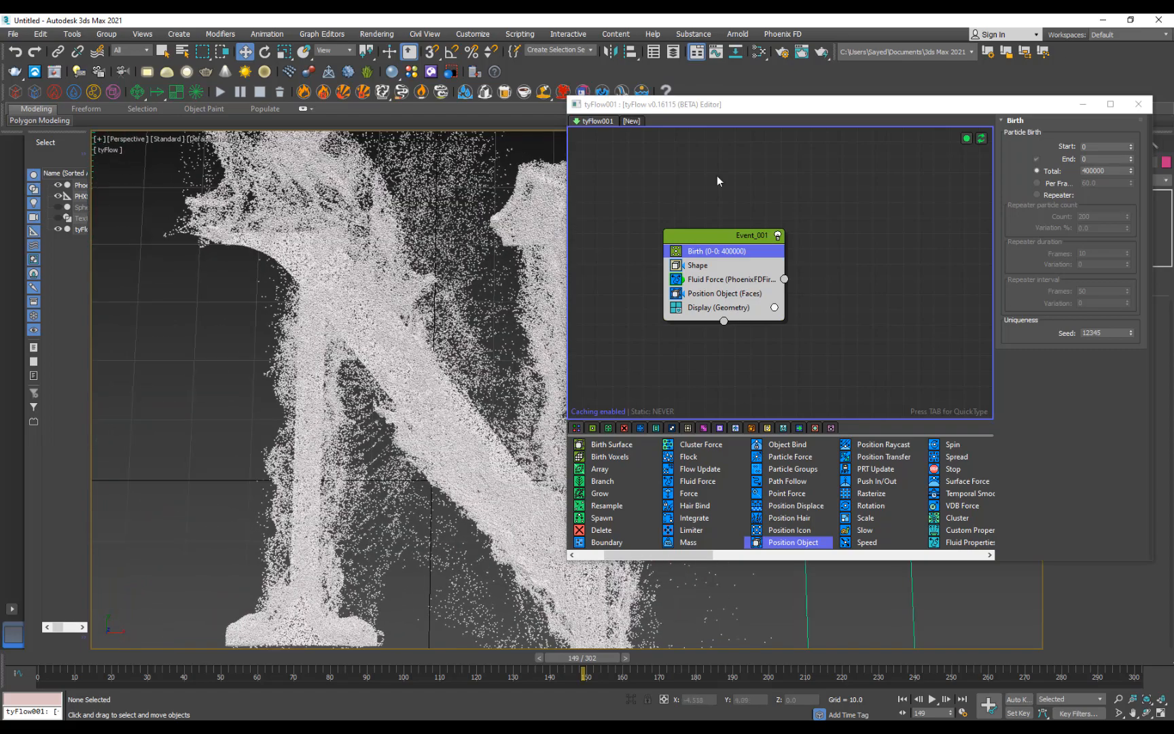
Close the tyFlow editor and return the animation to frame 0 with the whole letter in view
left_click(1138, 104)
scroll(453, 376, "down", 3)
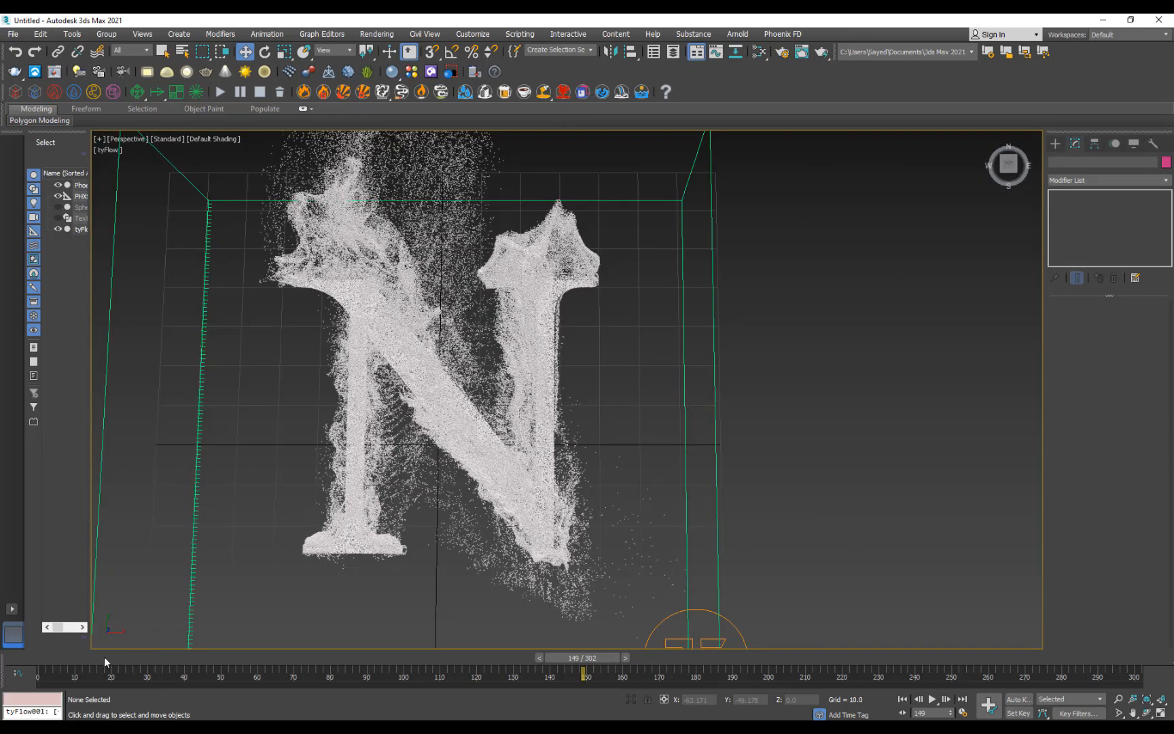
left_click_drag(102, 657, 43, 643)
middle_click_drag(510, 501, 514, 501, "alt")
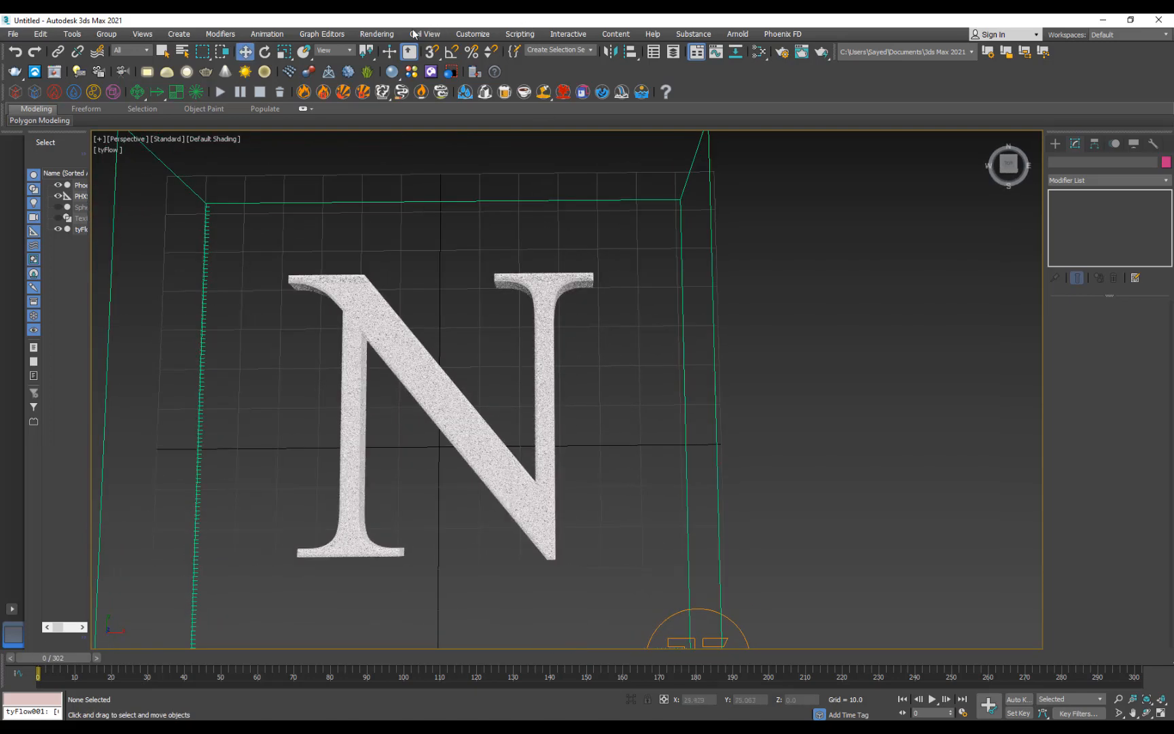
Check the output size in Render Setup and show safe frames in the Perspective viewport
left_click(377, 34)
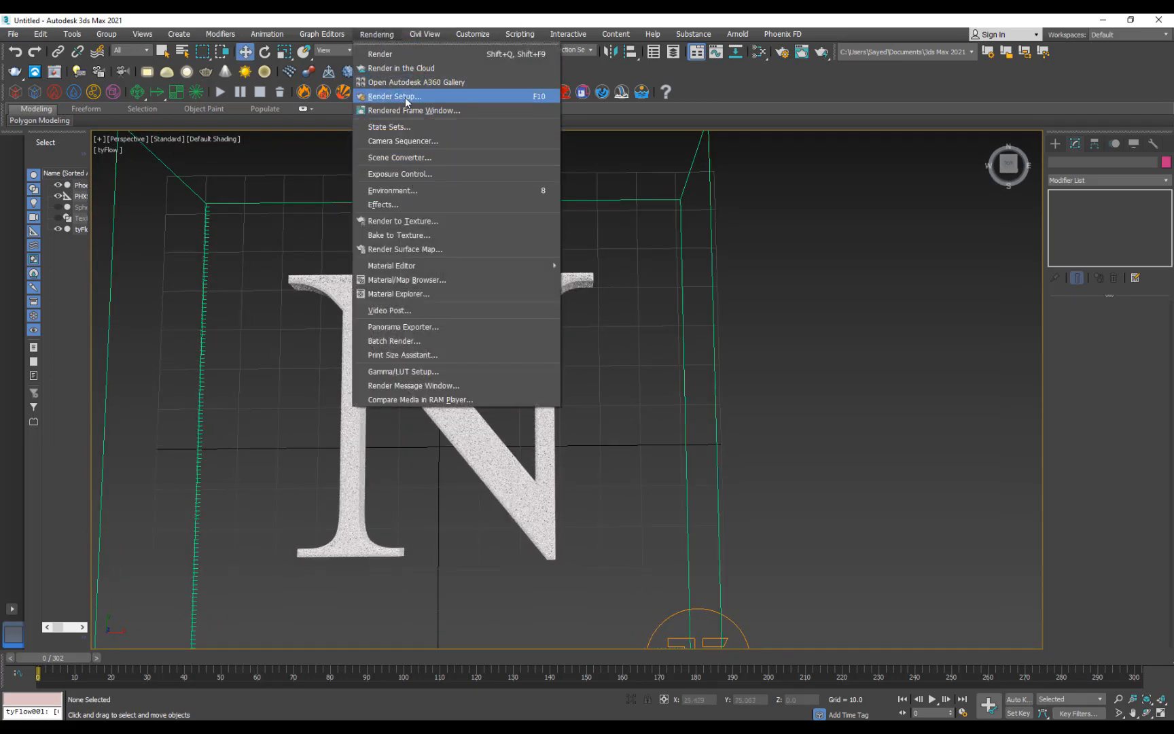
left_click(401, 97)
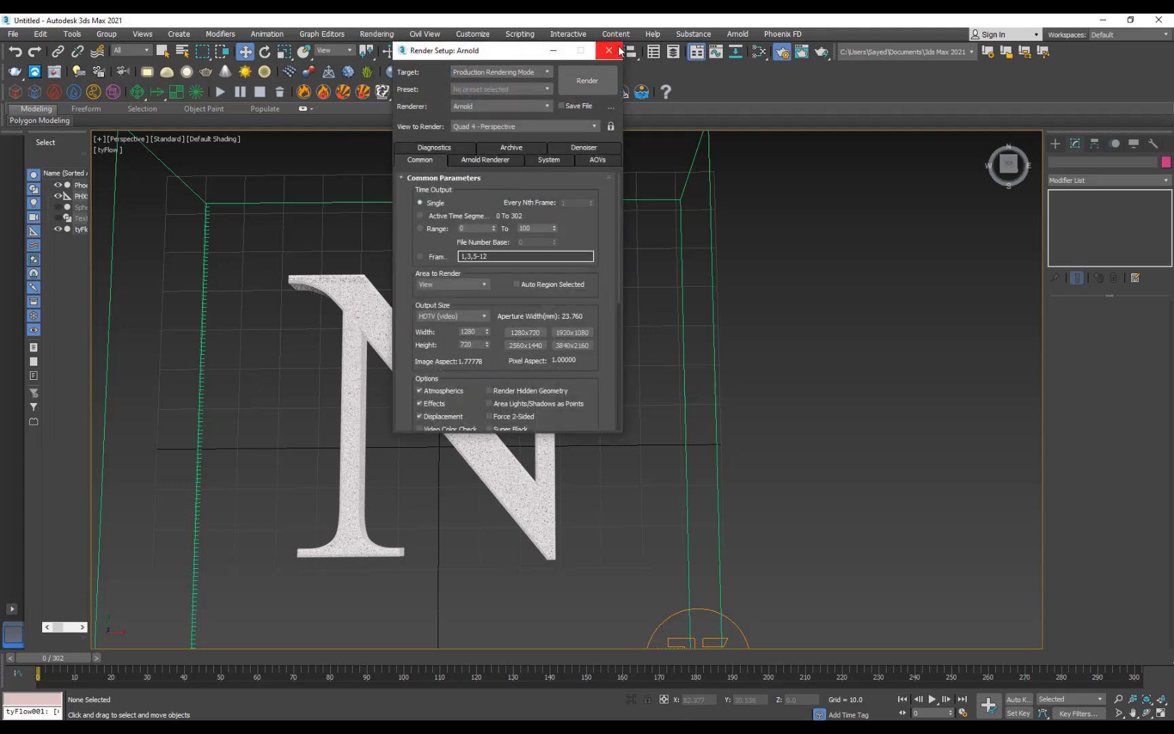
left_click(609, 50)
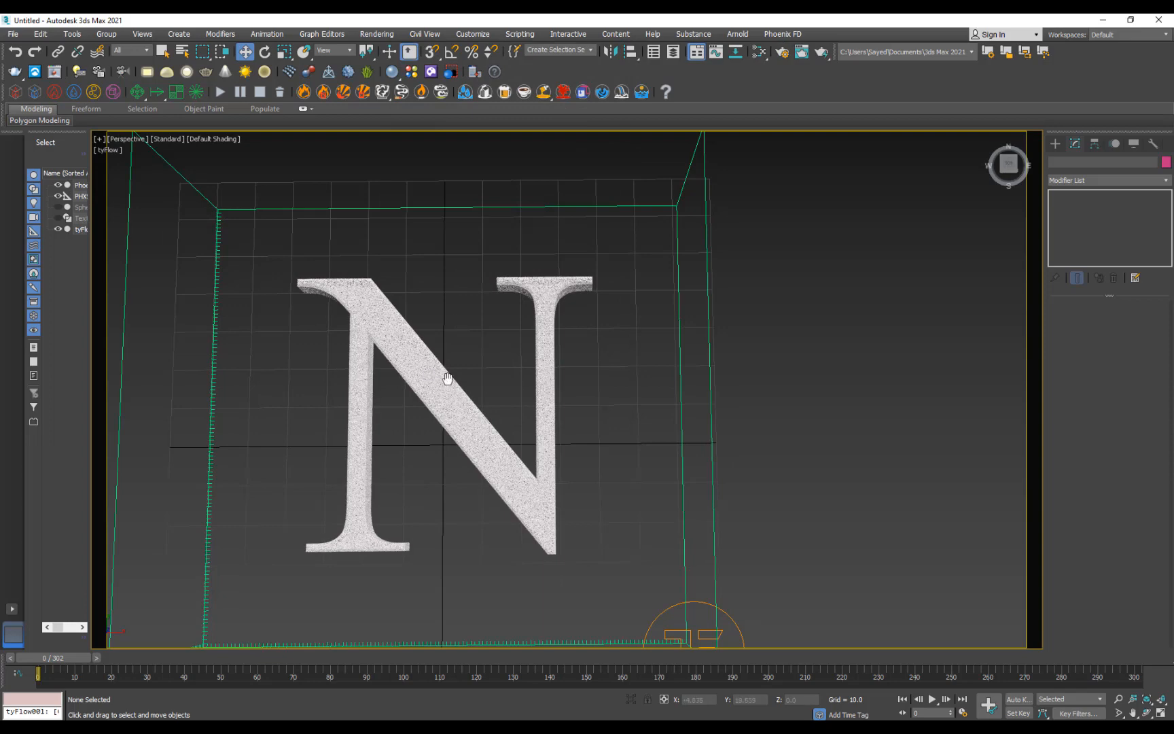
middle_click_drag(446, 379, 520, 377)
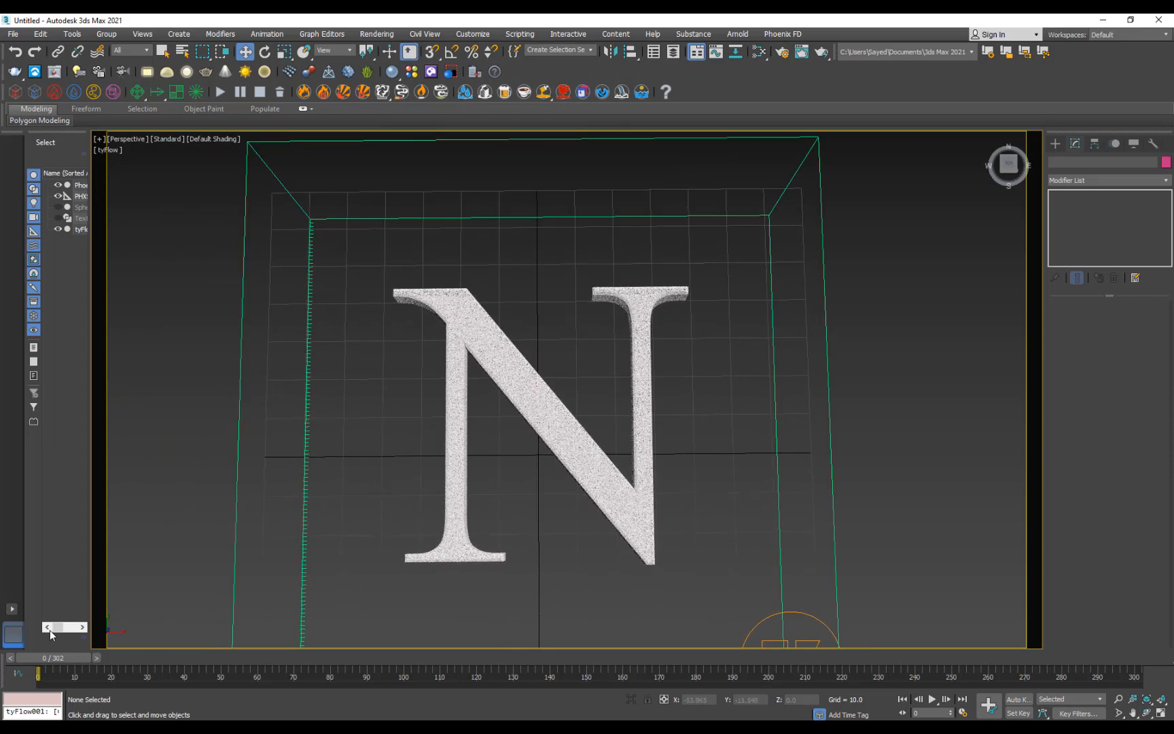
left_click(132, 142)
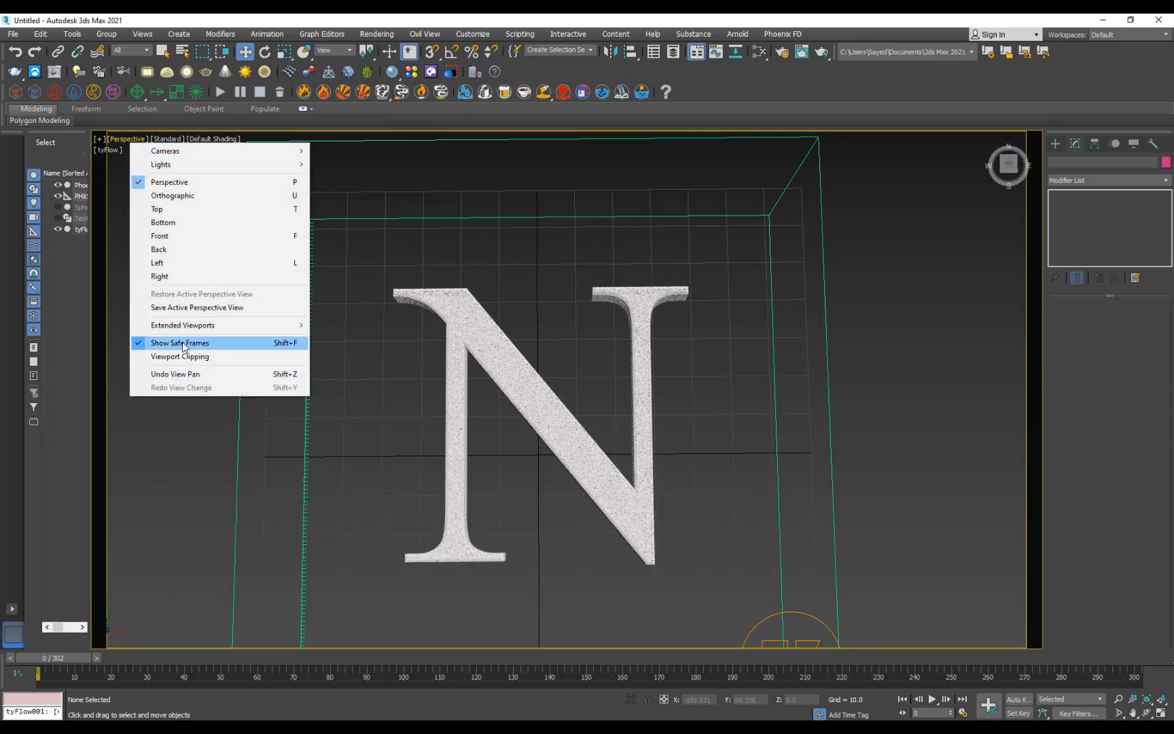
left_click(510, 15)
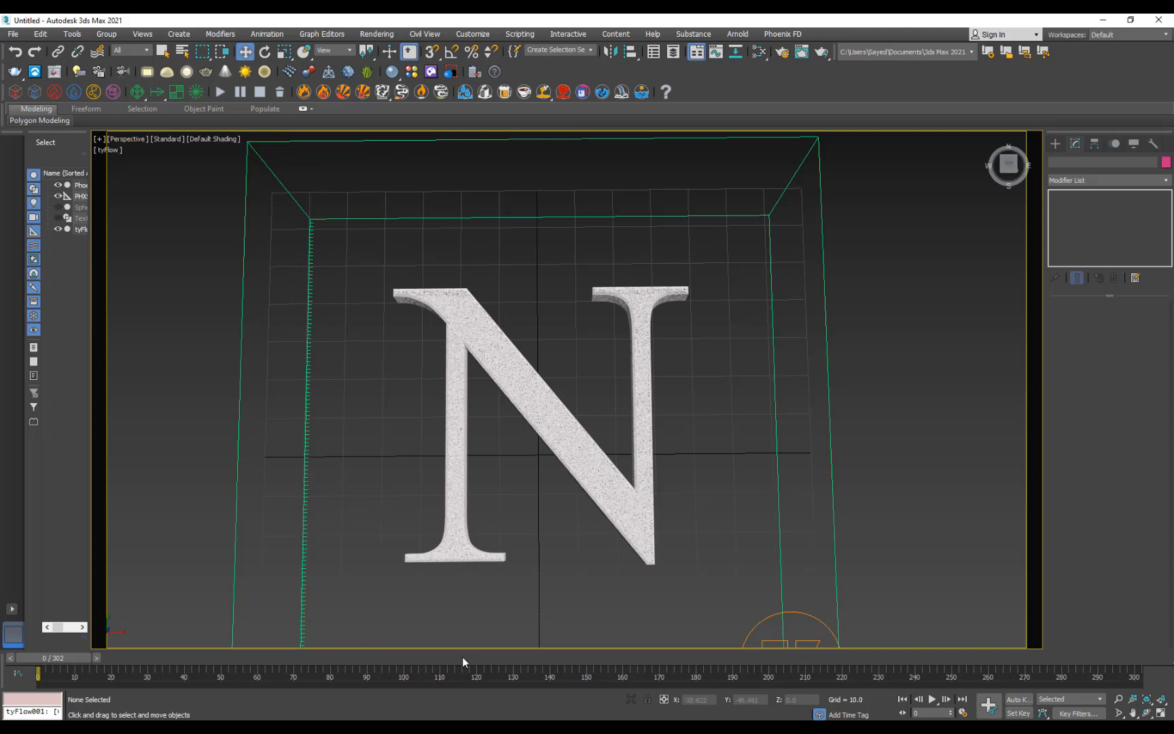
Frame the disintegrating letter within the safe frame at frame 106 and create a physical camera from the current view
left_click_drag(463, 658, 632, 664)
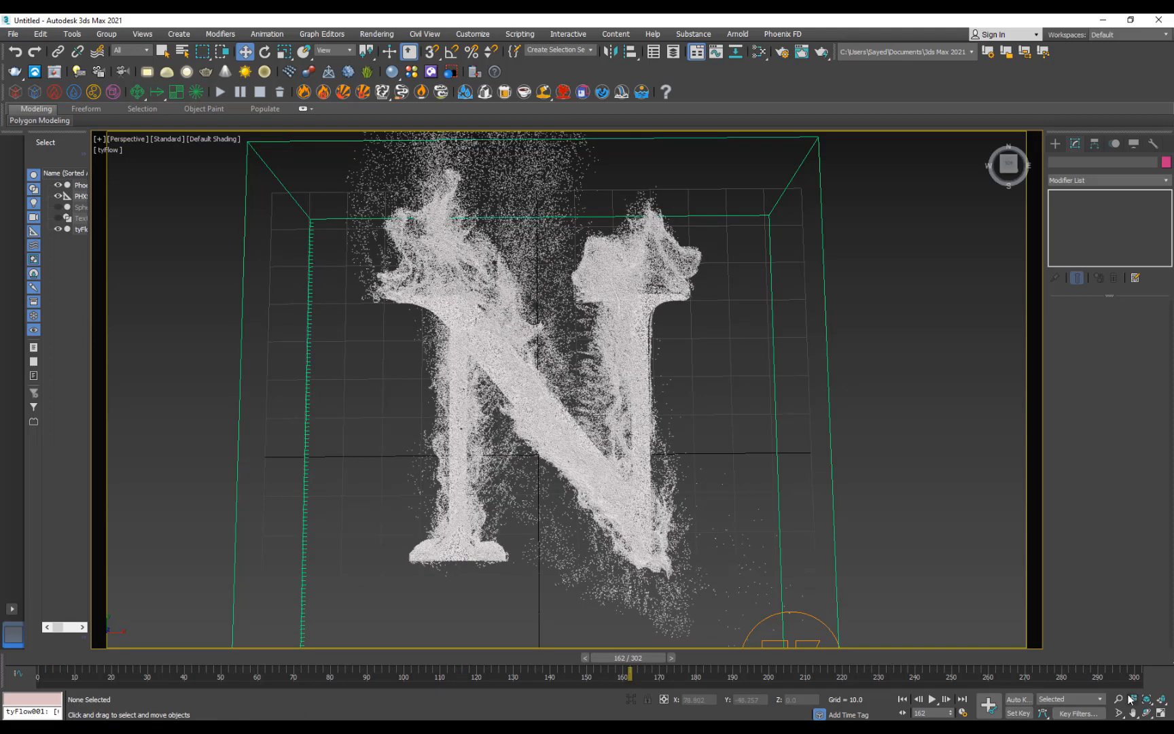
scroll(708, 437, "up", 2)
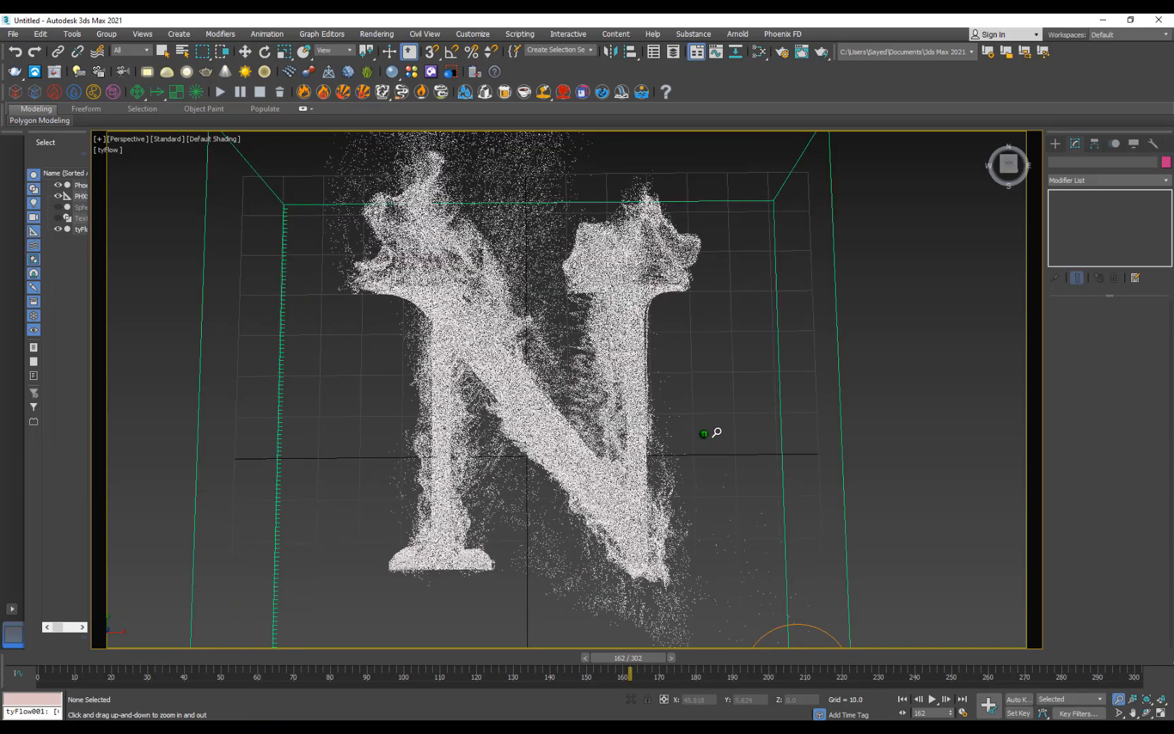
middle_click_drag(634, 407, 611, 435)
left_click(1013, 658)
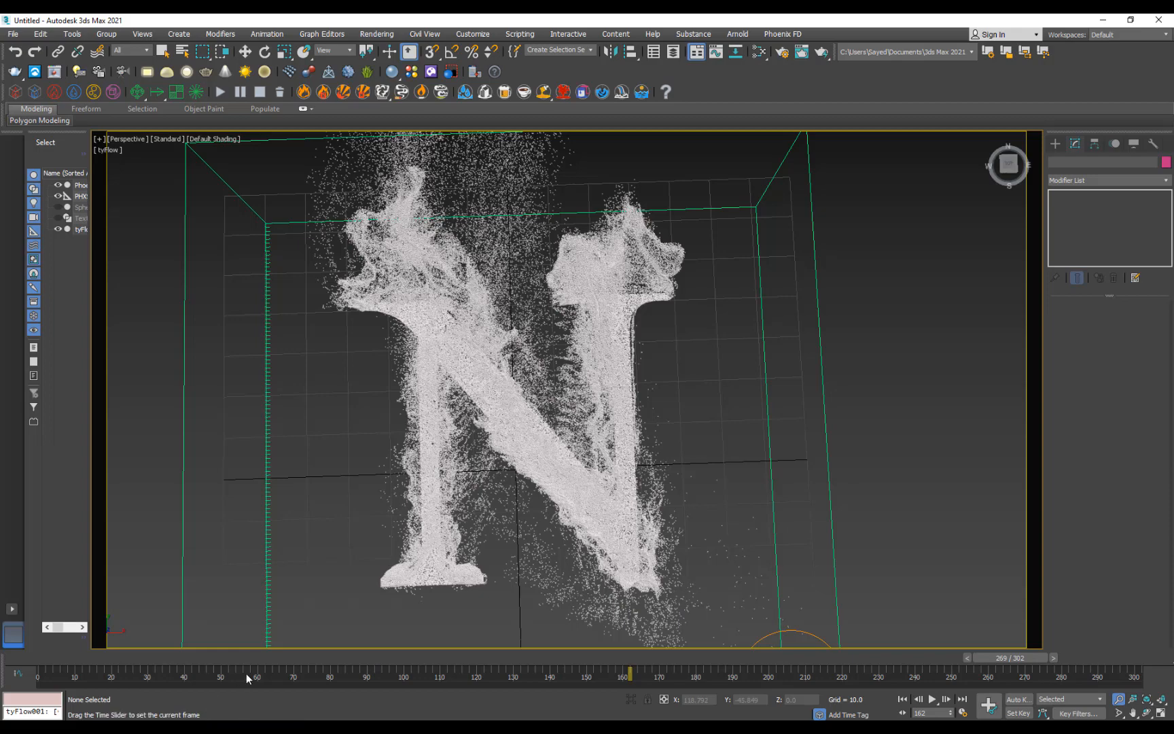
left_click_drag(180, 657, 429, 640)
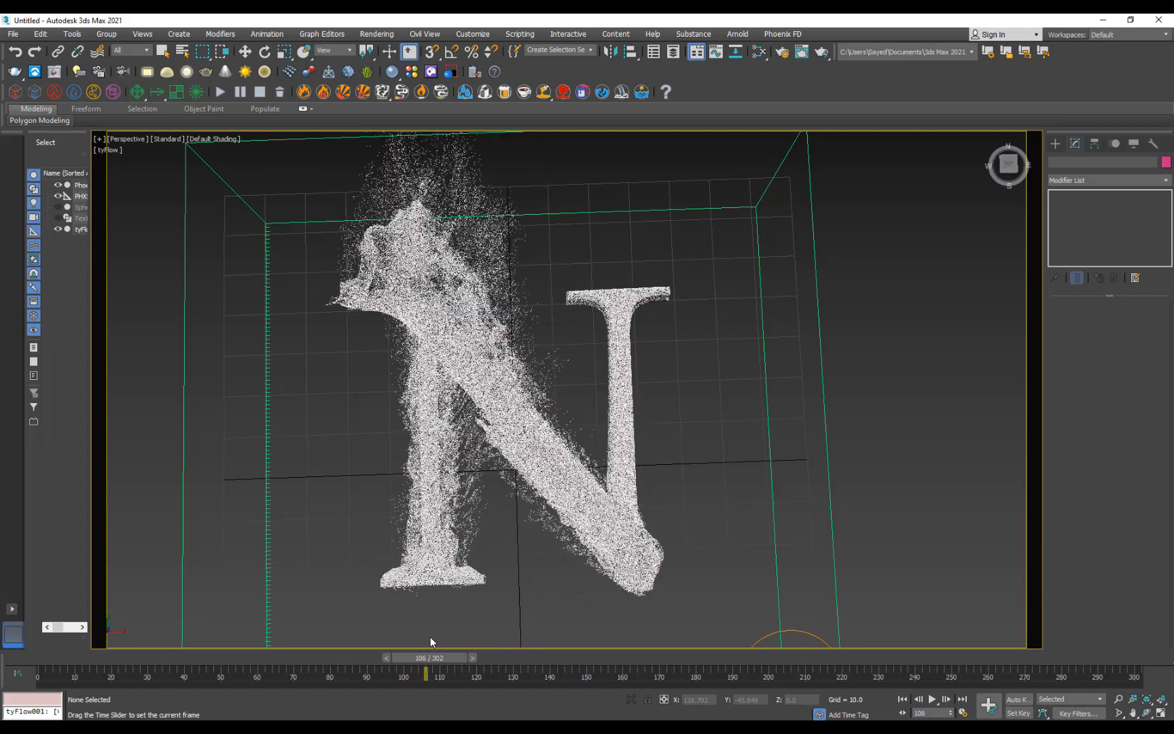
key("w")
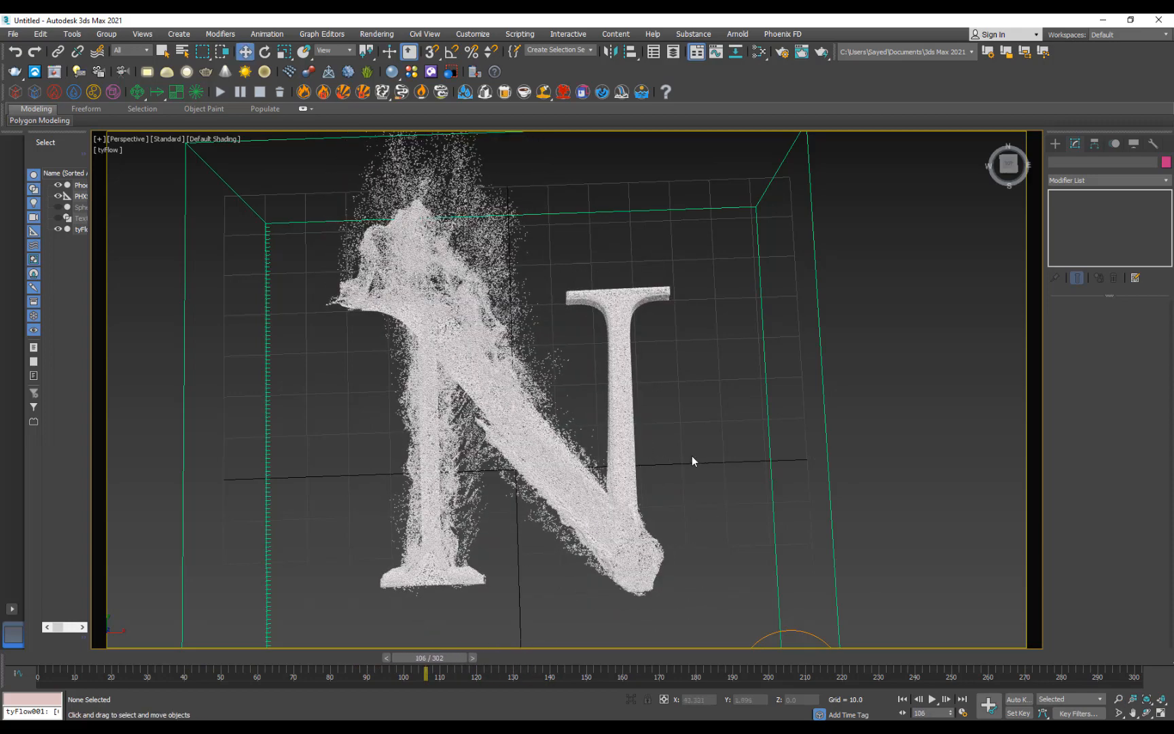
key("ctrl+c")
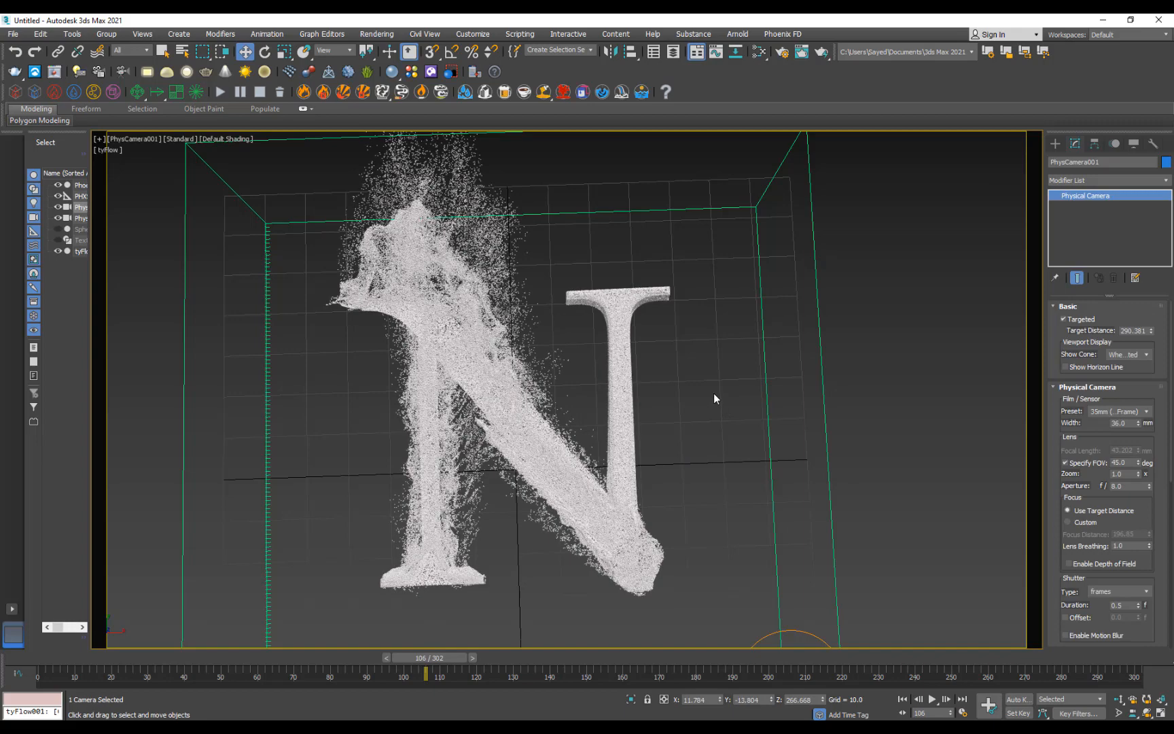
Switch back to a wide angled Perspective view, and scrub the After Effects Render composition to study the reference backdrop
left_click(714, 394)
key("p")
scroll(639, 409, "down", 3)
middle_click_drag(605, 421, 496, 393, "alt")
scroll(579, 407, "up", 3)
middle_click_drag(579, 407, 555, 419)
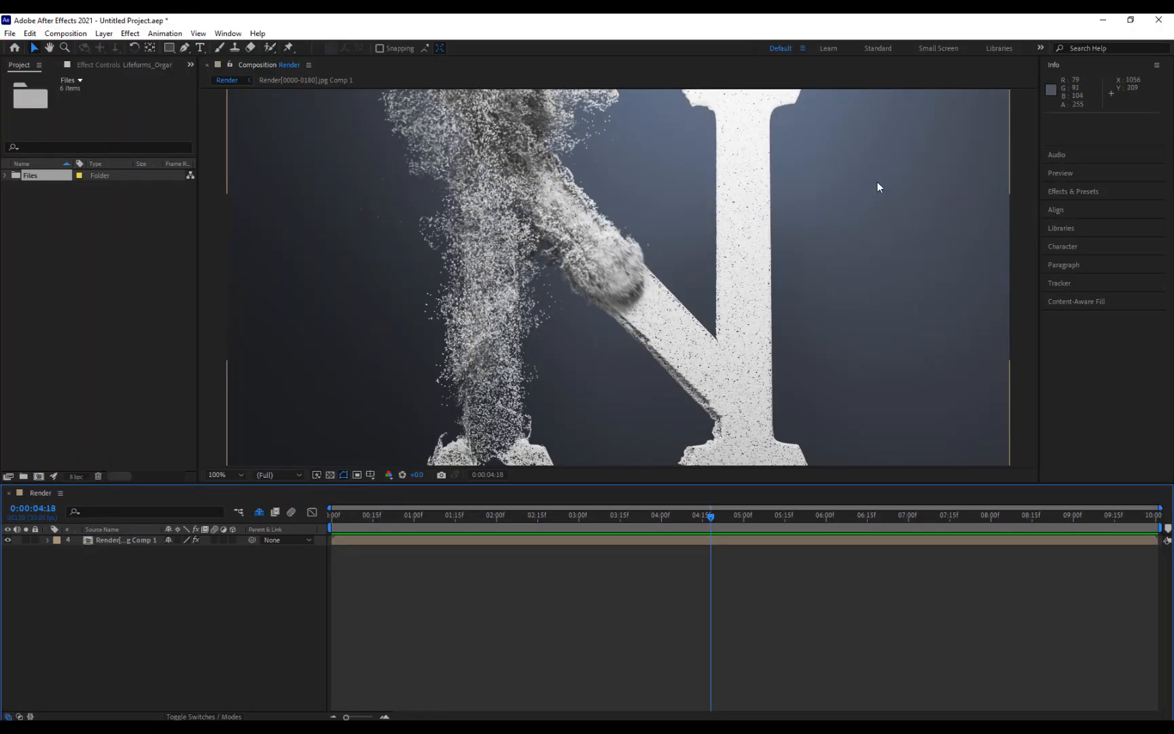
left_click_drag(453, 523, 874, 527)
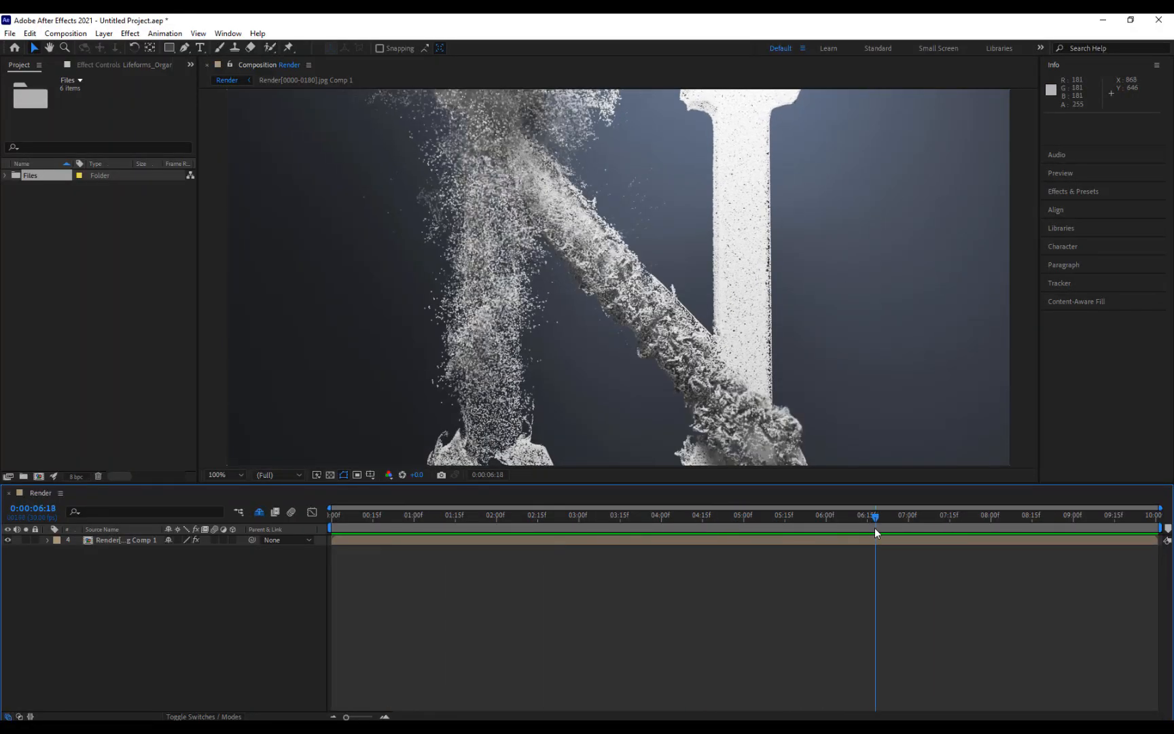
left_click(1103, 23)
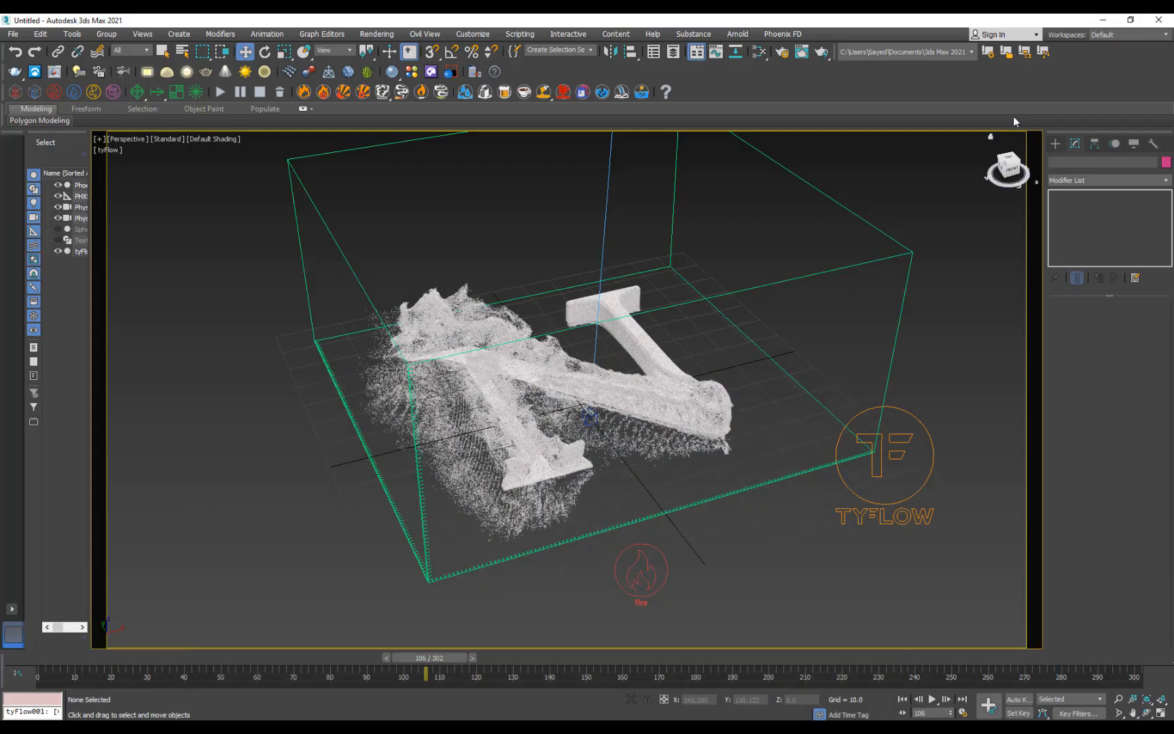
In 3ds Max, create a standard primitive plane spanning the grid beneath the letter and view it from the side
left_click(1055, 143)
left_click(1055, 161)
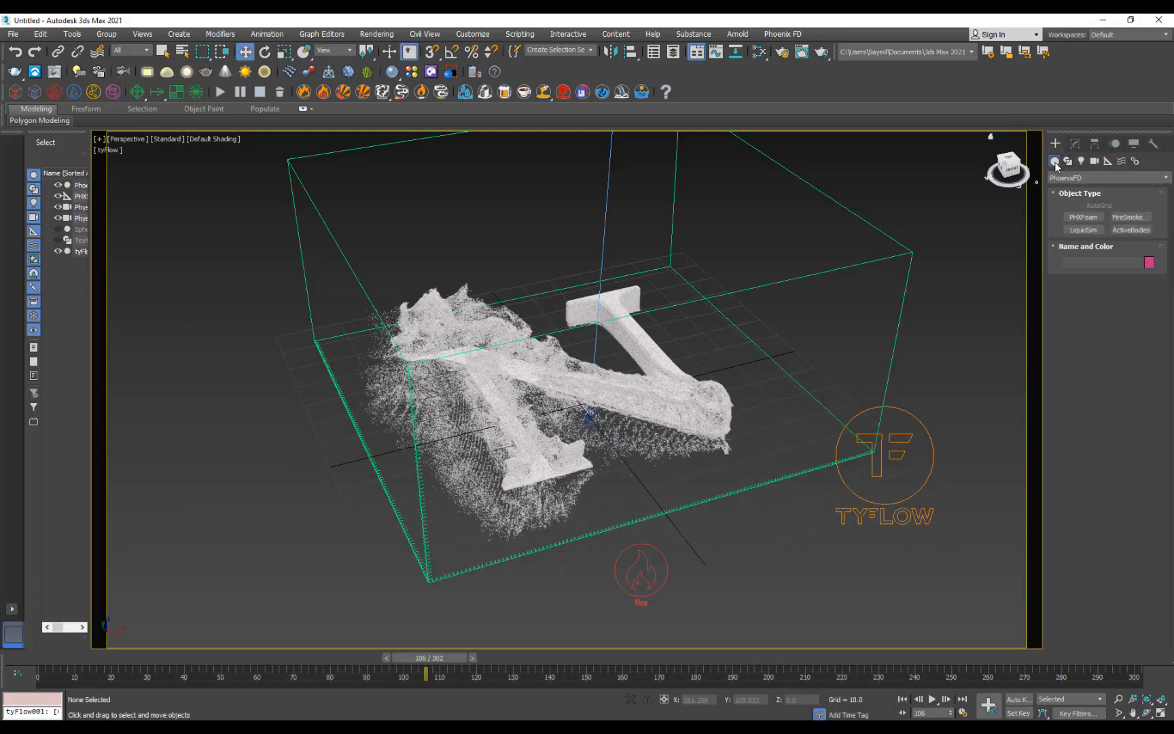
left_click(1061, 180)
left_click(1073, 188)
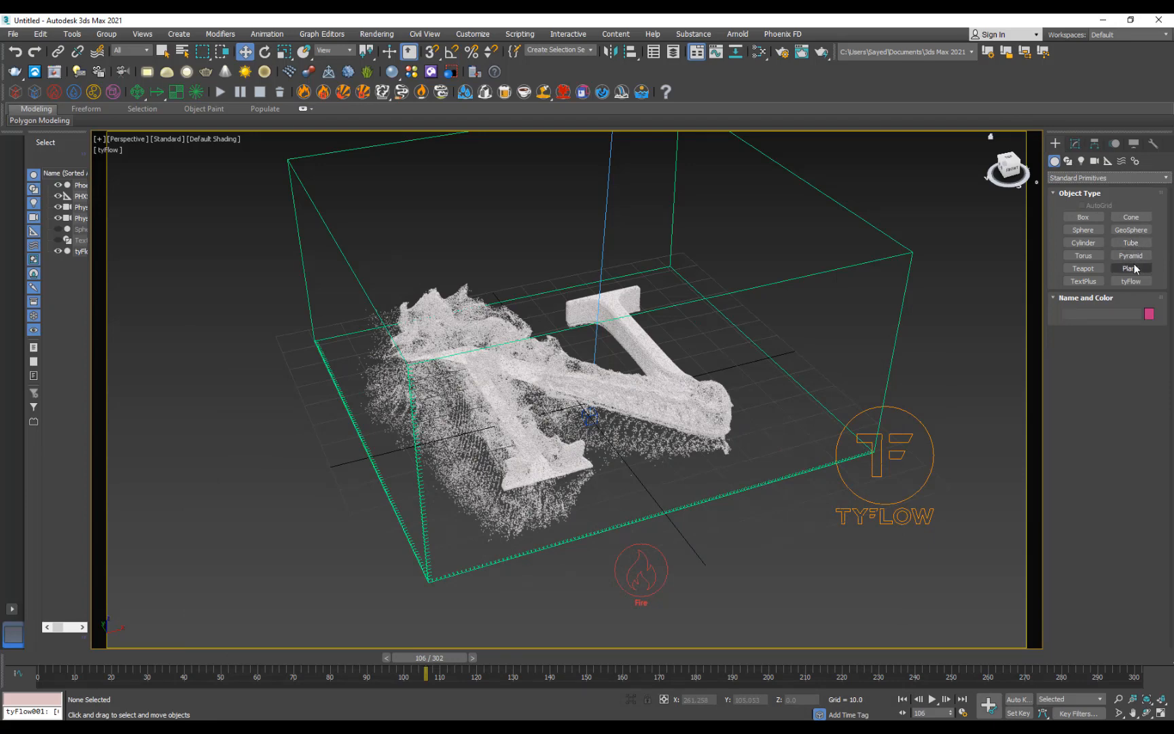
left_click(1131, 268)
mouse_move(222, 336)
left_mouse_down()
mouse_move(466, 435)
mouse_move(943, 453)
left_mouse_up()
right_click(500, 496)
mouse_move(501, 495)
middle_mouse_down("alt")
mouse_move(447, 481)
mouse_move(584, 325)
middle_mouse_up("alt")
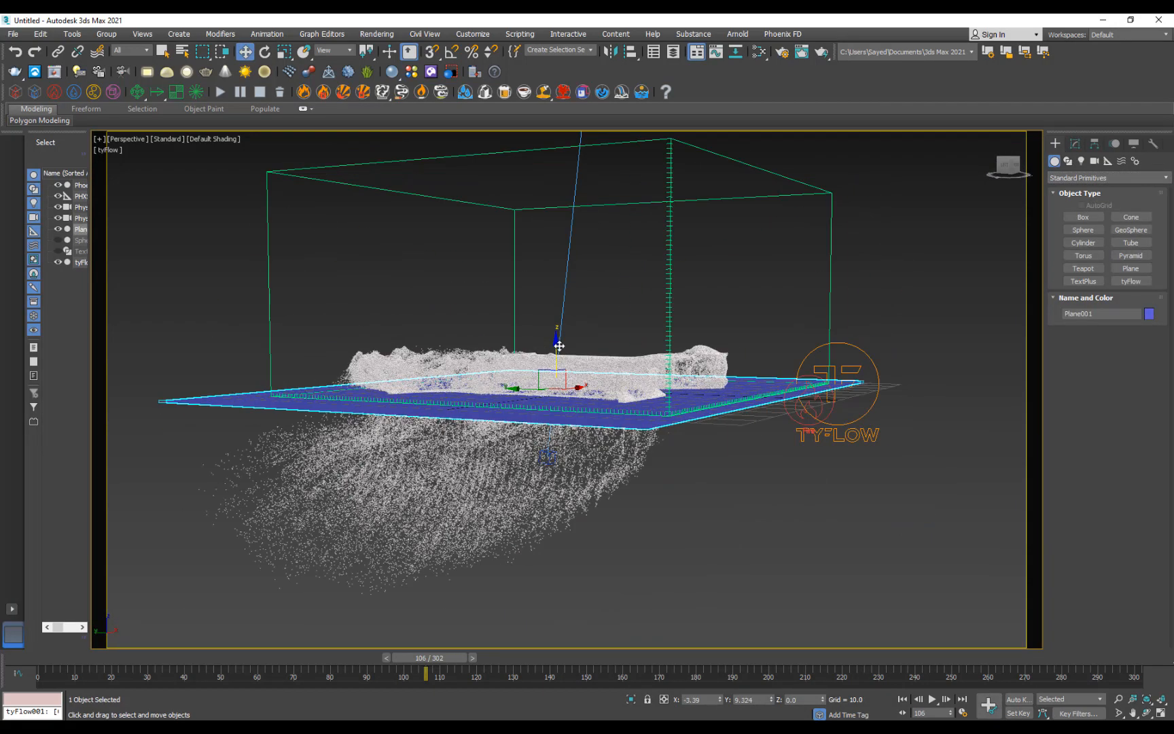
Lower the plane below the particles to about Z -57 and scale it up uniformly to about 382%
left_click_drag(559, 346, 556, 532)
scroll(562, 481, "down", 5)
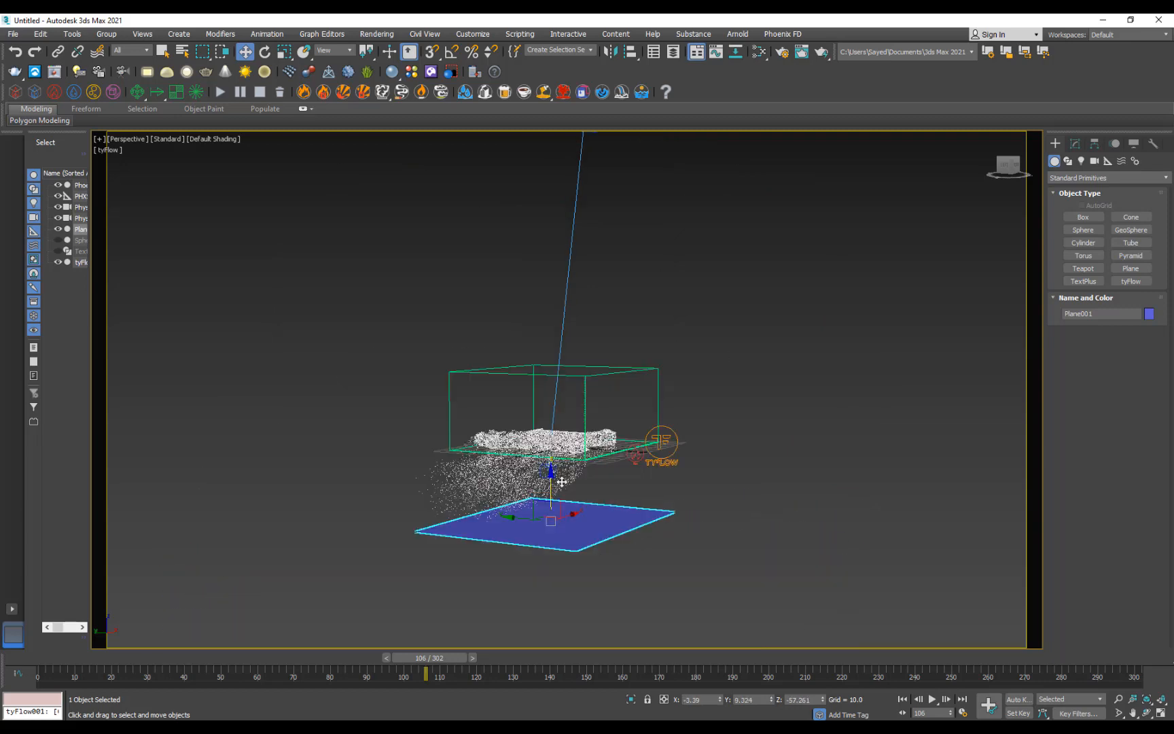
middle_click_drag(562, 481, 555, 518, "alt")
key("r")
left_click_drag(587, 493, 736, 340)
middle_click_drag(598, 543, 572, 491, "alt")
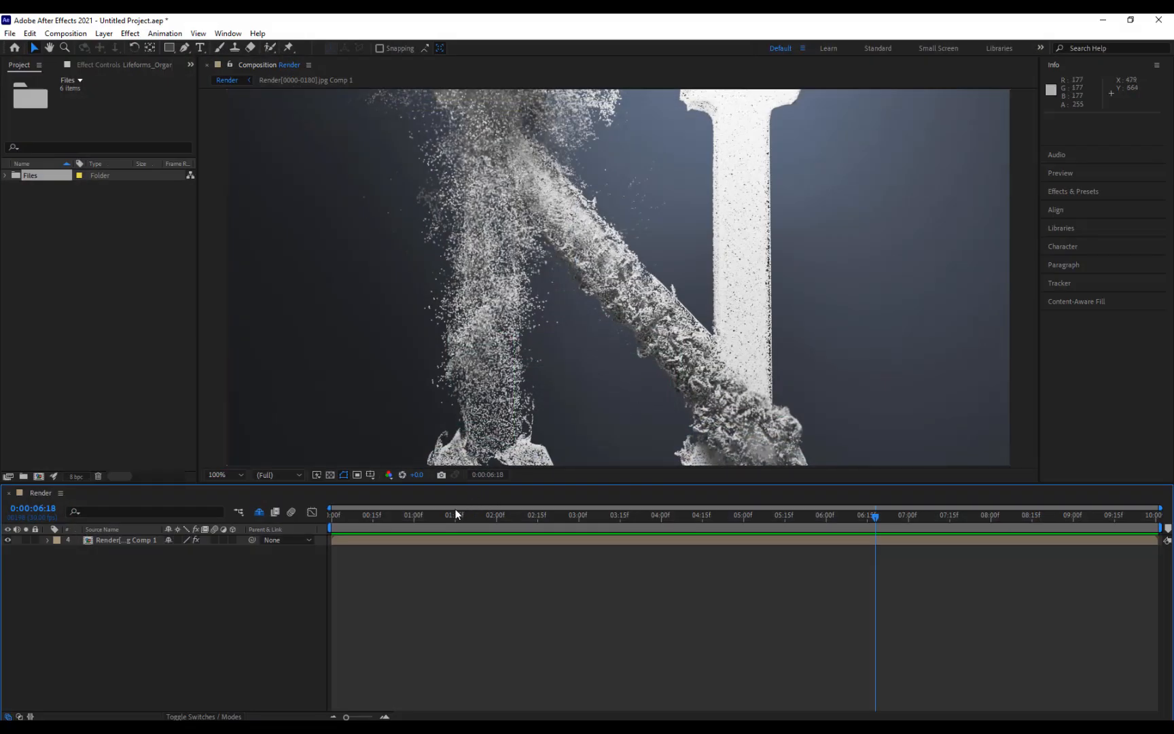
Check the backdrop in After Effects, lower the 3ds Max plane to about Z -76, and view it through the physical camera
left_click_drag(455, 509, 543, 515)
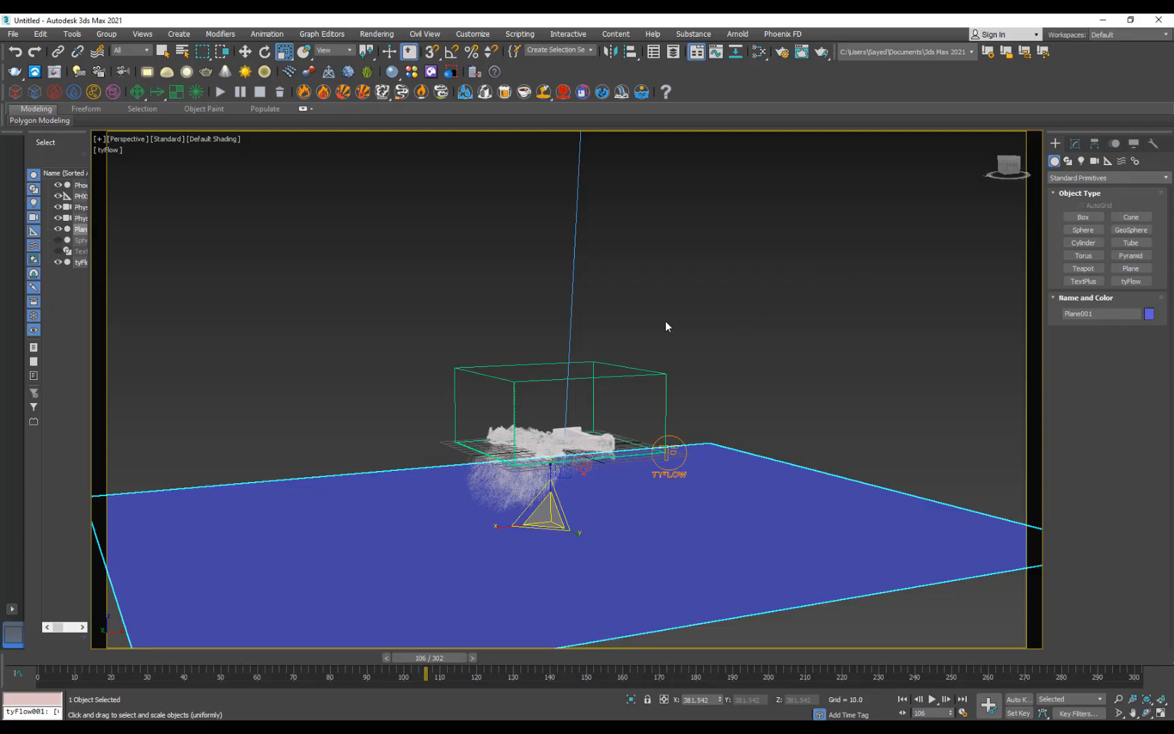
middle_click_drag(622, 442, 597, 471, "alt")
key("w")
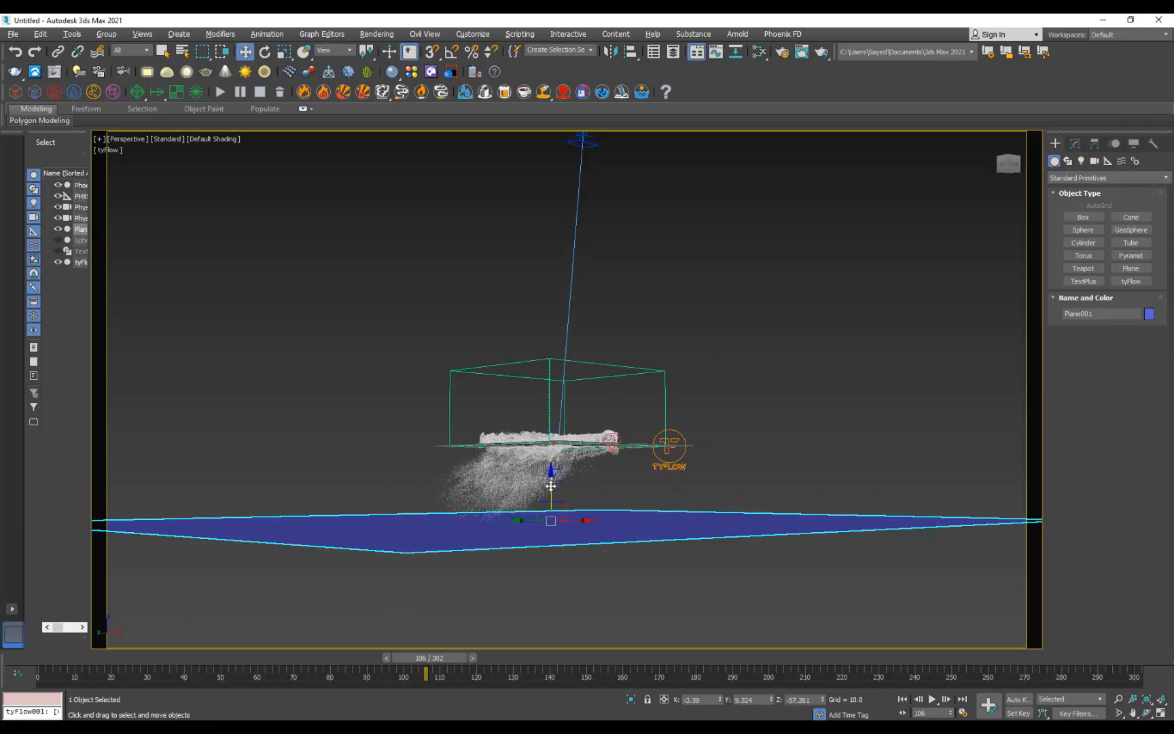
key("c")
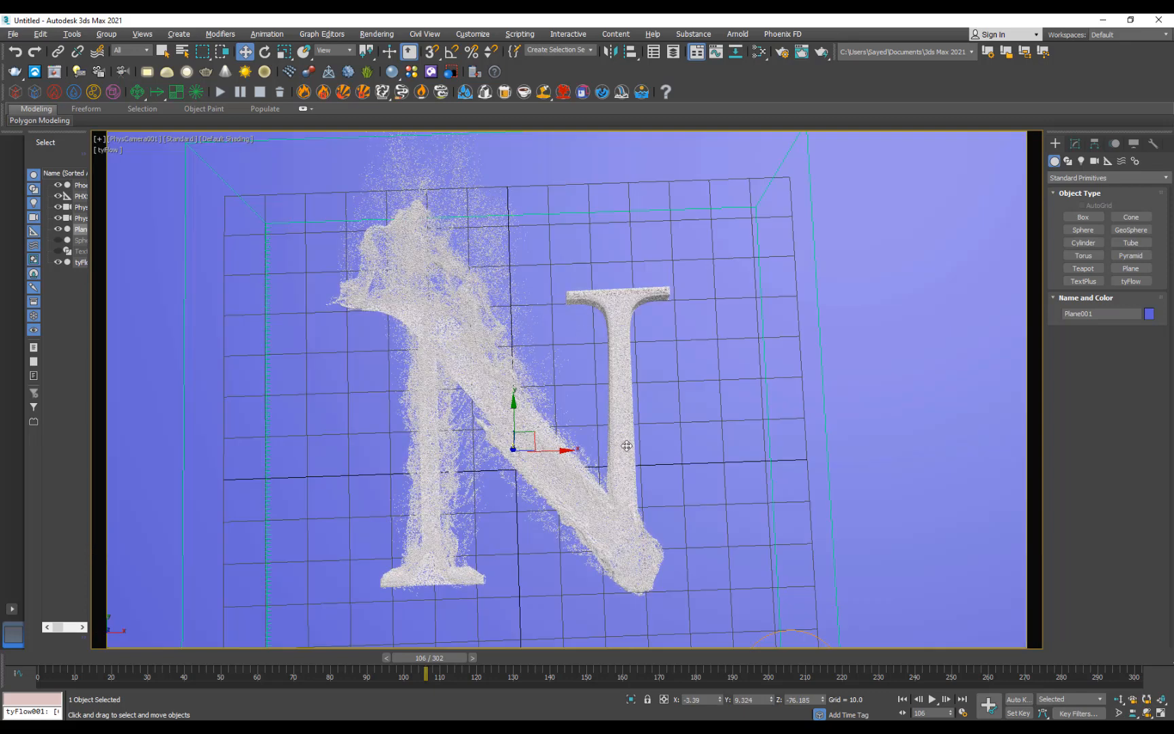
Open the Slate Material Editor and change the renderer from Arnold to V-Ray 5, update 1 in Render Setup
key("m")
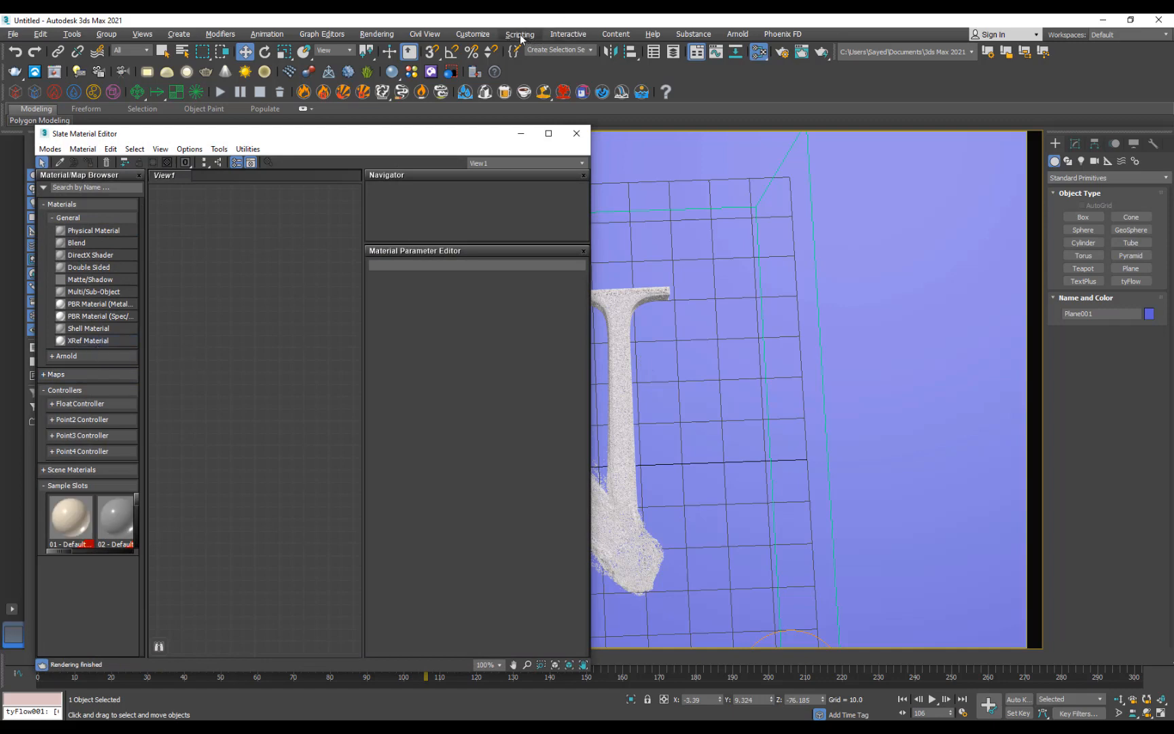
left_click(376, 34)
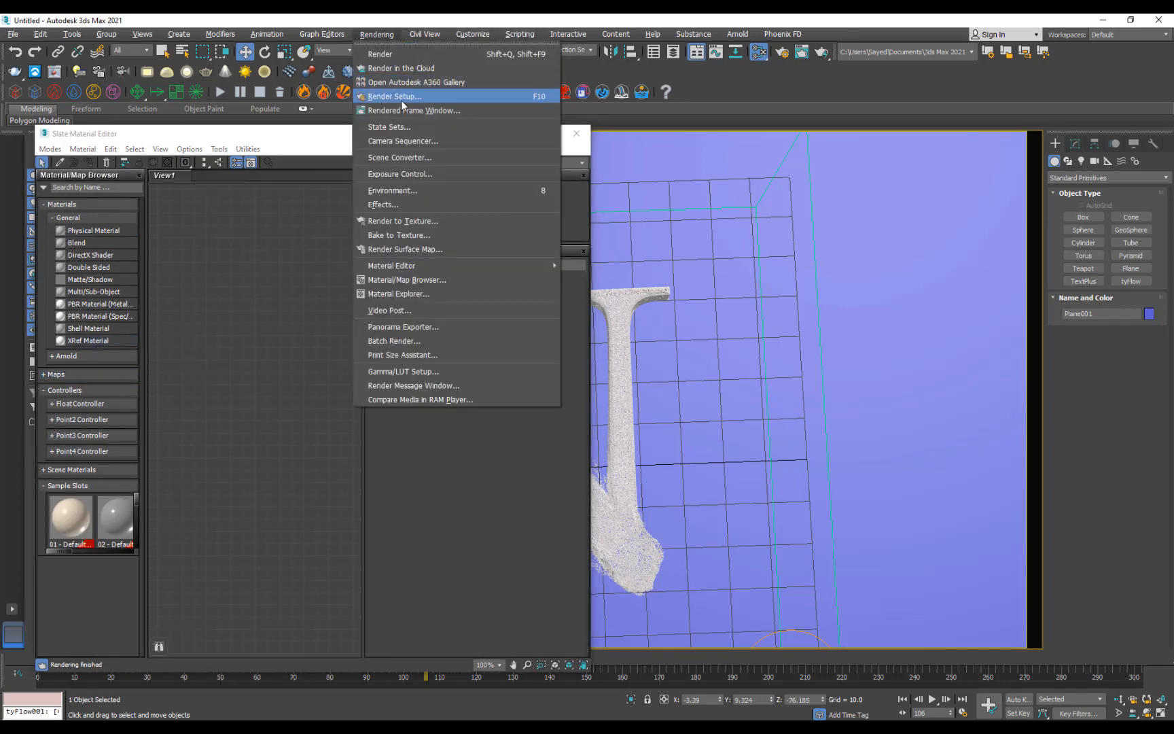
left_click(401, 97)
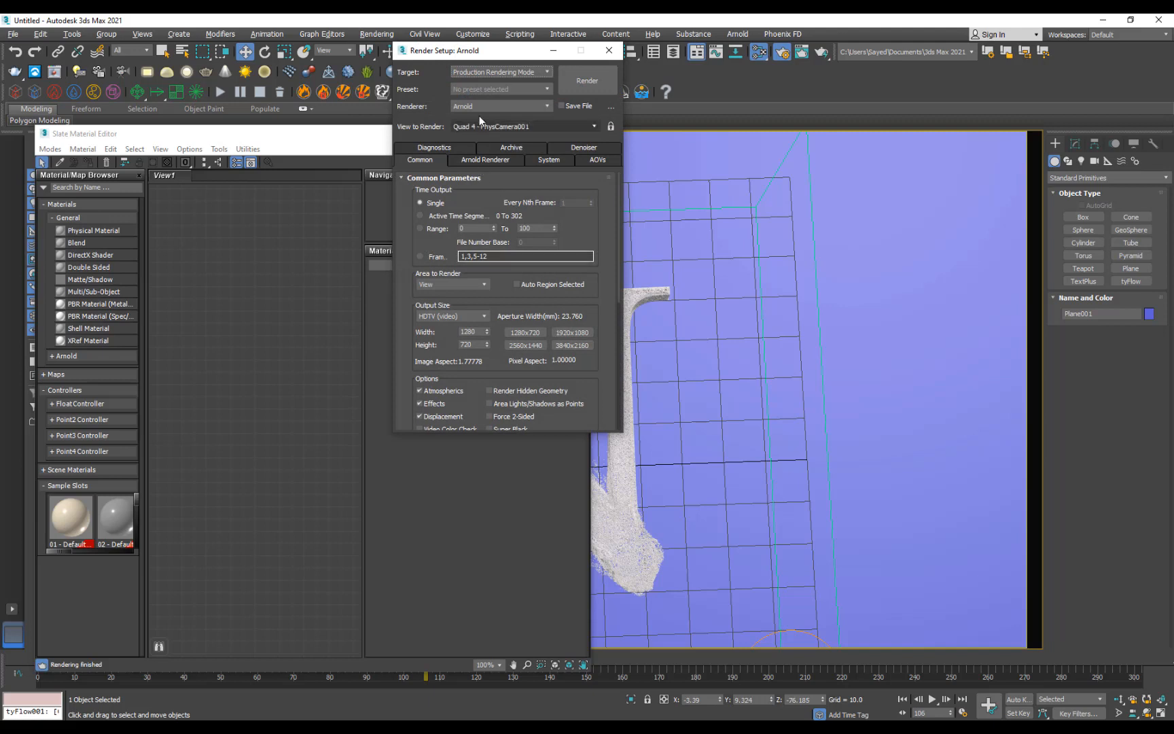
left_click(479, 107)
left_click(492, 162)
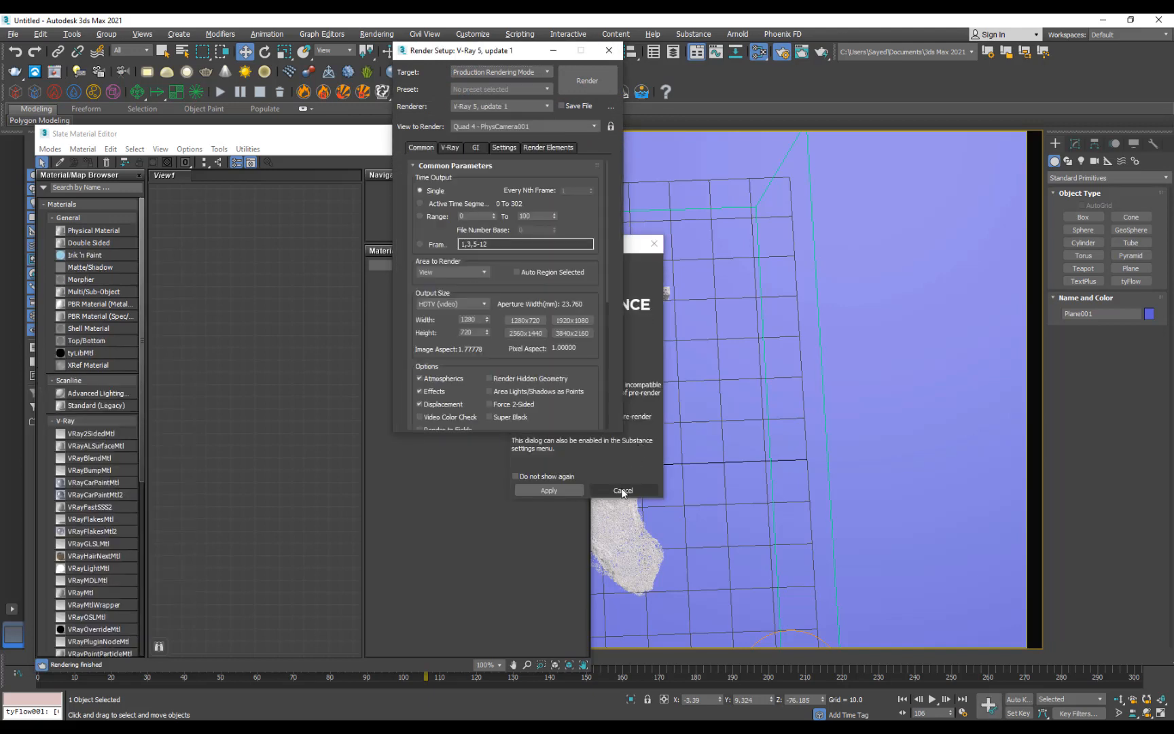
Assign a new Standard (Legacy) material to the backdrop plane and set its ambient colour to a dark blue-grey, RGB 36, 40, 47
left_click_drag(86, 406, 253, 348)
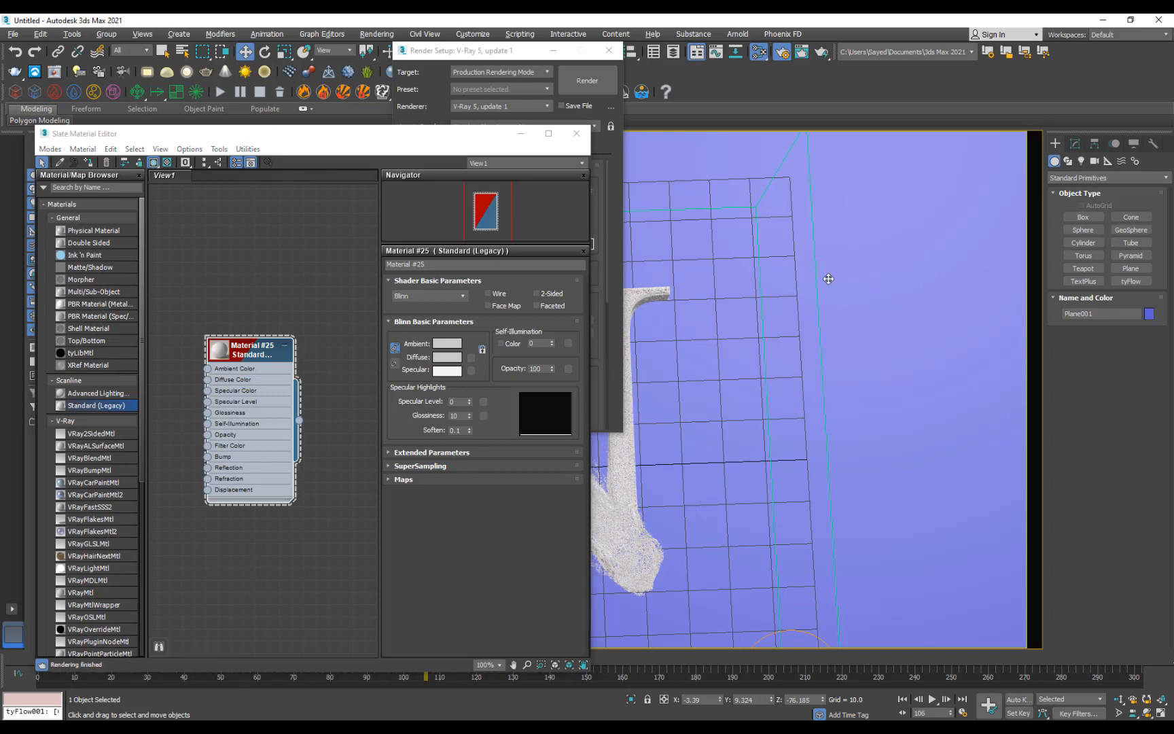
left_click(89, 163)
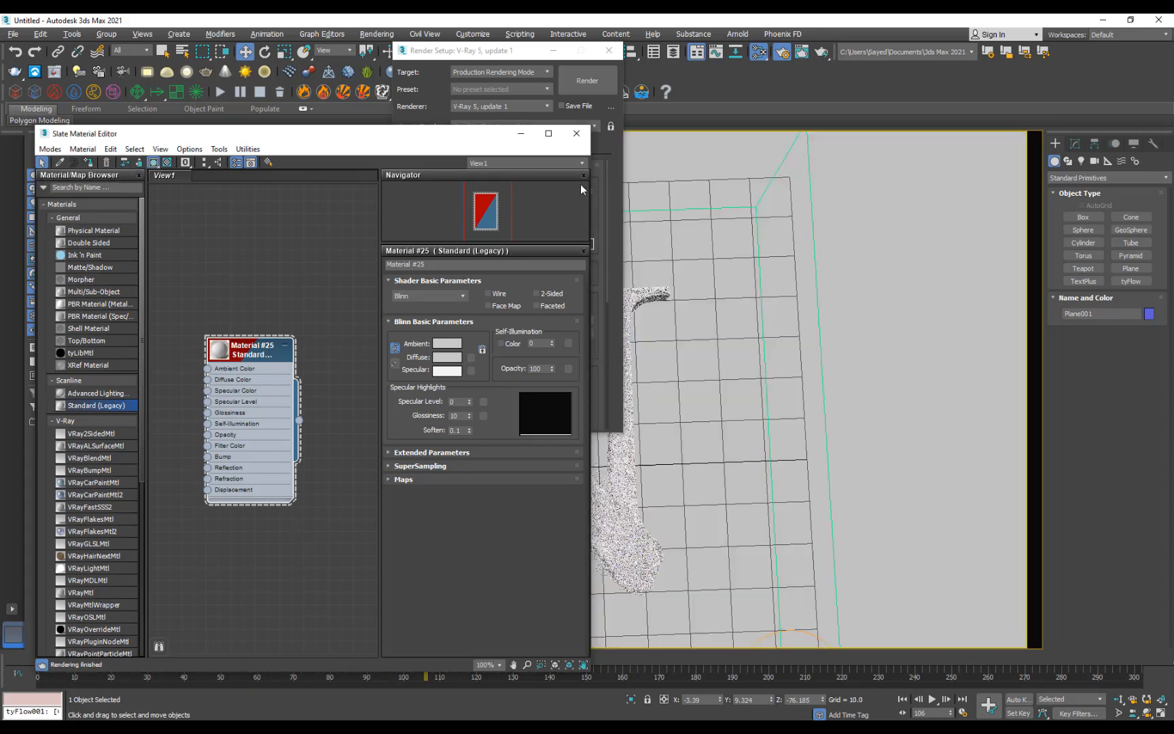
left_click(460, 344)
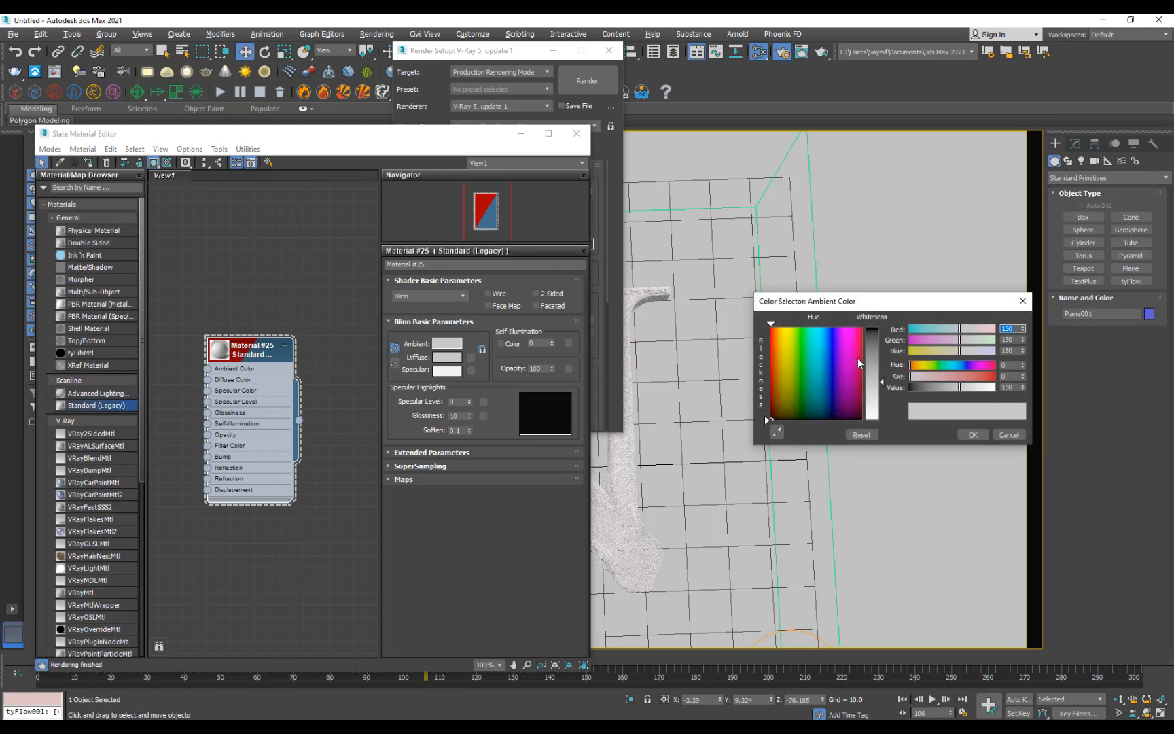
left_click(826, 356)
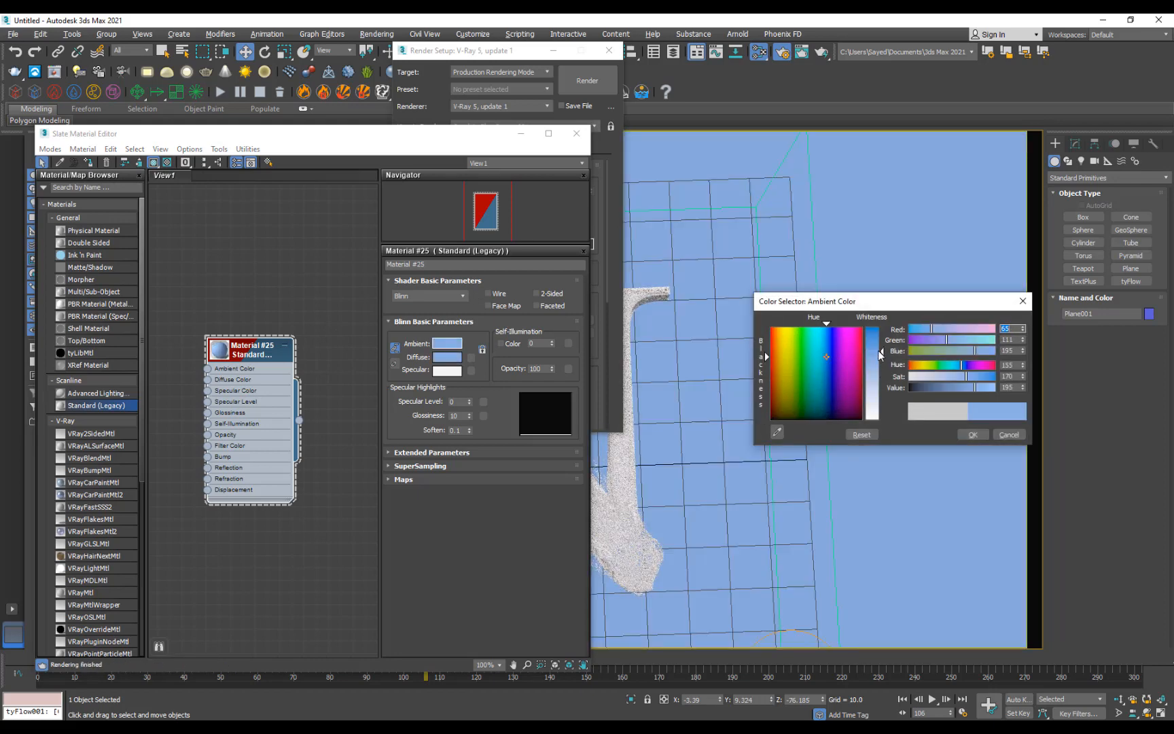
left_click_drag(874, 350, 874, 335)
left_click(932, 389)
left_click(931, 376)
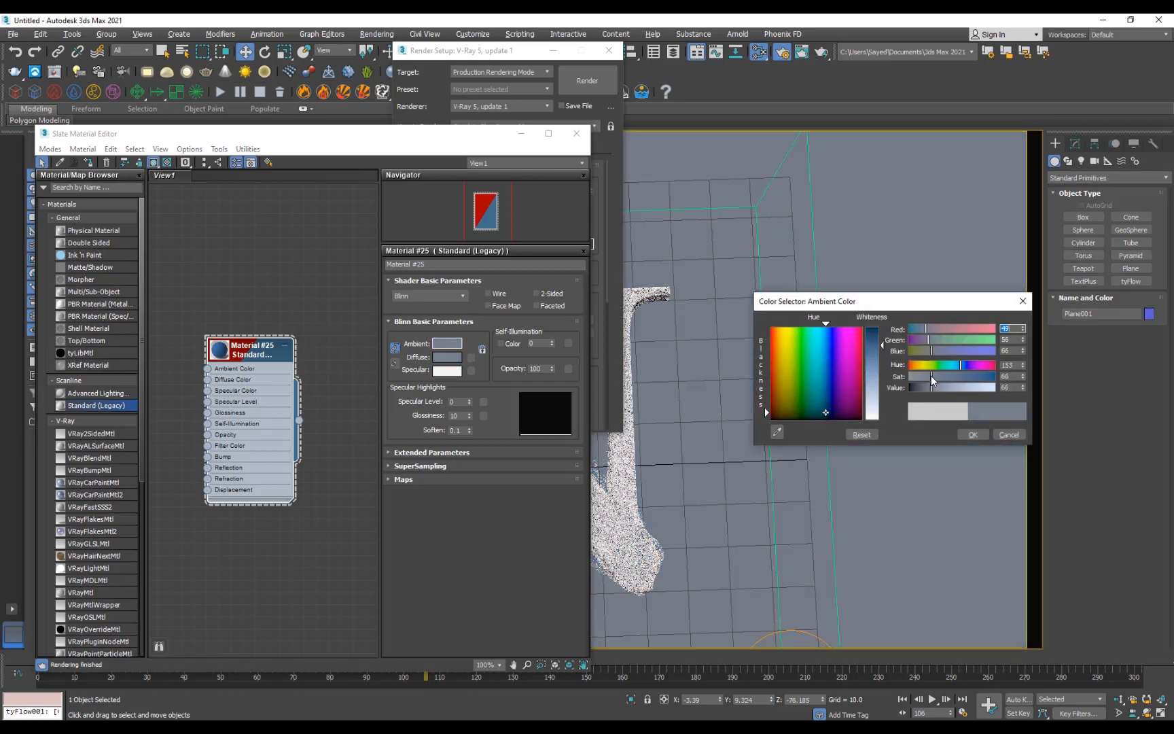
left_click_drag(929, 390, 926, 388)
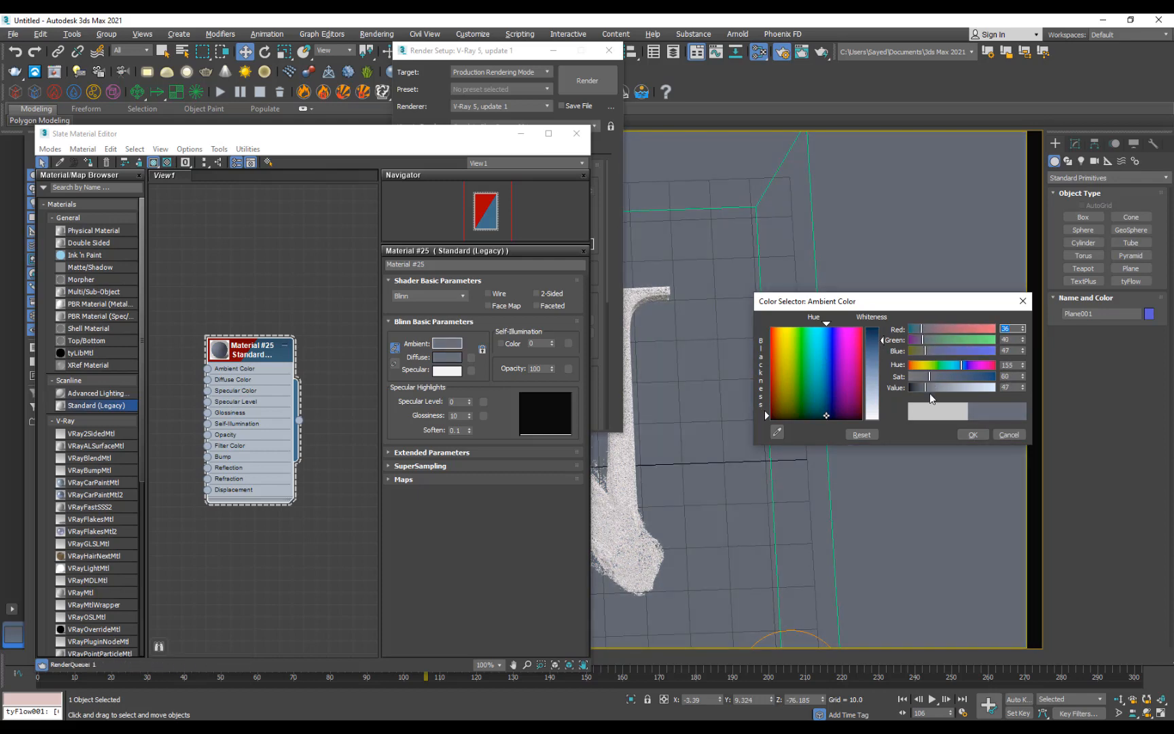
left_click(973, 435)
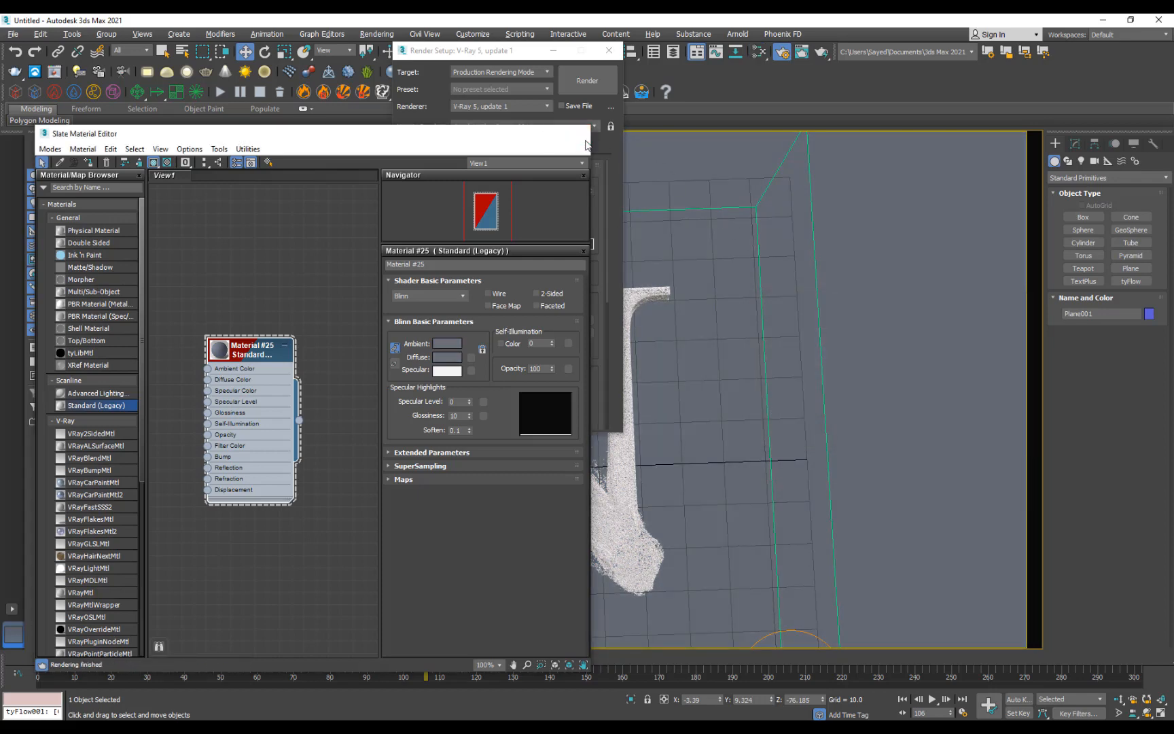
left_click(576, 134)
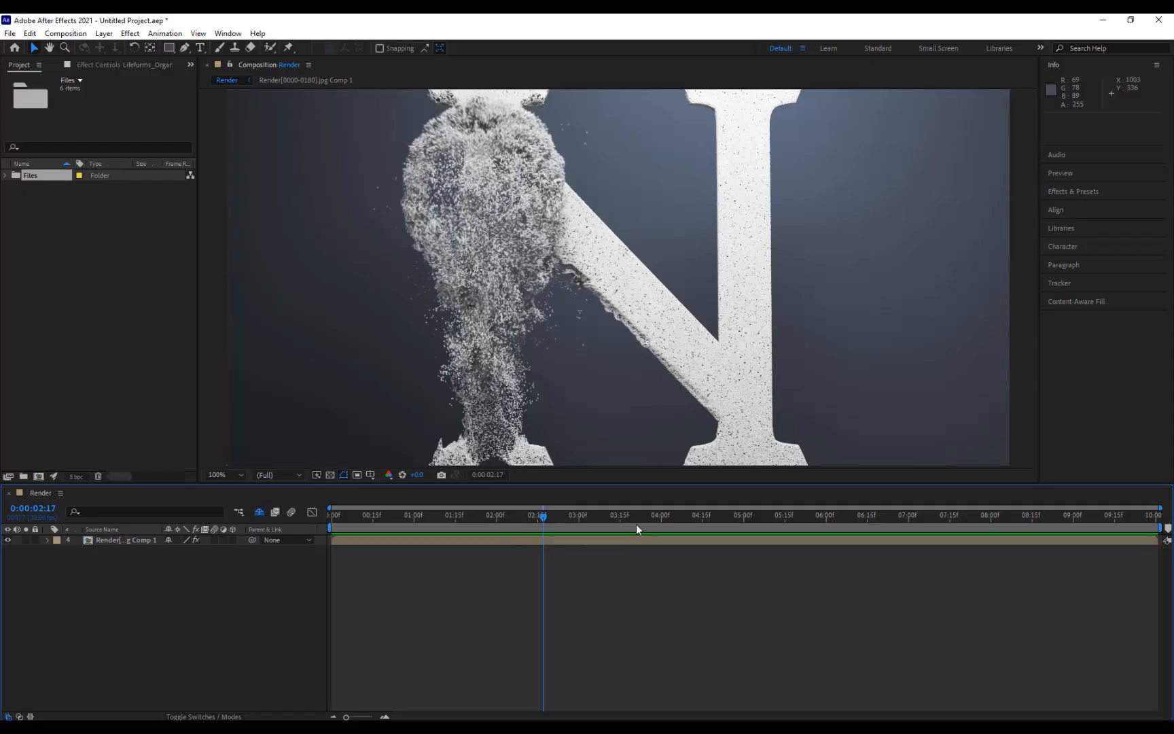
Examine the reference render's lighting in After Effects at about 0:00:05:14, return to 3ds Max and close Render Setup
left_click_drag(636, 525, 781, 516)
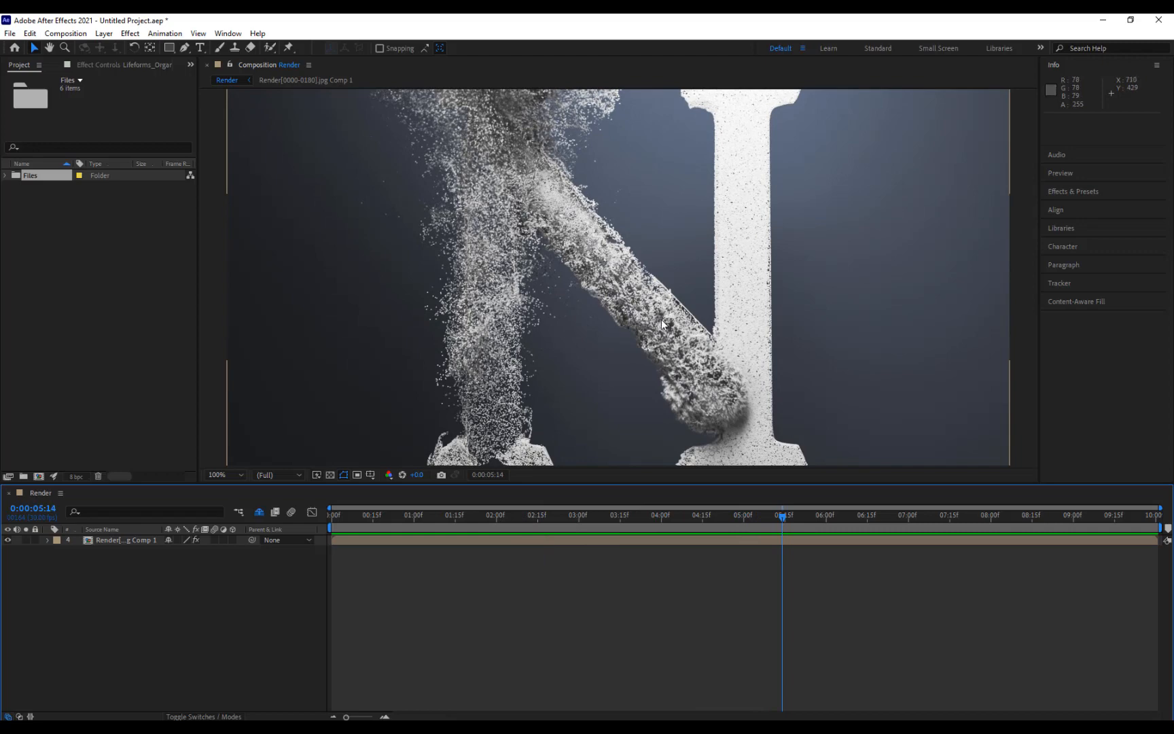
scroll(662, 316, "up", 2)
scroll(656, 306, "down", 2)
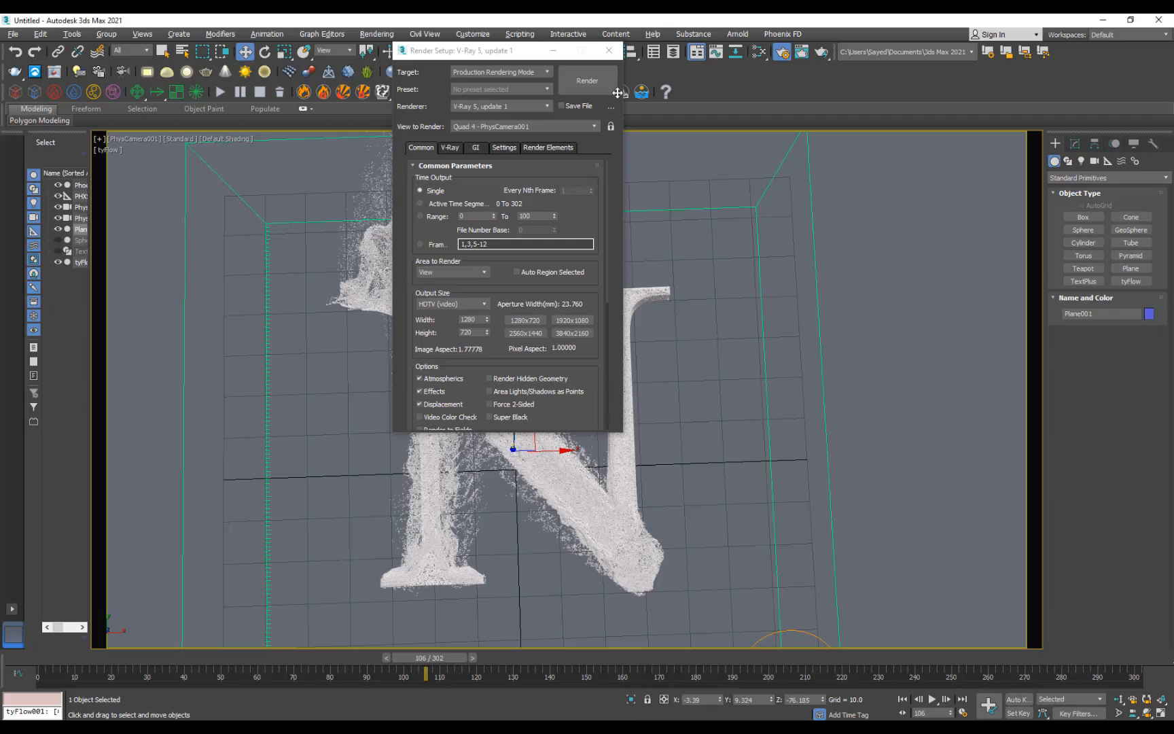
left_click(609, 50)
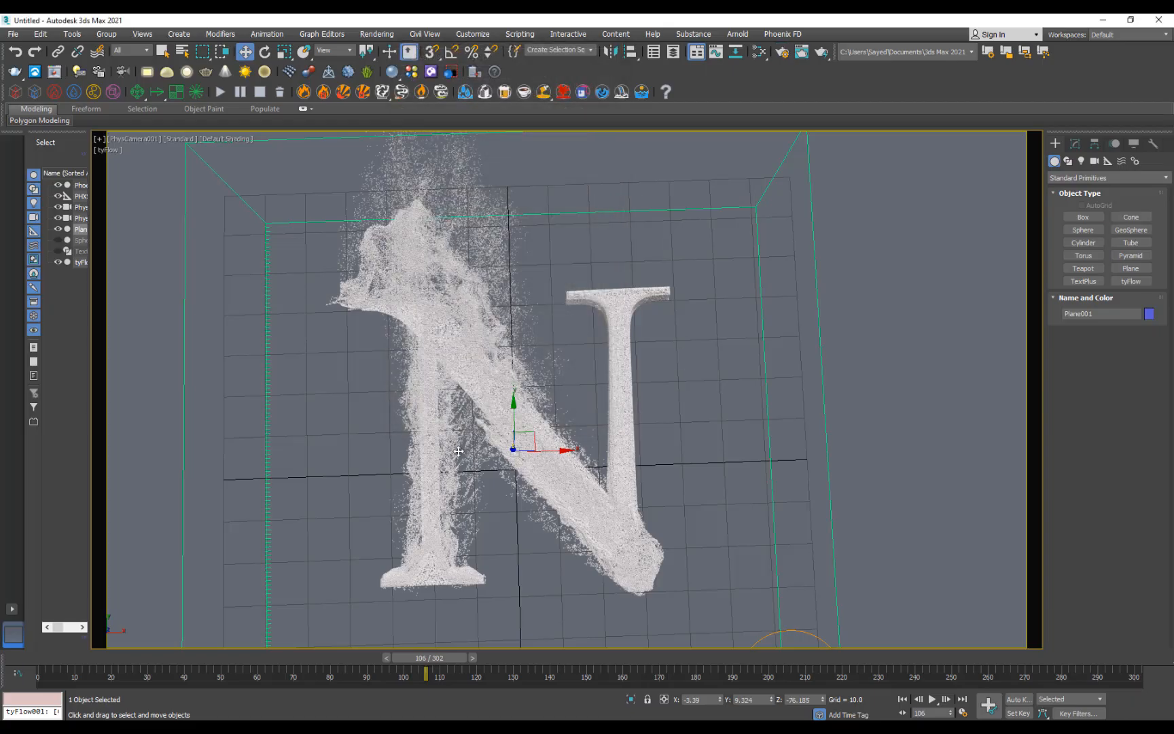
Create a V-Ray plane light about 70 by 60 units over the letter and raise it to about Z 26
key("p")
middle_click_drag(459, 450, 517, 434, "alt")
left_click(1070, 160)
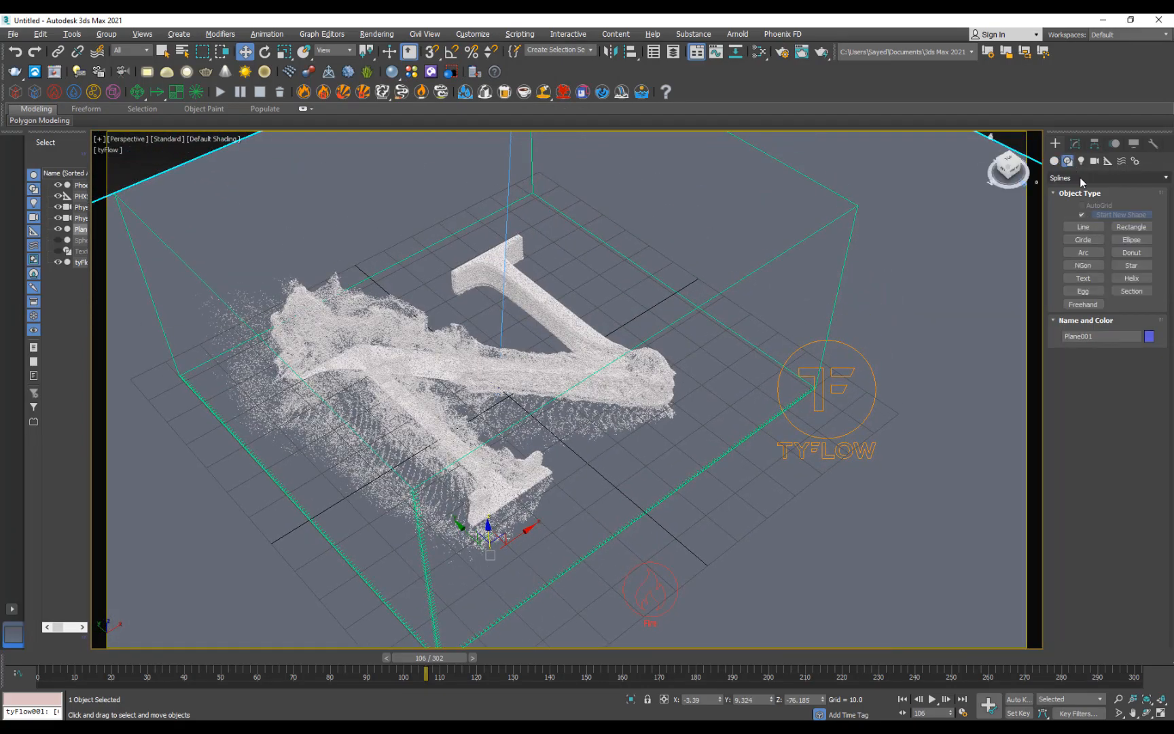
left_click(1080, 162)
left_click(1079, 177)
left_click(1076, 206)
left_click(1083, 217)
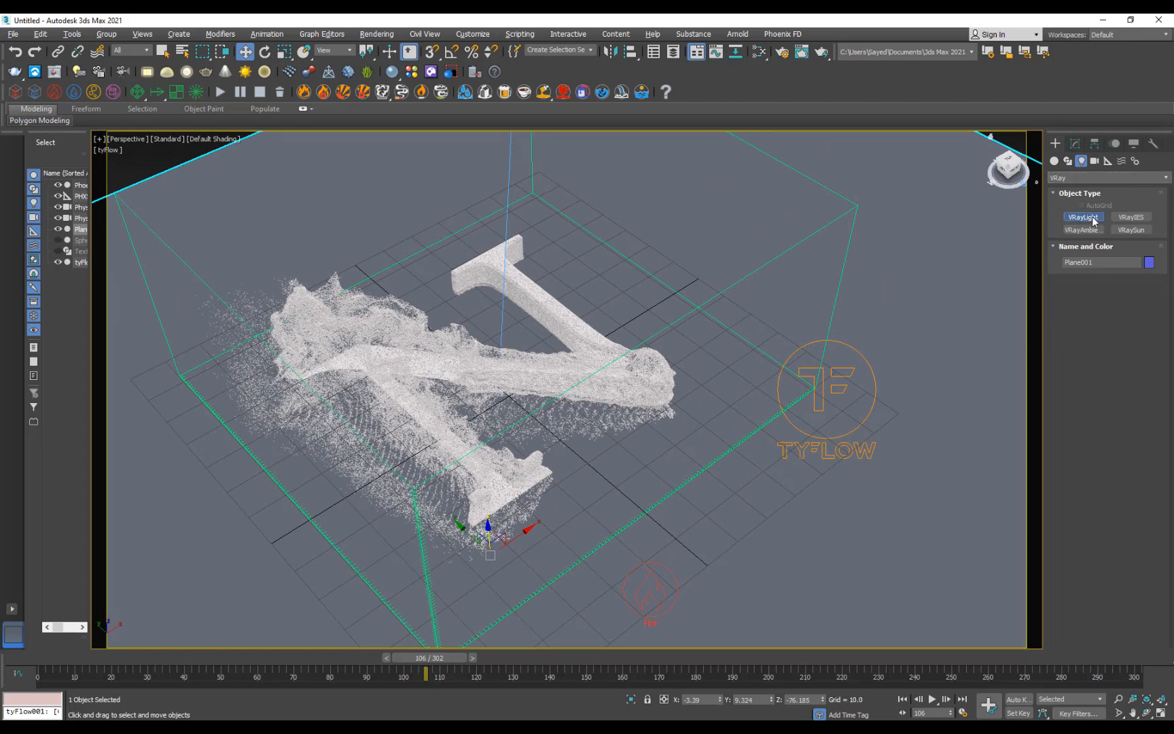
left_click_drag(400, 343, 732, 333)
key("w")
left_click_drag(556, 306, 559, 228)
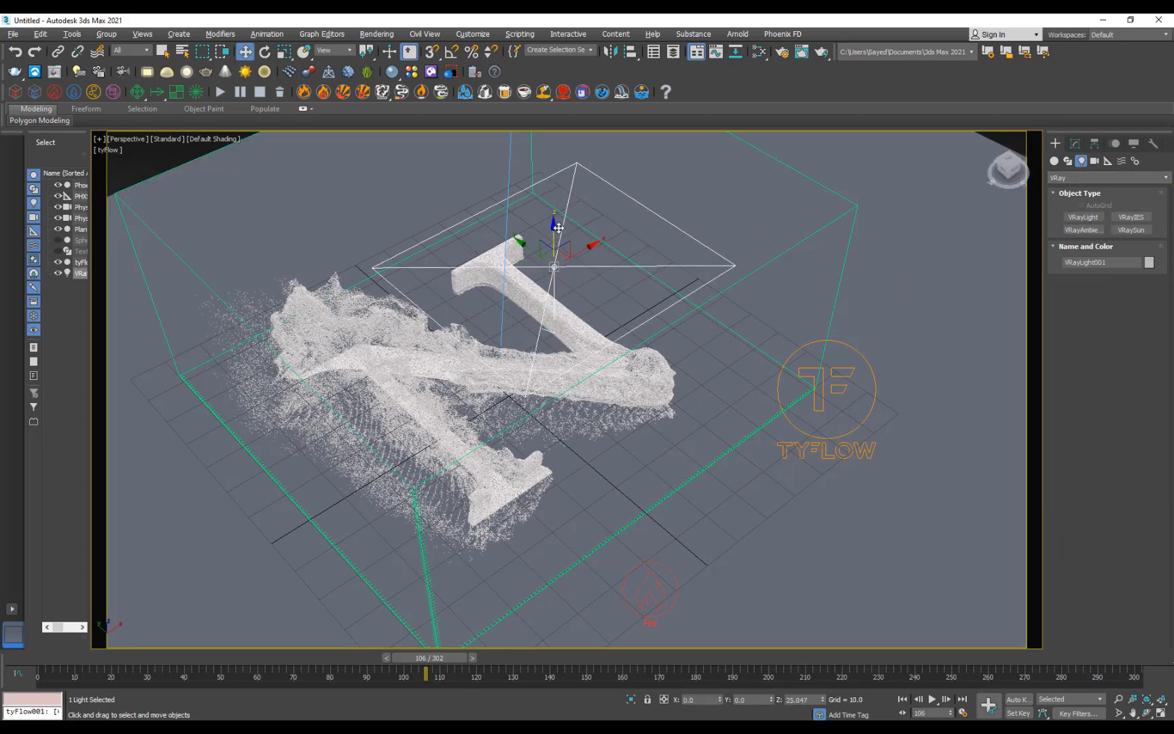
Turn on angle snap, rotate the light upright to face the letter and move it sideways to about X 88
key("e")
key("a")
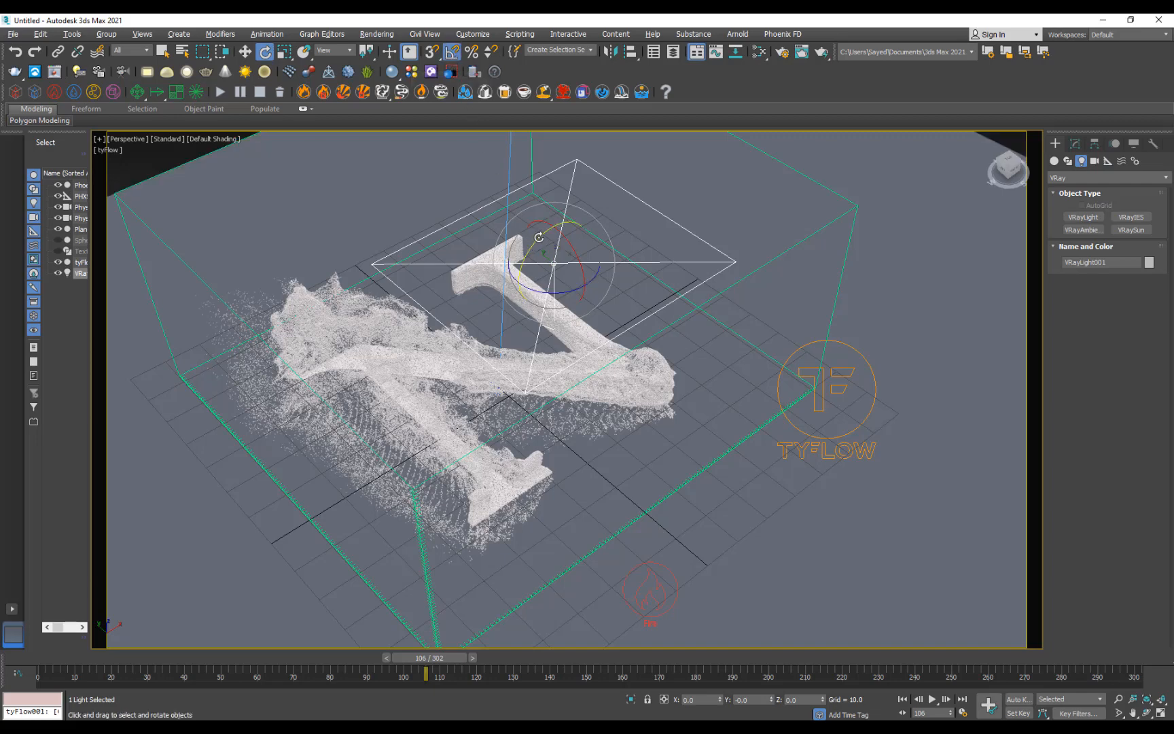
left_click_drag(535, 238, 577, 202)
key("w")
left_click_drag(585, 246, 774, 174)
scroll(689, 252, "down", 2)
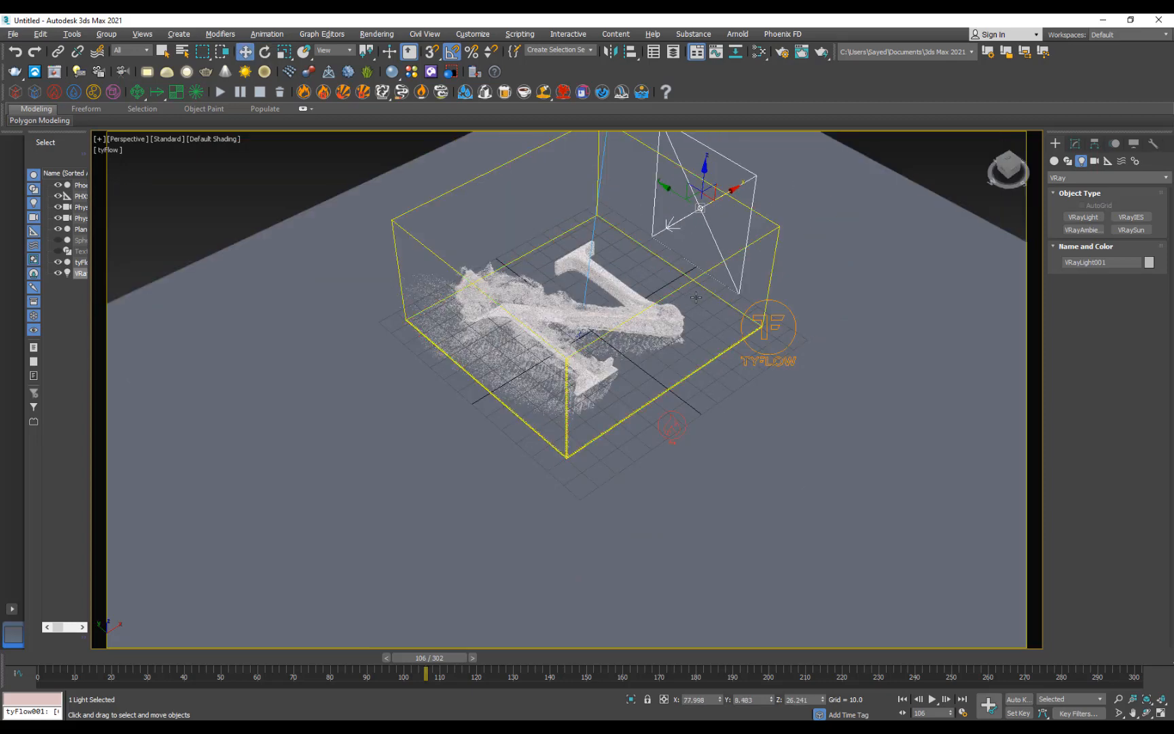
middle_click_drag(689, 253, 741, 209, "alt")
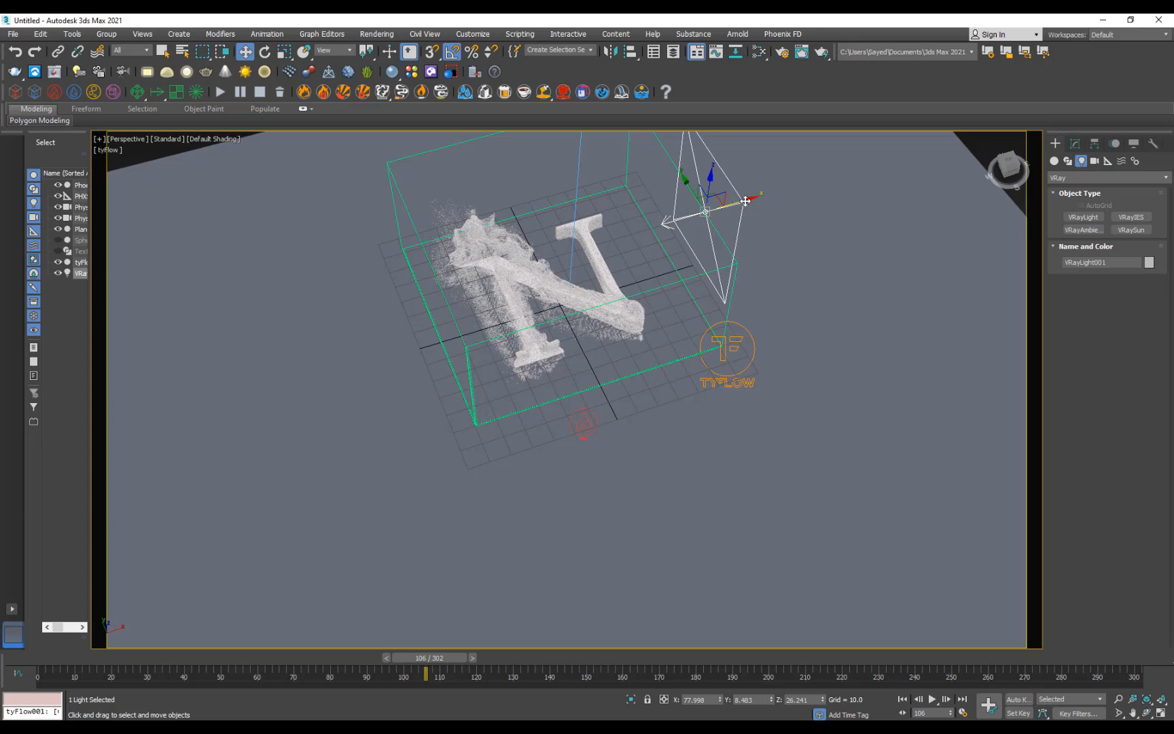
left_click_drag(745, 201, 761, 195)
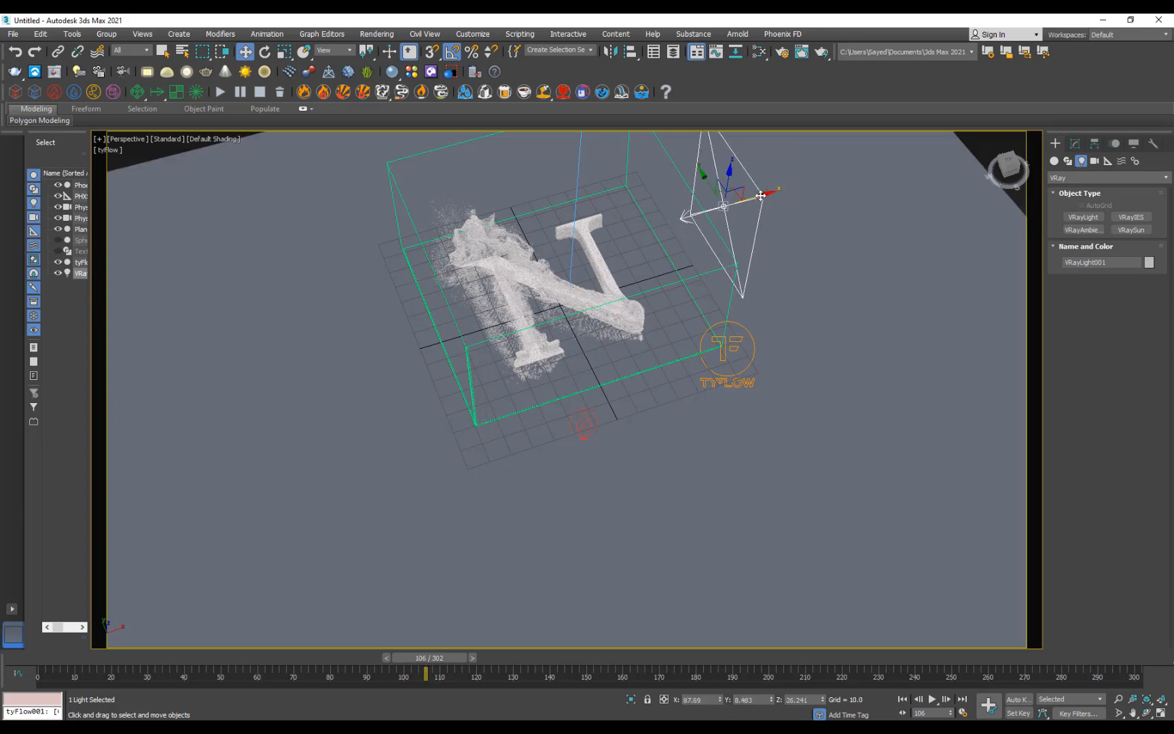
Clone the light as an instance to about X -106 and mirror it on the X axis to face the letter
left_click_drag(761, 195, 366, 310, "shift")
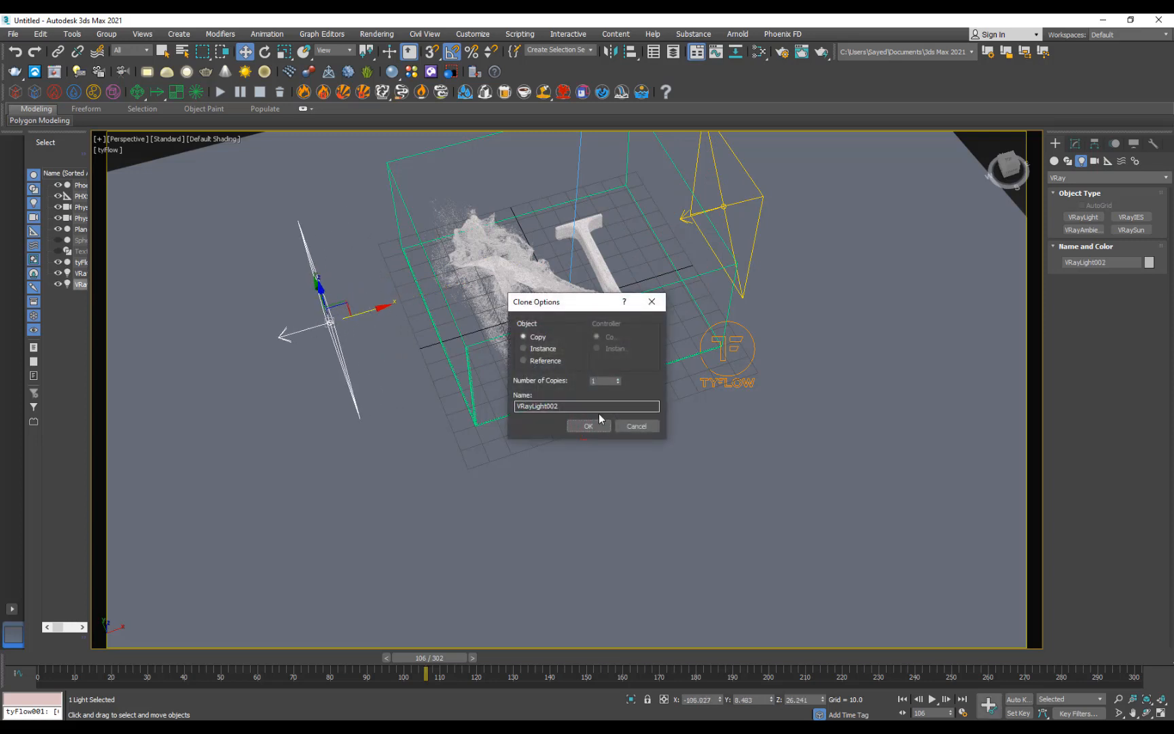
left_click(542, 349)
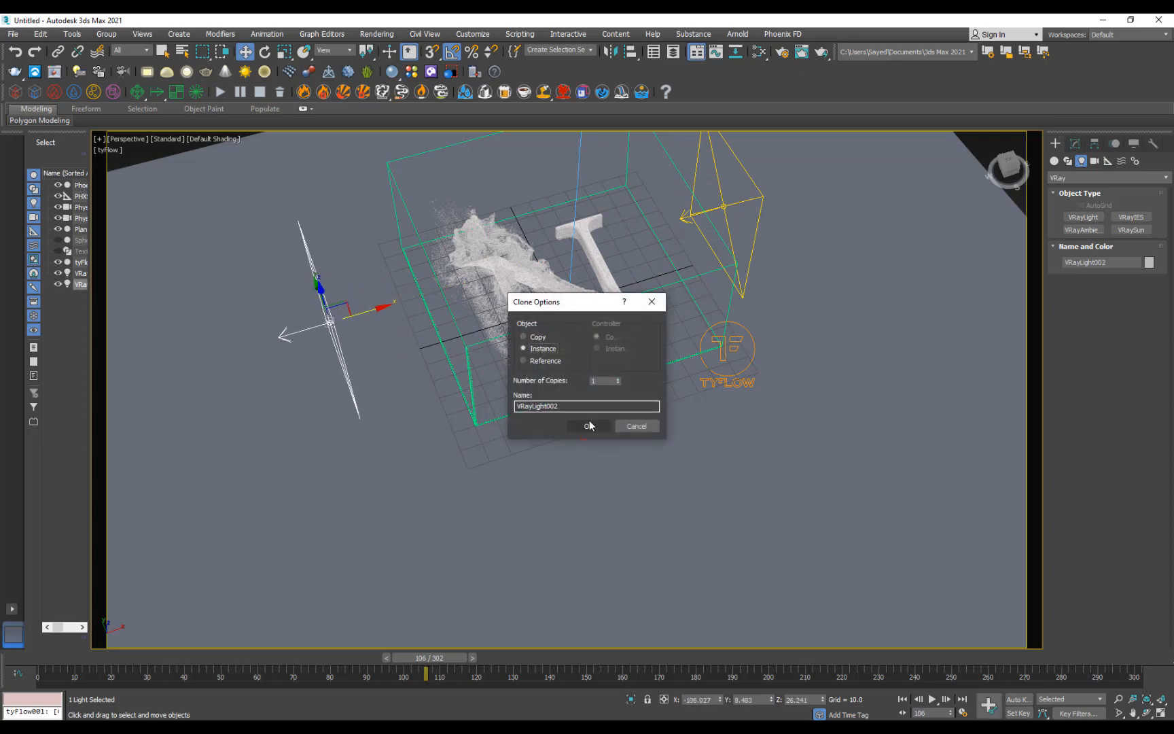
left_click(590, 426)
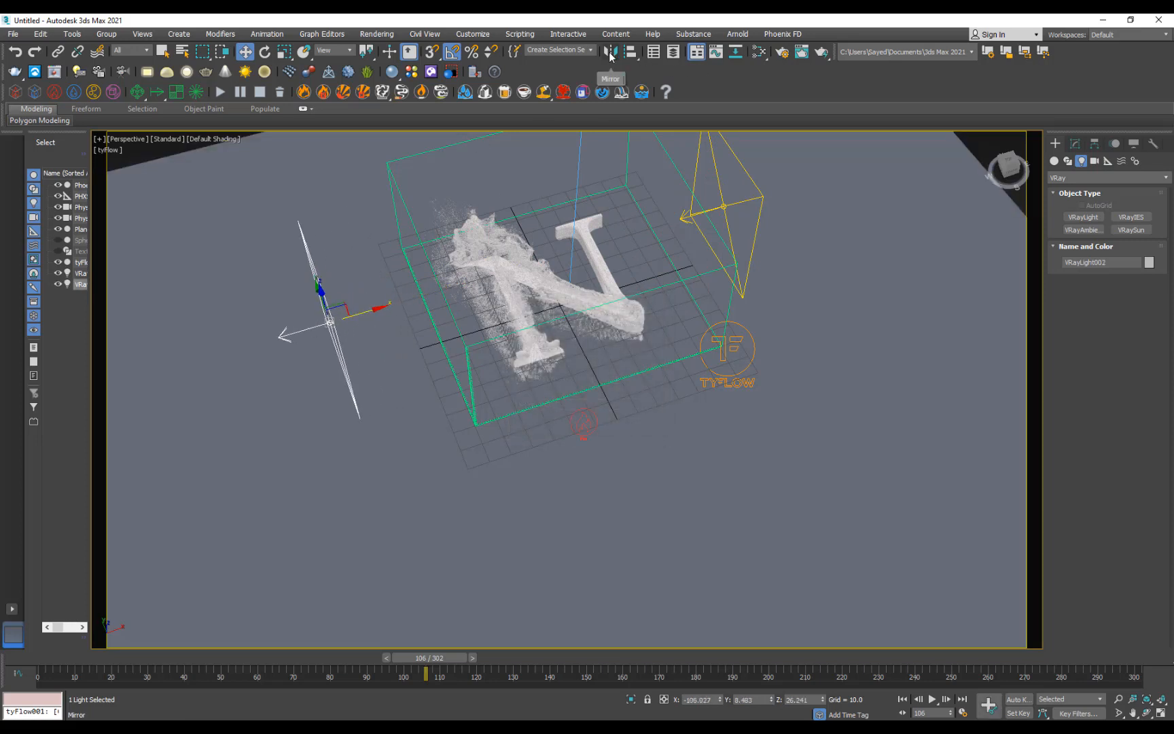
left_click(611, 52)
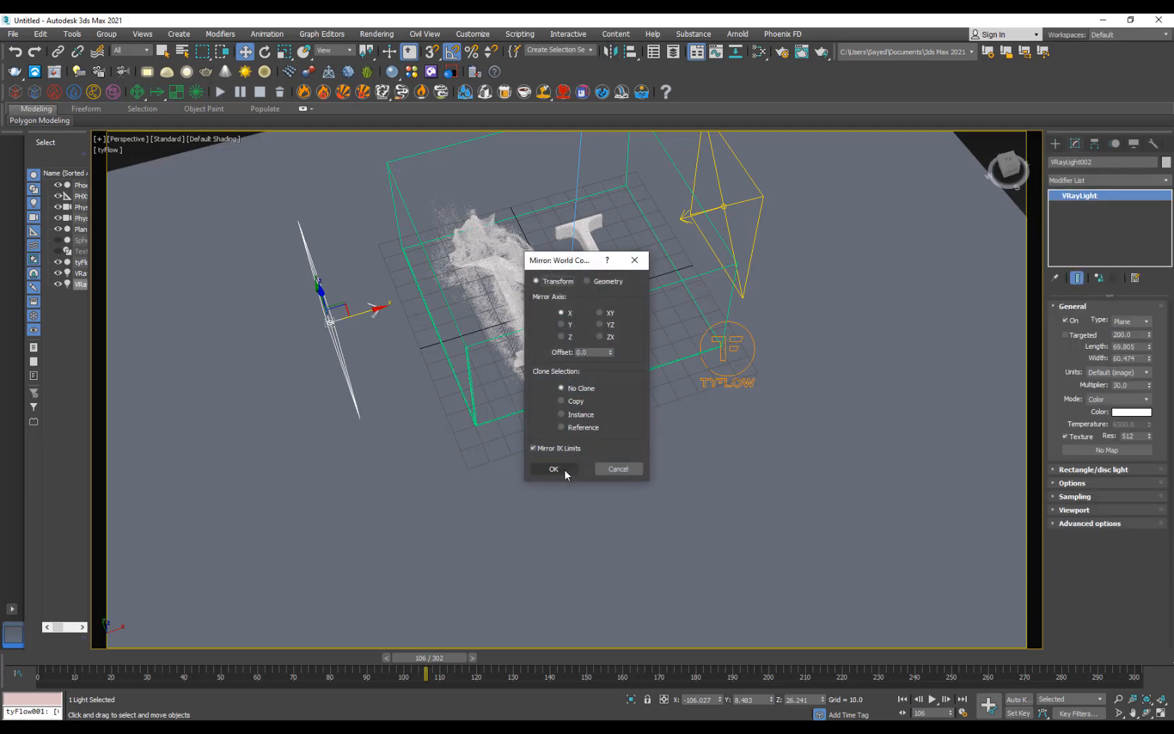
left_click(554, 469)
middle_click_drag(565, 470, 523, 448, "alt")
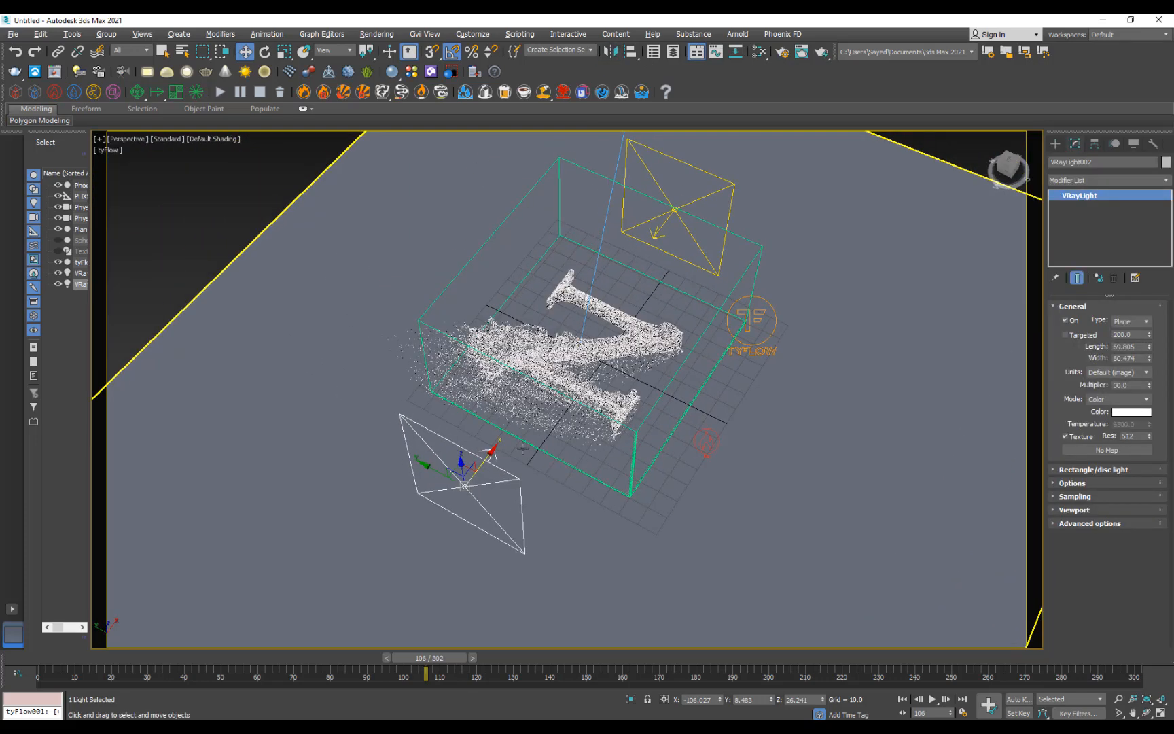
Clone a third light as an instance, rotate it -90° about Z and move it behind the letter's top to about Y 121
mouse_move(484, 525)
left_mouse_down("shift")
mouse_move(516, 394)
mouse_move(597, 374)
left_mouse_up("shift")
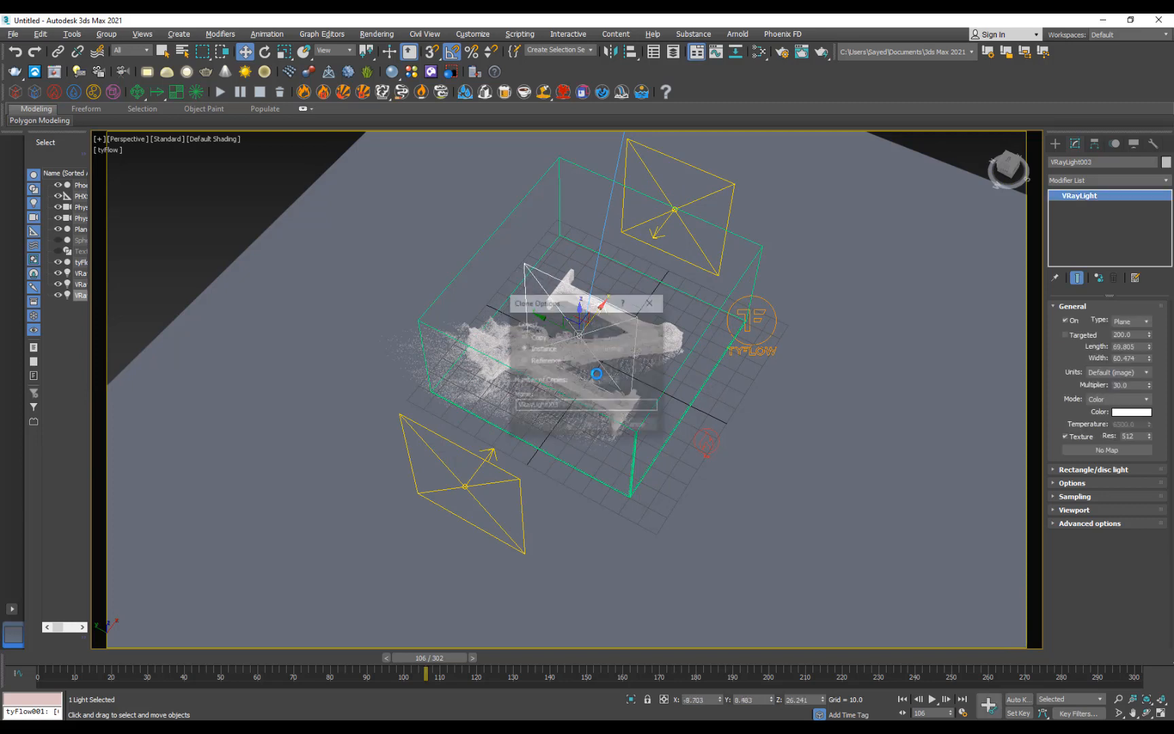
left_click(589, 425)
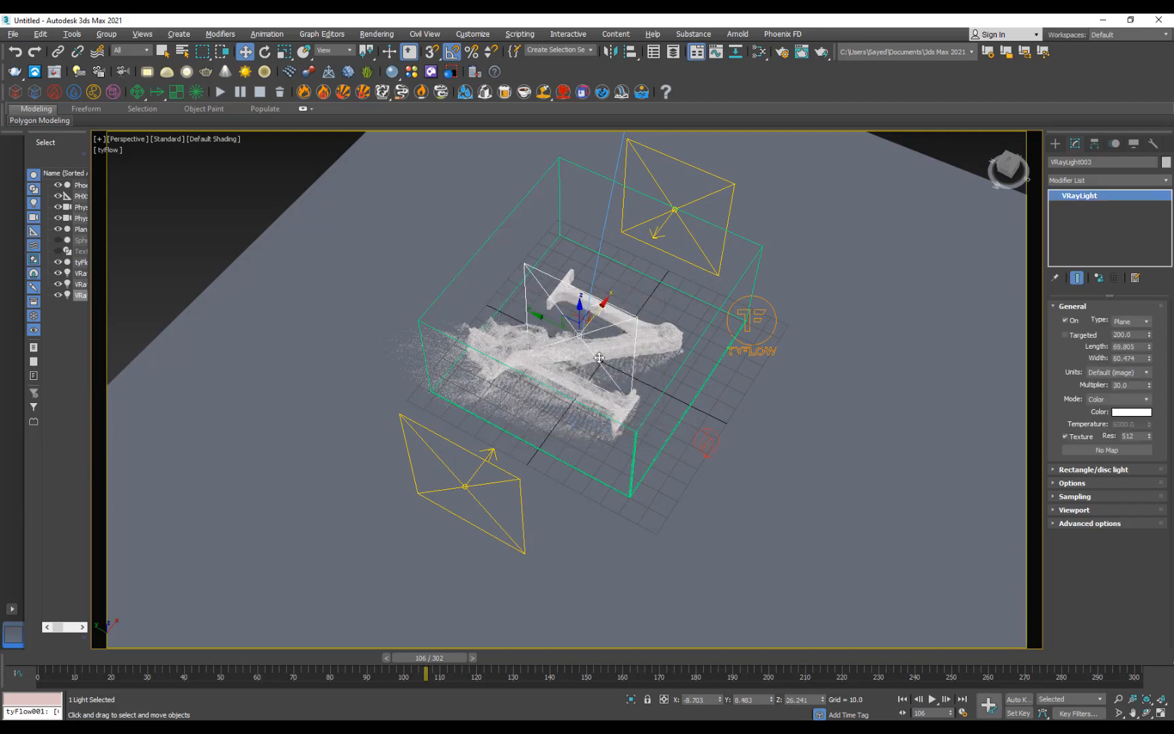
key("e")
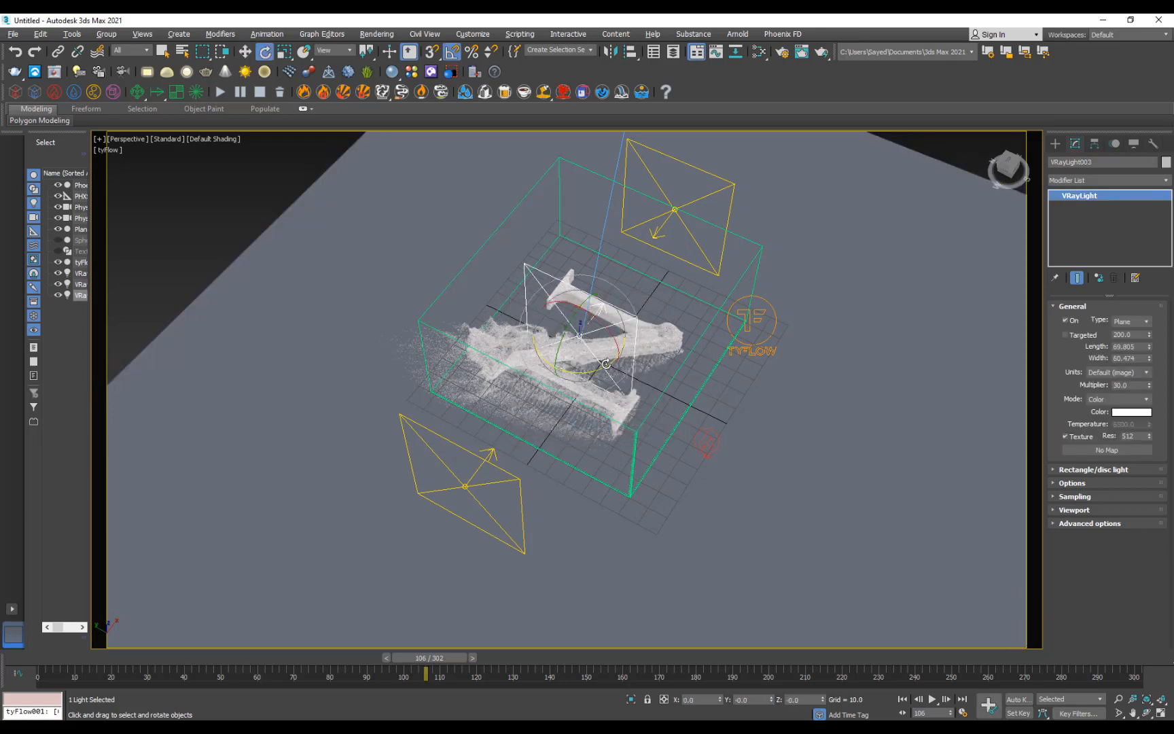
left_click_drag(606, 364, 541, 376)
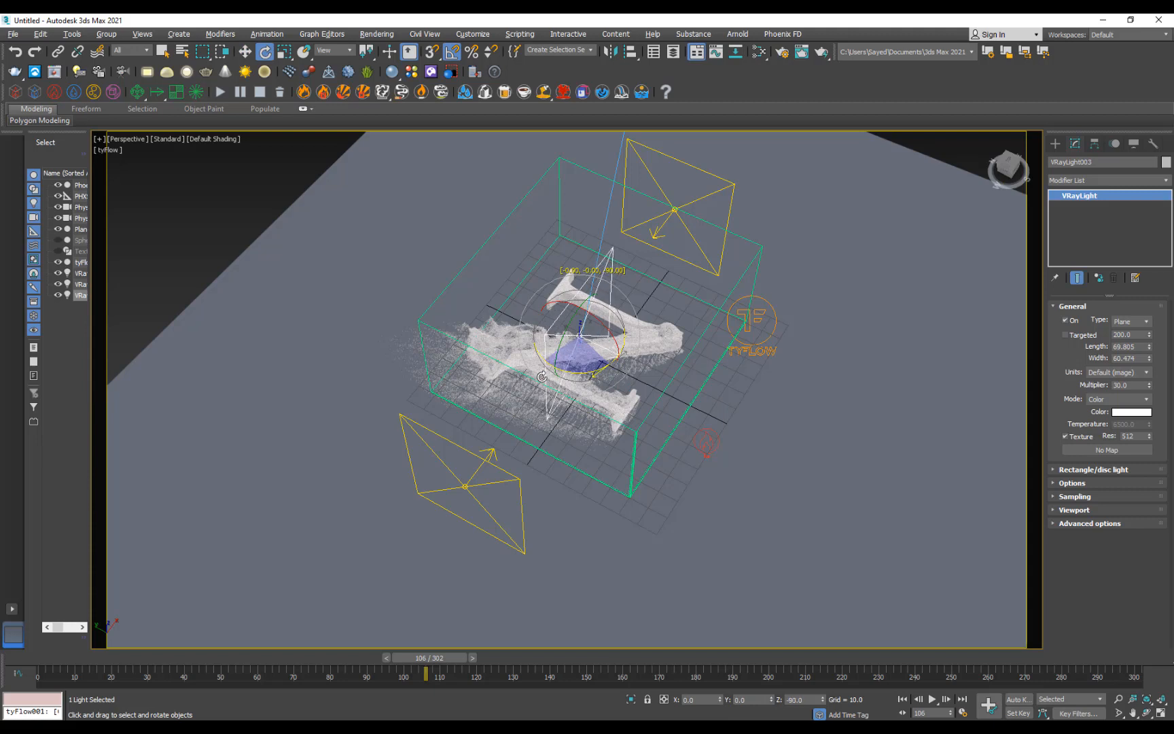
key("w")
left_click_drag(531, 322, 382, 249)
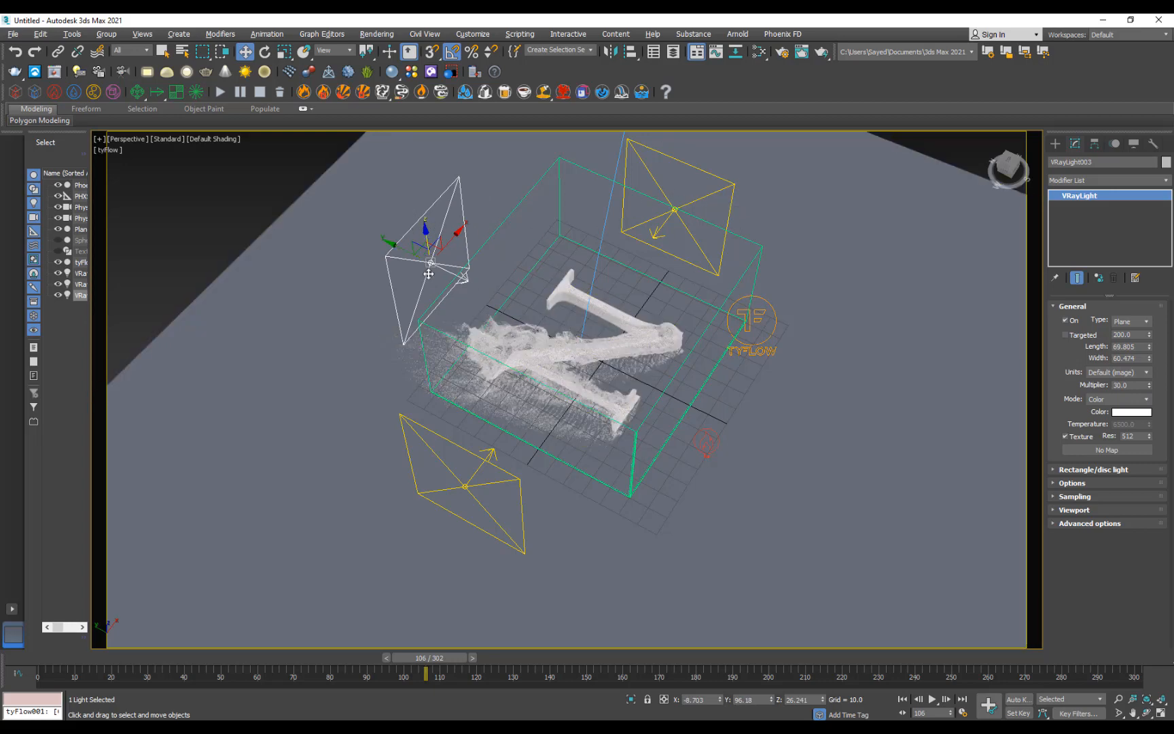
left_click_drag(406, 254, 371, 248)
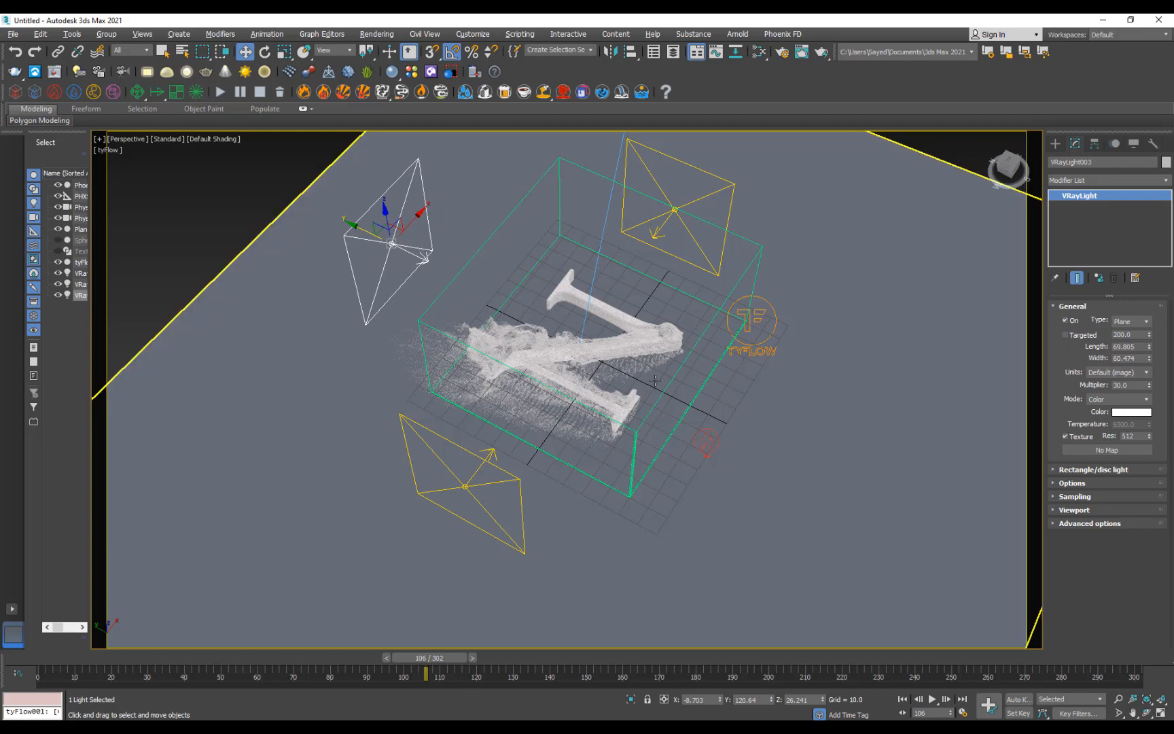
From the physical camera's view, add a Mesh operator to Event_001 of the tyFlow and select the backdrop plane
key("c")
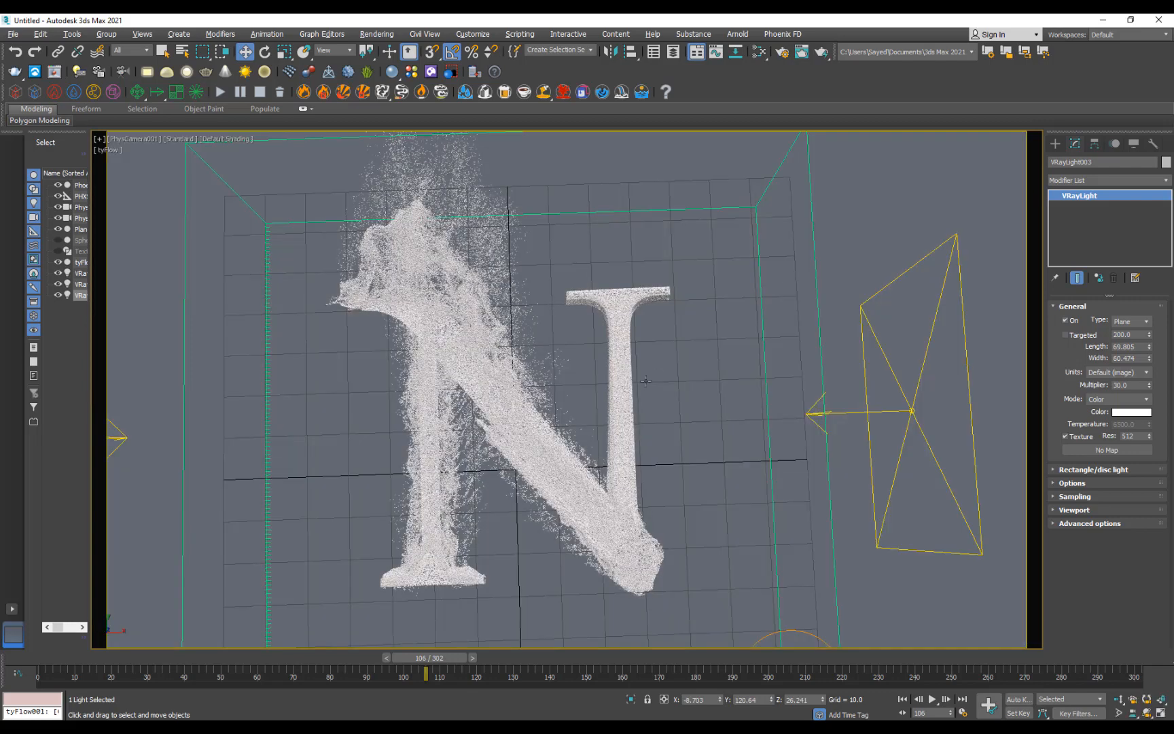
left_click(182, 140)
left_click(496, 22)
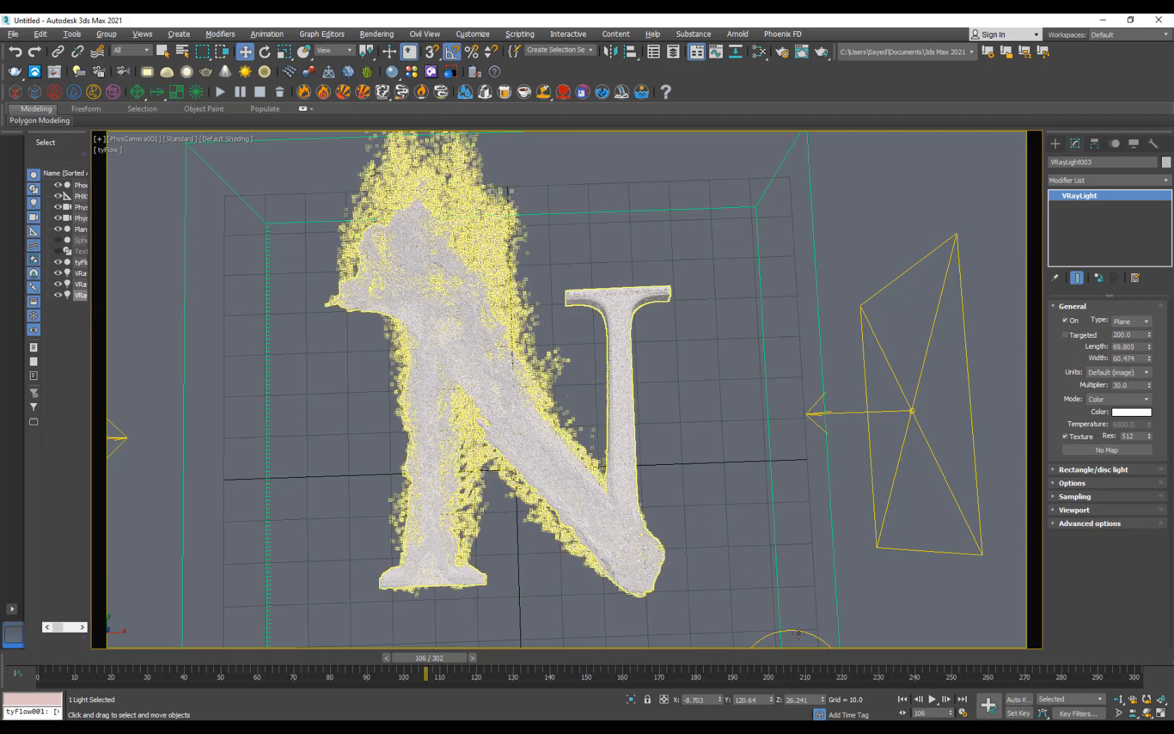
left_click(628, 549)
left_click(1112, 333)
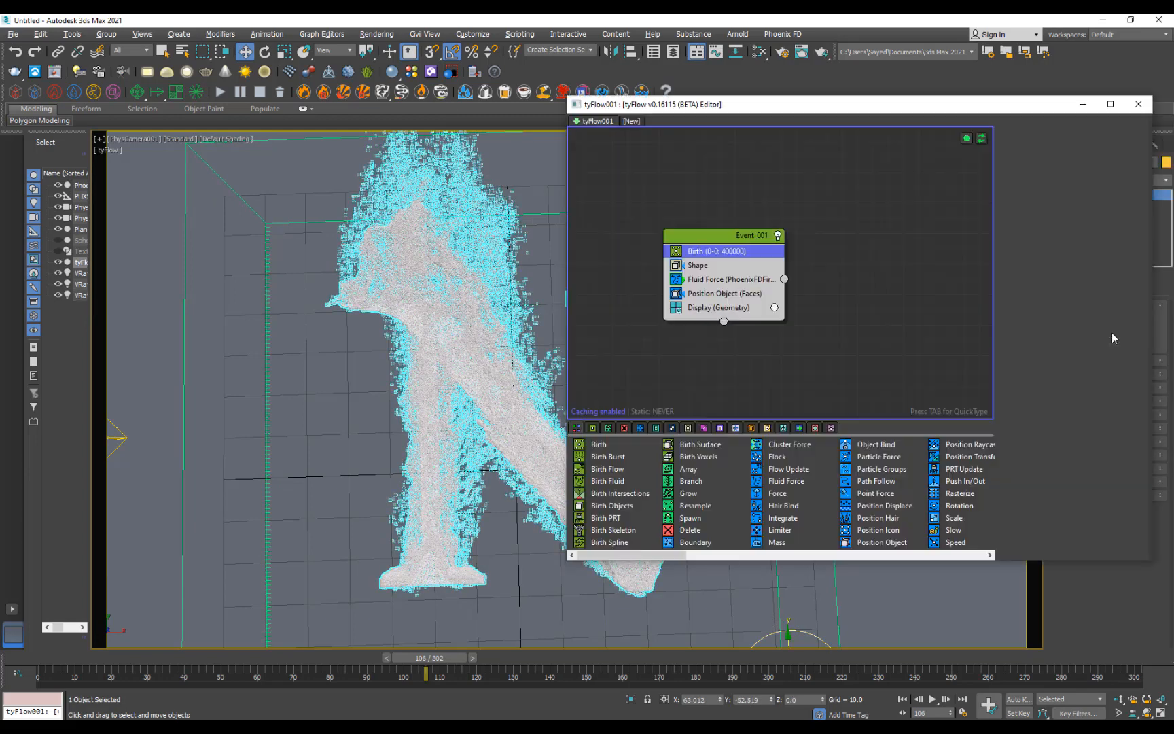
left_click(900, 340)
scroll(667, 554, "down", 5)
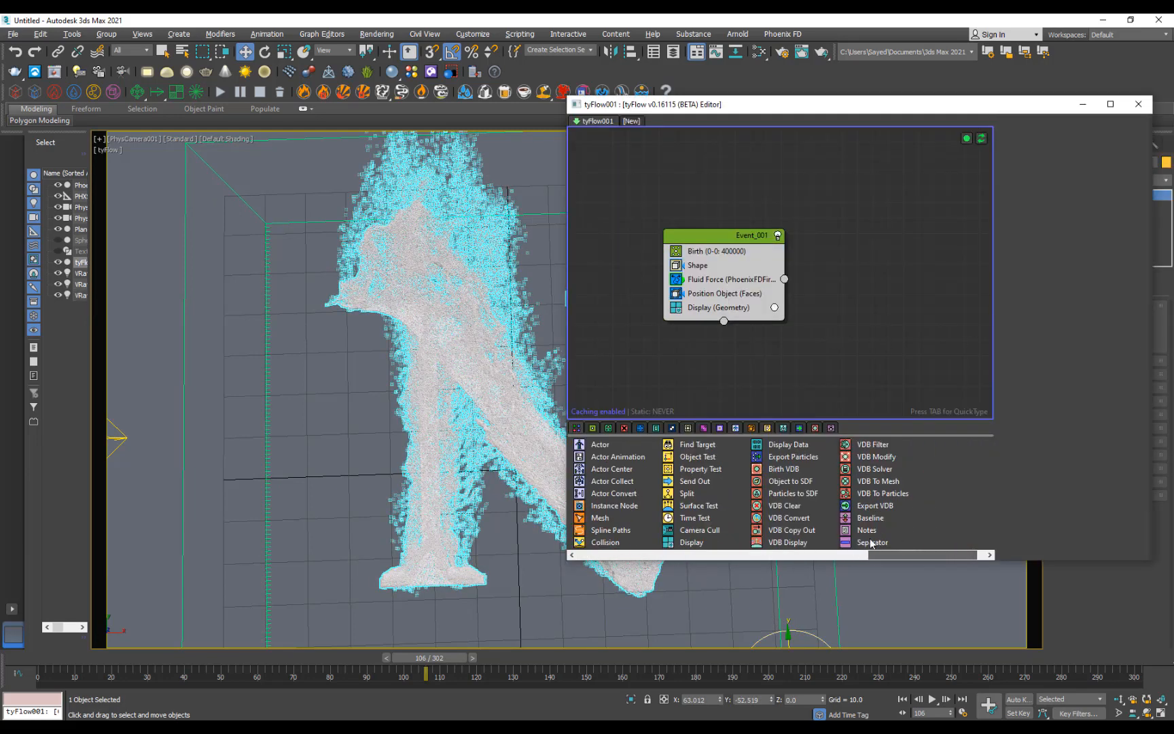
left_click_drag(602, 520, 747, 321)
left_click(1138, 104)
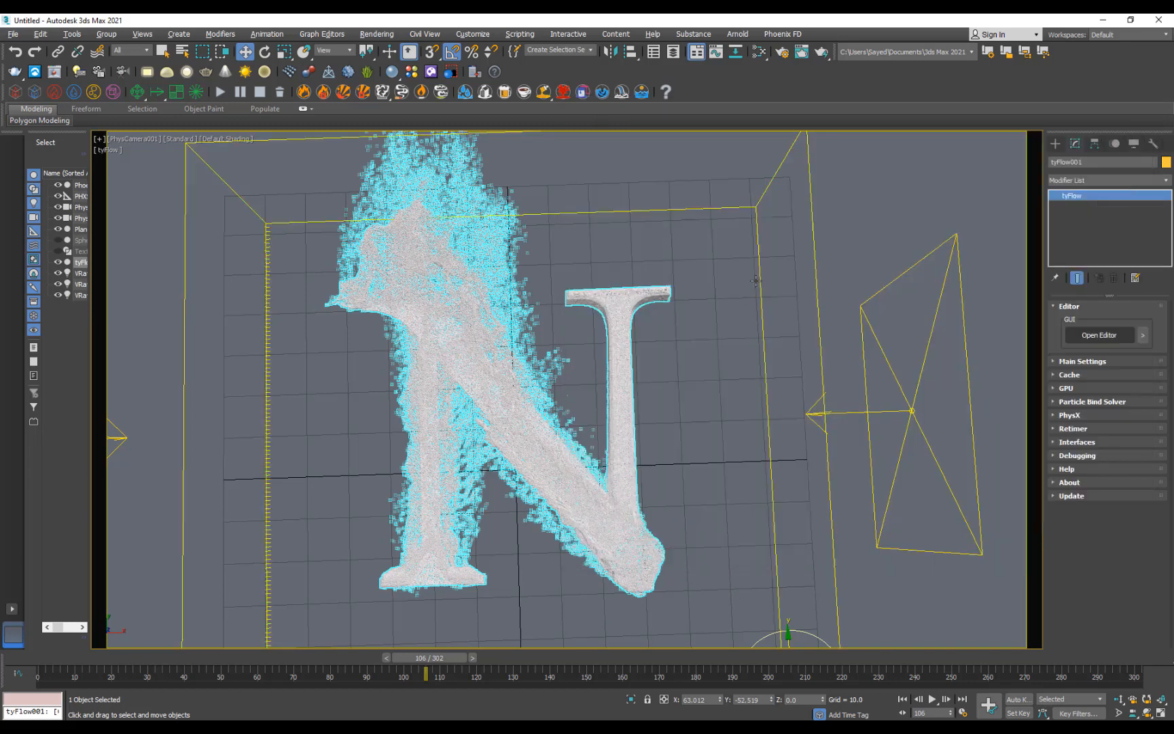
left_click(825, 215)
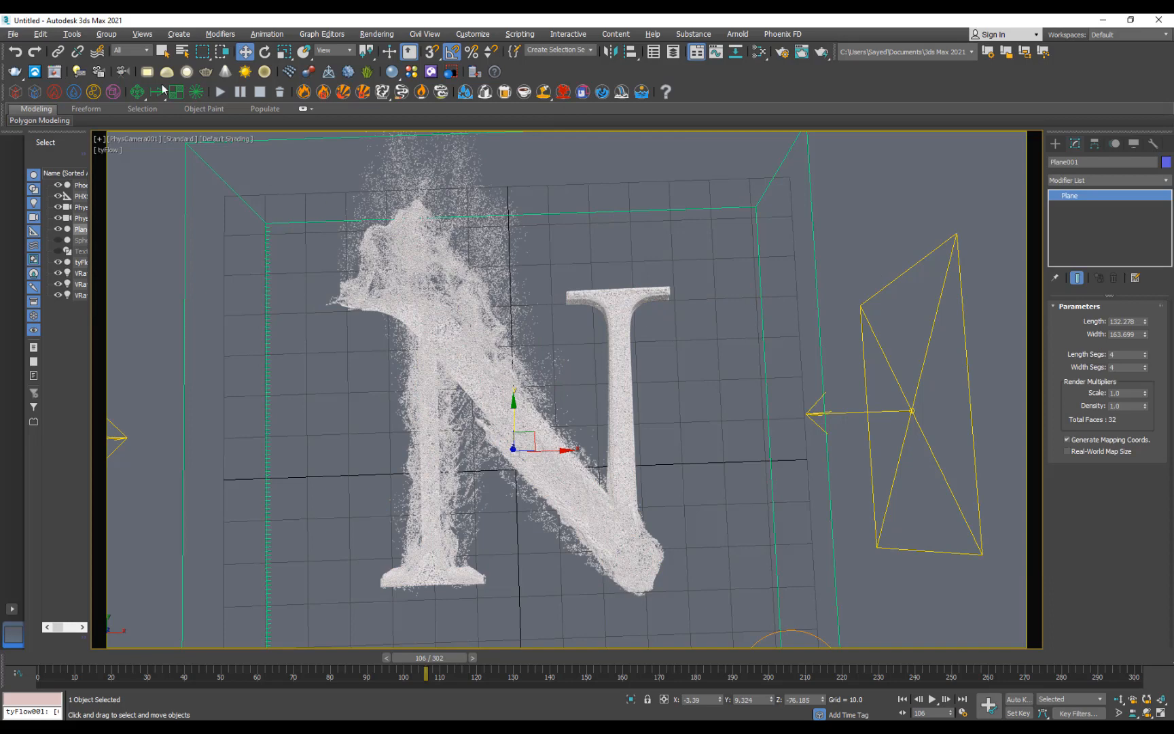
Try to start the V-Ray Viewport IPR in the physical camera's view, declining the Substance pre-render and post-render scripts
left_click(181, 142)
left_click(222, 166)
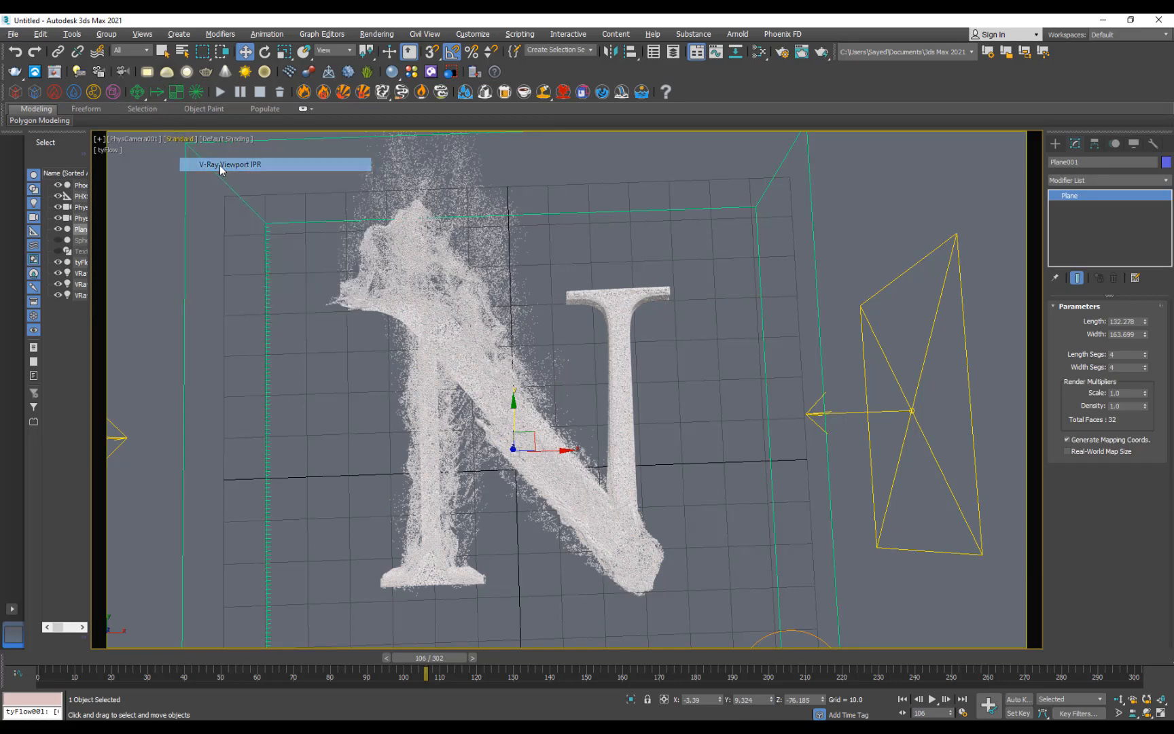
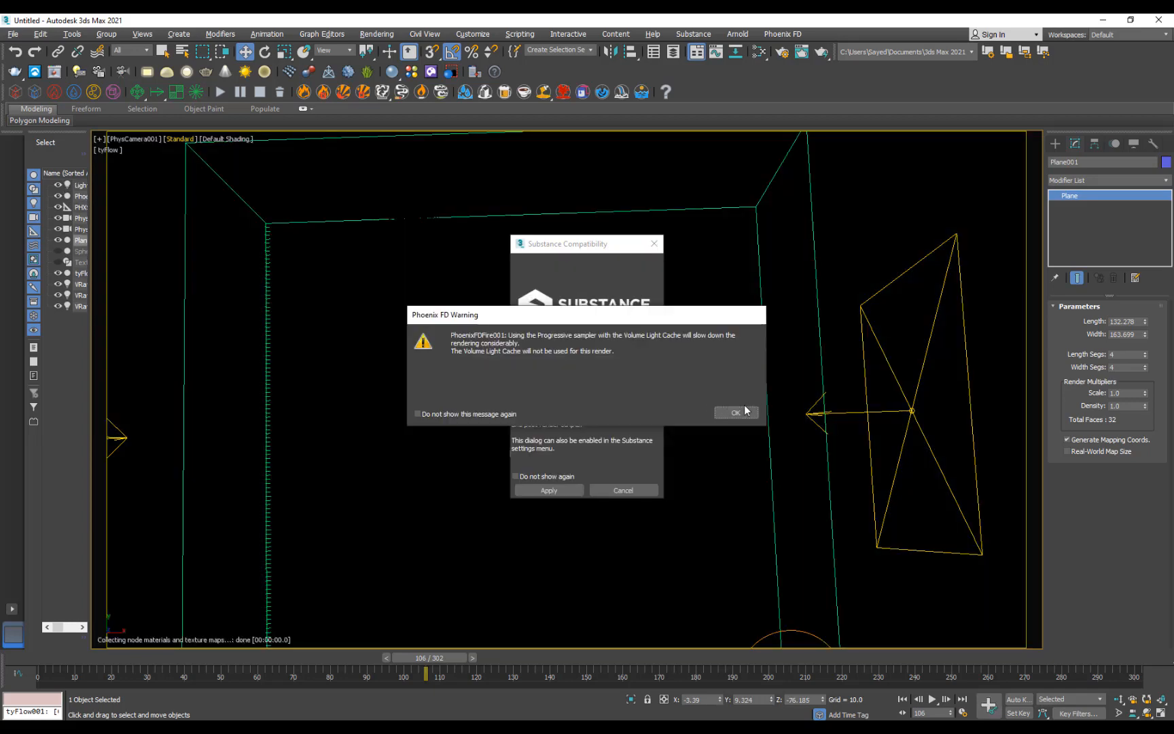
left_click(745, 411)
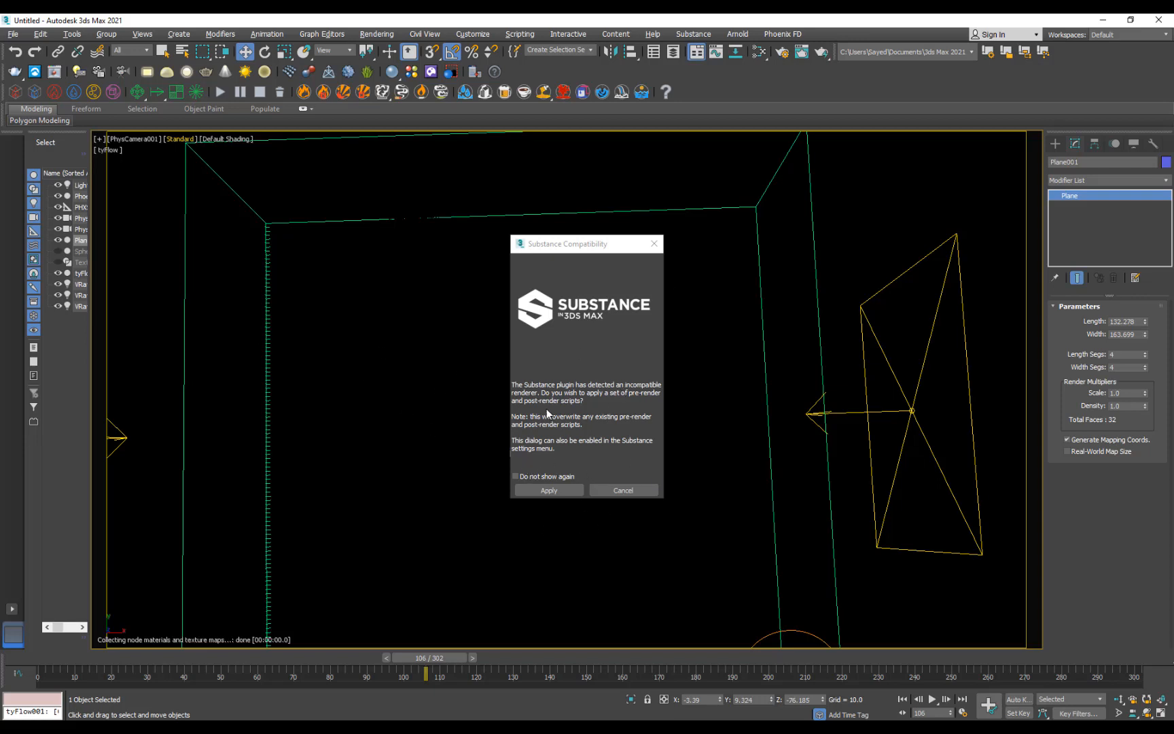
left_click(621, 490)
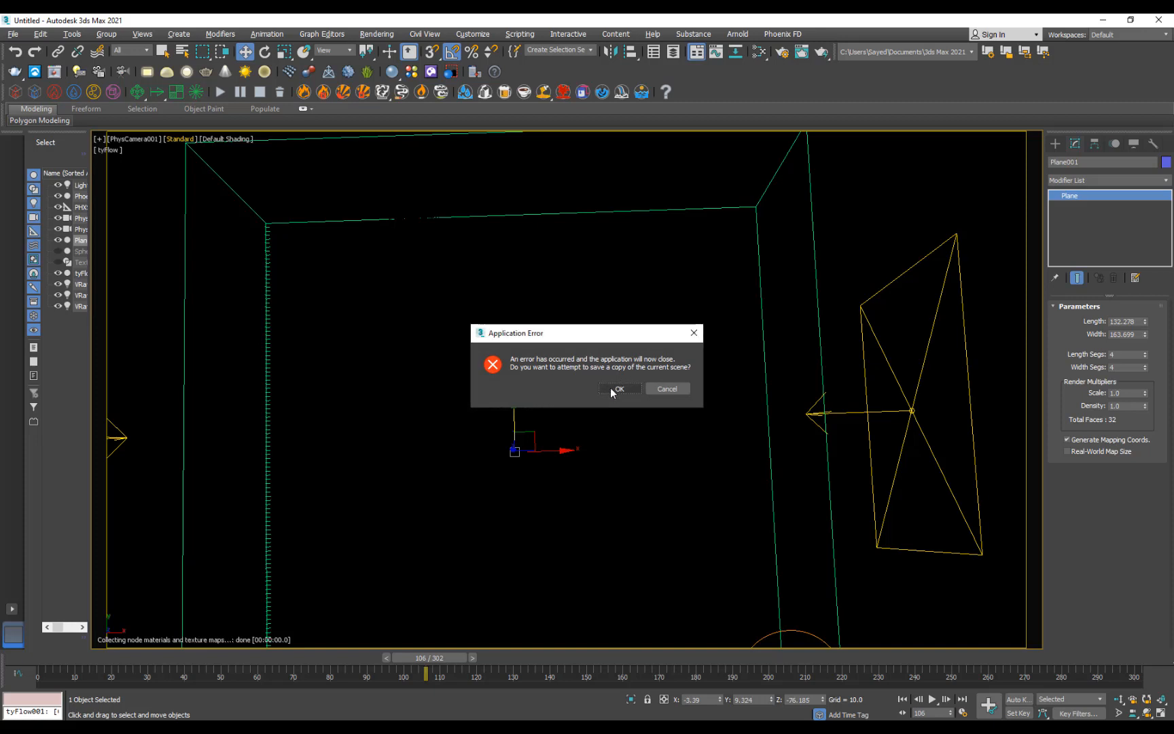
Save a recovery copy of the scene and dismiss the 3ds Max error report without sending it
left_click(611, 389)
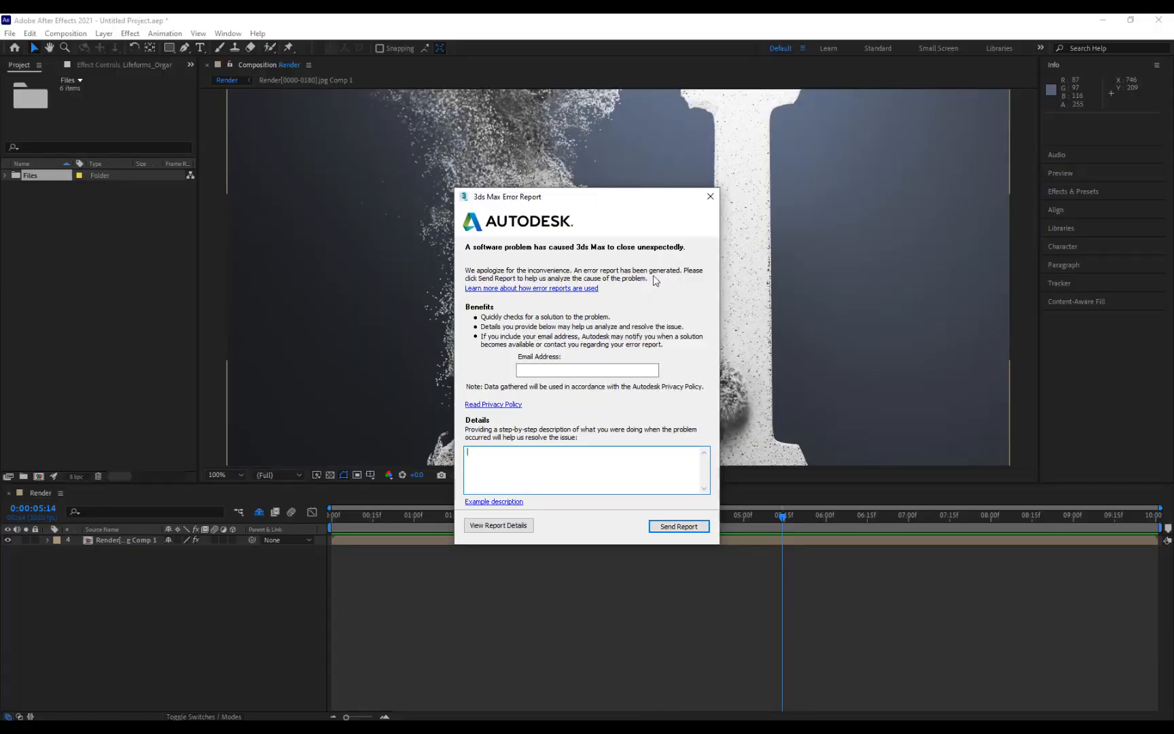
left_click(710, 197)
left_click(675, 400)
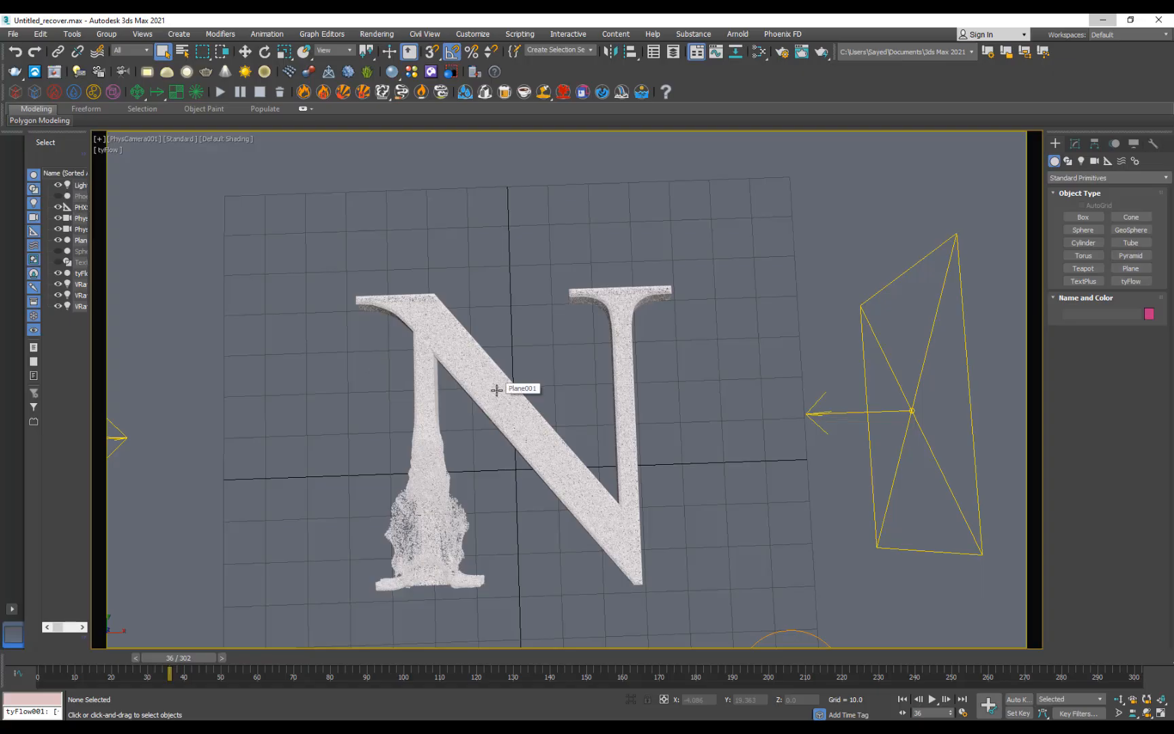
Advance the disintegration animation in the recovered scene to frame 115
left_click(255, 657)
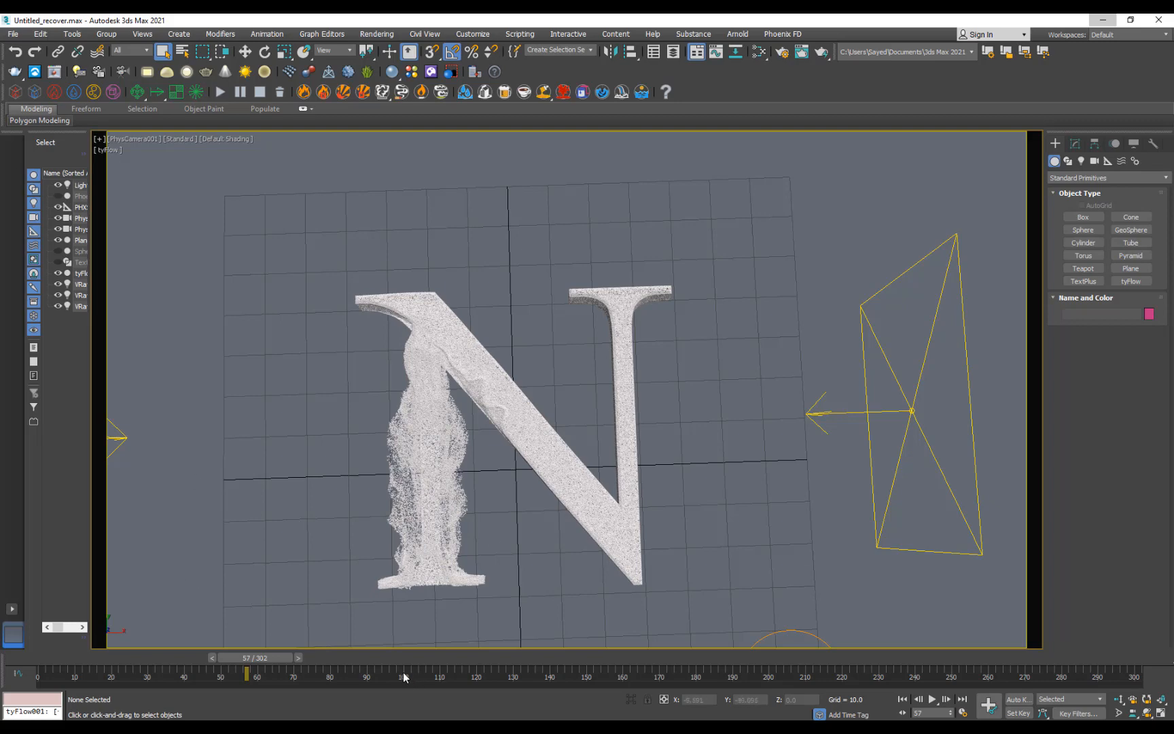
left_click(359, 657)
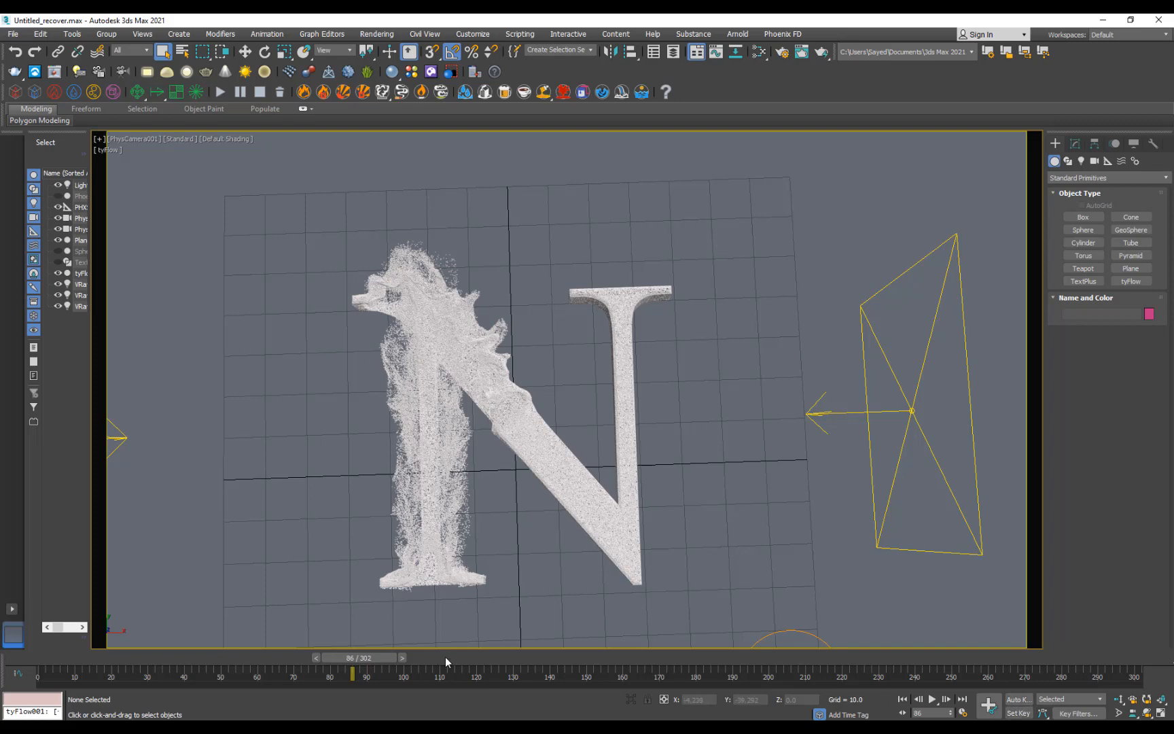
key("/")
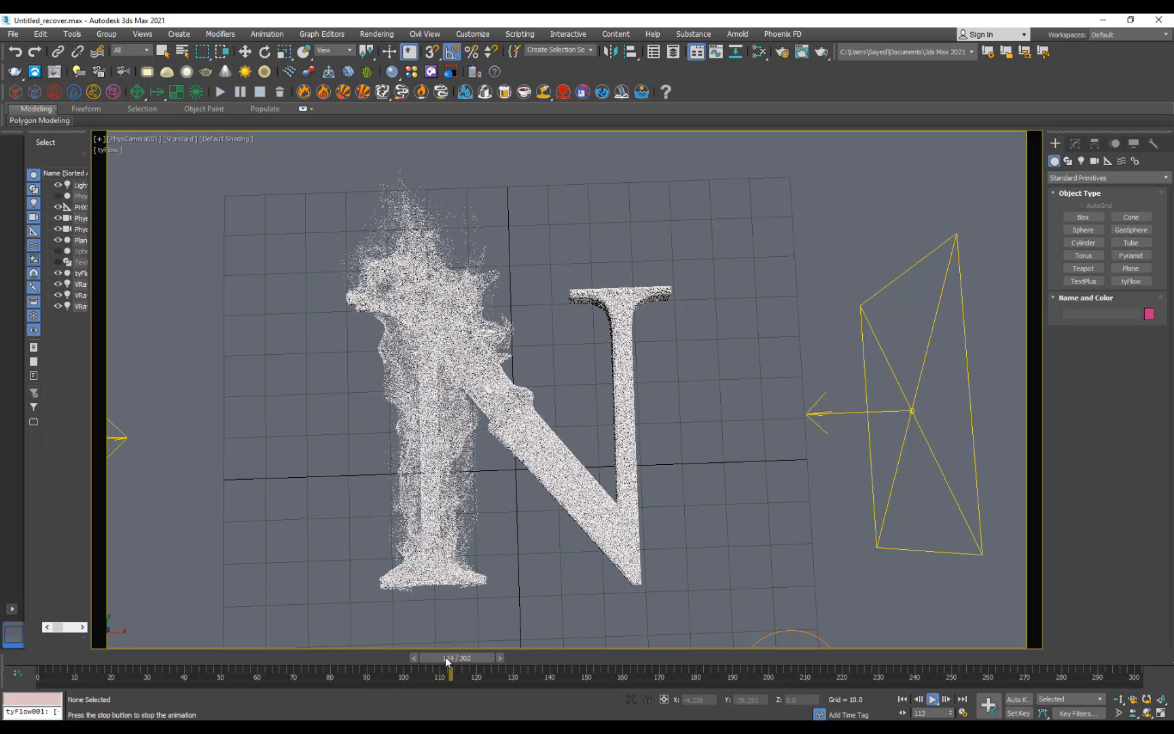
key("/")
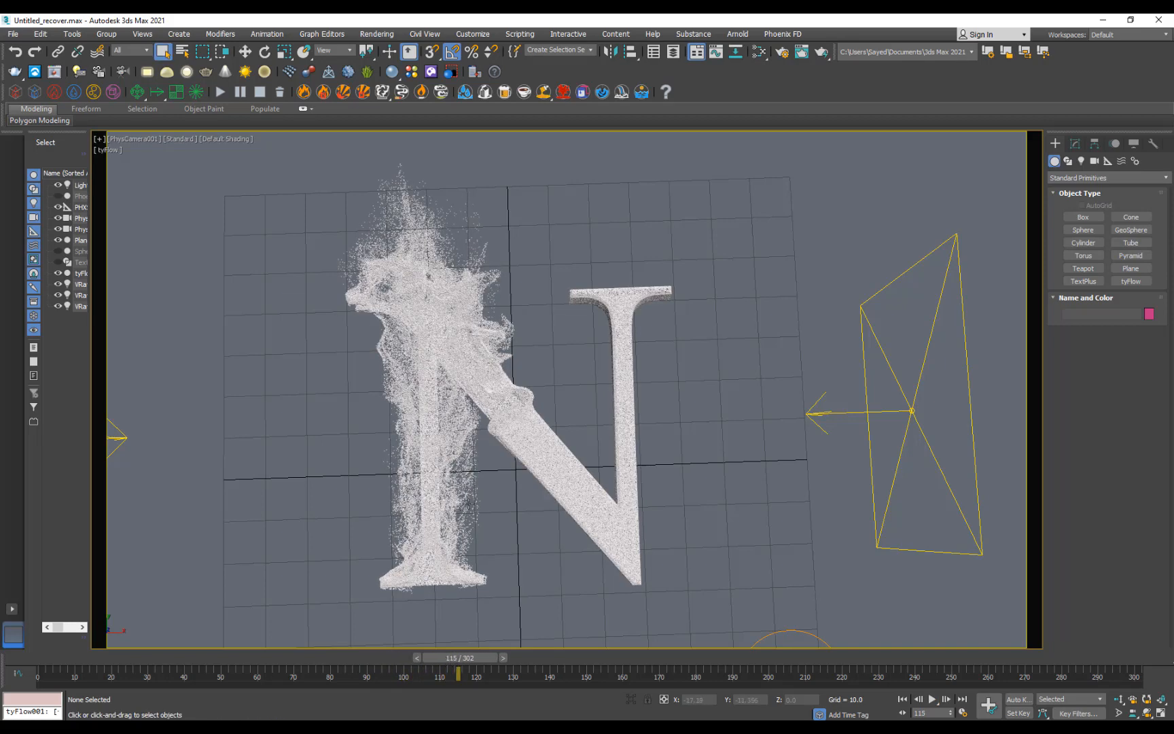
Examine the rear V-Ray light's settings and the light placement in a perspective view, and return to the physical camera's view
key("p")
scroll(510, 445, "down", 5)
middle_click_drag(510, 441, 411, 276, "alt")
left_click(411, 276)
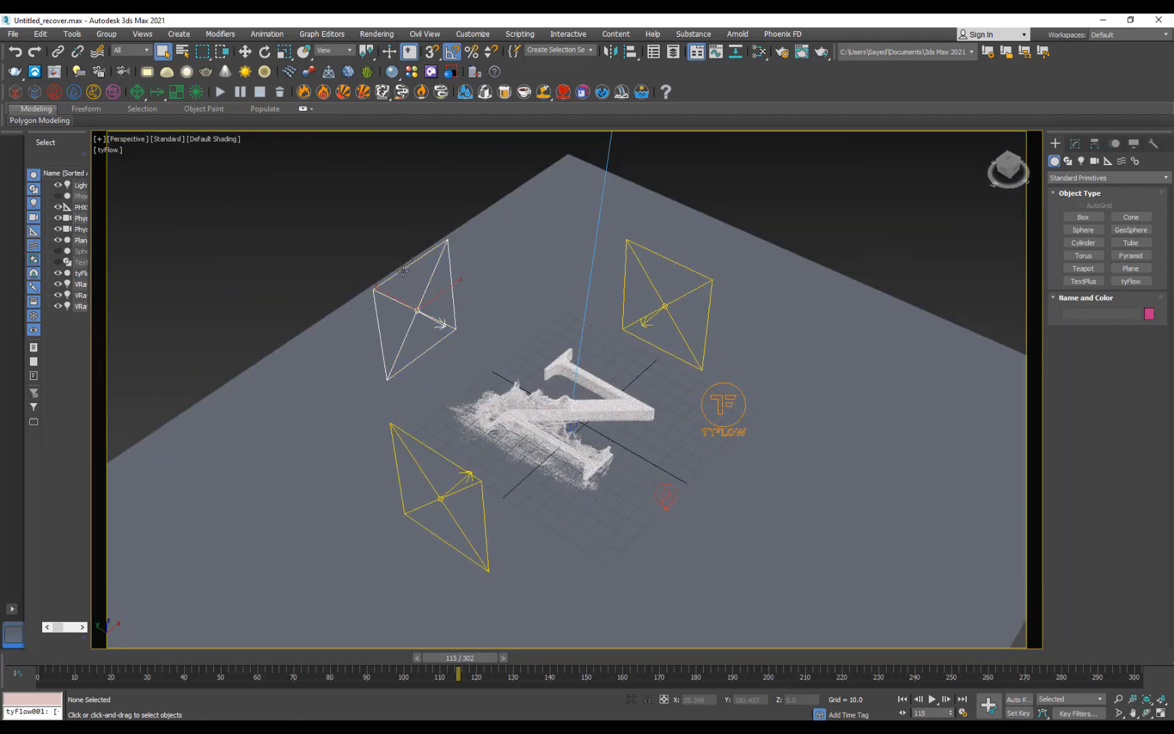
left_click(1075, 144)
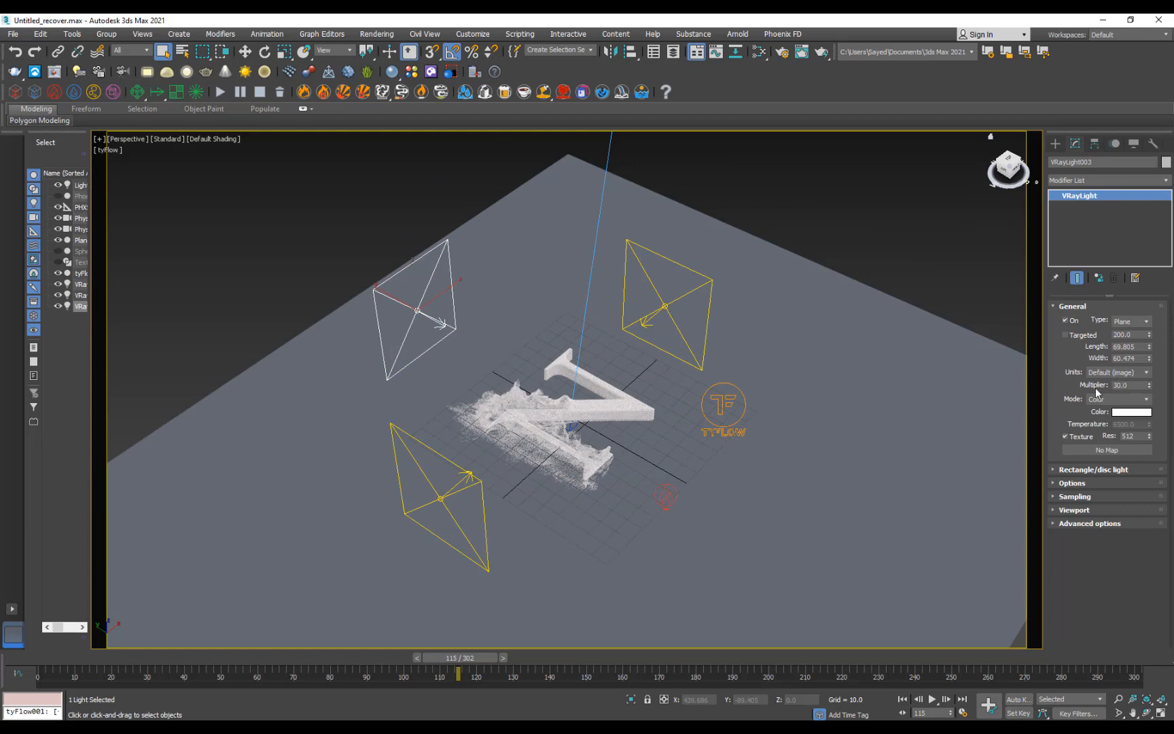
left_click(857, 242)
middle_click_drag(608, 402, 552, 413, "alt")
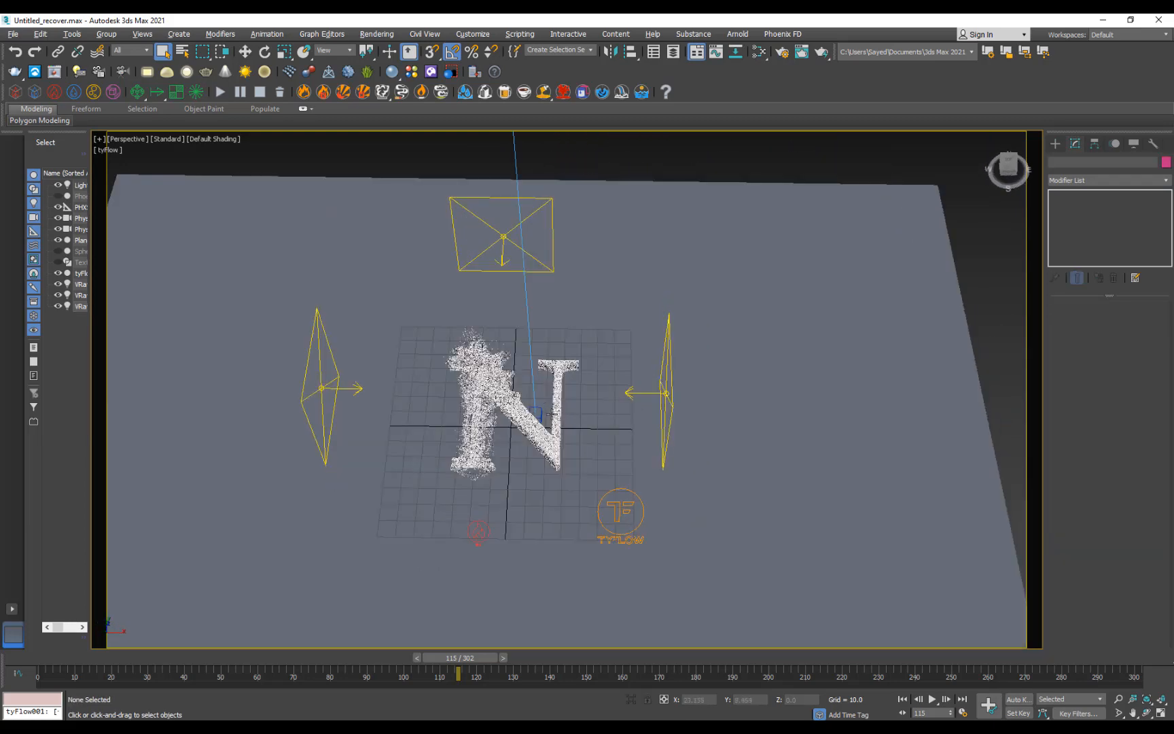
key("c")
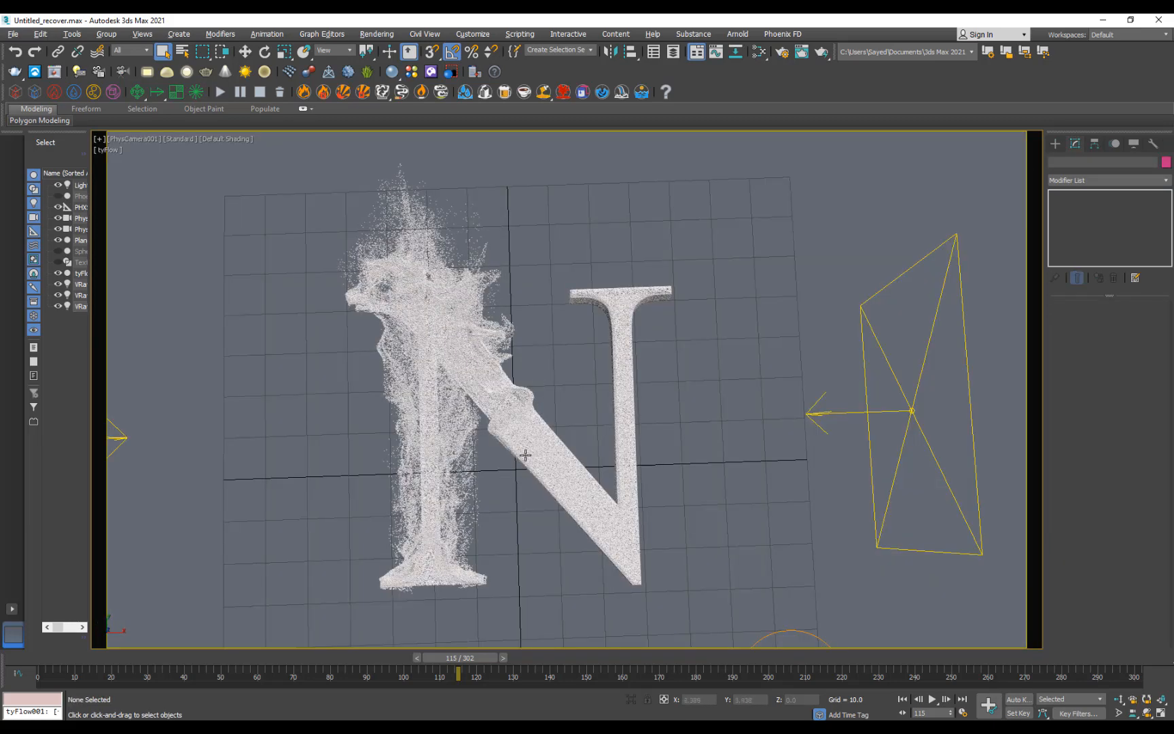
left_click(1146, 713)
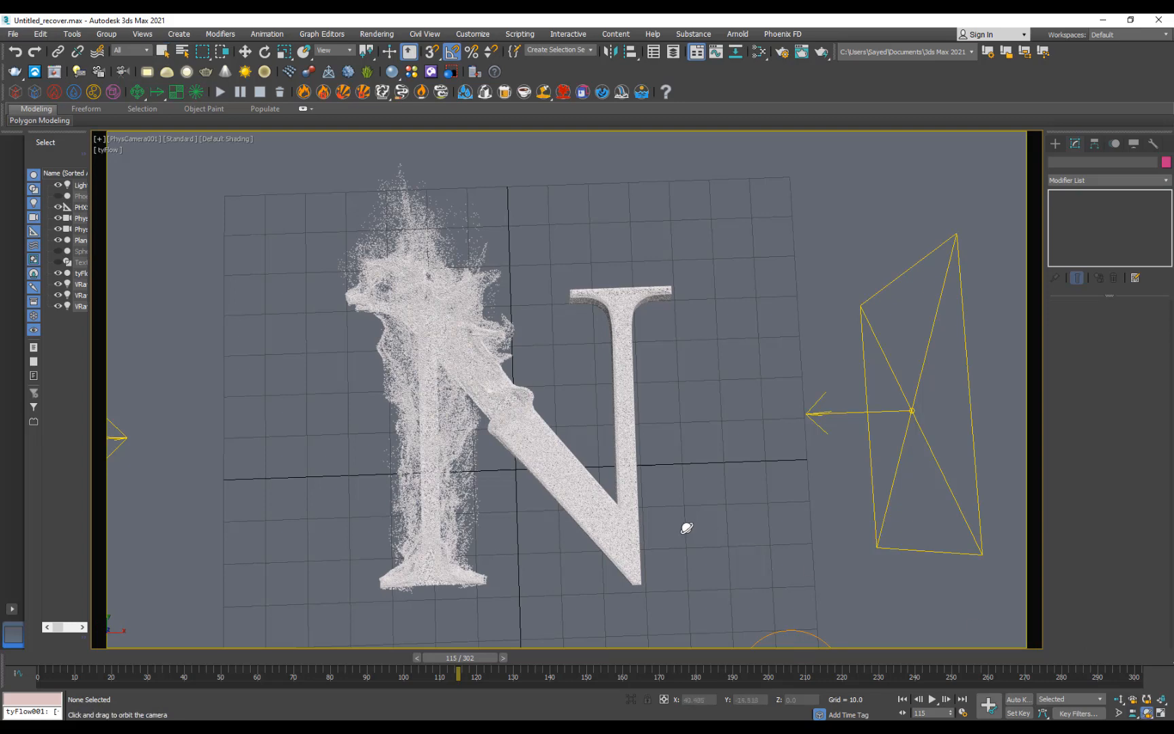
left_click_drag(688, 528, 689, 527)
key("w")
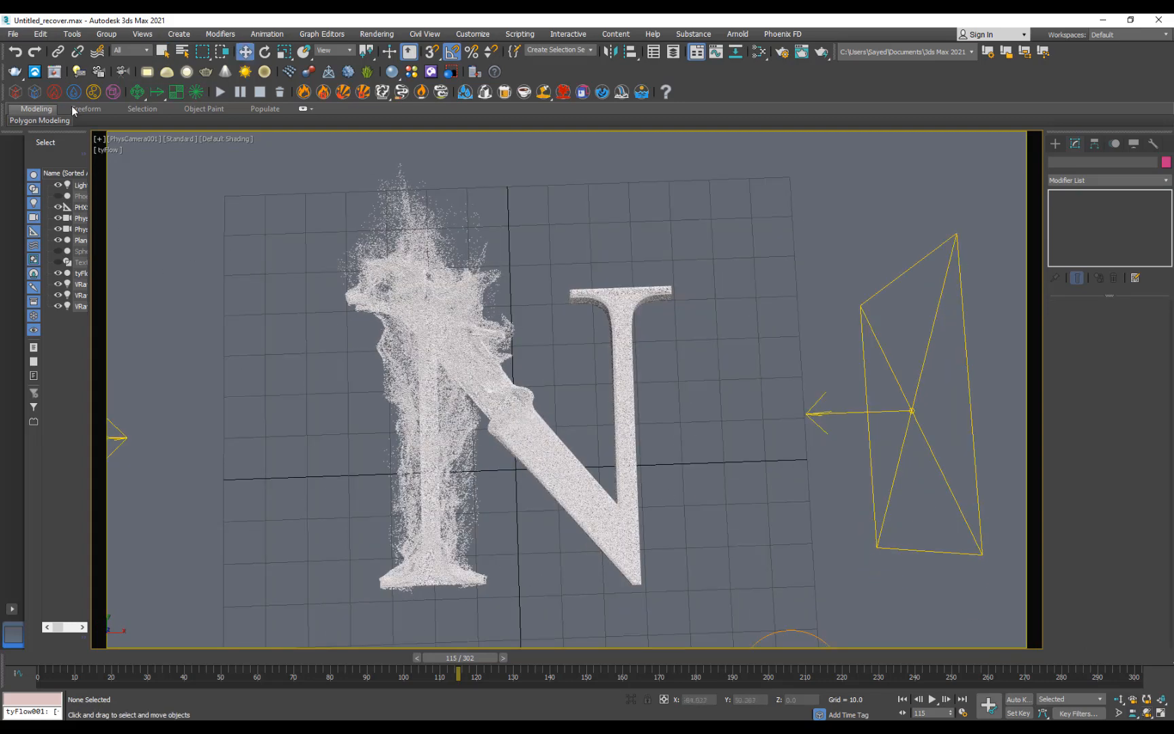
Render frame 115 with V-Ray and examine the letter's particles and lighting up close
left_click(17, 73)
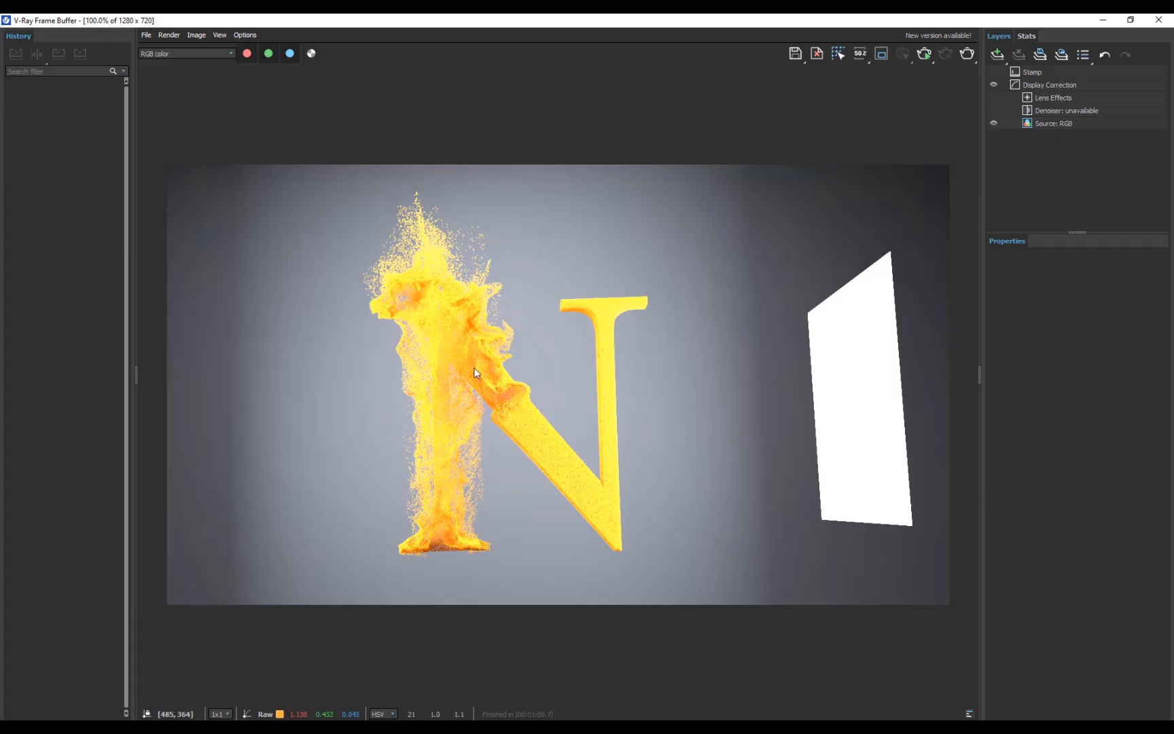
scroll(473, 367, "up", 2)
scroll(473, 368, "down", 2)
scroll(458, 404, "up", 2)
scroll(462, 405, "down", 2)
scroll(469, 394, "up", 2)
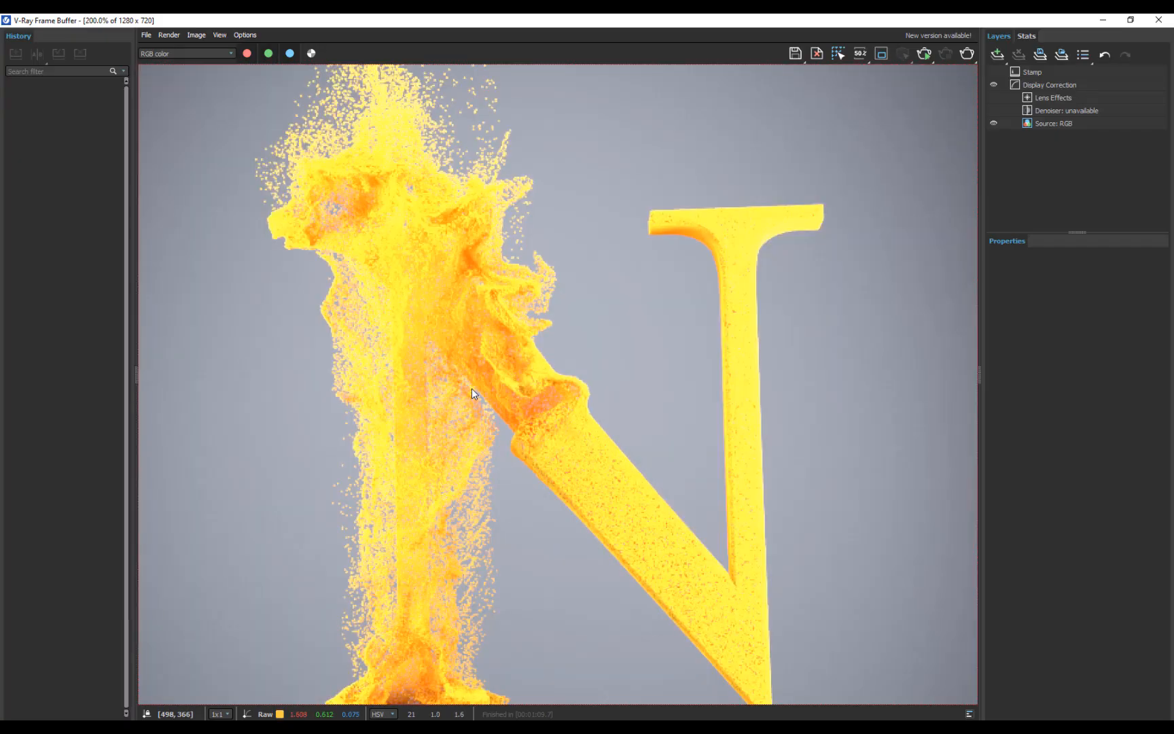
scroll(472, 388, "down", 2)
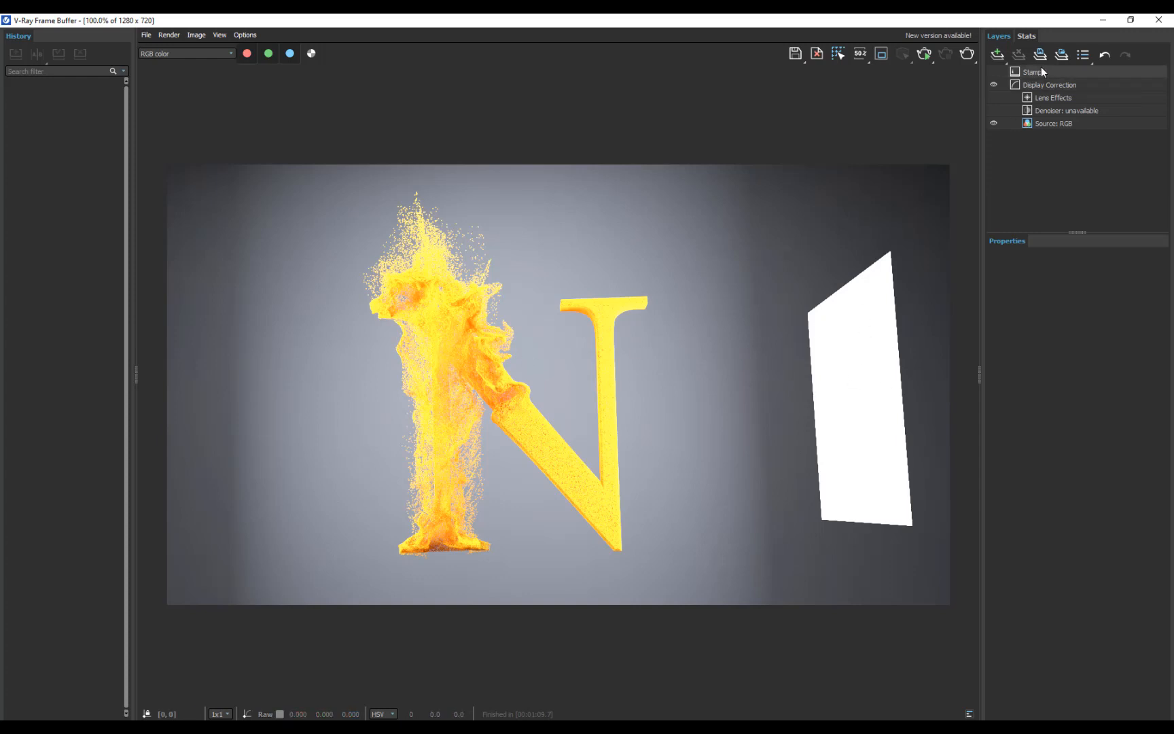
Set the multiplier of the instanced V-Ray lights to 12 and make them invisible in the render
left_click(1104, 21)
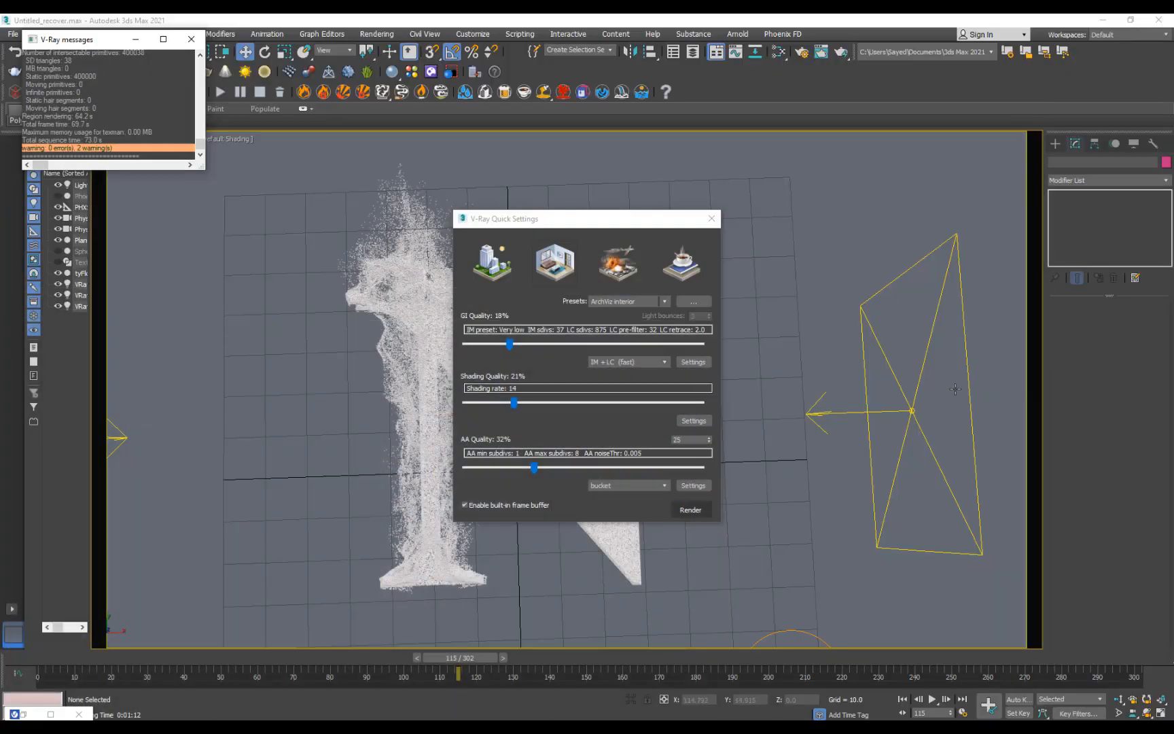
left_click(711, 218)
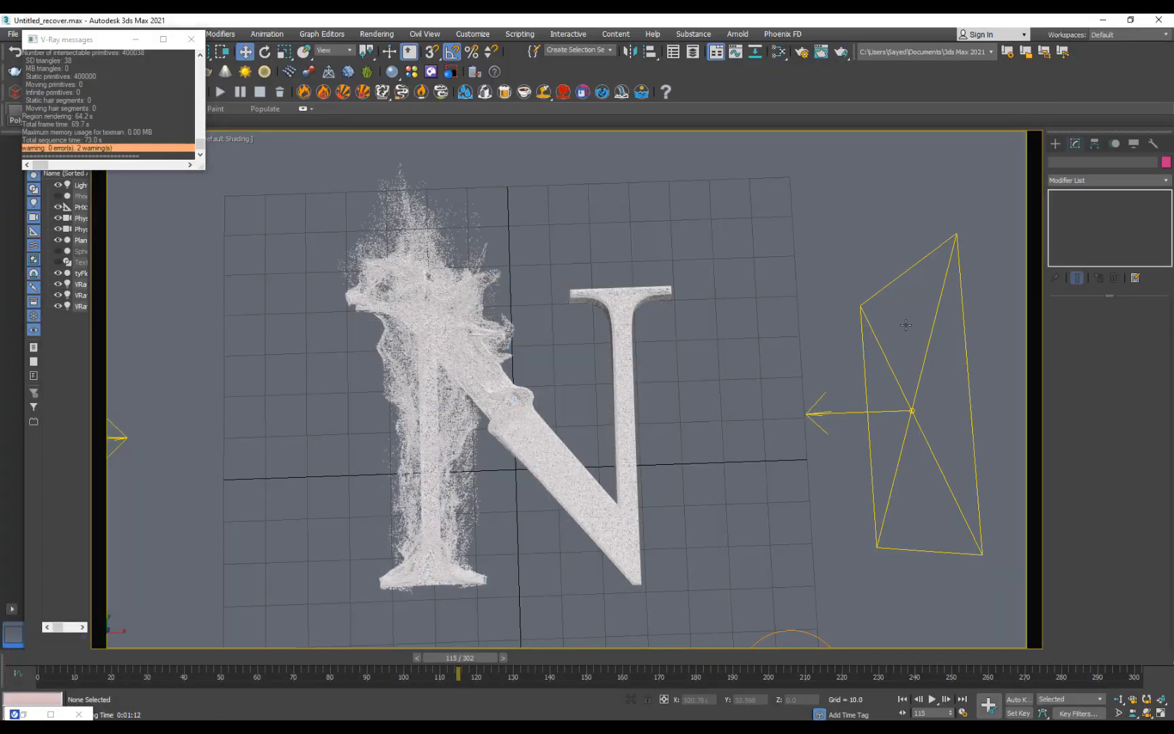
left_click(863, 313)
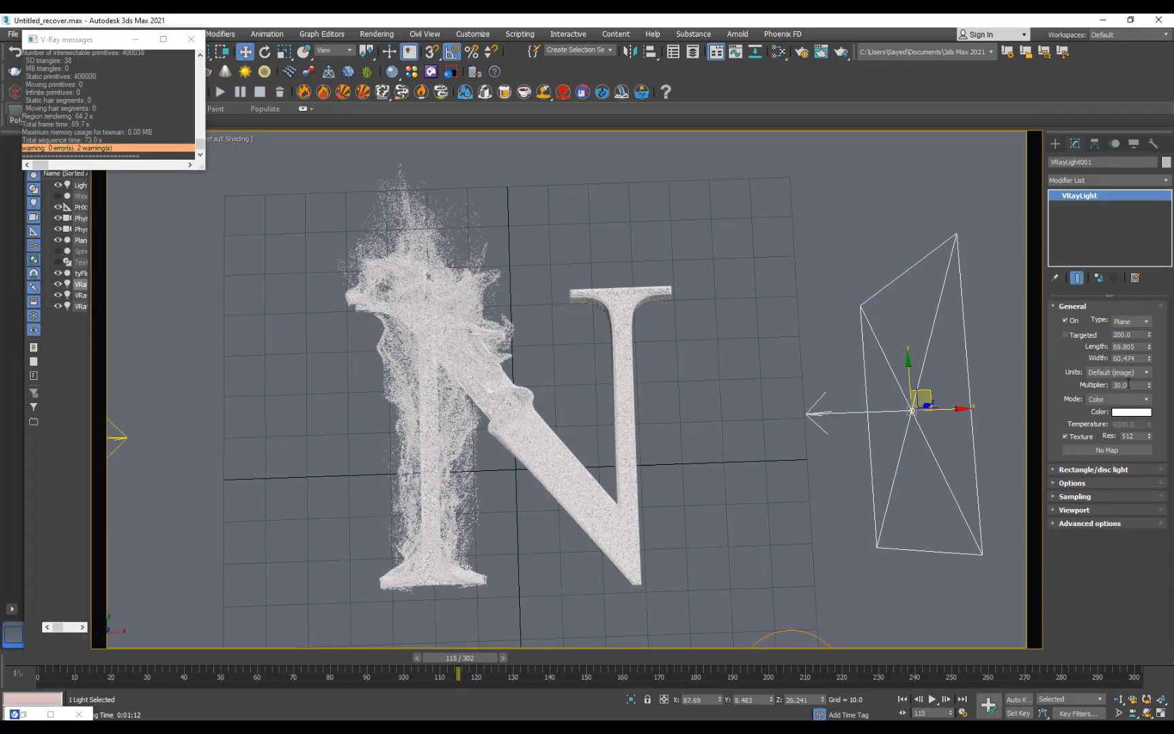
double_click(1130, 385)
type("12")
key("Return")
left_click(1076, 484)
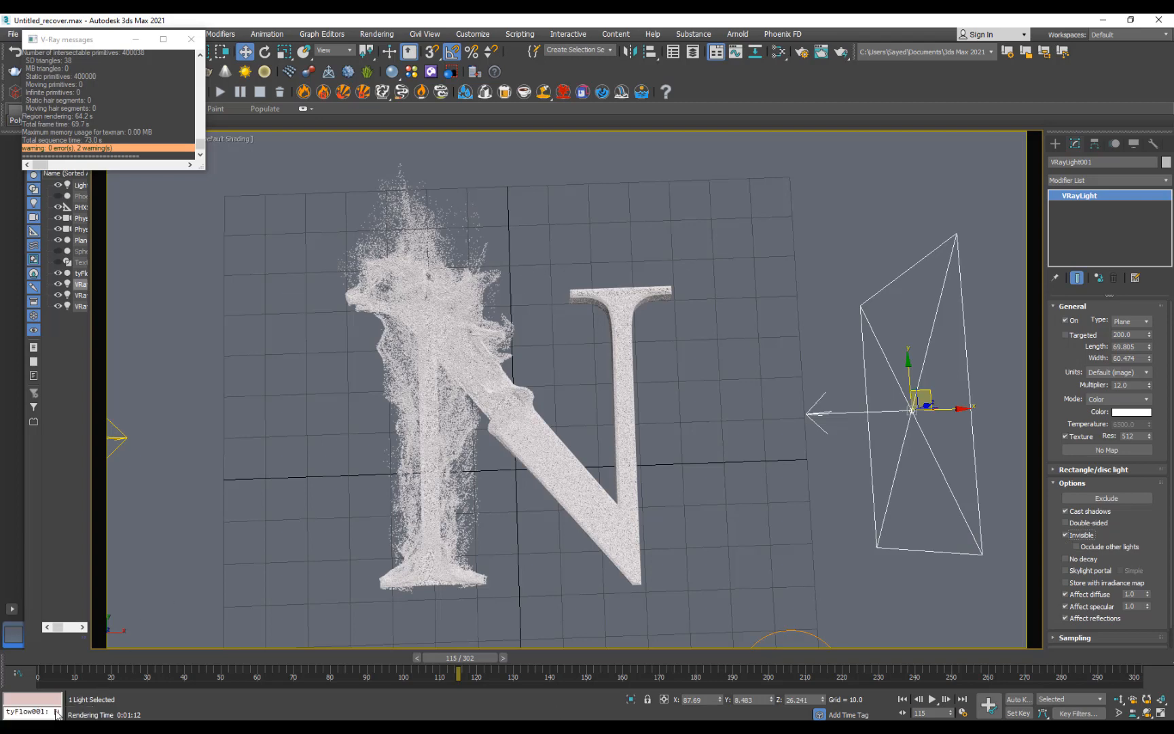
Compare the finished render with the reference animation in After Effects, scrubbing its timeline to 0:00:03:11
left_click(50, 714)
scroll(486, 413, "up", 3)
scroll(456, 331, "down", 3)
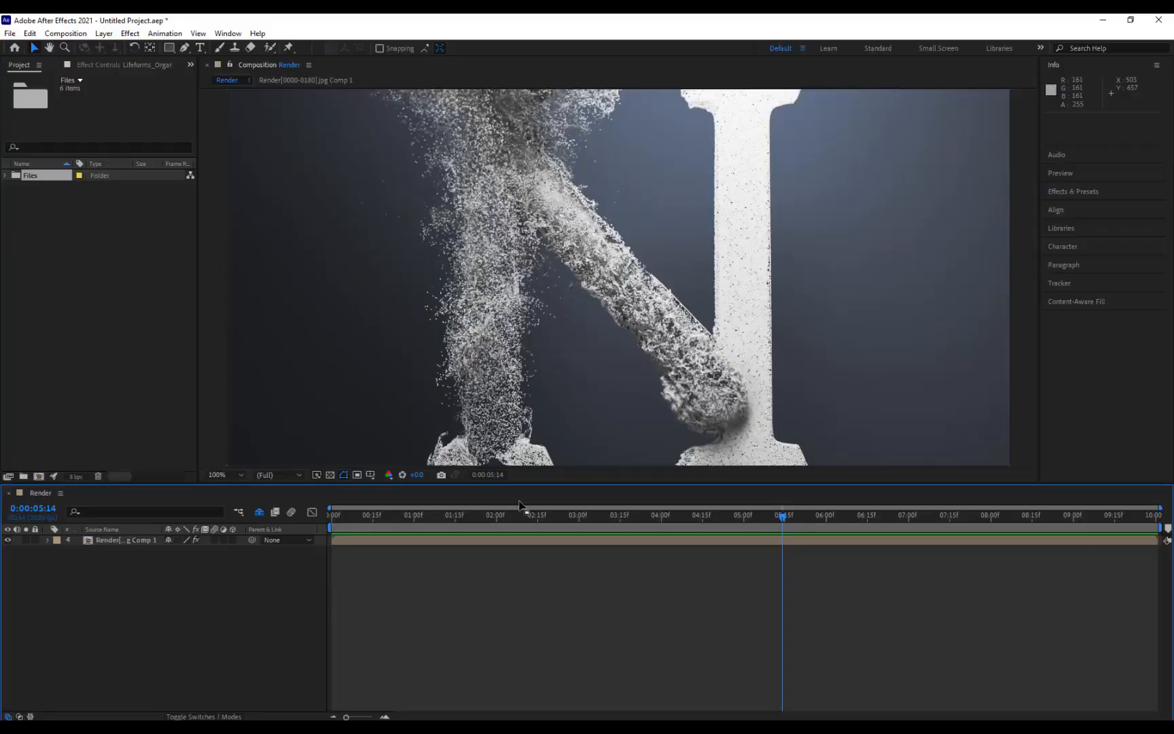
left_click_drag(520, 505, 611, 526)
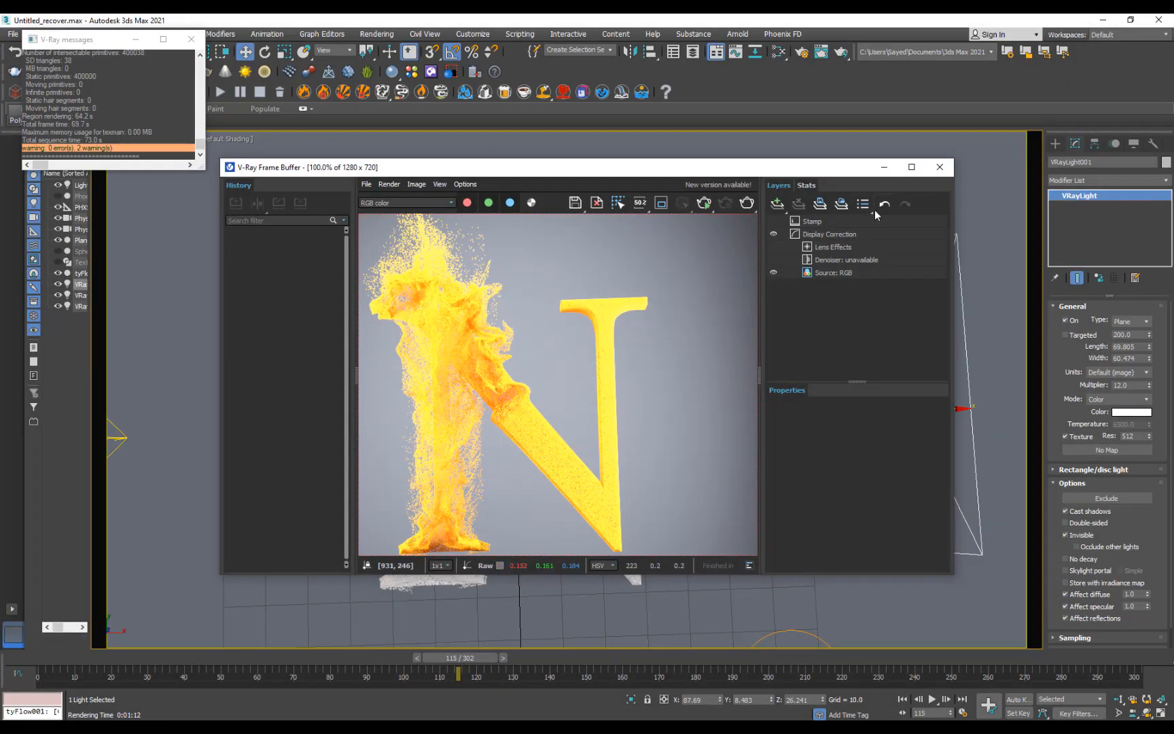
left_click(884, 167)
Create a new Standard (Legacy) material in the Slate Material Editor and assign it to the tyFlow letter
left_click(758, 242)
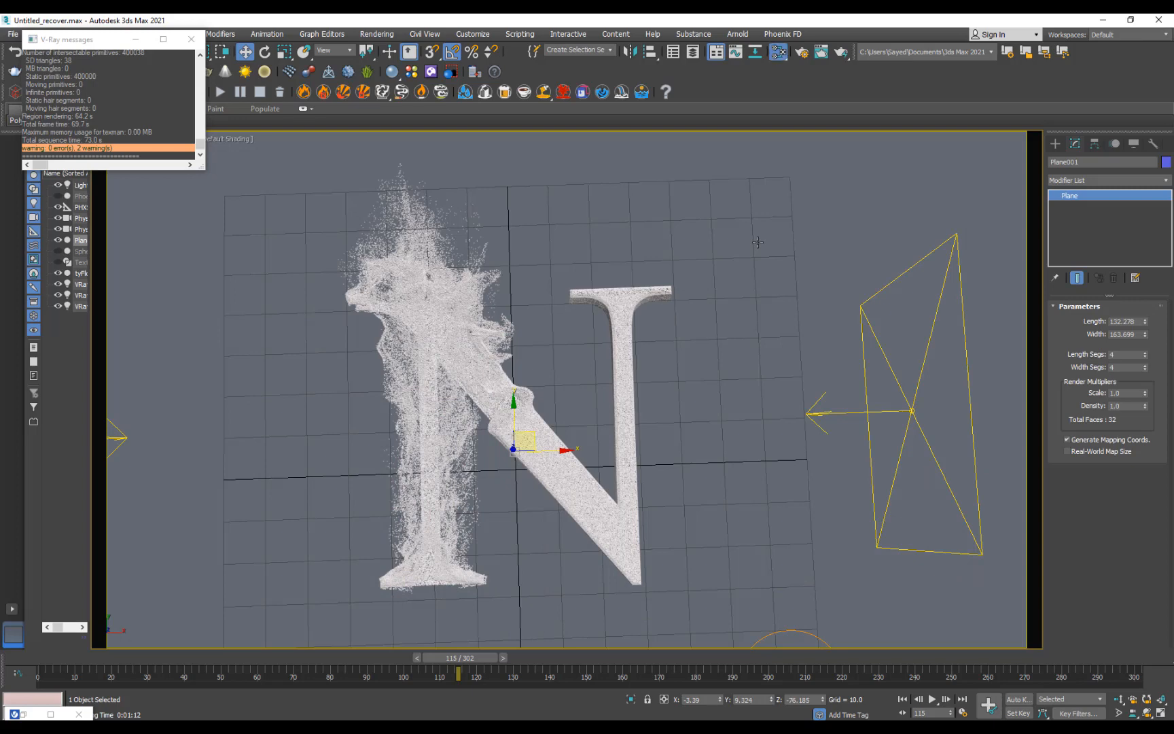
key("m")
left_click(788, 633)
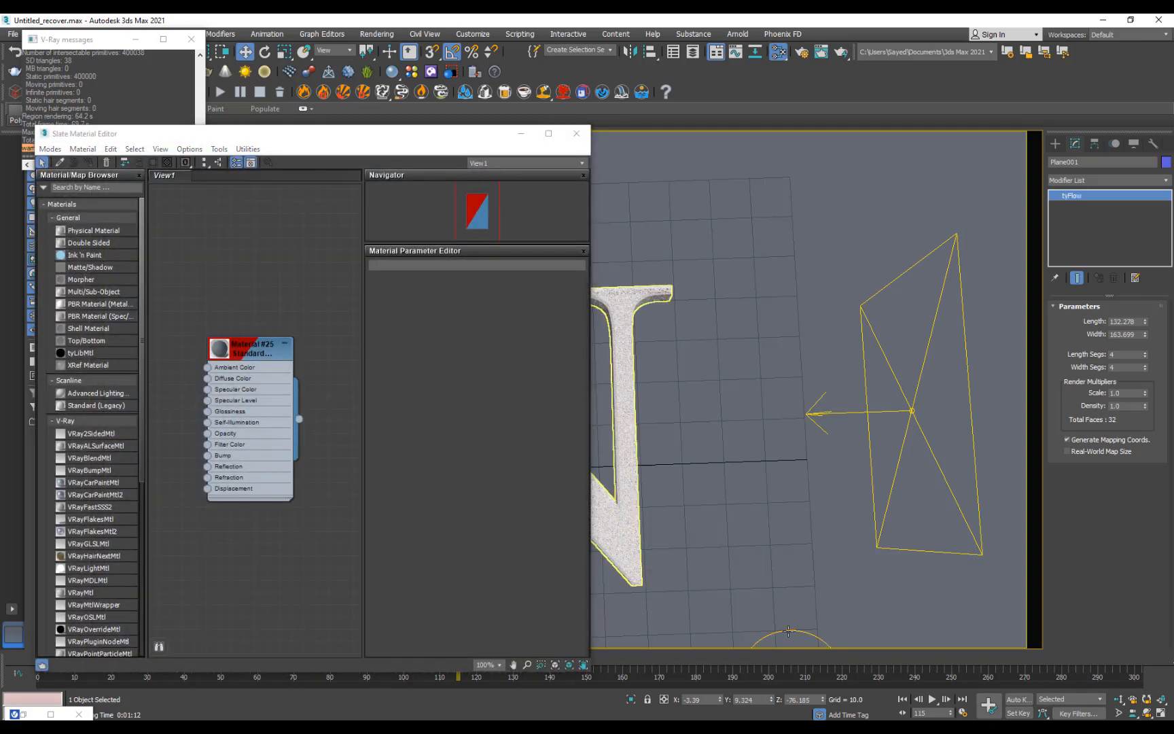
double_click(250, 348)
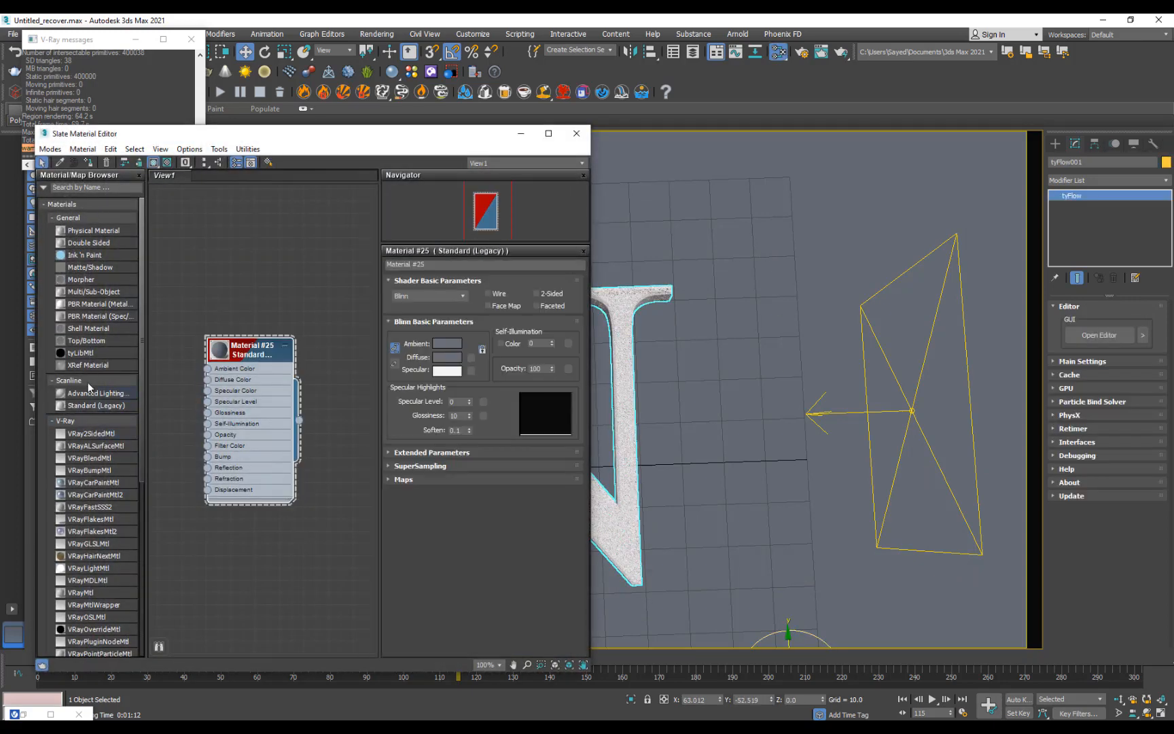
double_click(82, 405)
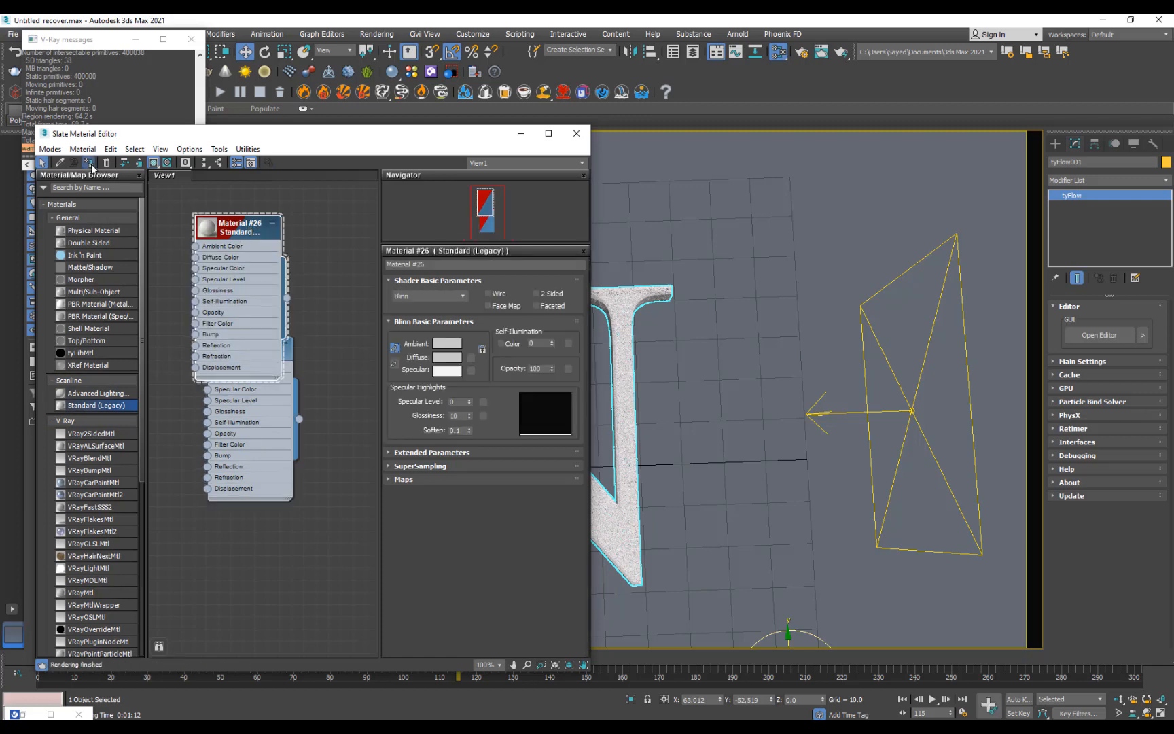
left_click(576, 133)
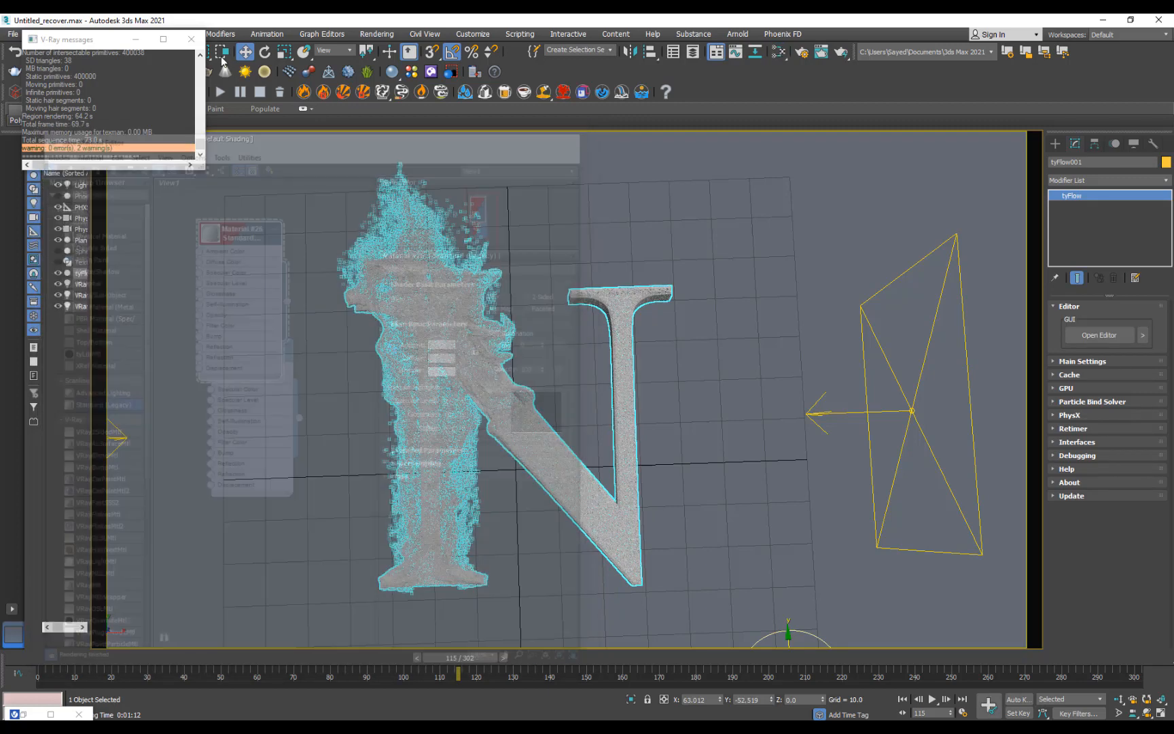
left_click(184, 42)
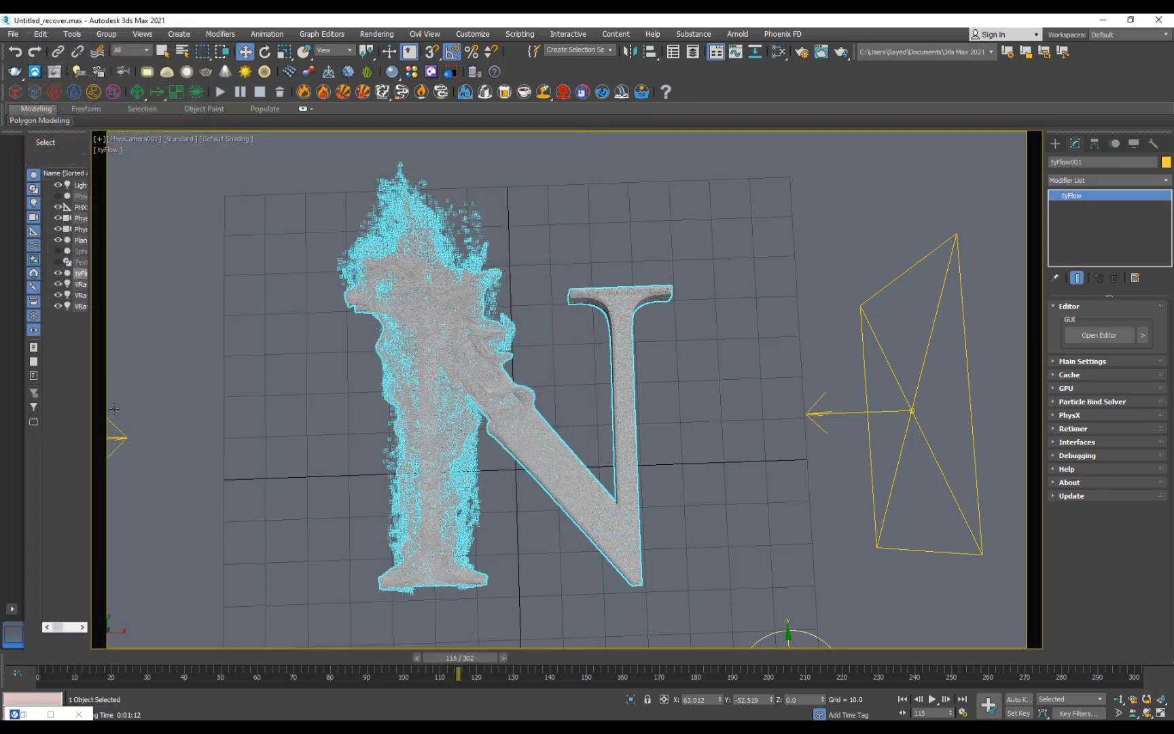
Render frame 115 again with V-Ray and compare the letter's particles and shading with the After Effects reference
left_click(15, 72)
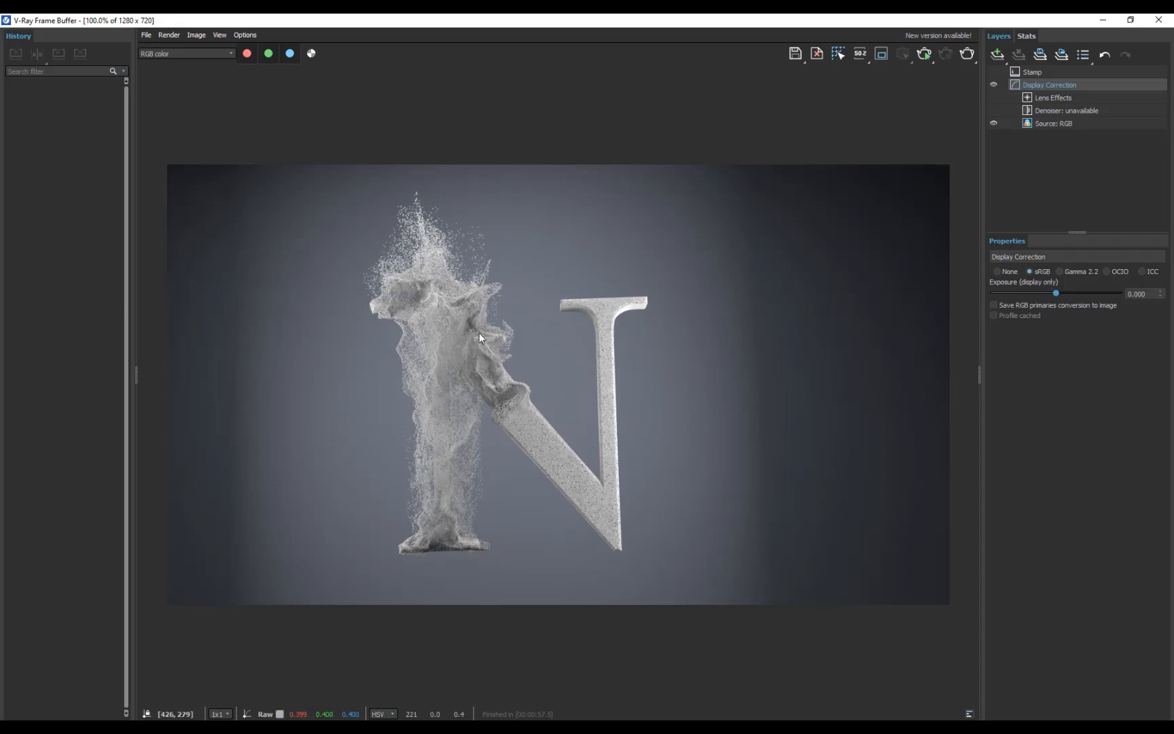
scroll(486, 333, "up", 1)
scroll(460, 385, "down", 1)
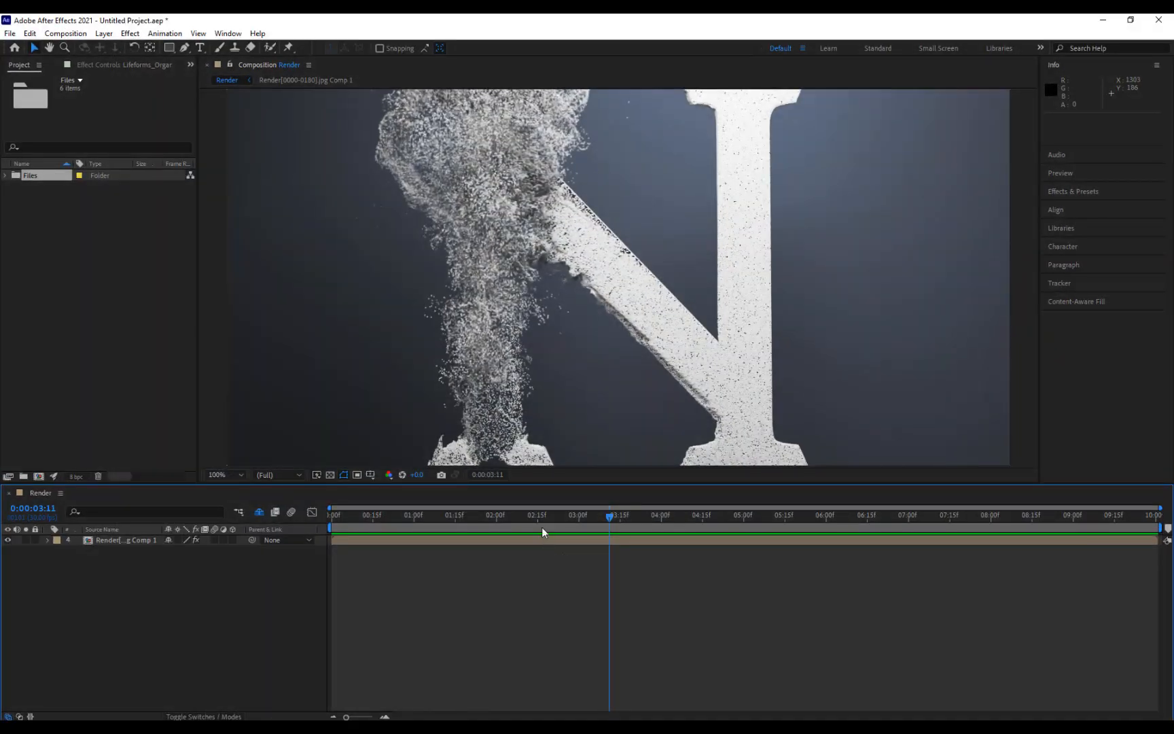
left_click_drag(523, 517, 782, 518)
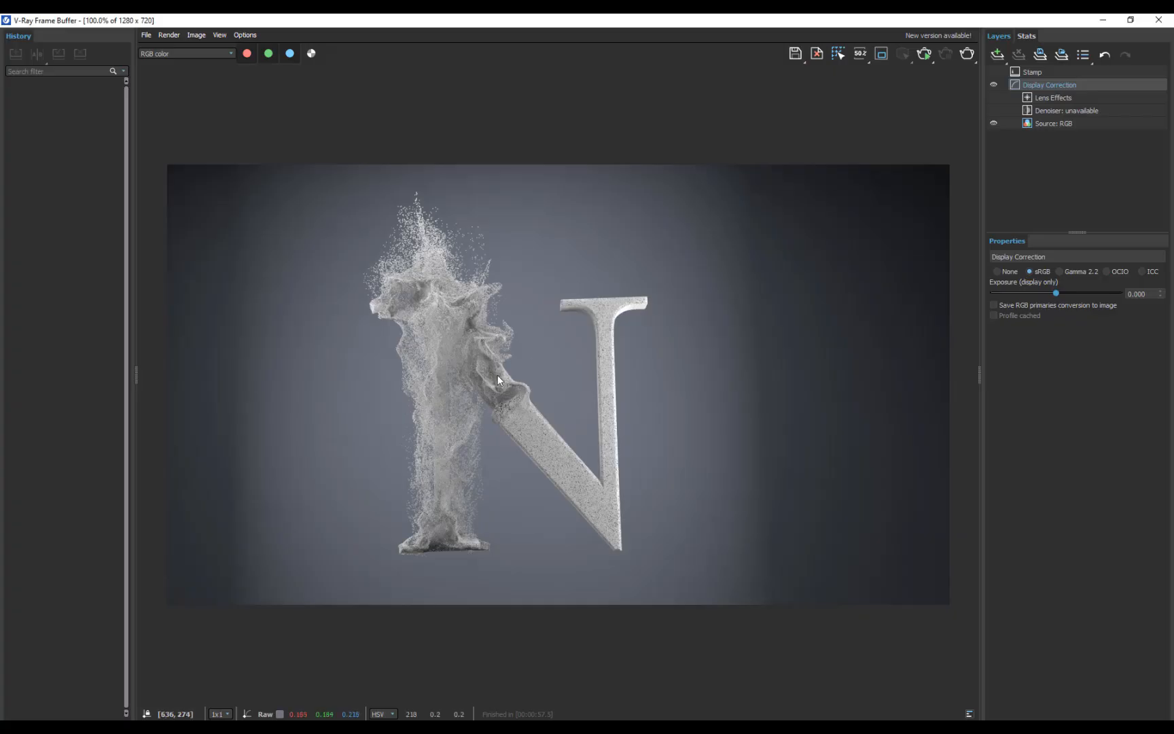
scroll(489, 375, "up", 2)
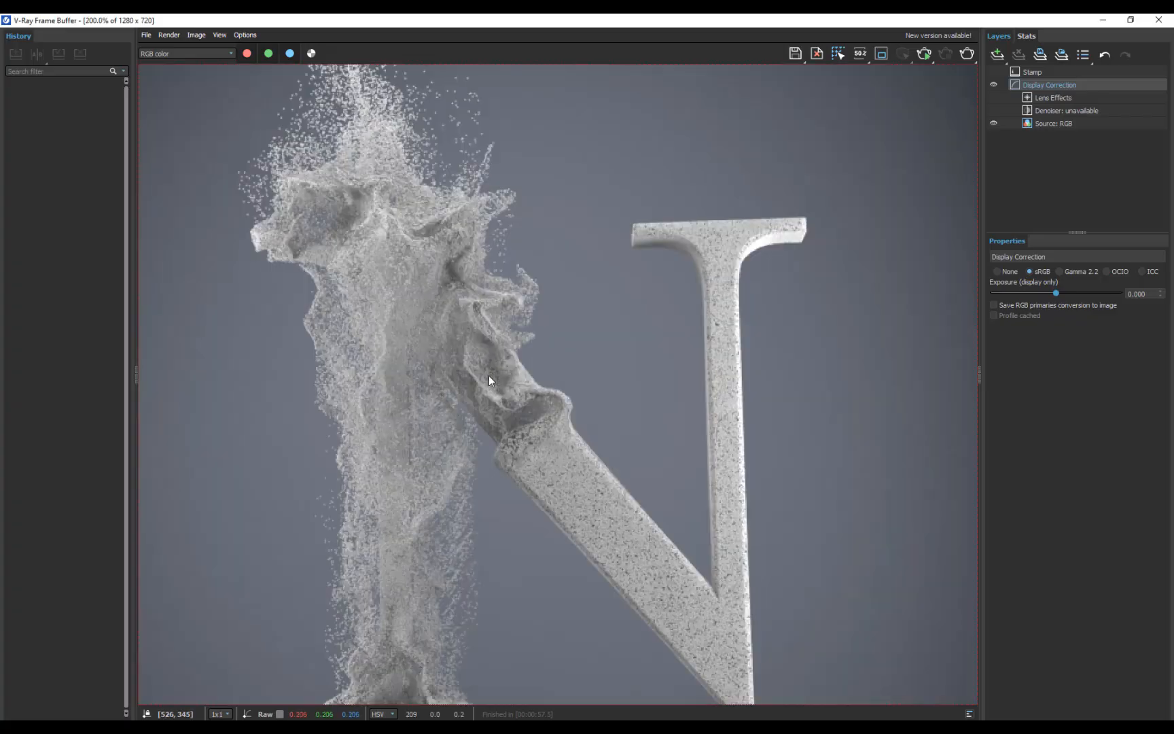
Raise the render's display exposure to 0.340, examine the letter's particles and shading, and close the V-Ray Frame Buffer
scroll(489, 375, "down", 2)
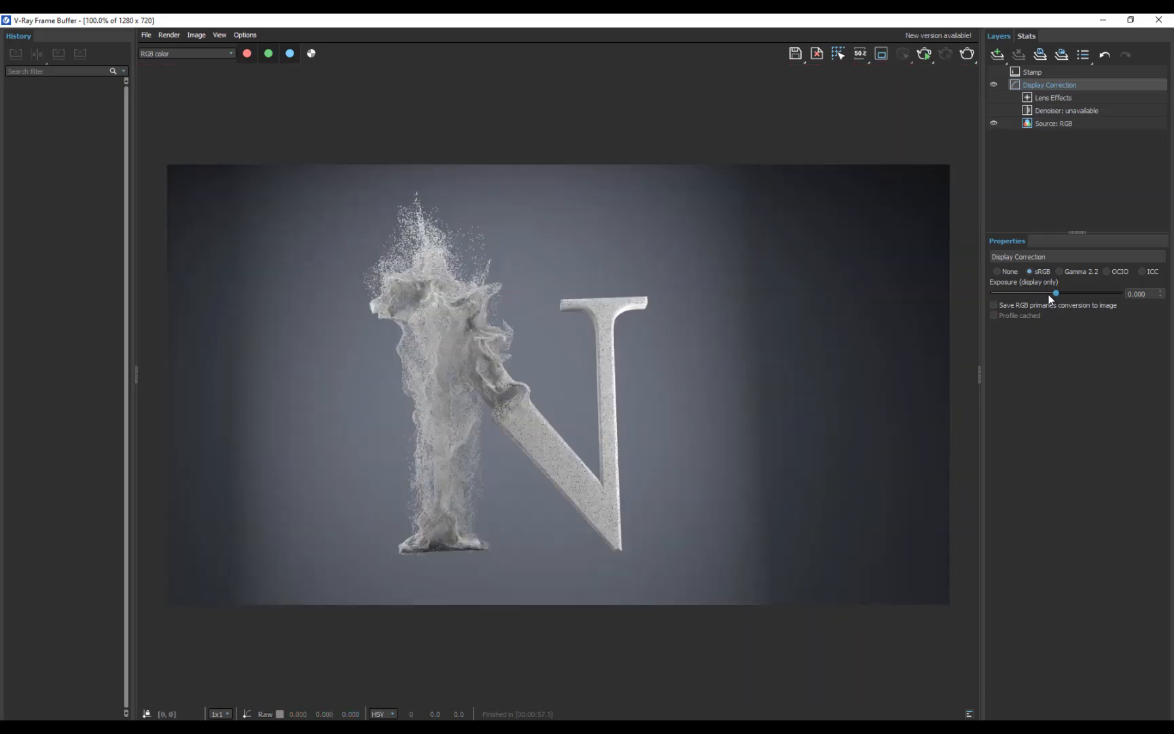
mouse_move(1049, 297)
left_mouse_down()
mouse_move(1035, 295)
mouse_move(1060, 298)
left_mouse_up()
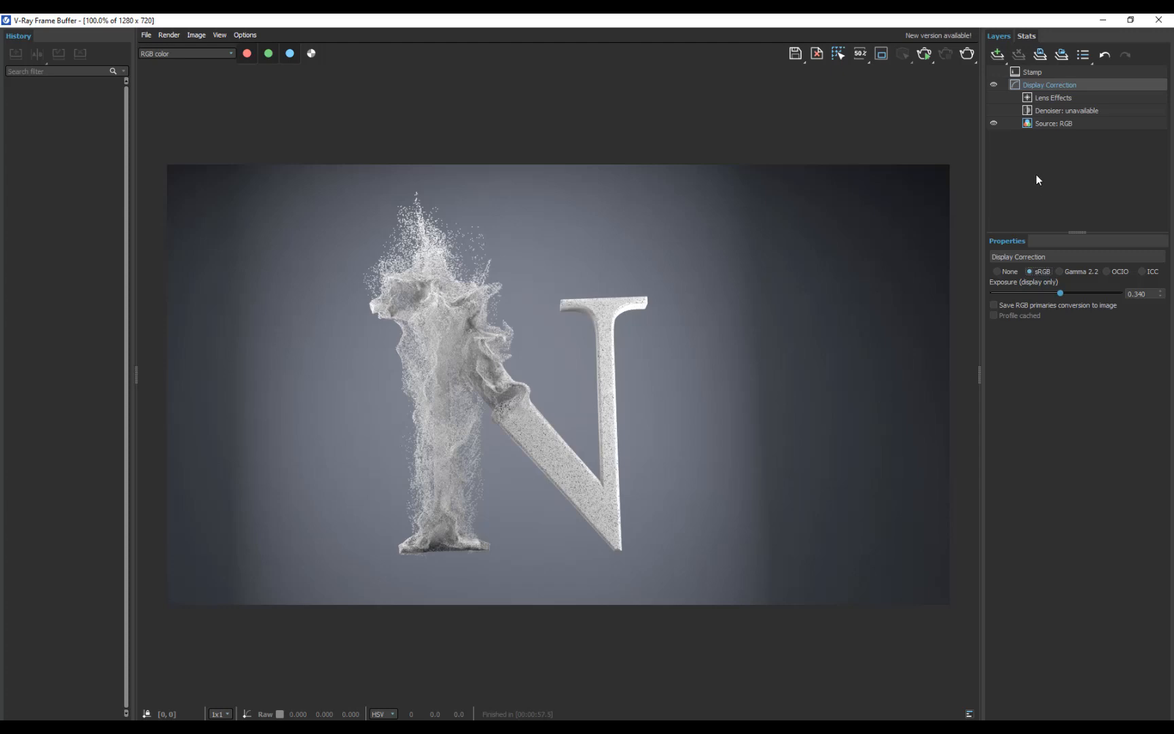
scroll(542, 399, "up", 1)
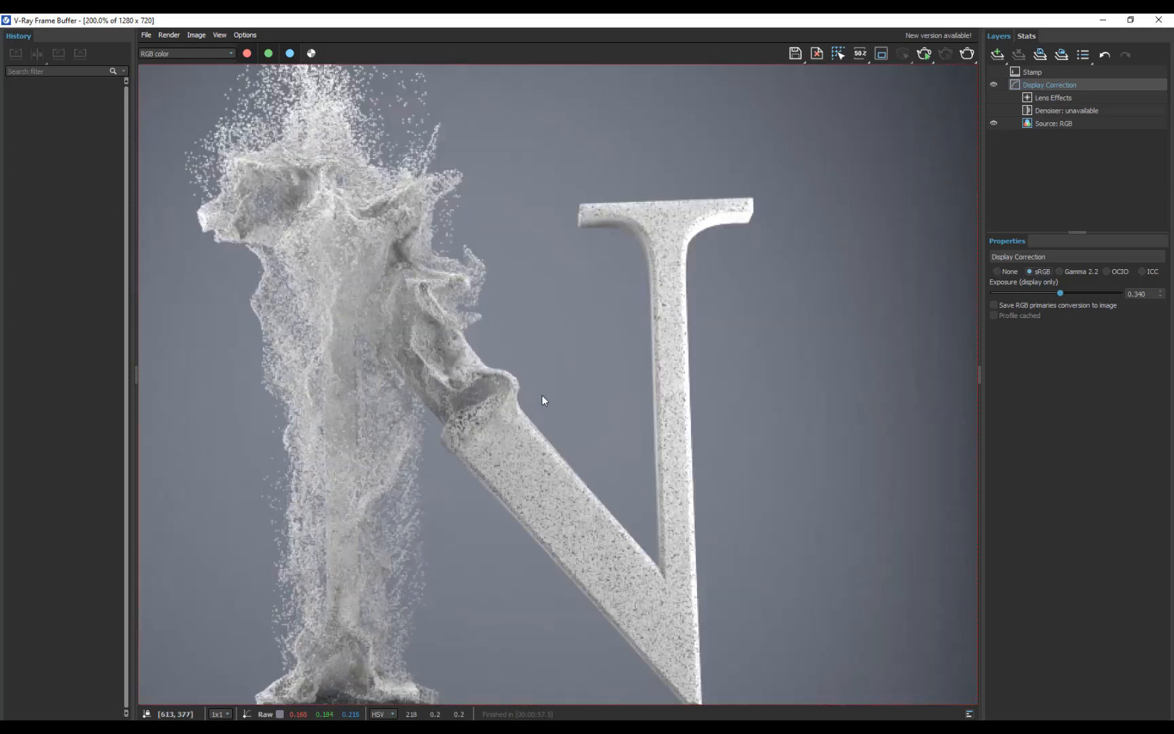
scroll(510, 400, "down", 2)
scroll(576, 387, "up", 1)
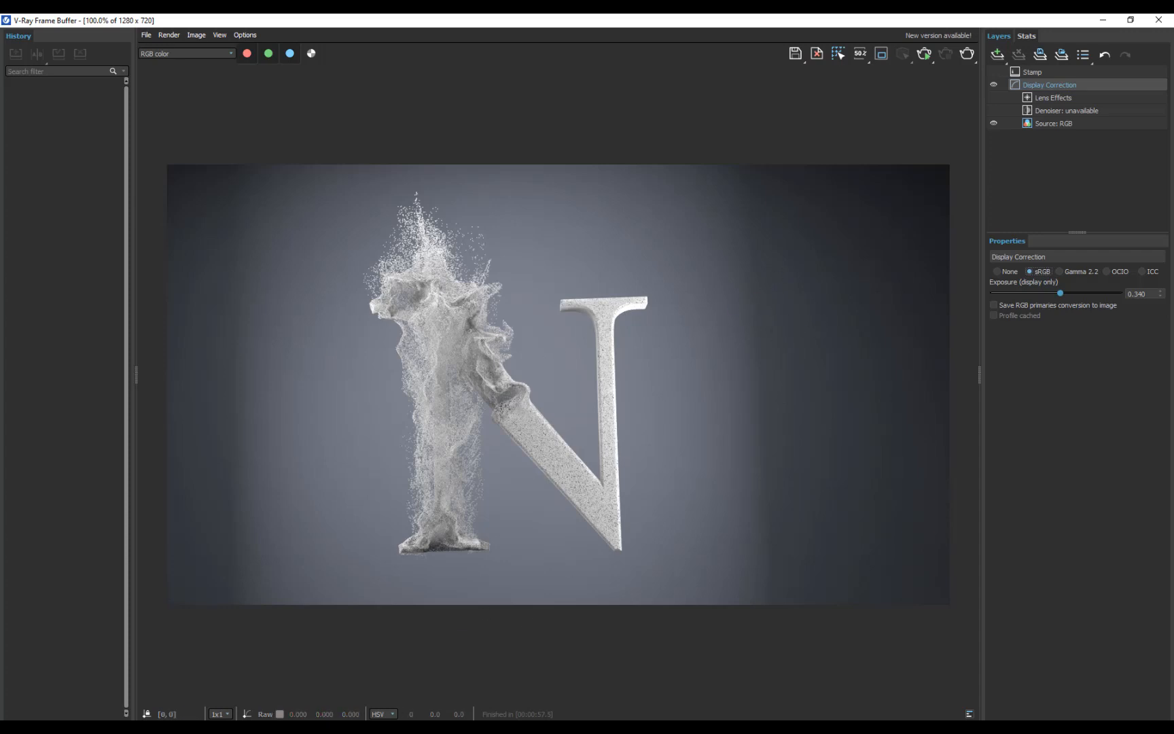
scroll(420, 394, "up", 2)
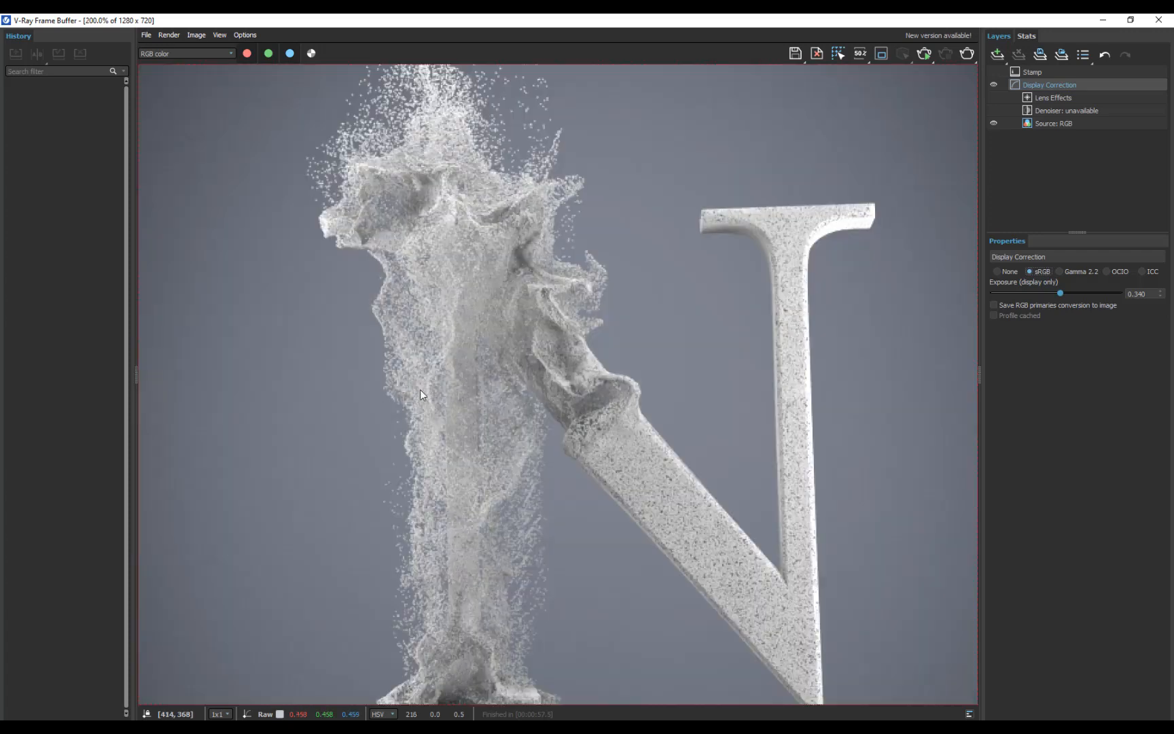
scroll(420, 394, "down", 2)
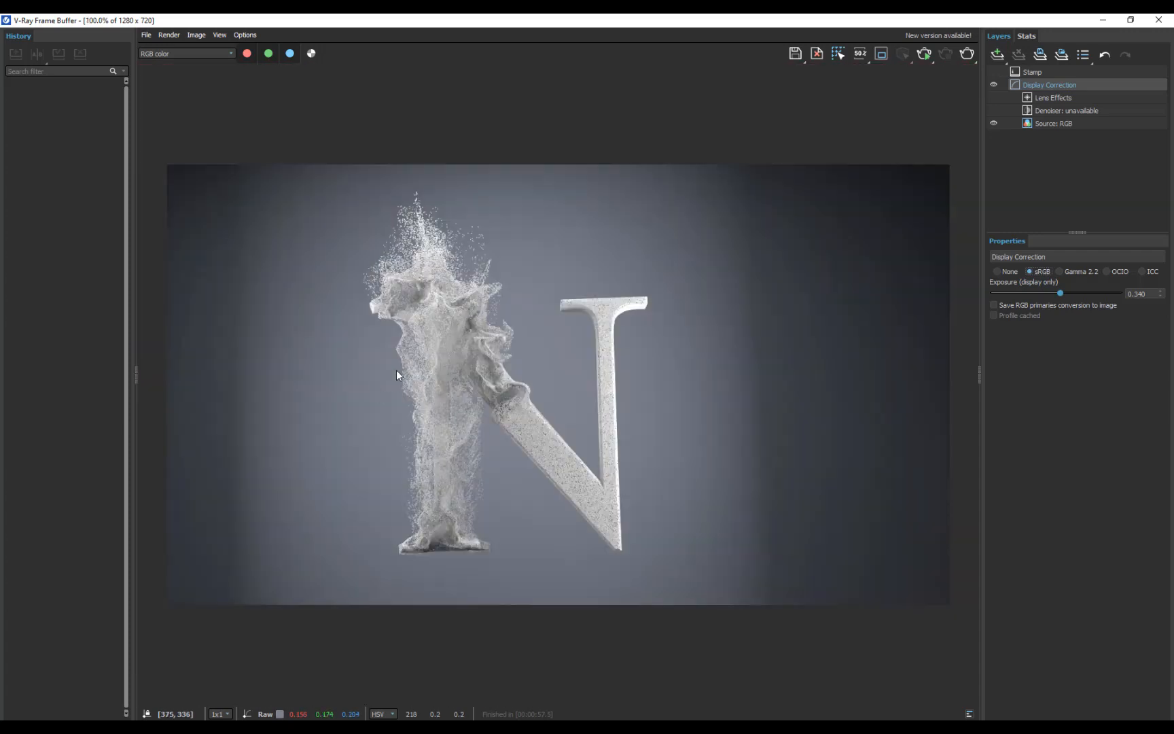
left_click(1158, 20)
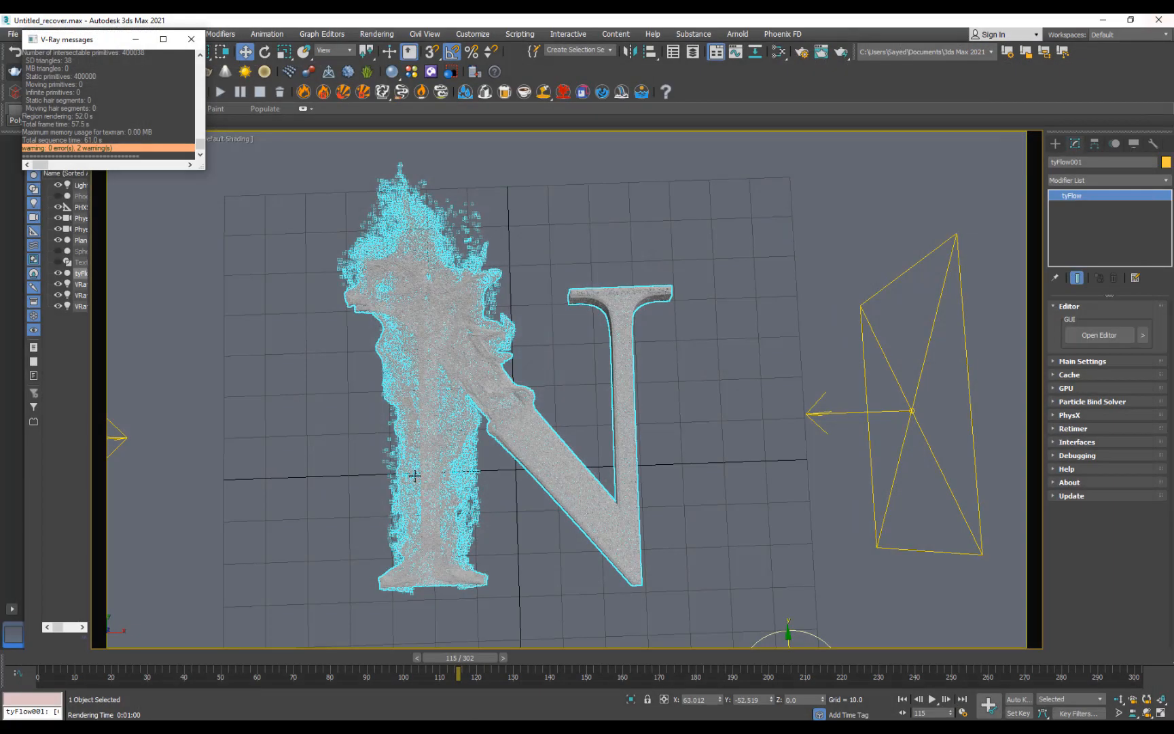
Select the backdrop plane and play the letter's disintegration in the viewport from frame 115, stopping it after a few frames
left_click(668, 370)
key("/")
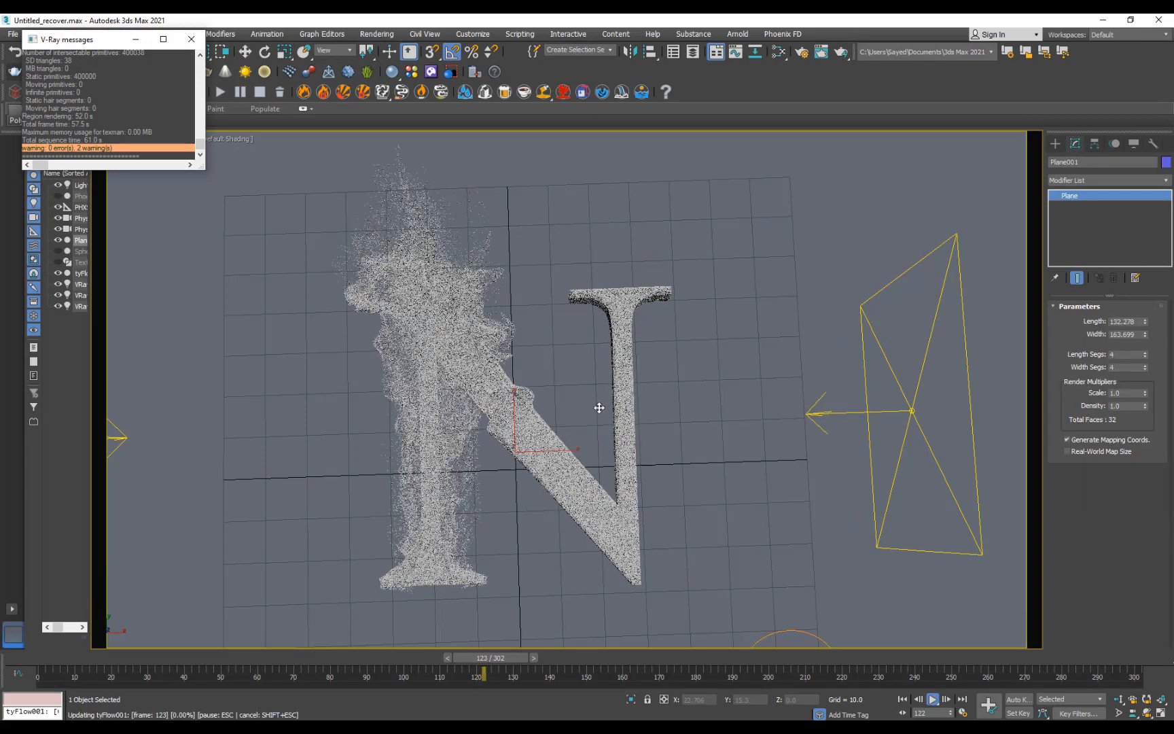
key("/")
key("w")
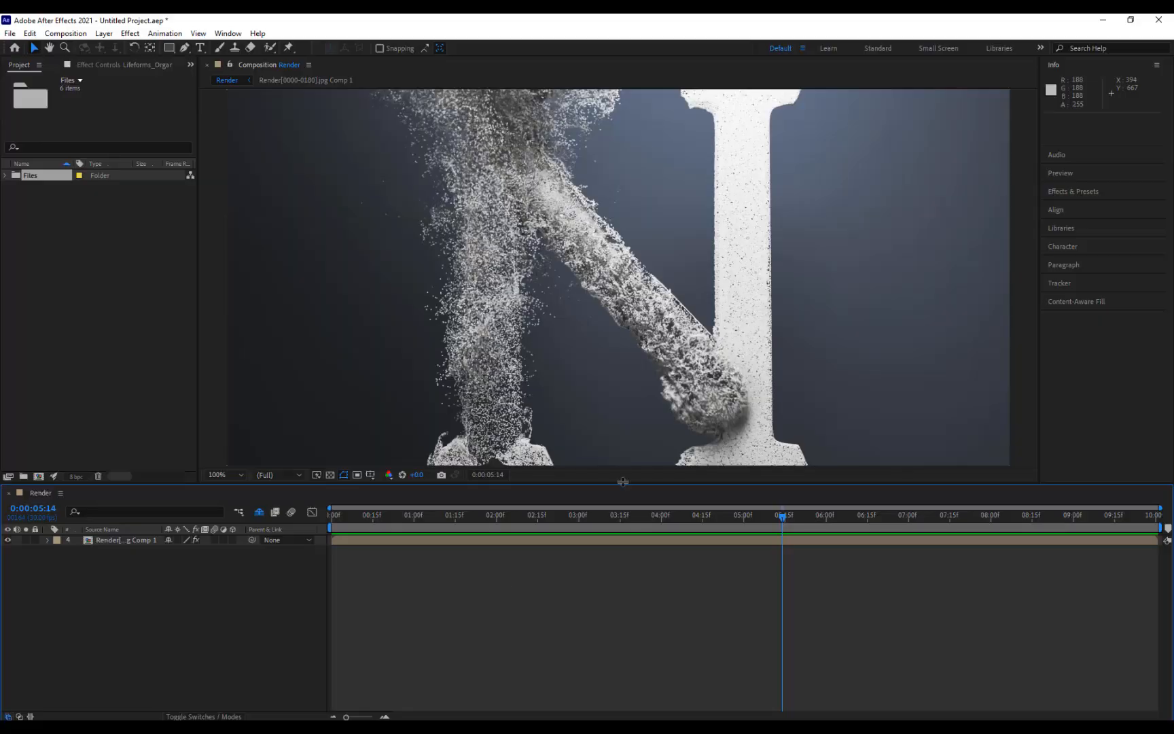
Switch to After Effects and scrub through the reference animation of the disintegrating letter
scroll(553, 315, "down", 2)
scroll(563, 292, "up", 2)
left_click_drag(441, 519, 821, 519)
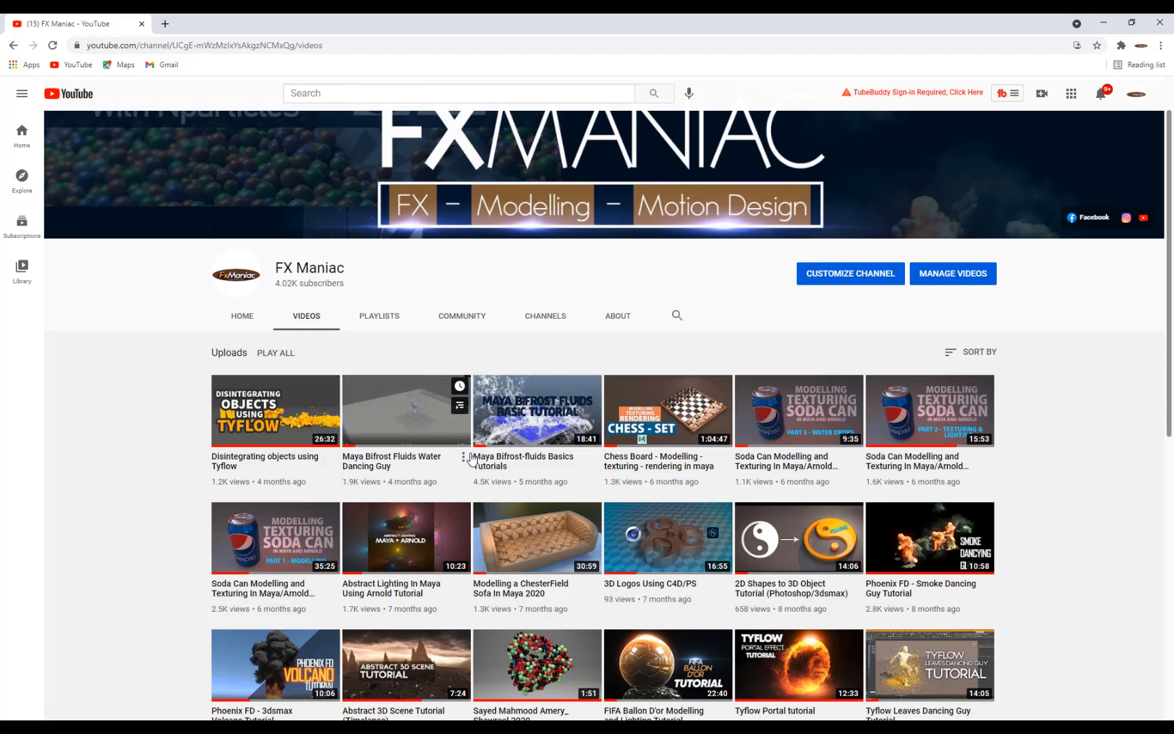
Switch to the browser and look through the uploaded videos on the FX Maniac YouTube channel
scroll(510, 453, "down", 1)
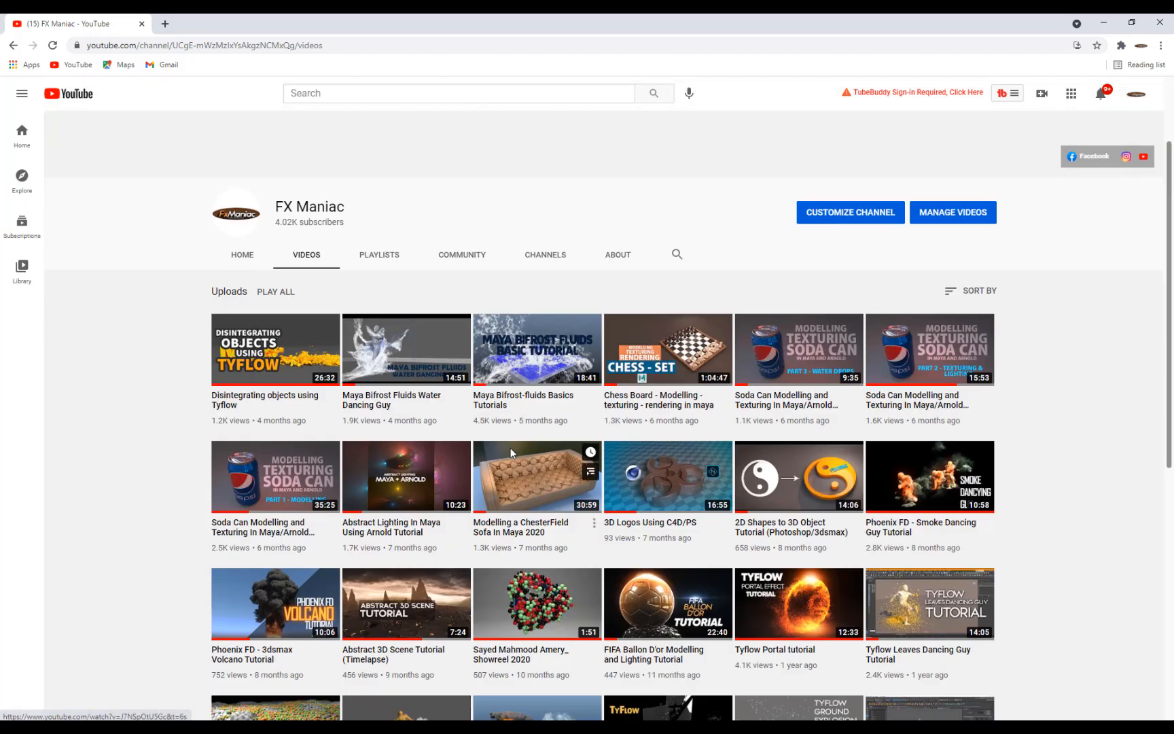
scroll(537, 417, "up", 2)
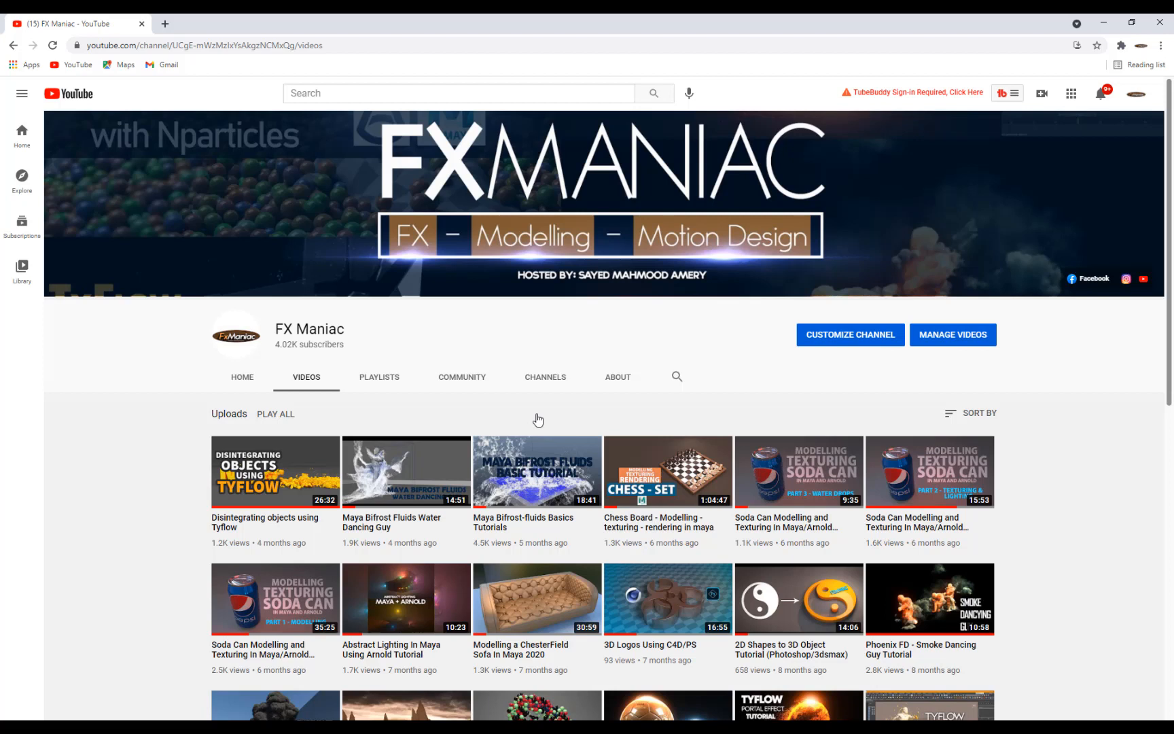
scroll(464, 417, "down", 3)
scroll(373, 433, "up", 3)
scroll(486, 455, "down", 2)
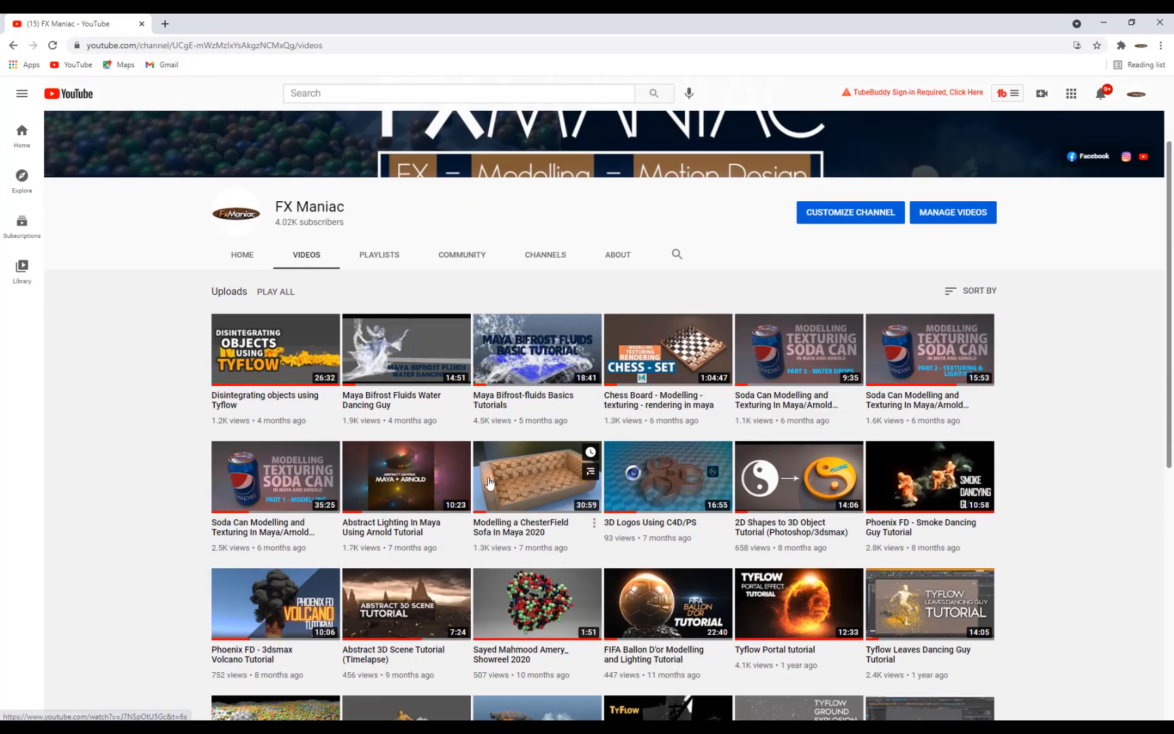
scroll(485, 455, "up", 2)
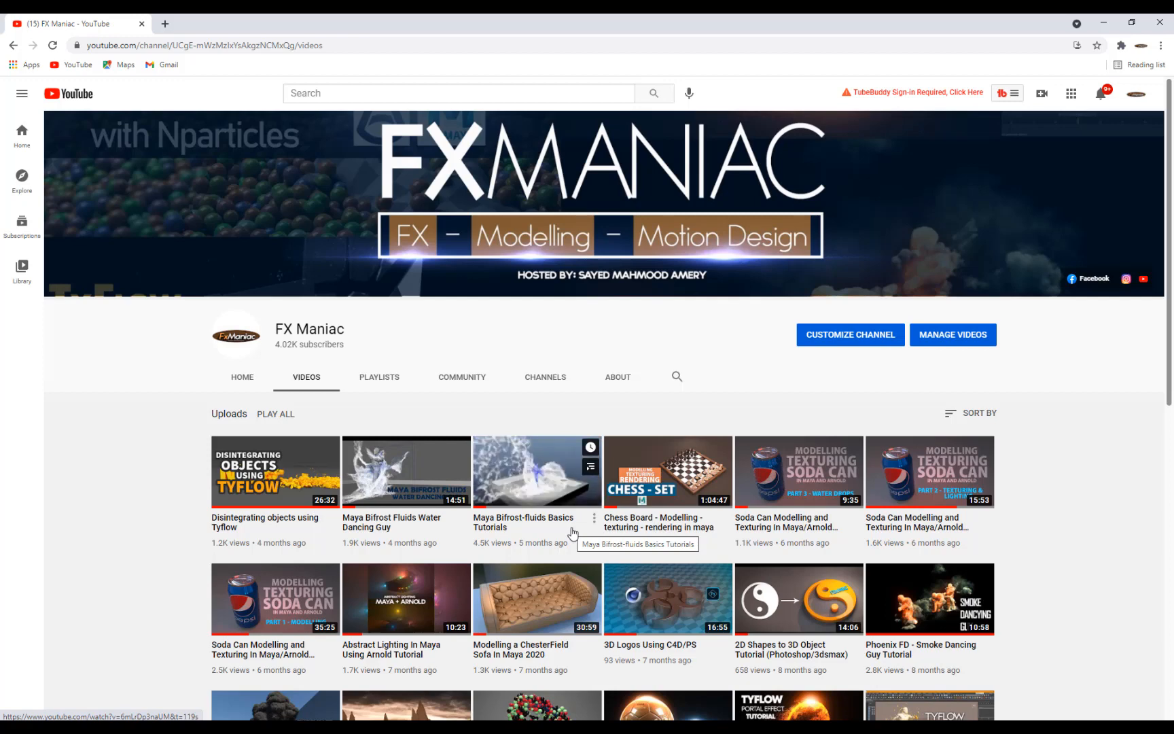
scroll(557, 506, "down", 1)
scroll(557, 506, "down", 1)
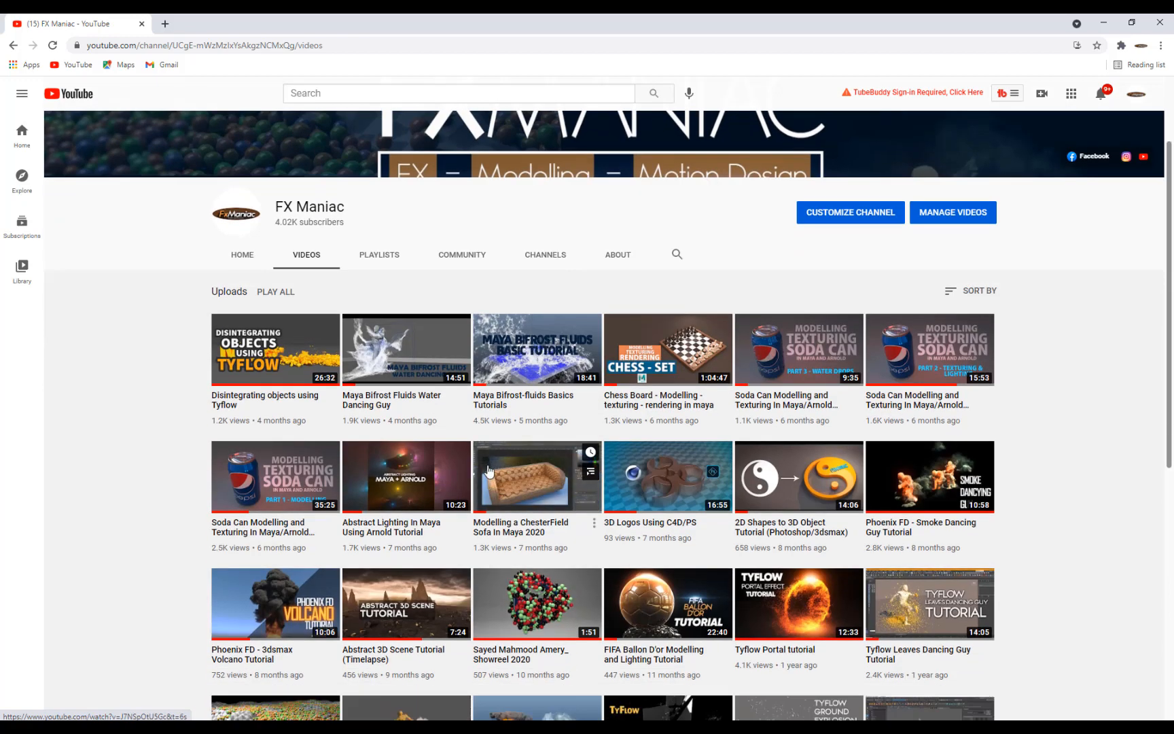
scroll(511, 449, "down", 2)
scroll(511, 449, "up", 1)
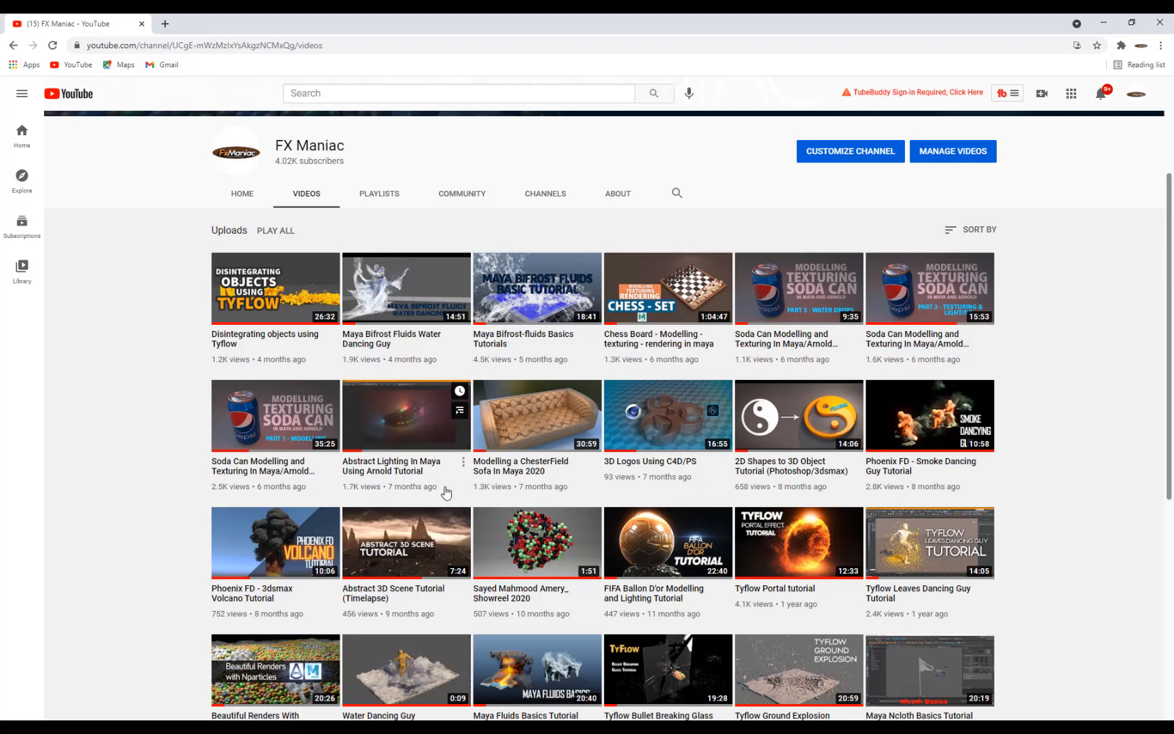
scroll(449, 442, "up", 3)
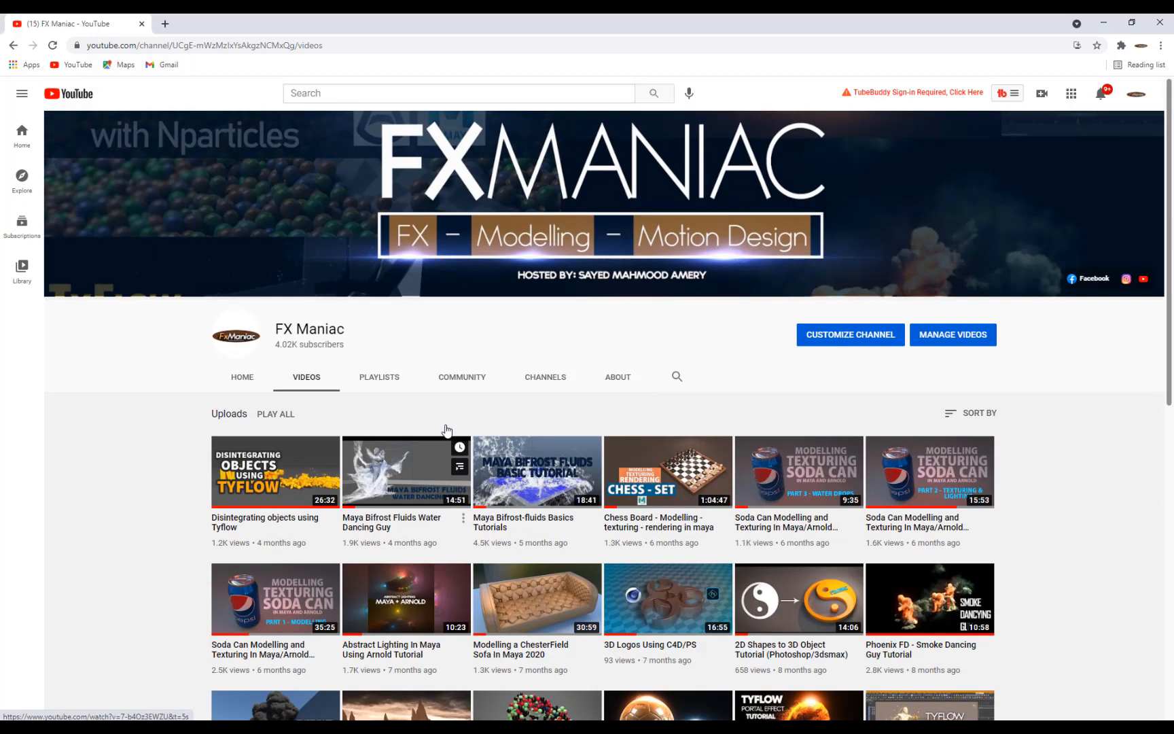